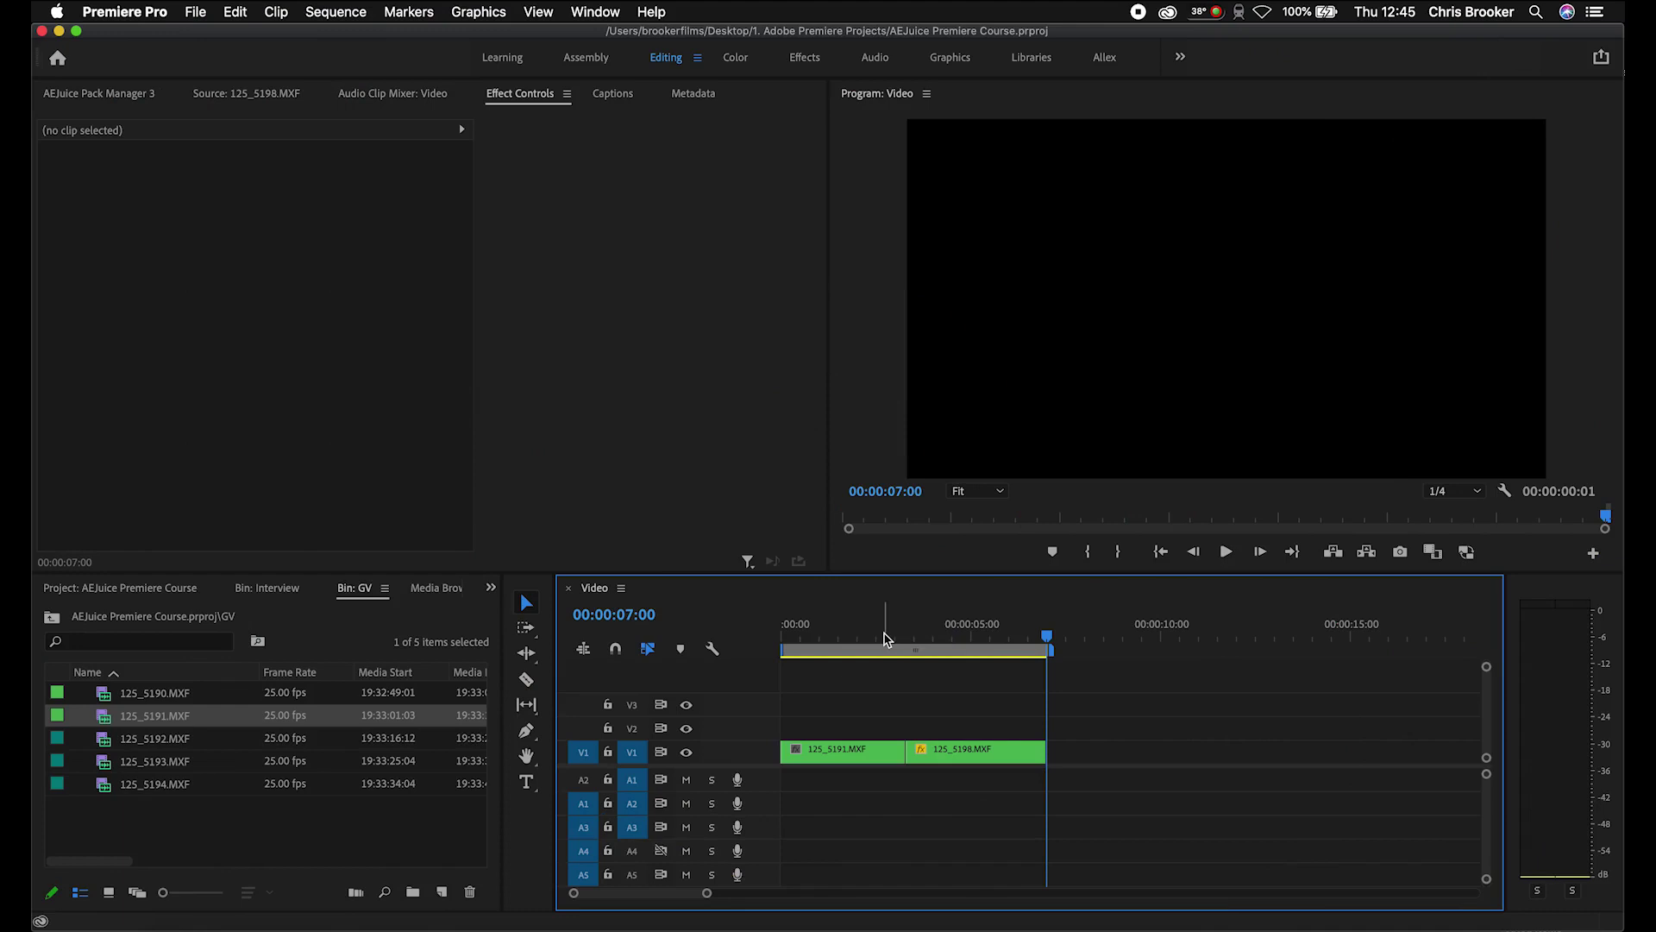
# Step: Play back the hard cut between the two clips in the sequence
pyautogui.press('space')
pyautogui.click(865, 638)
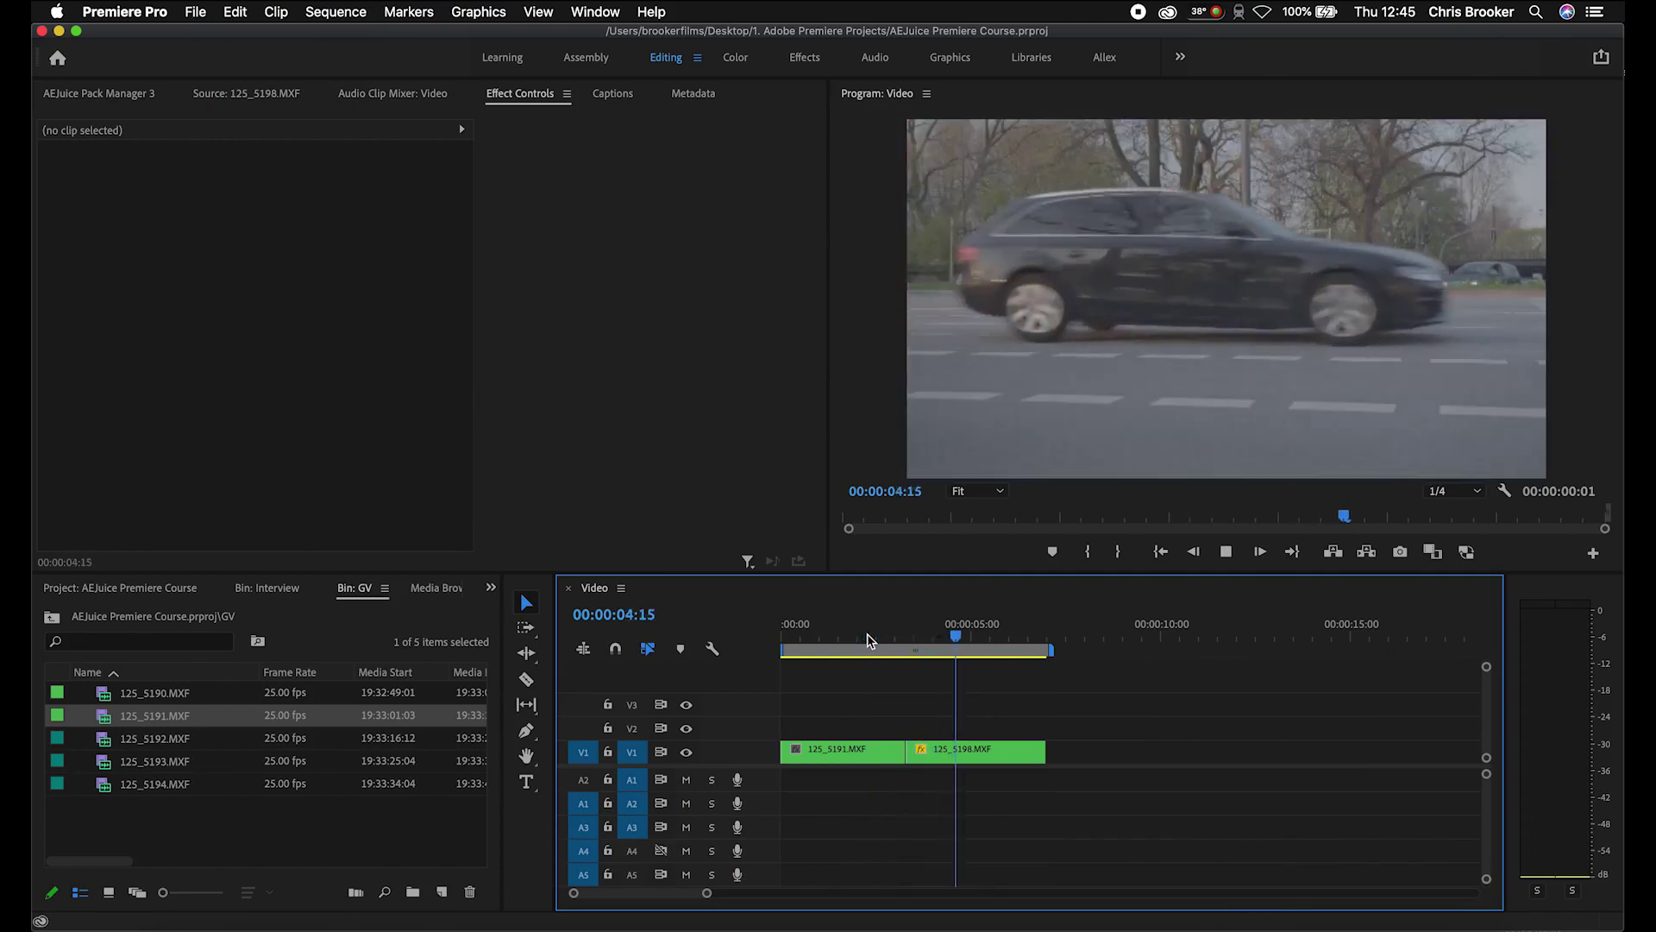
pyautogui.press('space')
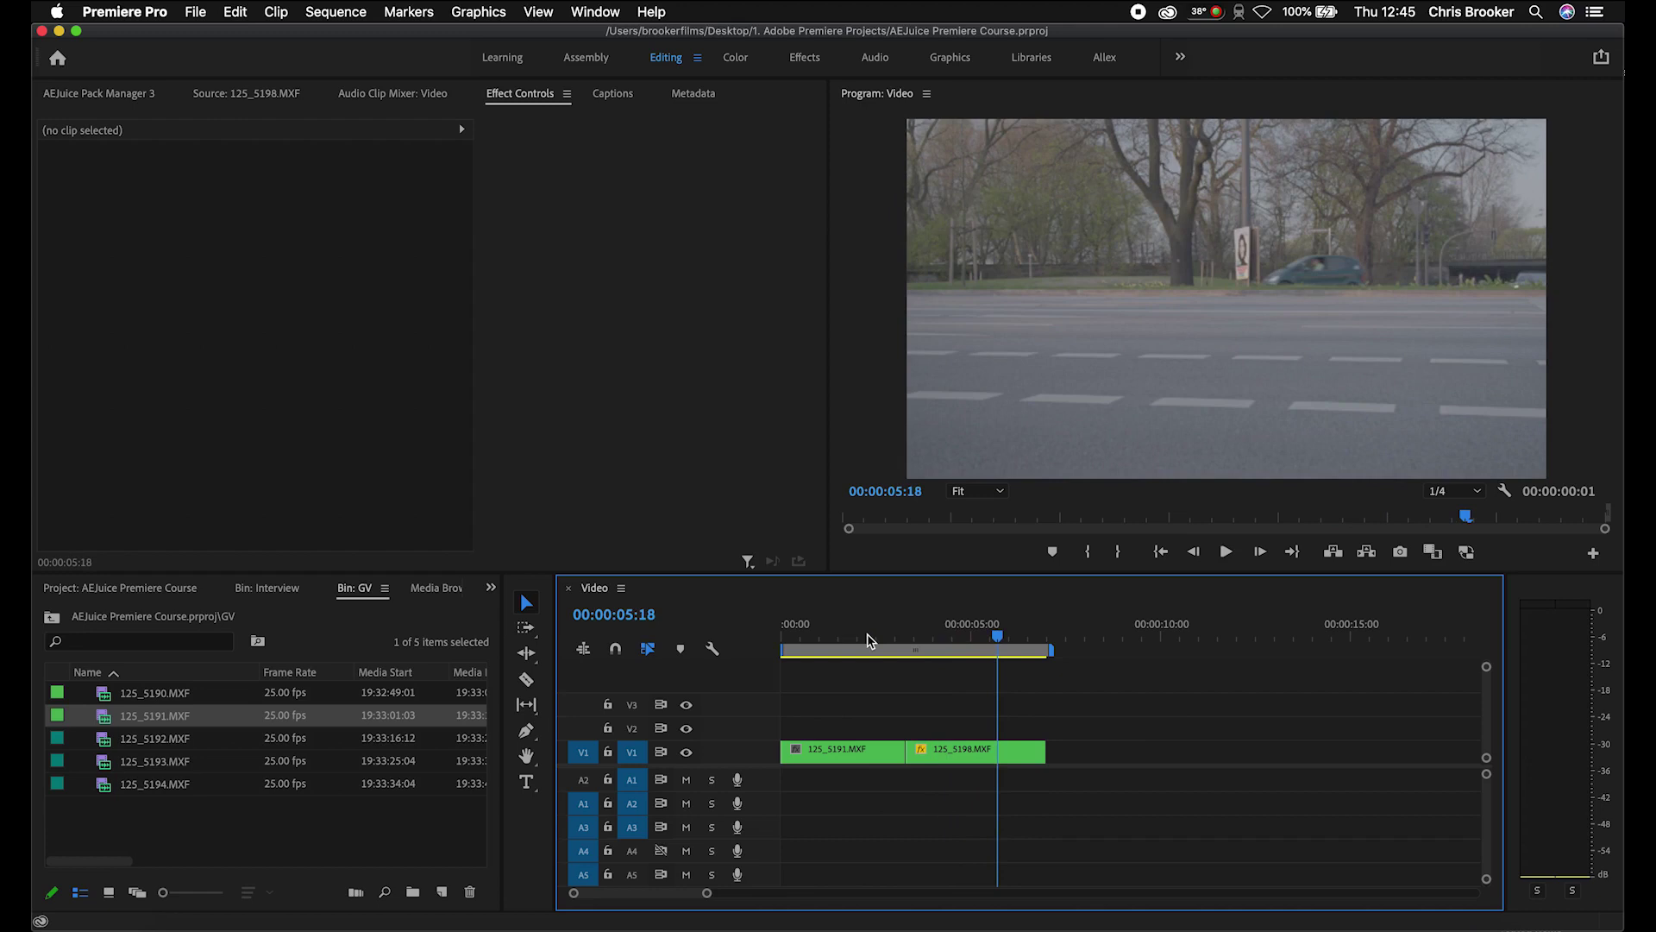
pyautogui.click(867, 639)
# Step: Find the Levels video effect and apply it to clip 125_5191.MXF
pyautogui.click(852, 752)
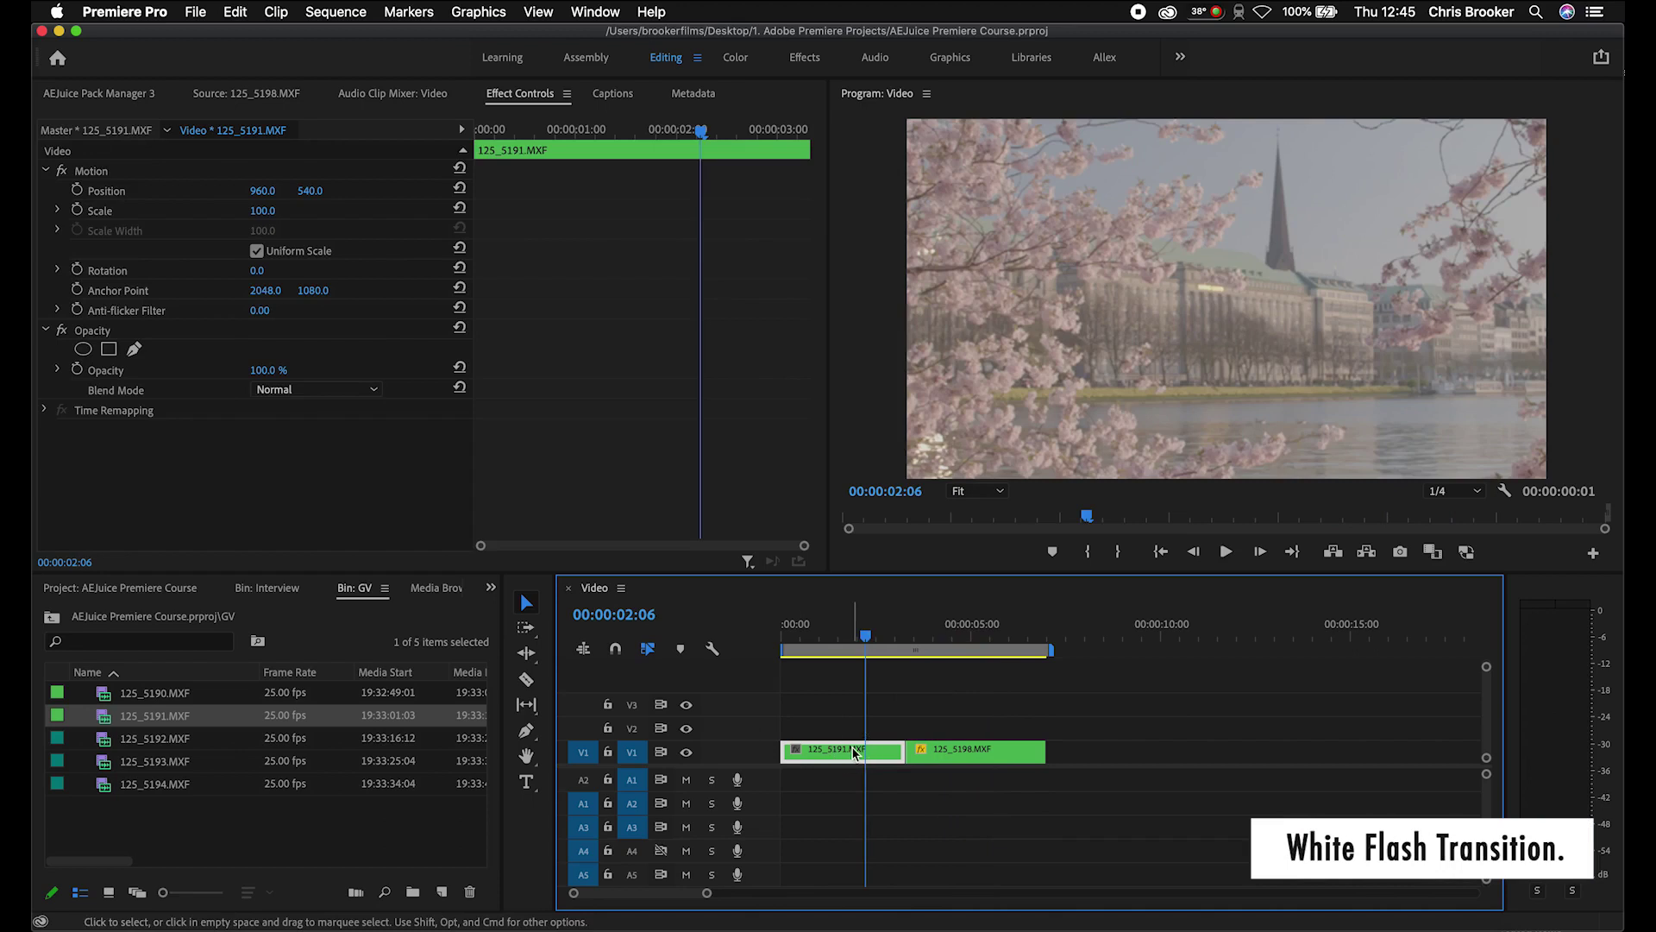
pyautogui.click(491, 587)
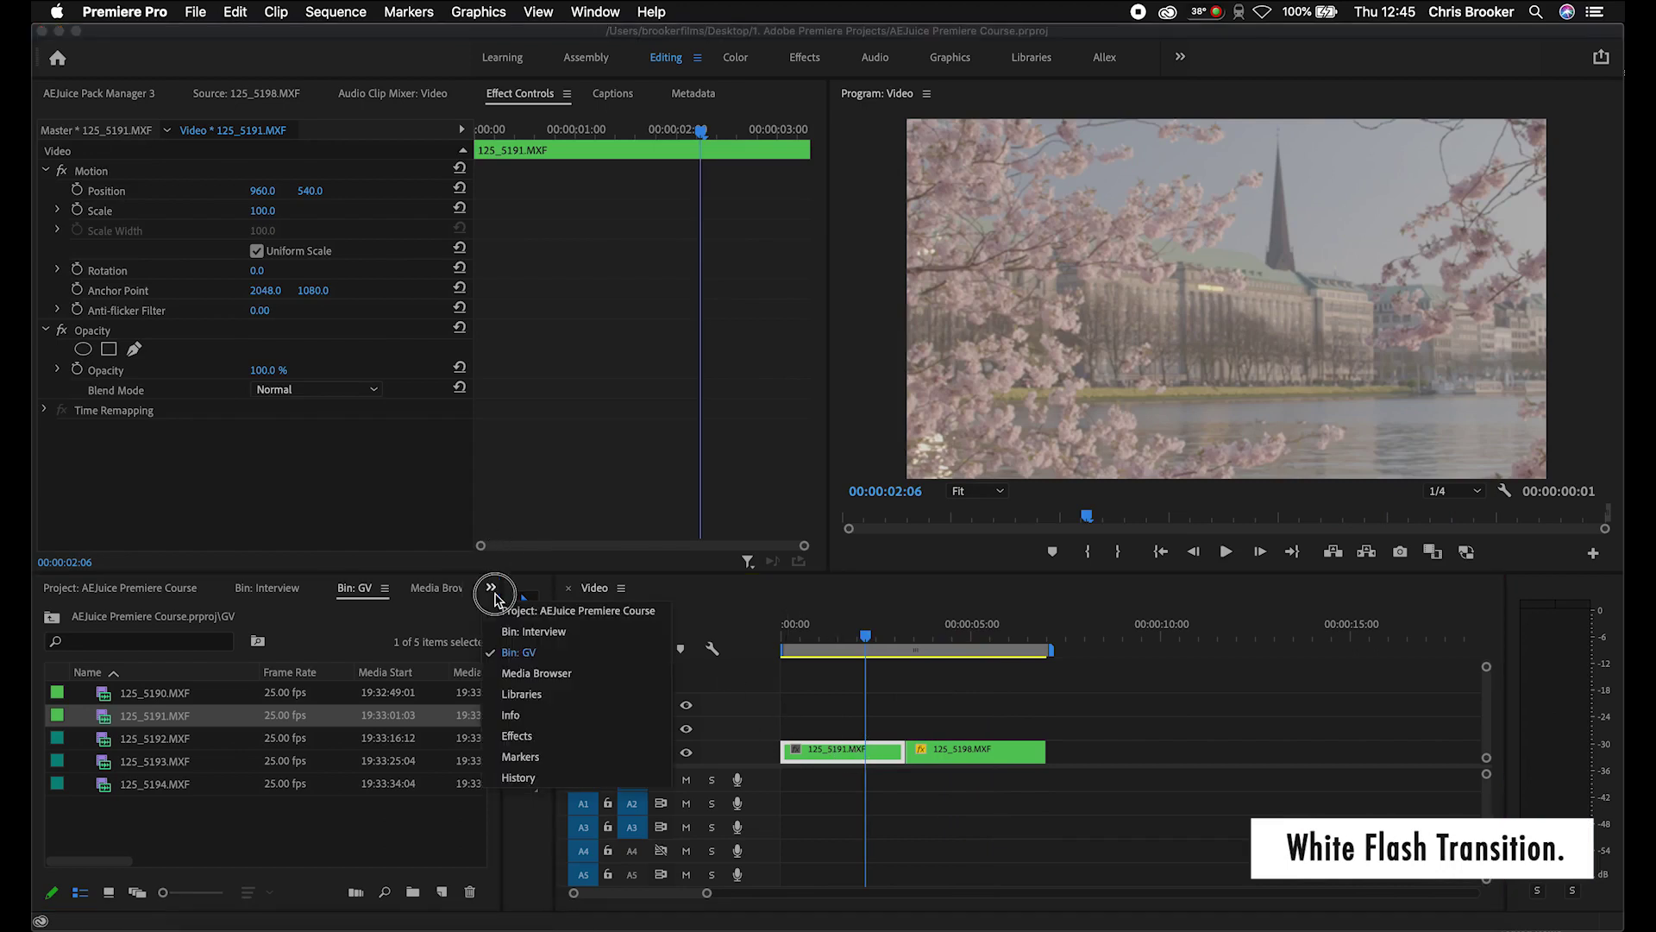
pyautogui.click(516, 735)
pyautogui.click(186, 613)
pyautogui.write('leve')
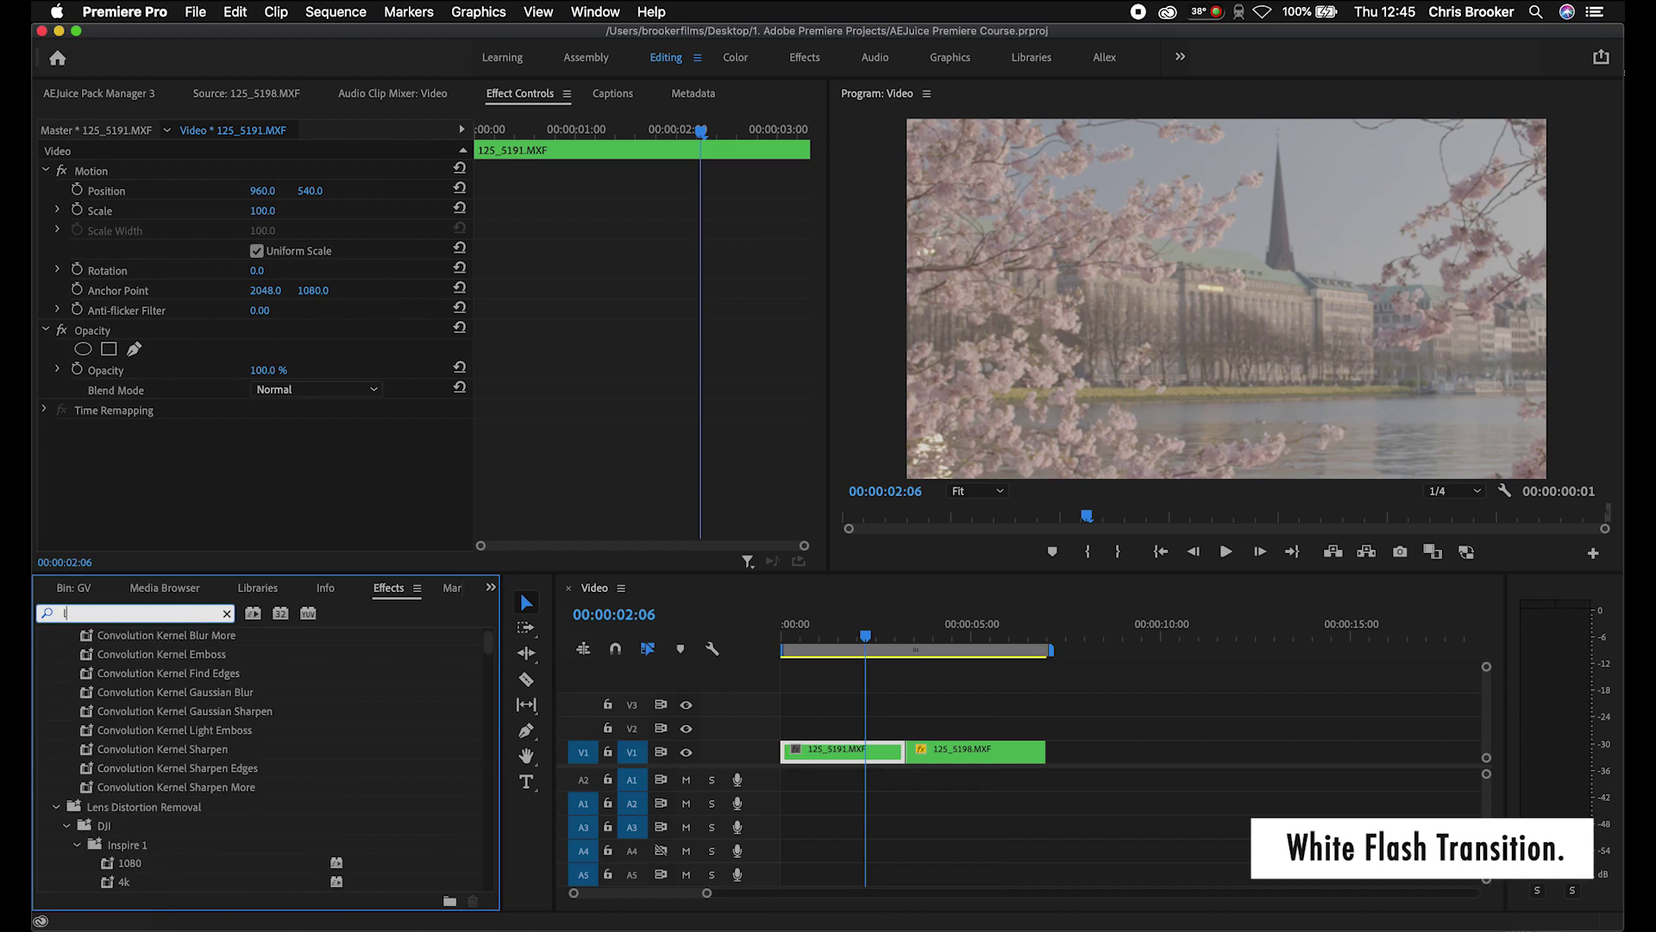
pyautogui.click(115, 769)
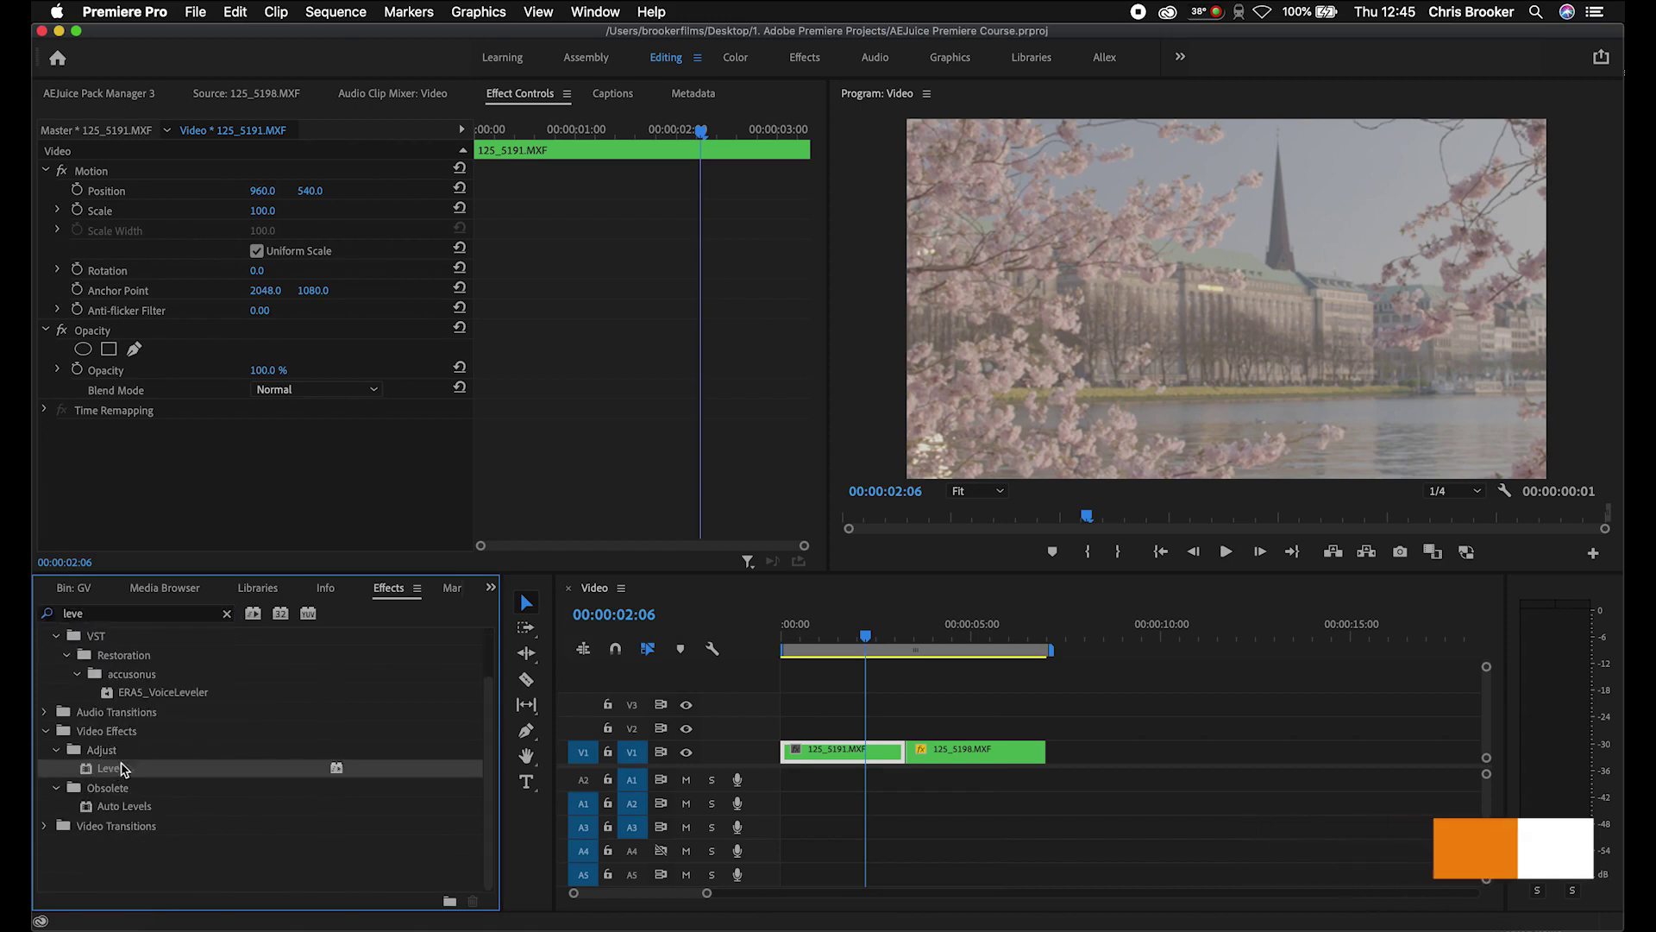
pyautogui.moveTo(110, 774); pyautogui.dragTo(843, 751)
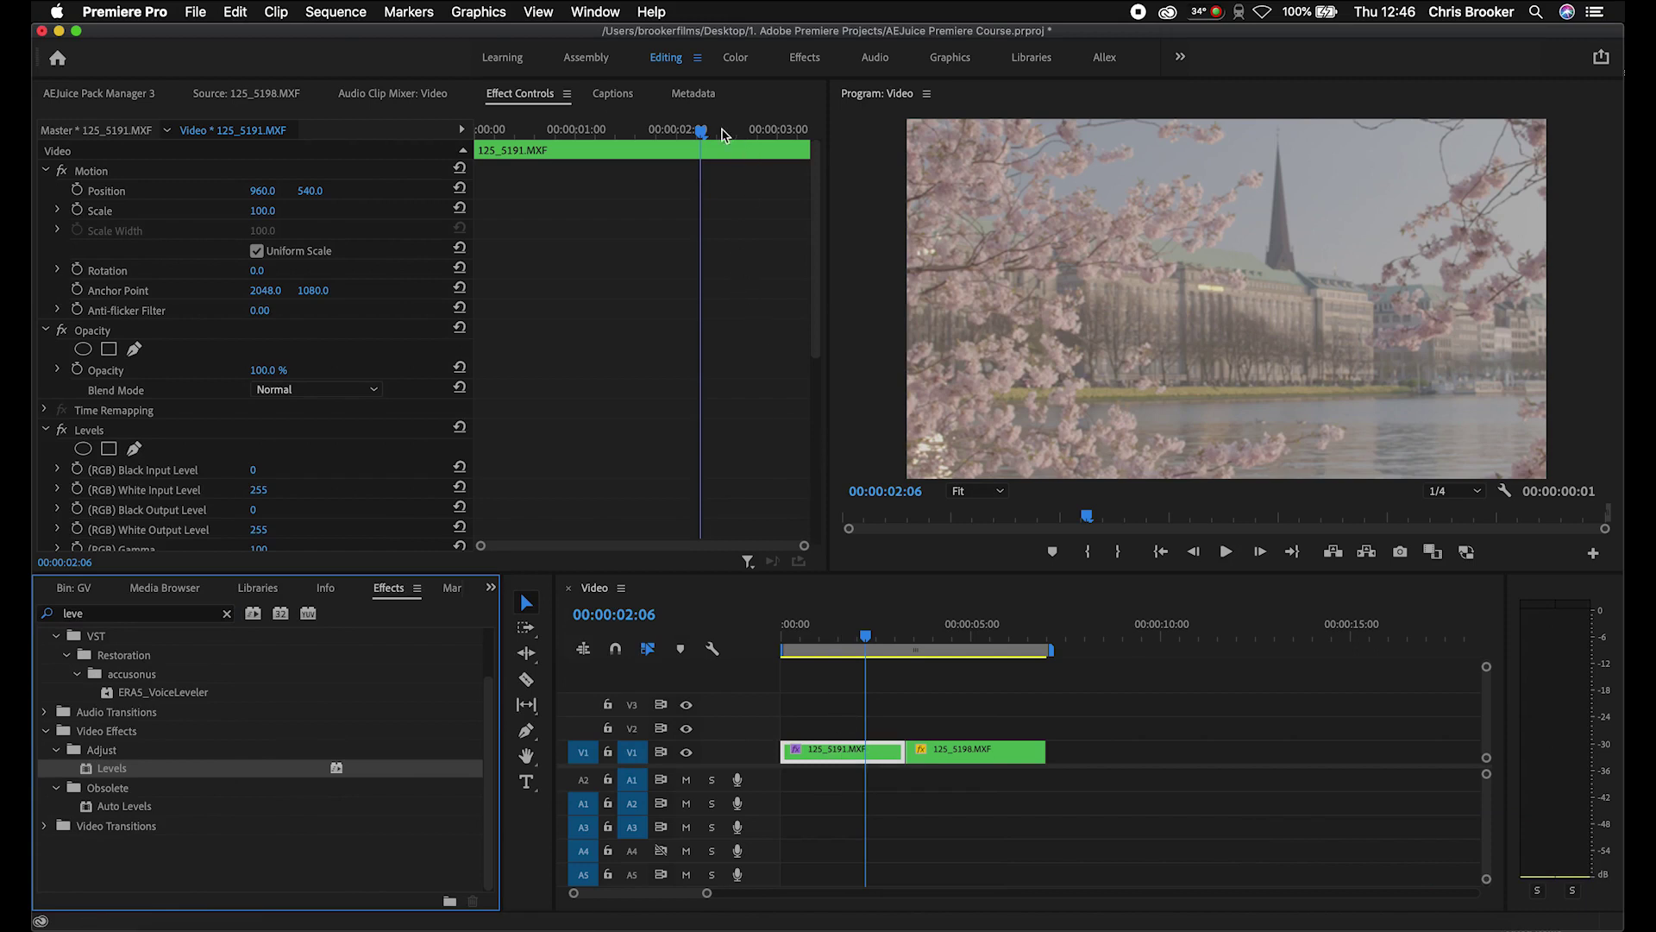
# Step: Set the first clip's (RGB) White Input Level to 115 with a keyframe at its end, 00:00:03:08
pyautogui.moveTo(716, 130); pyautogui.dragTo(822, 131)
pyautogui.scroll(-3, 658, 340)
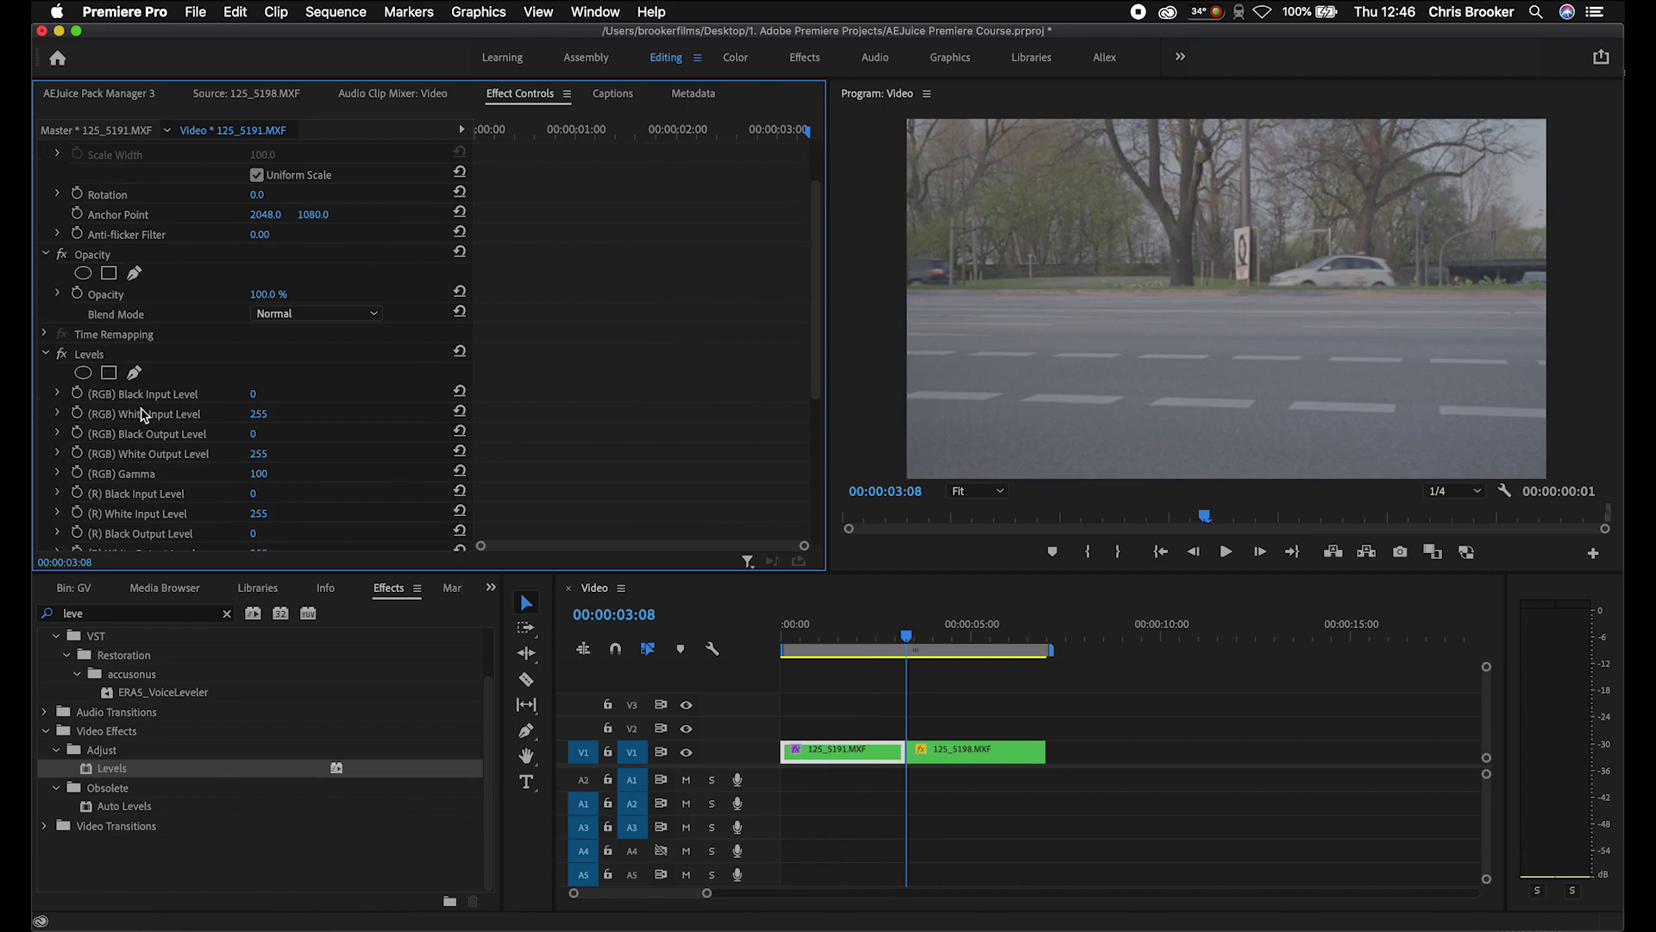
pyautogui.moveTo(262, 416); pyautogui.dragTo(203, 416)
pyautogui.click(77, 416)
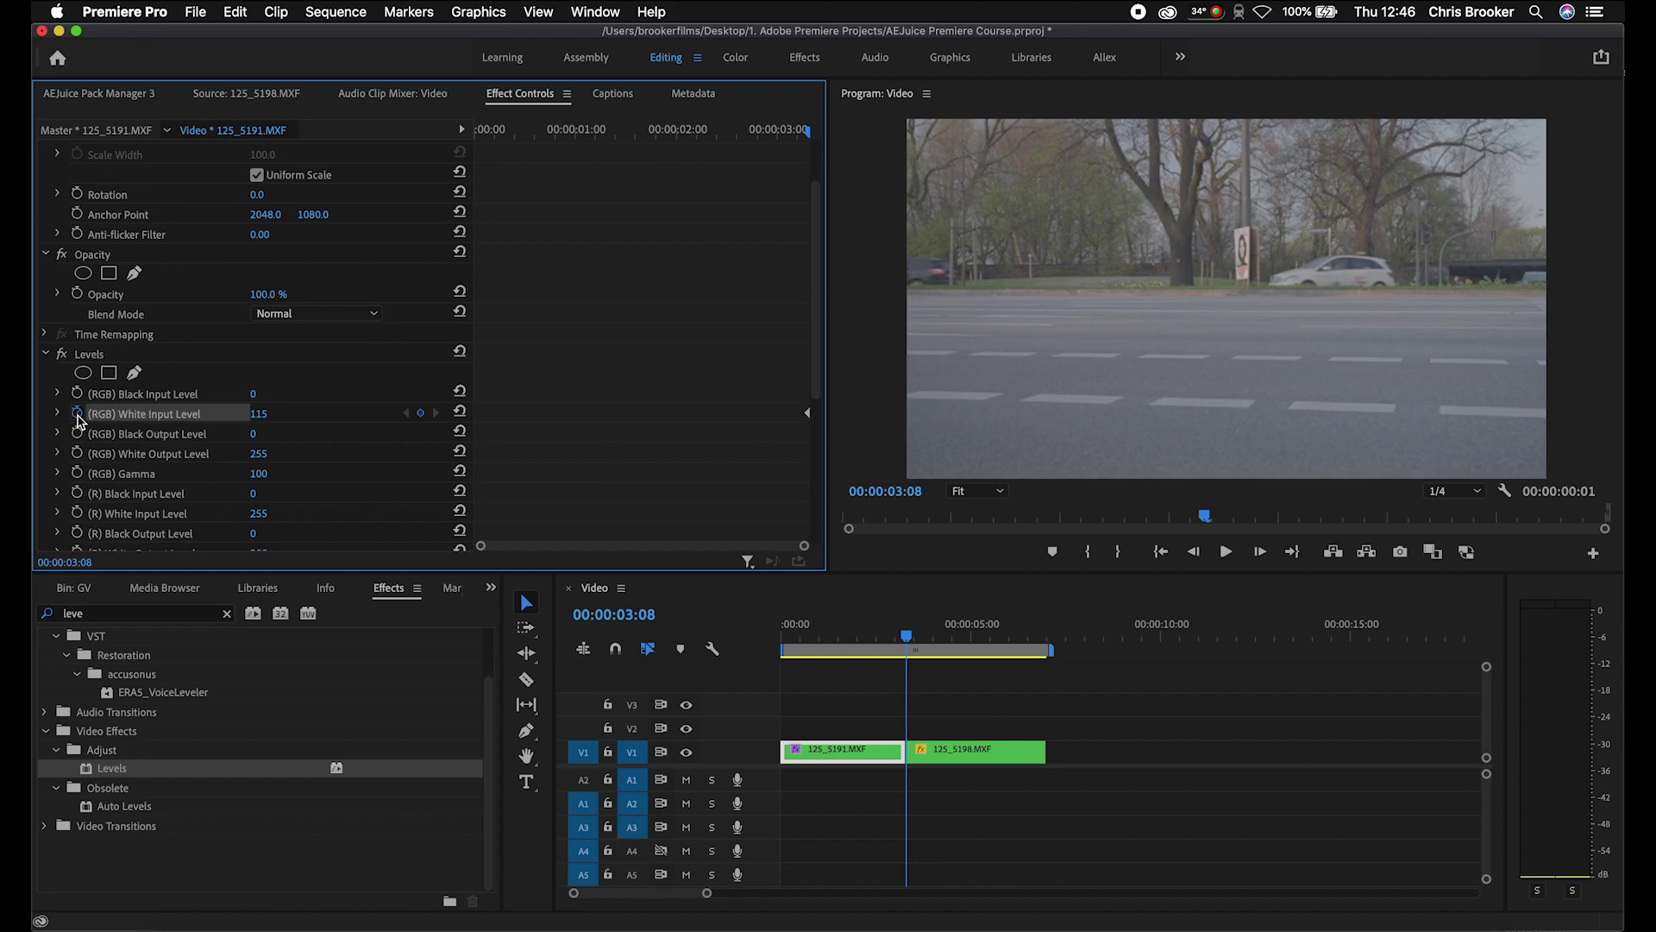
# Step: Keyframe the first clip's (RGB) White Input Level at 255 three frames earlier, at 00:00:03:05
pyautogui.press('Left')
pyautogui.press('Left')
pyautogui.press('Left')
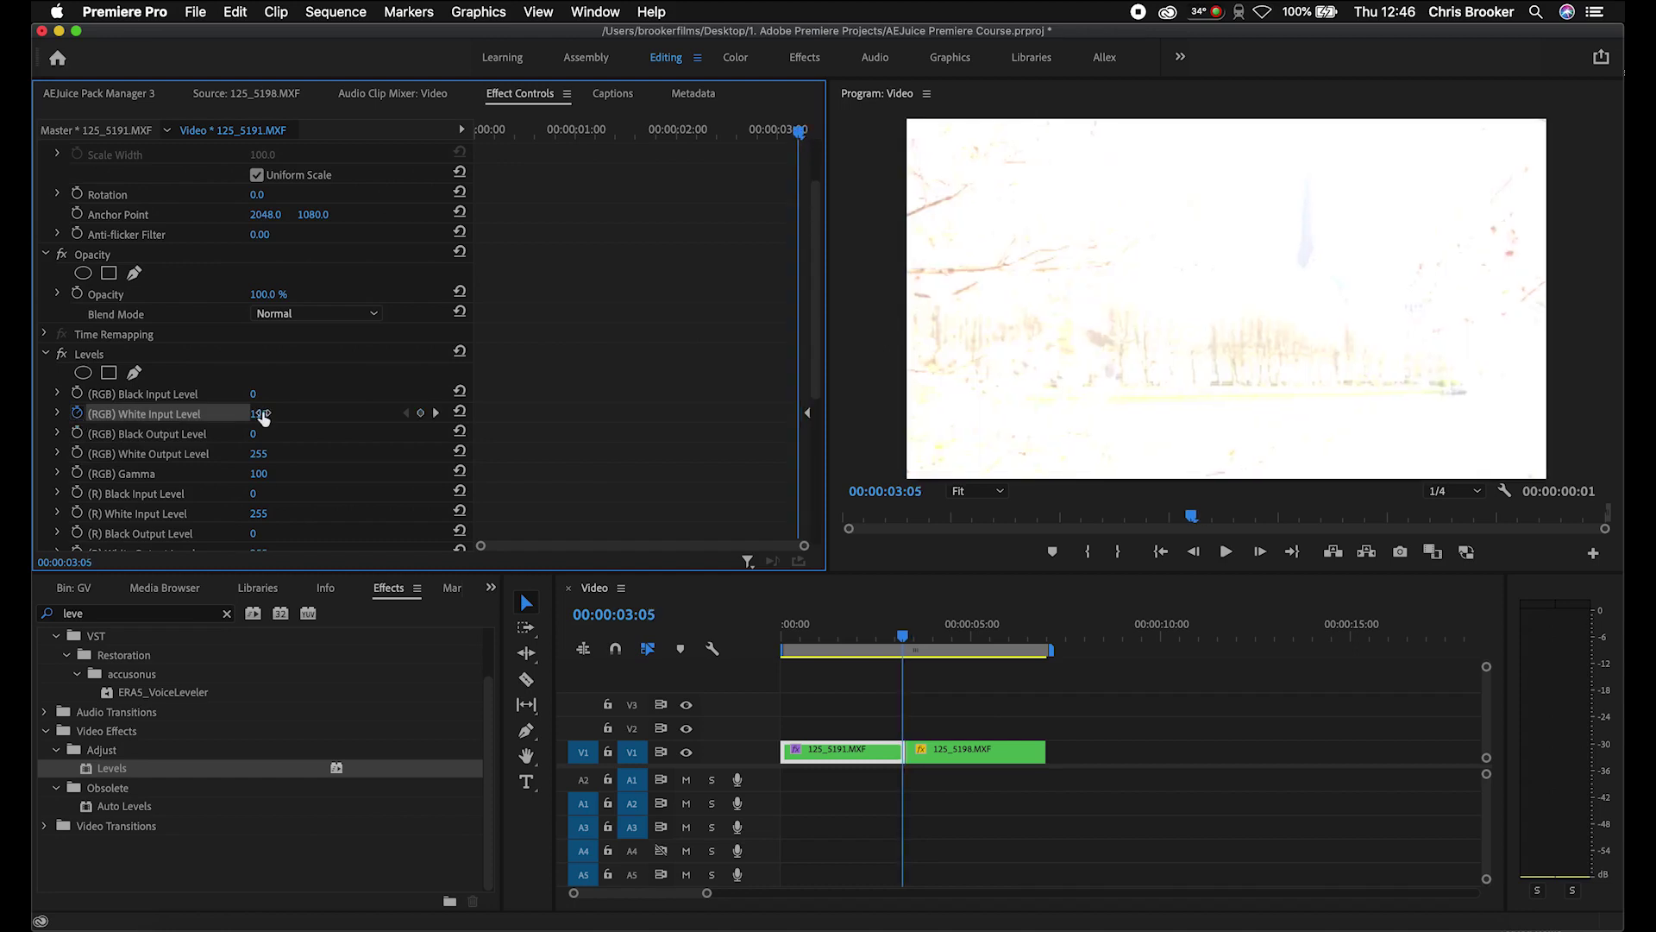
pyautogui.moveTo(262, 415); pyautogui.dragTo(405, 415)
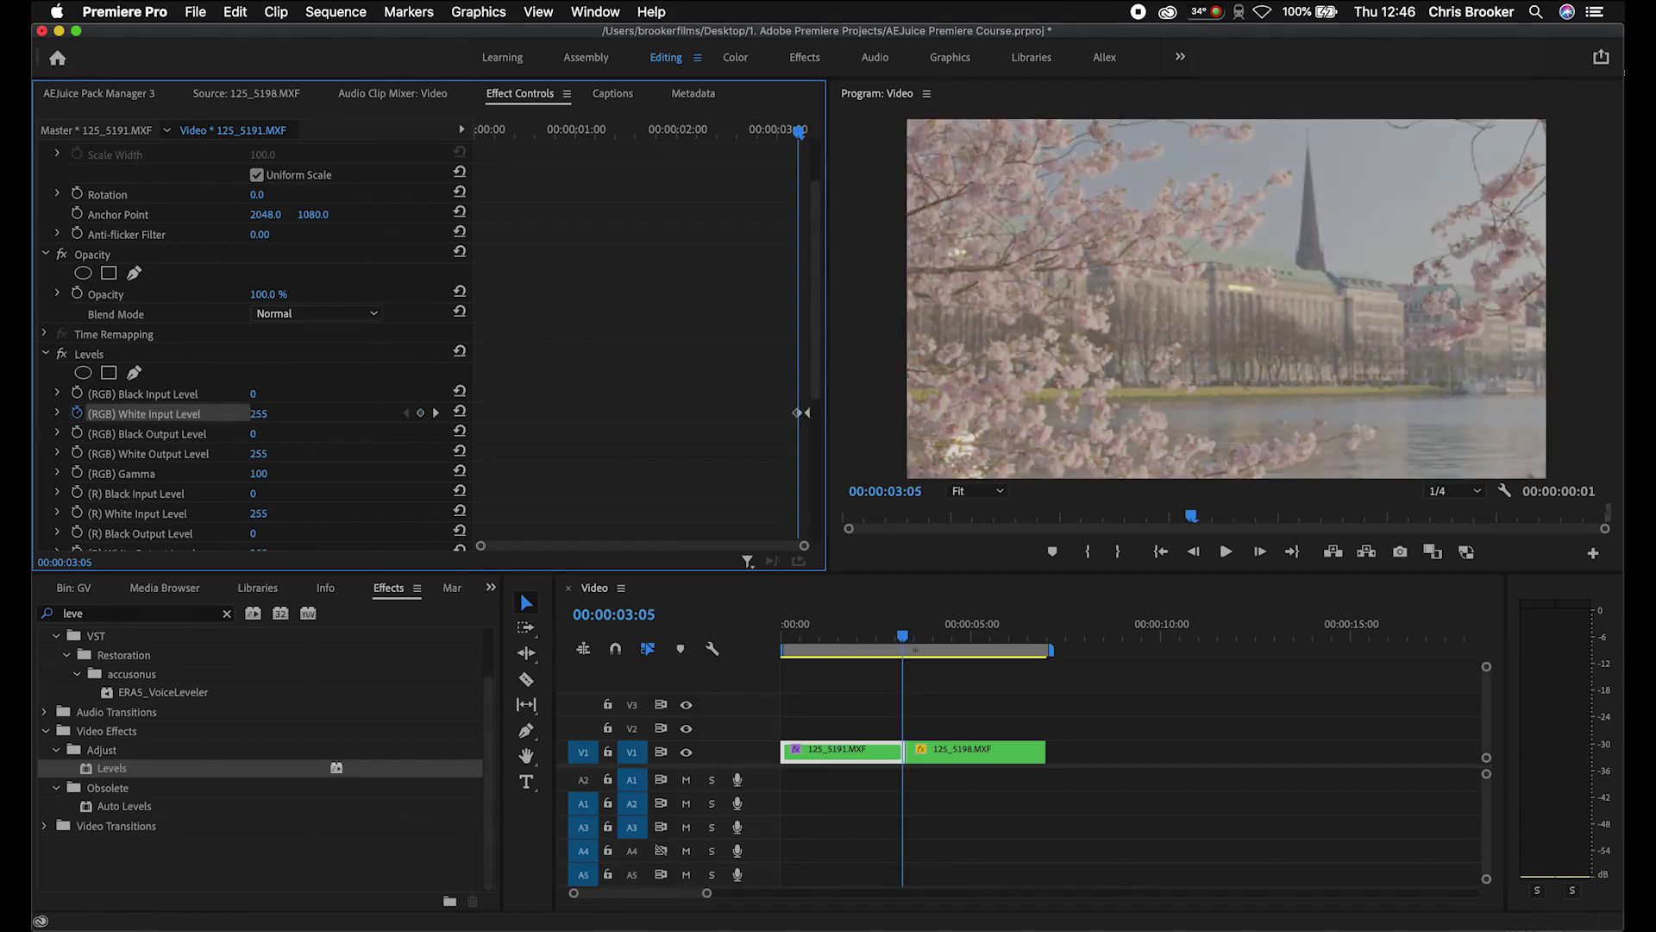
# Step: Apply the Levels effect to clip 125_5198.MXF with the playhead on its first frame, 00:00:03:08
pyautogui.press('Right')
pyautogui.press('Right')
pyautogui.press('Right')
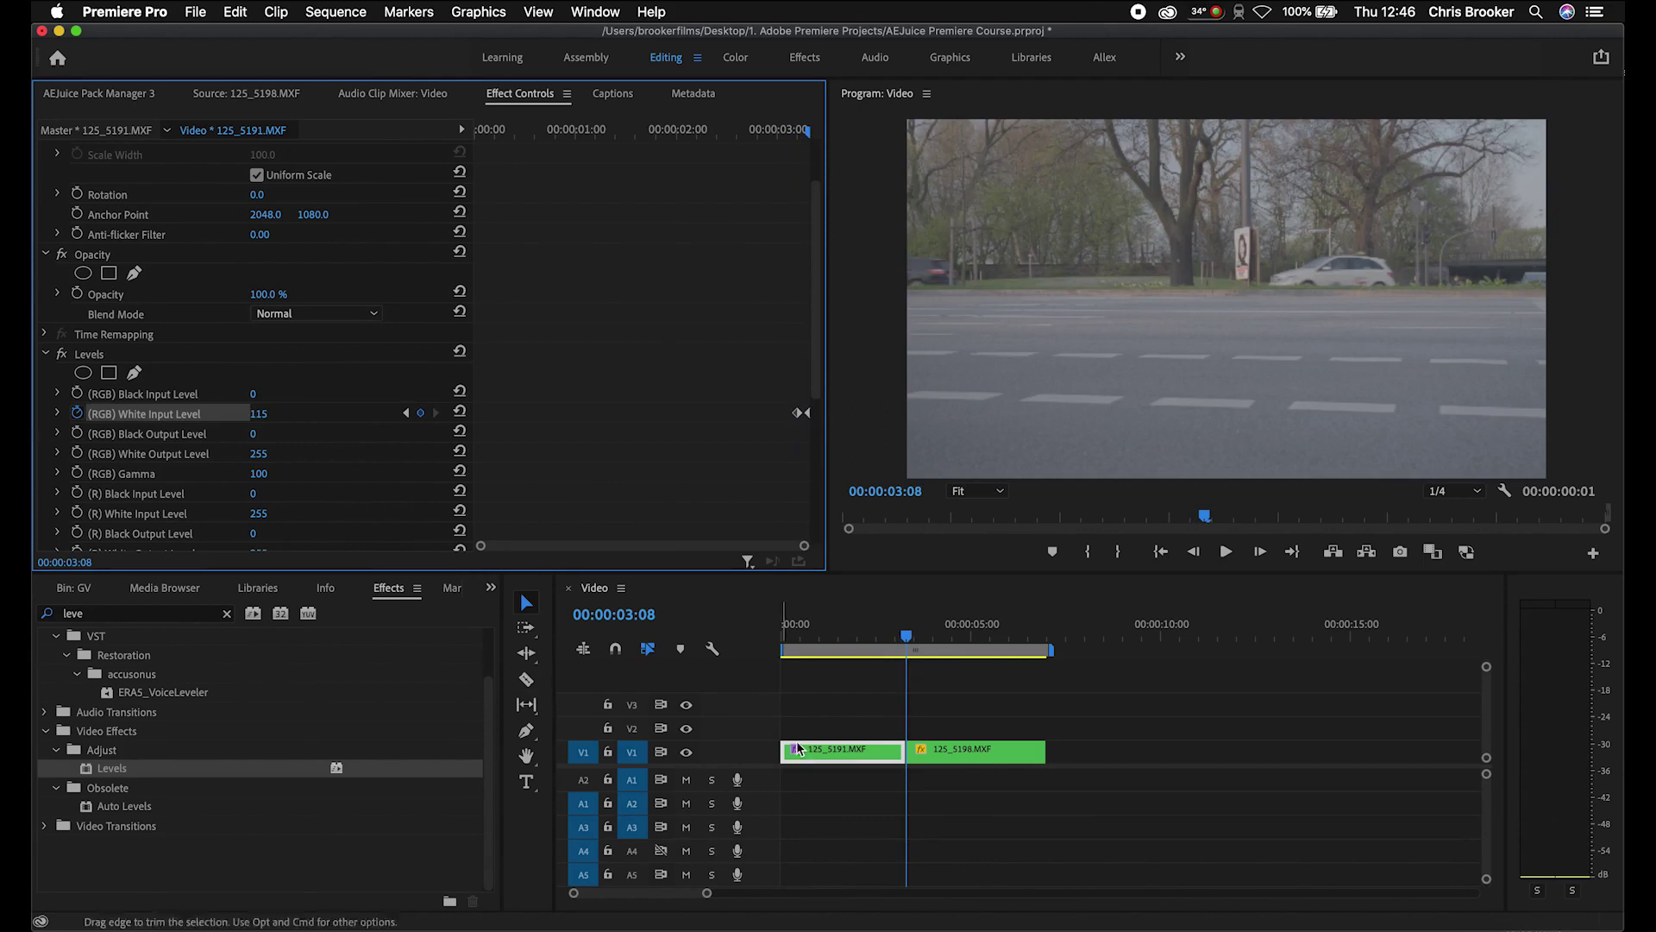
pyautogui.click(975, 751)
pyautogui.click(509, 129)
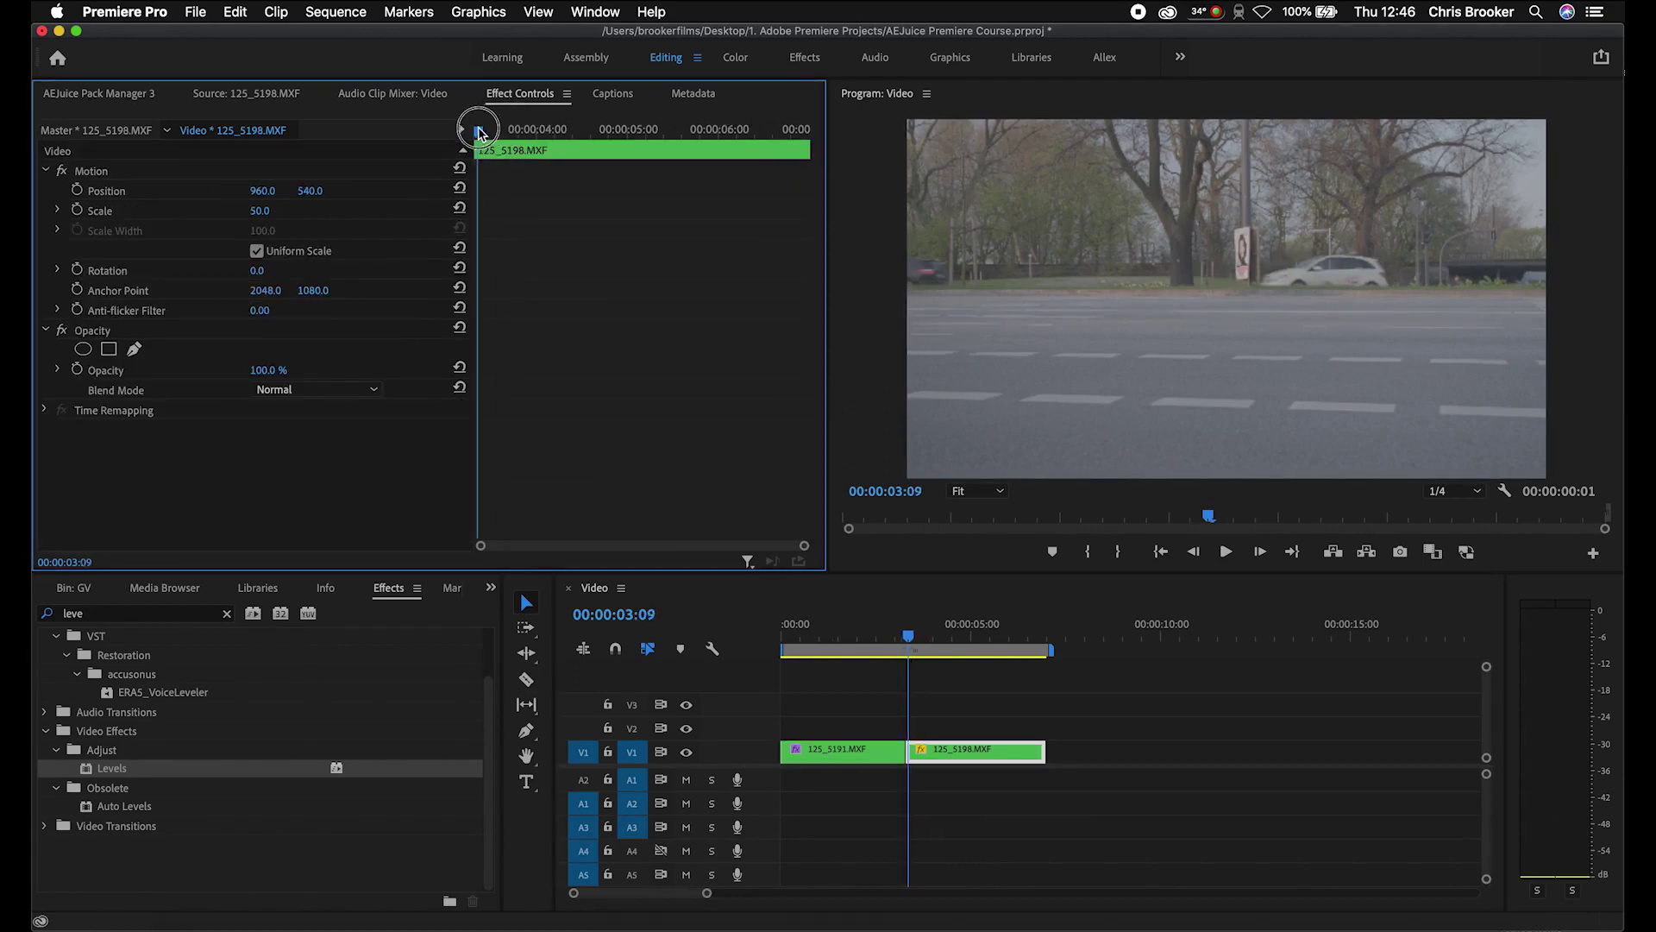
pyautogui.moveTo(112, 772); pyautogui.dragTo(168, 501)
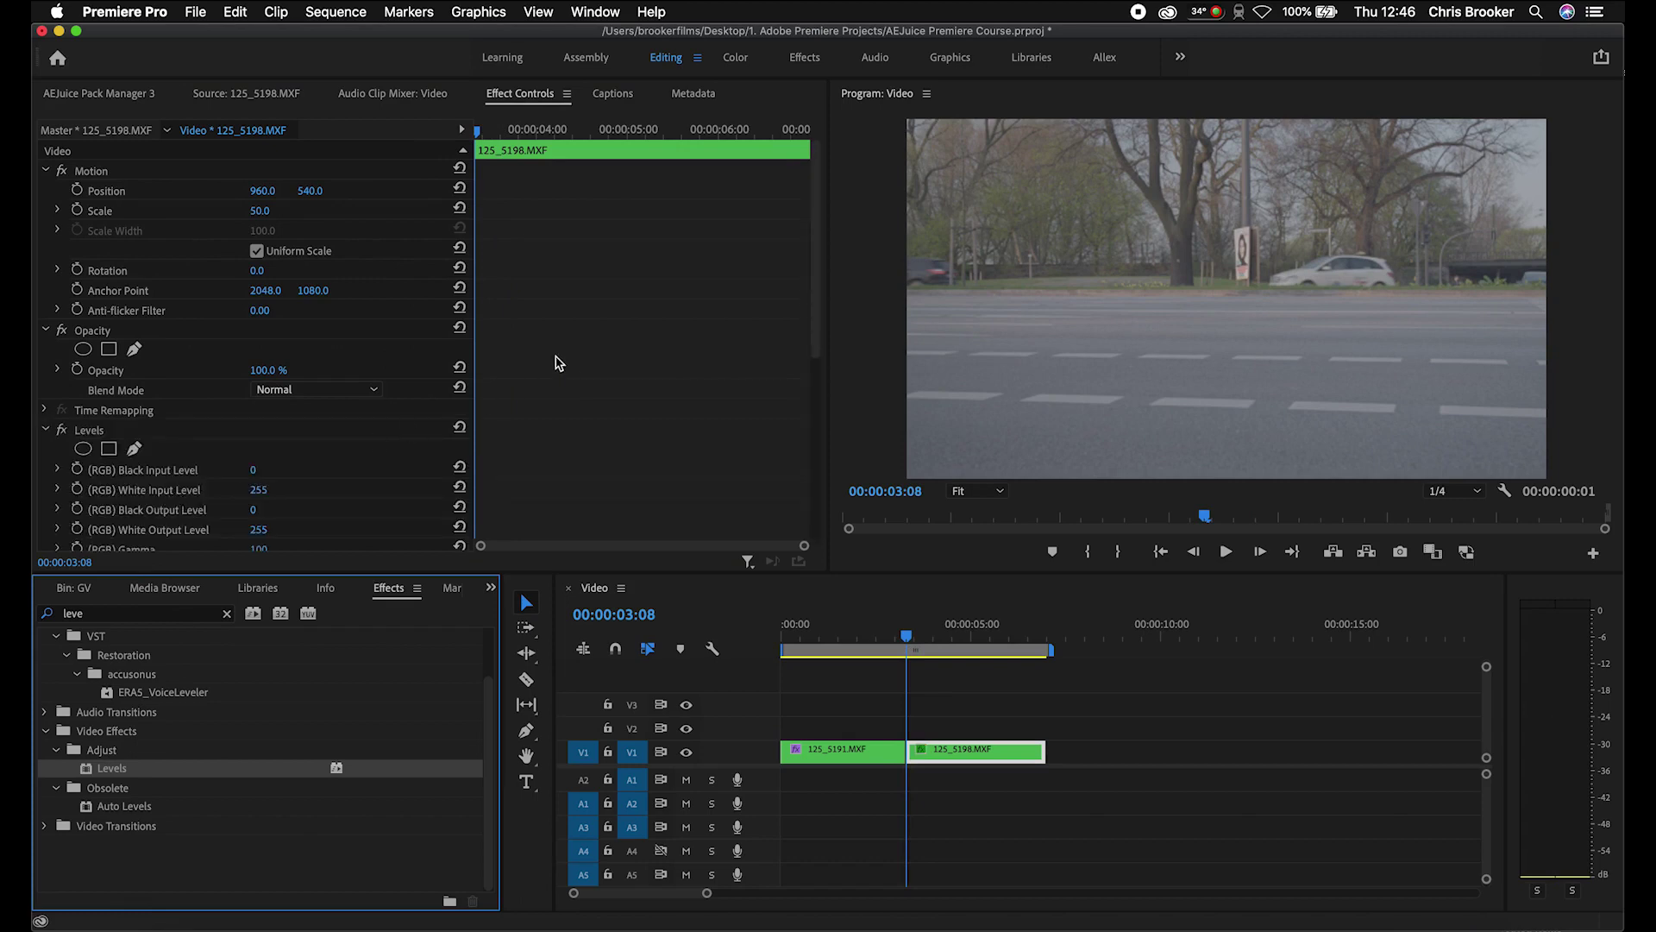
pyautogui.scroll(-5, 555, 362)
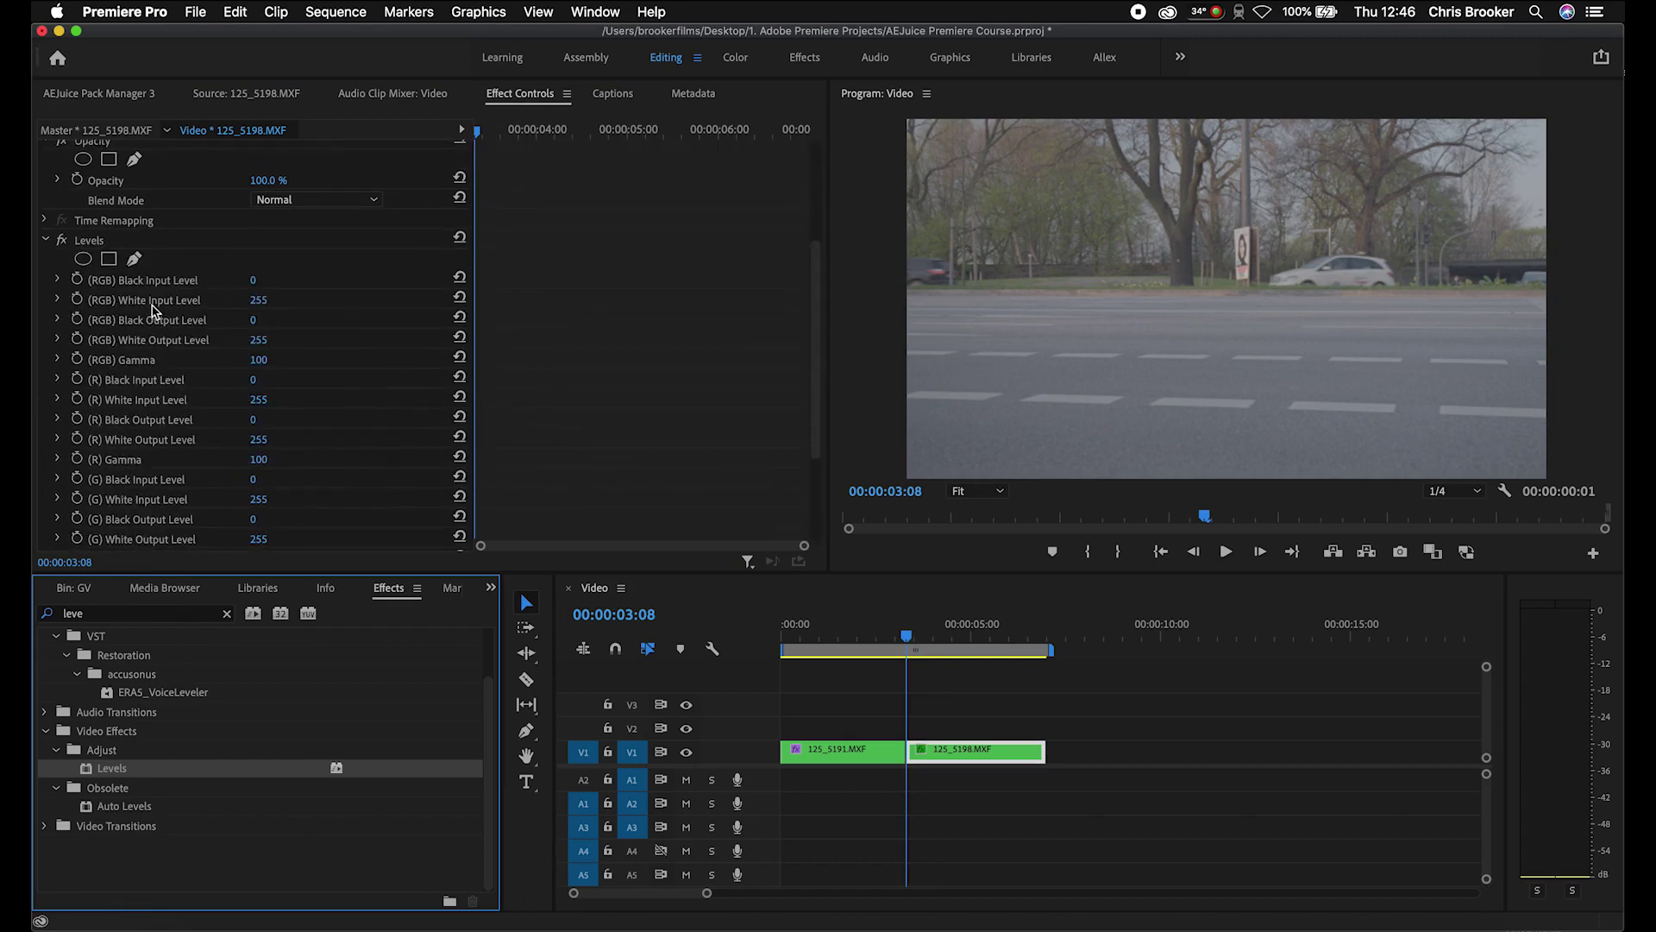
# Step: Keyframe the second clip's (RGB) White Input Level at 115 on its first frame and 255 at 00:00:03:18
pyautogui.click(157, 302)
pyautogui.moveTo(259, 301); pyautogui.dragTo(136, 300)
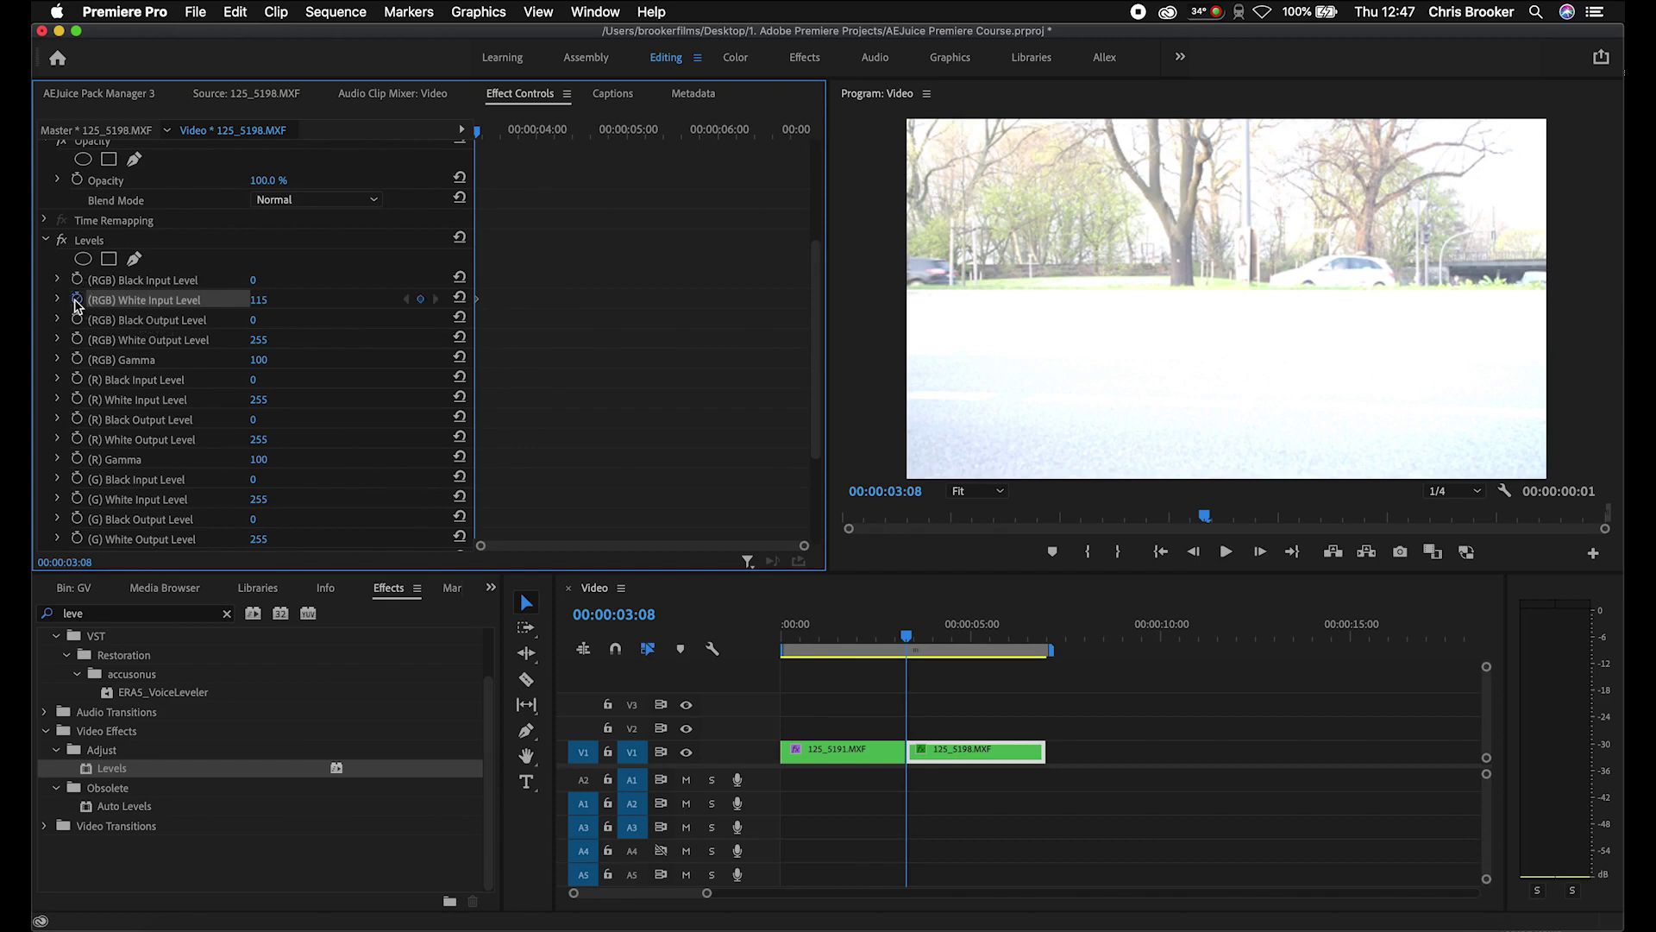
pyautogui.press('space')
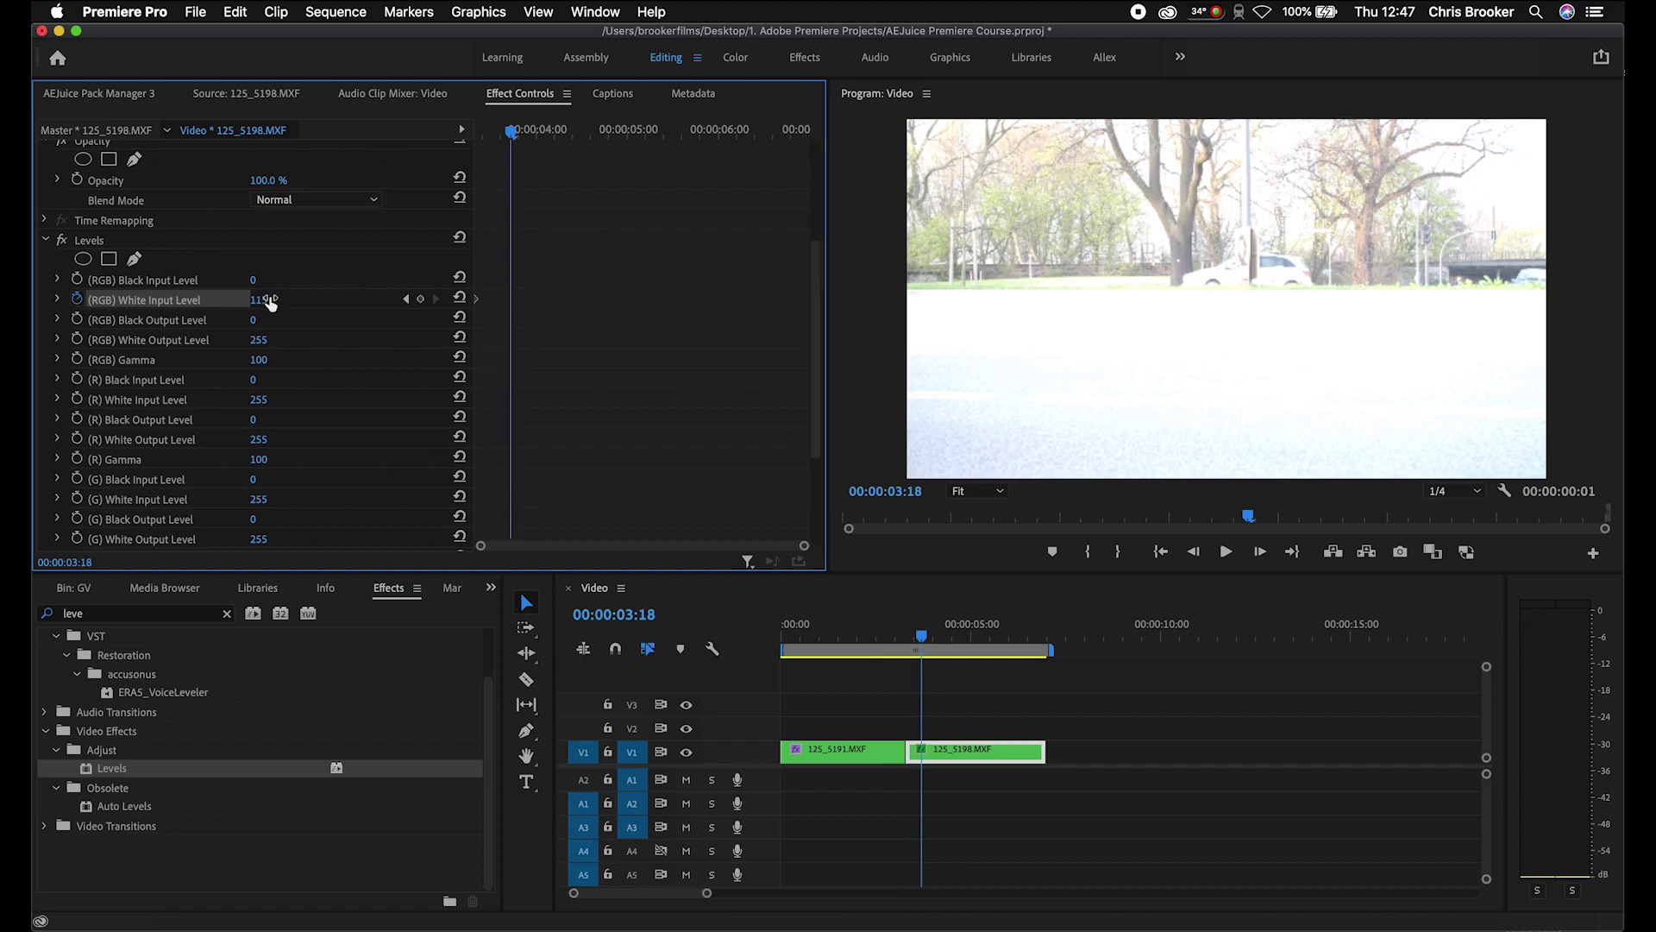
# Step: Play back the flash transition across the cut
pyautogui.click(881, 638)
pyautogui.press('space')
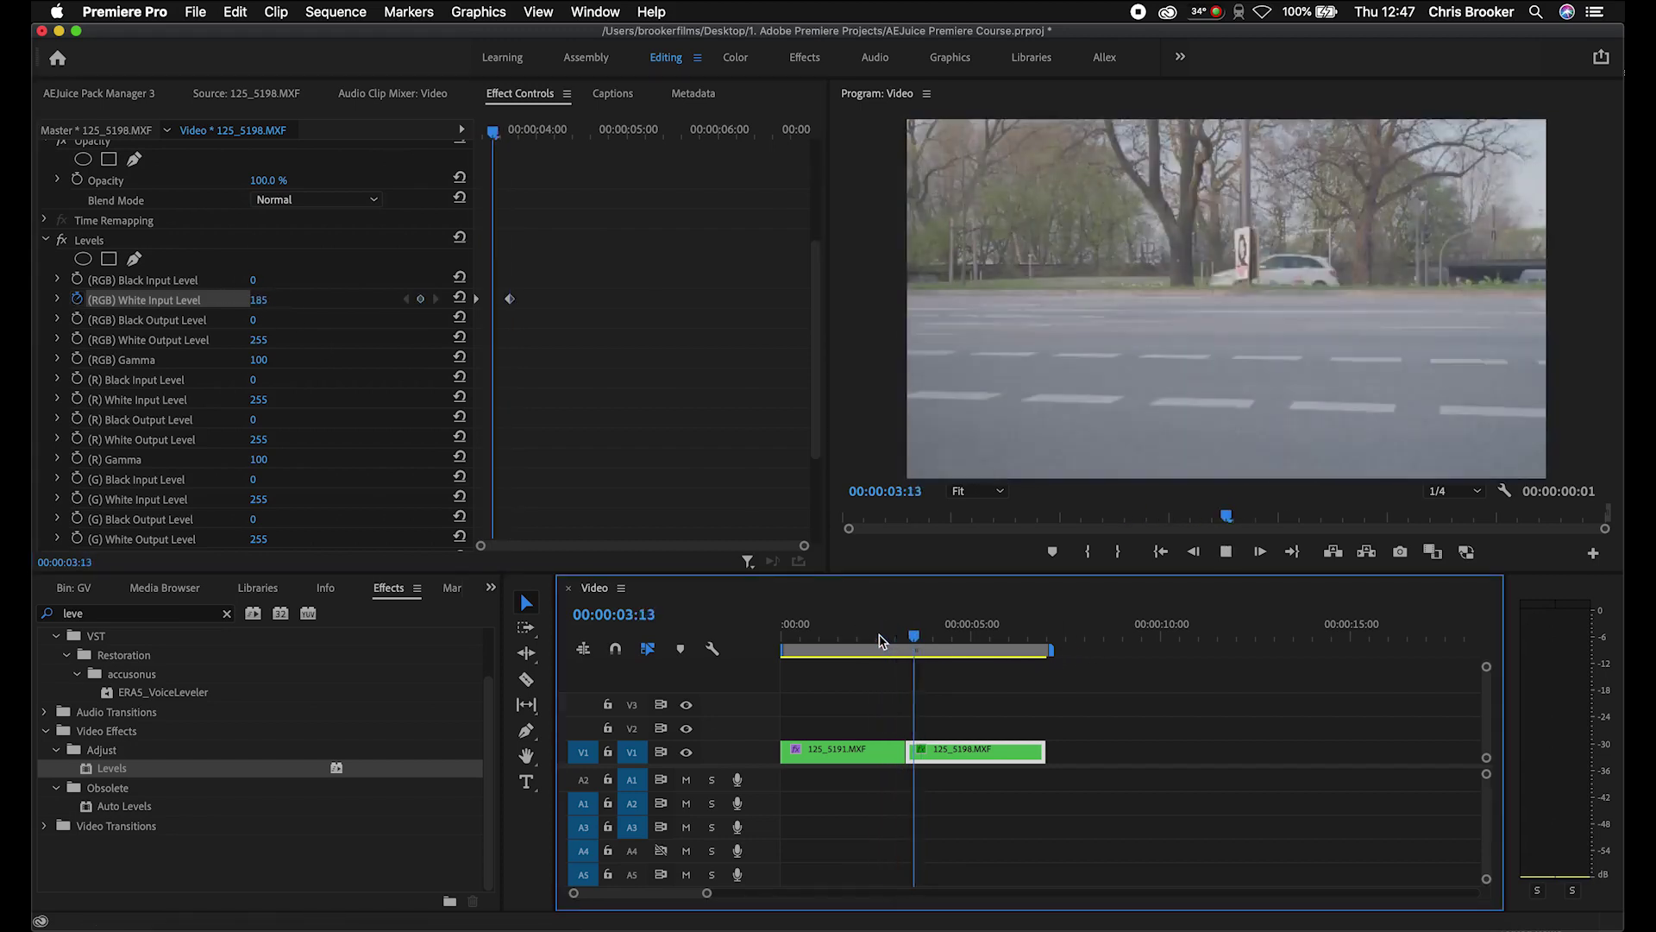
pyautogui.click(882, 640)
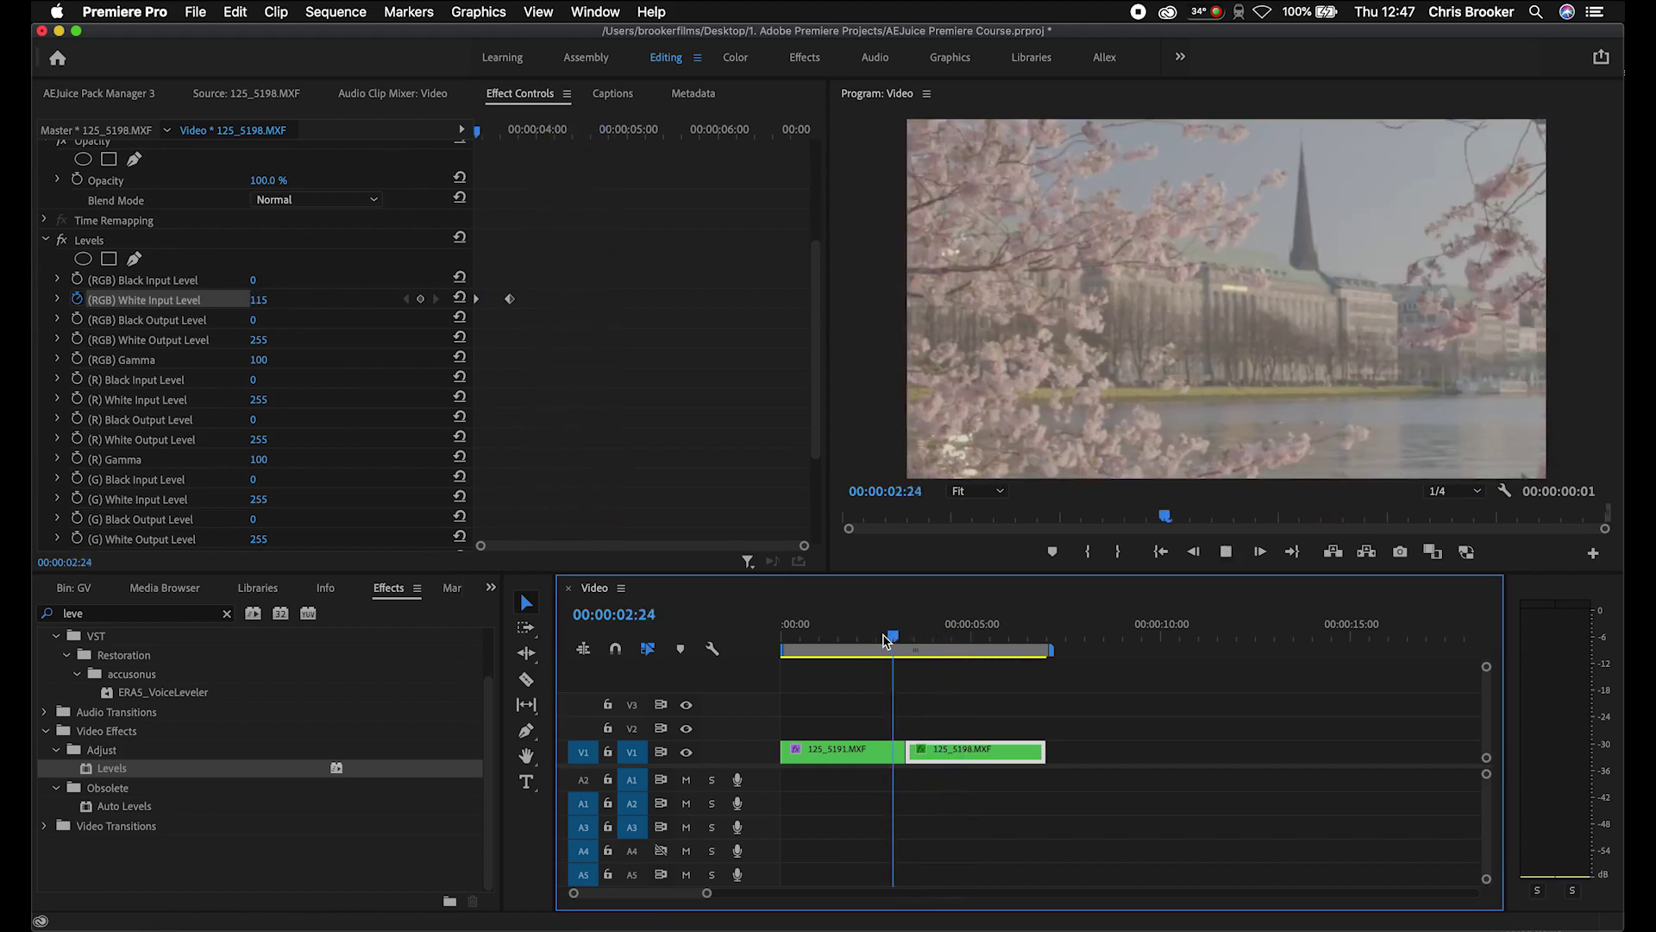
# Step: Strengthen the flash at the cut by setting (RGB) White Input Level to 52 on 125_5191.MXF and 51 on 125_5198.MXF
pyautogui.moveTo(884, 639); pyautogui.dragTo(903, 636)
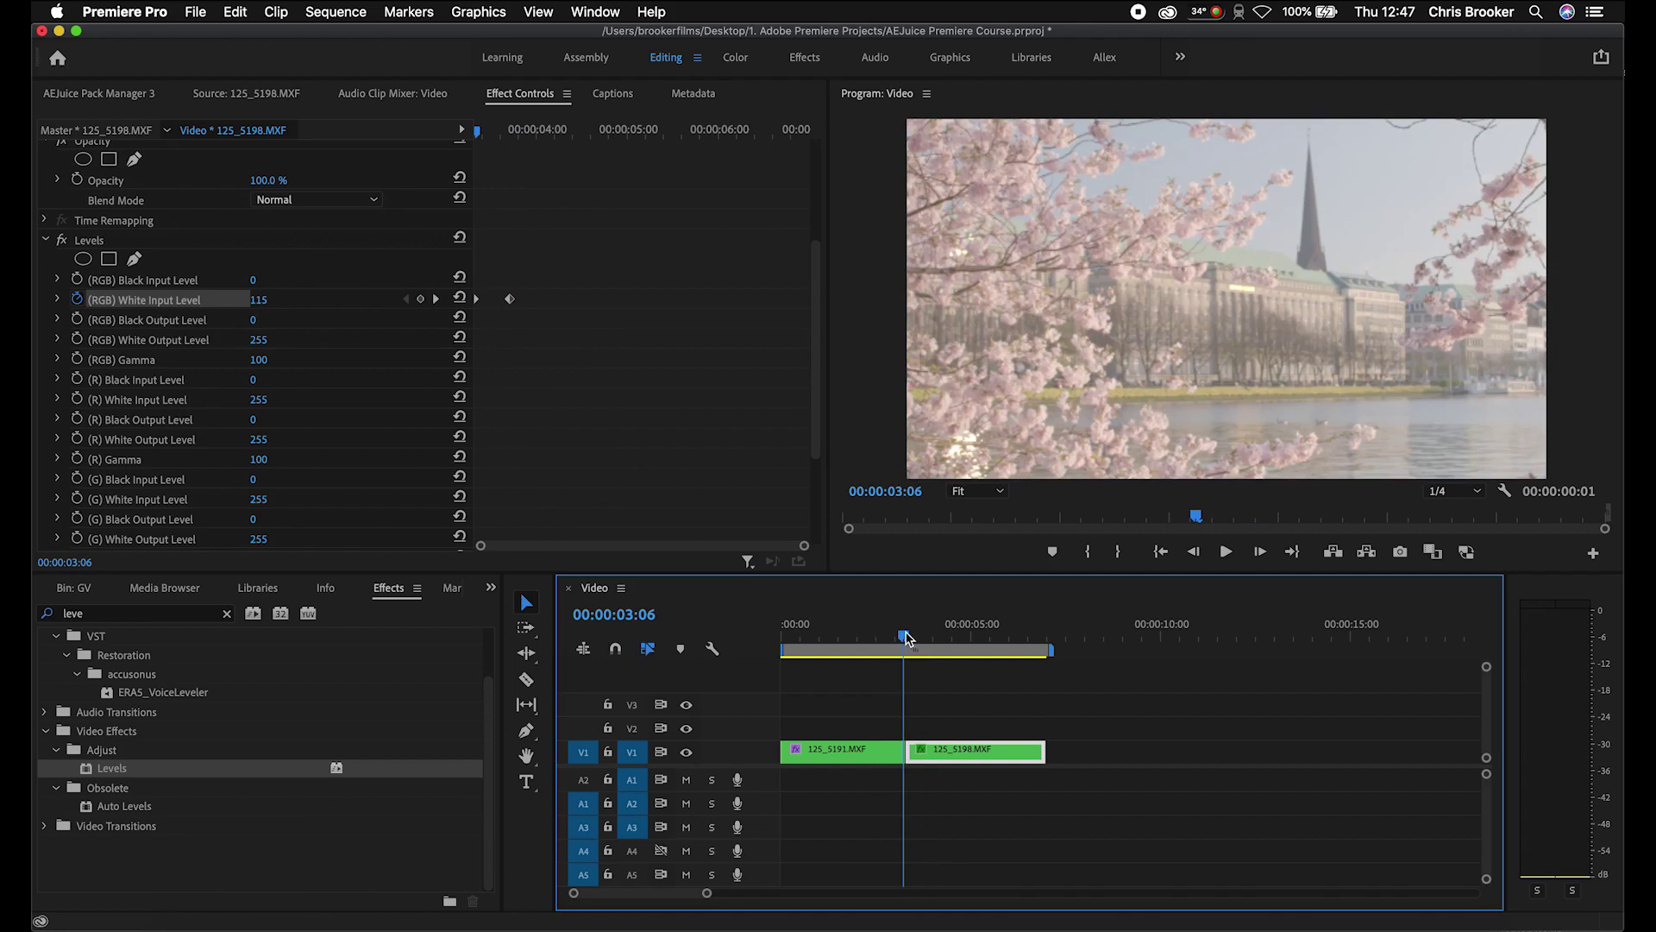
pyautogui.click(870, 747)
pyautogui.press('Right')
pyautogui.press('Right')
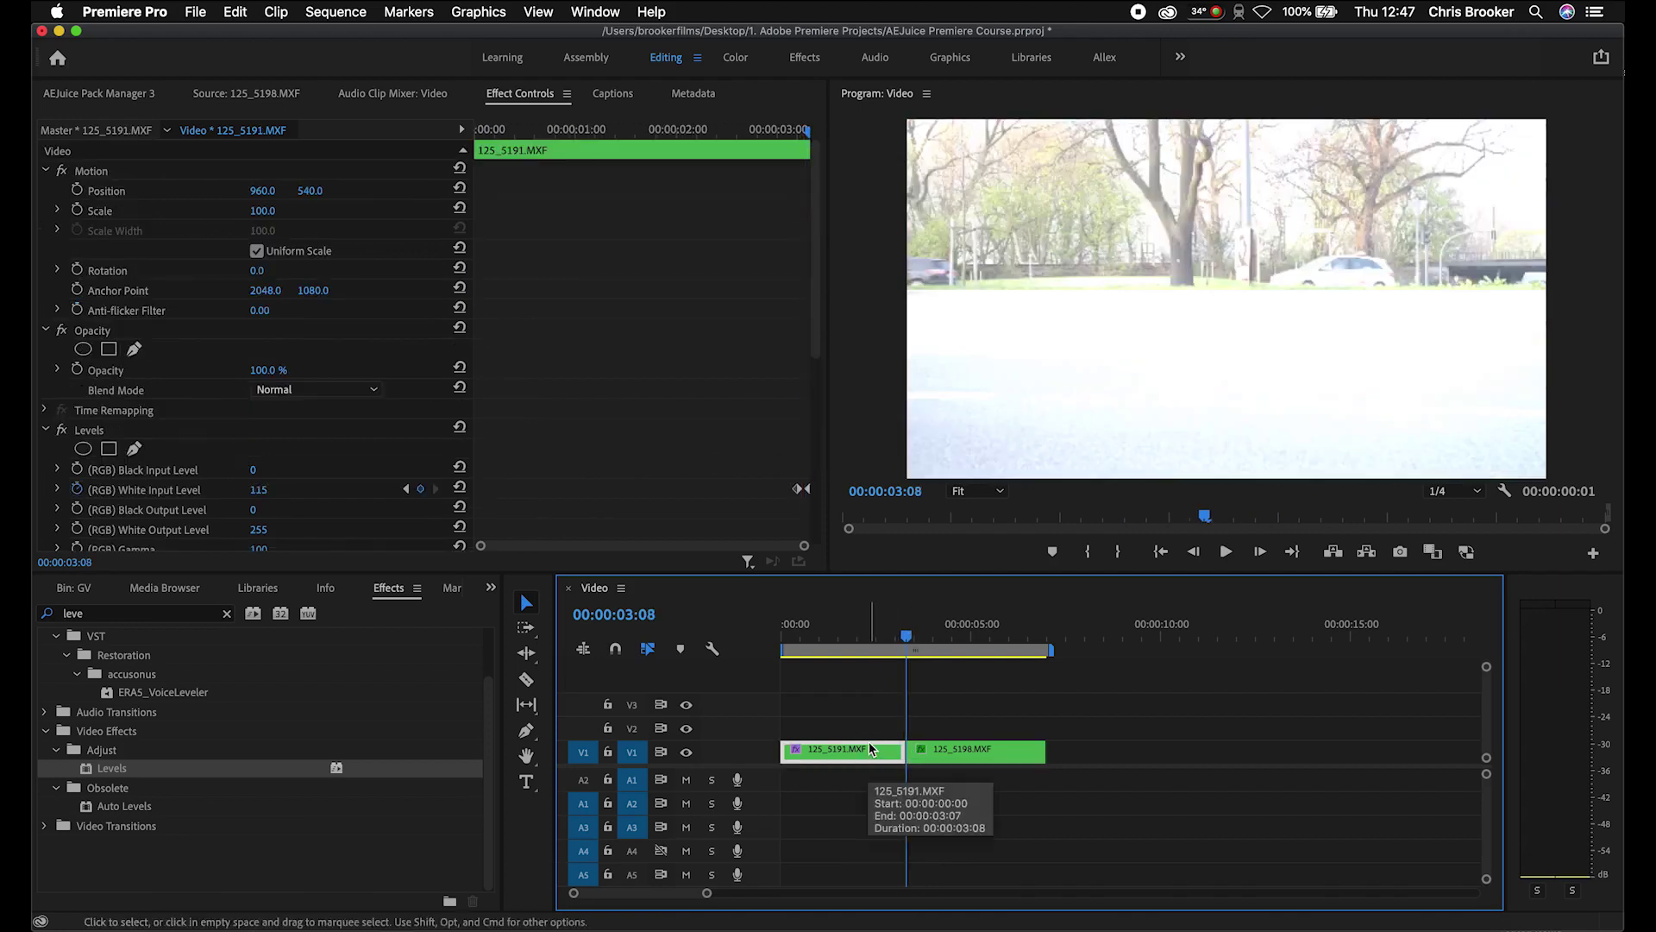
pyautogui.click(276, 489)
pyautogui.moveTo(276, 489); pyautogui.dragTo(255, 489)
pyautogui.click(975, 750)
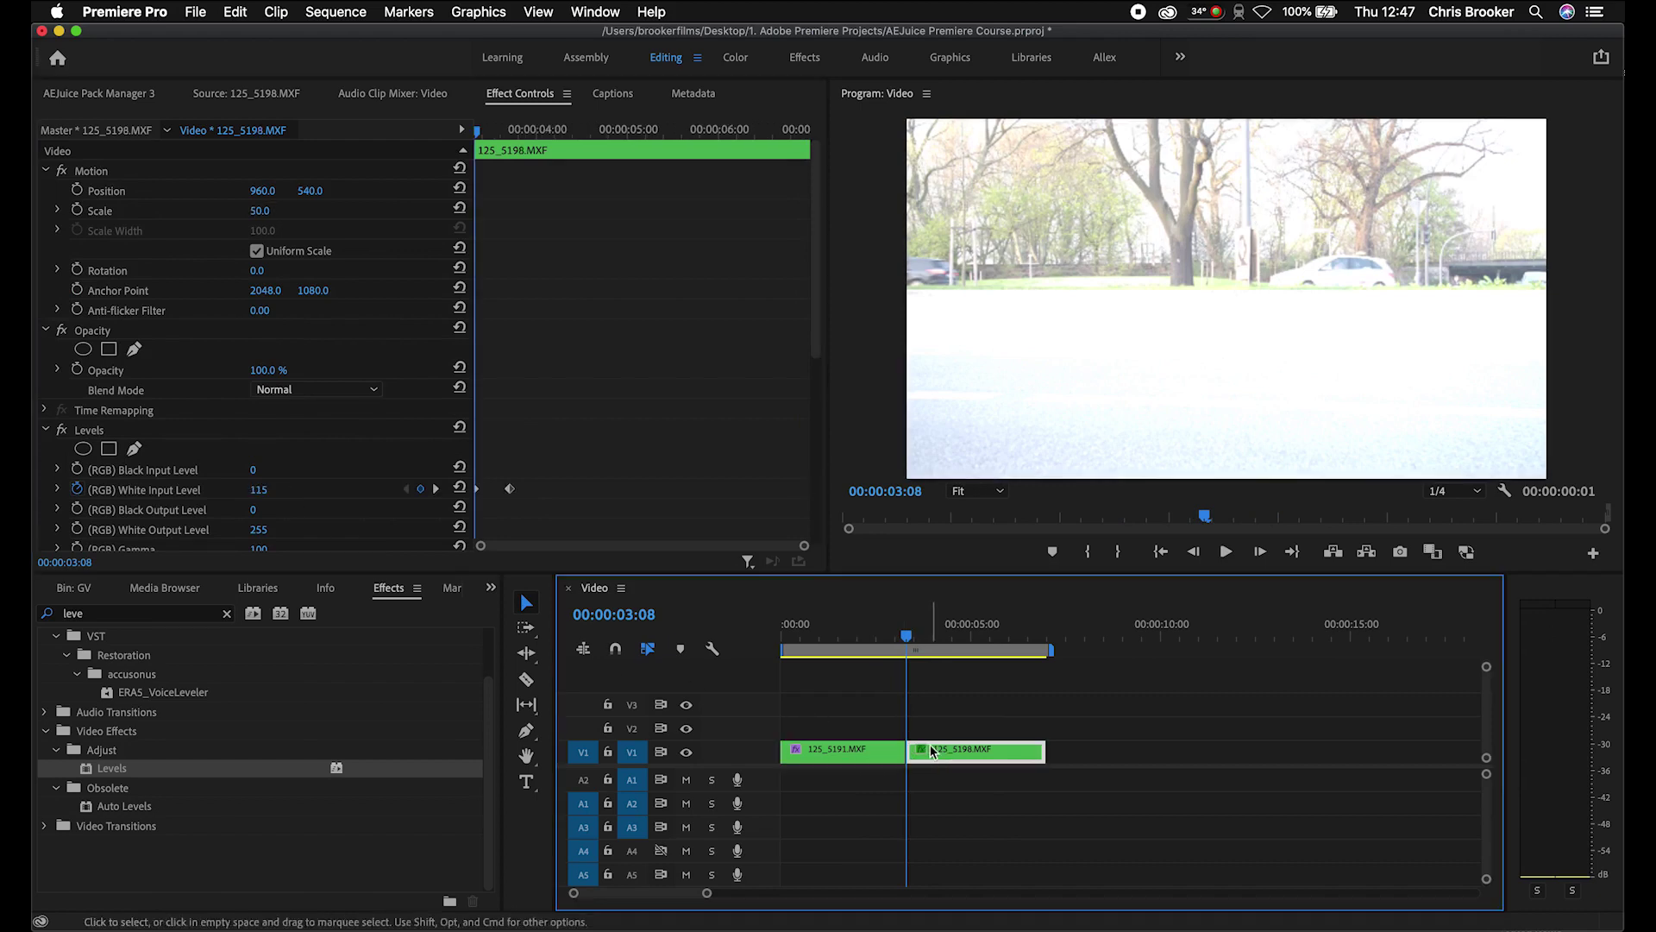
pyautogui.moveTo(259, 489); pyautogui.dragTo(208, 489)
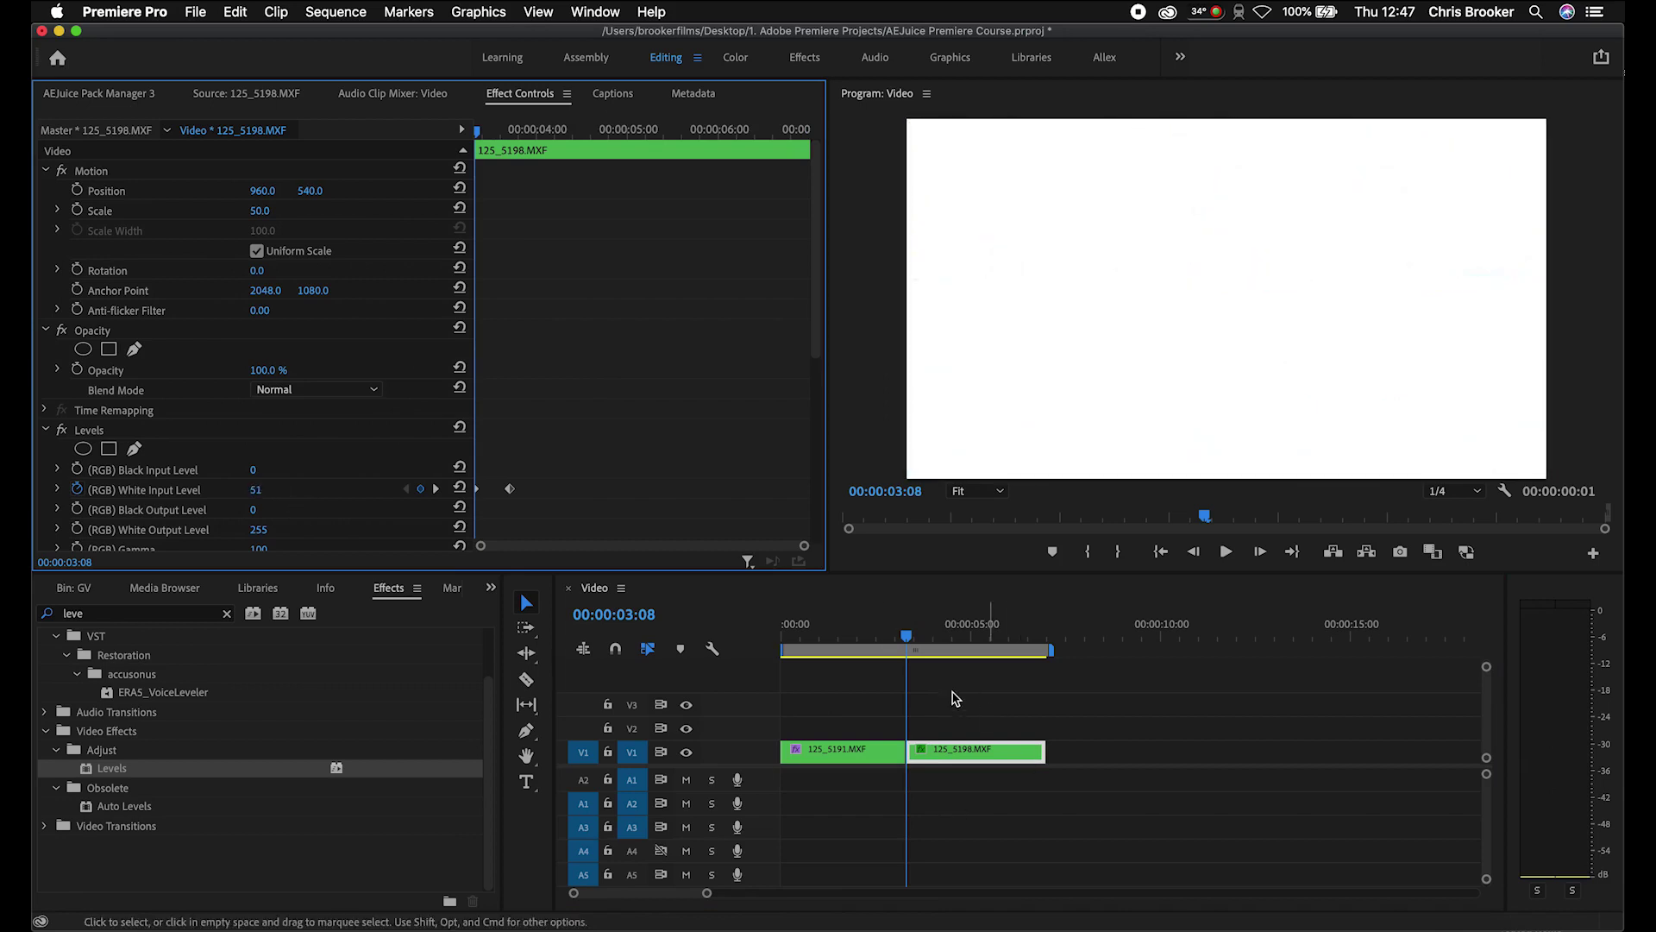
# Step: Replay the sequence from near the start to check the stronger white flash
pyautogui.click(853, 634)
pyautogui.moveTo(852, 634); pyautogui.dragTo(813, 630)
pyautogui.press('space')
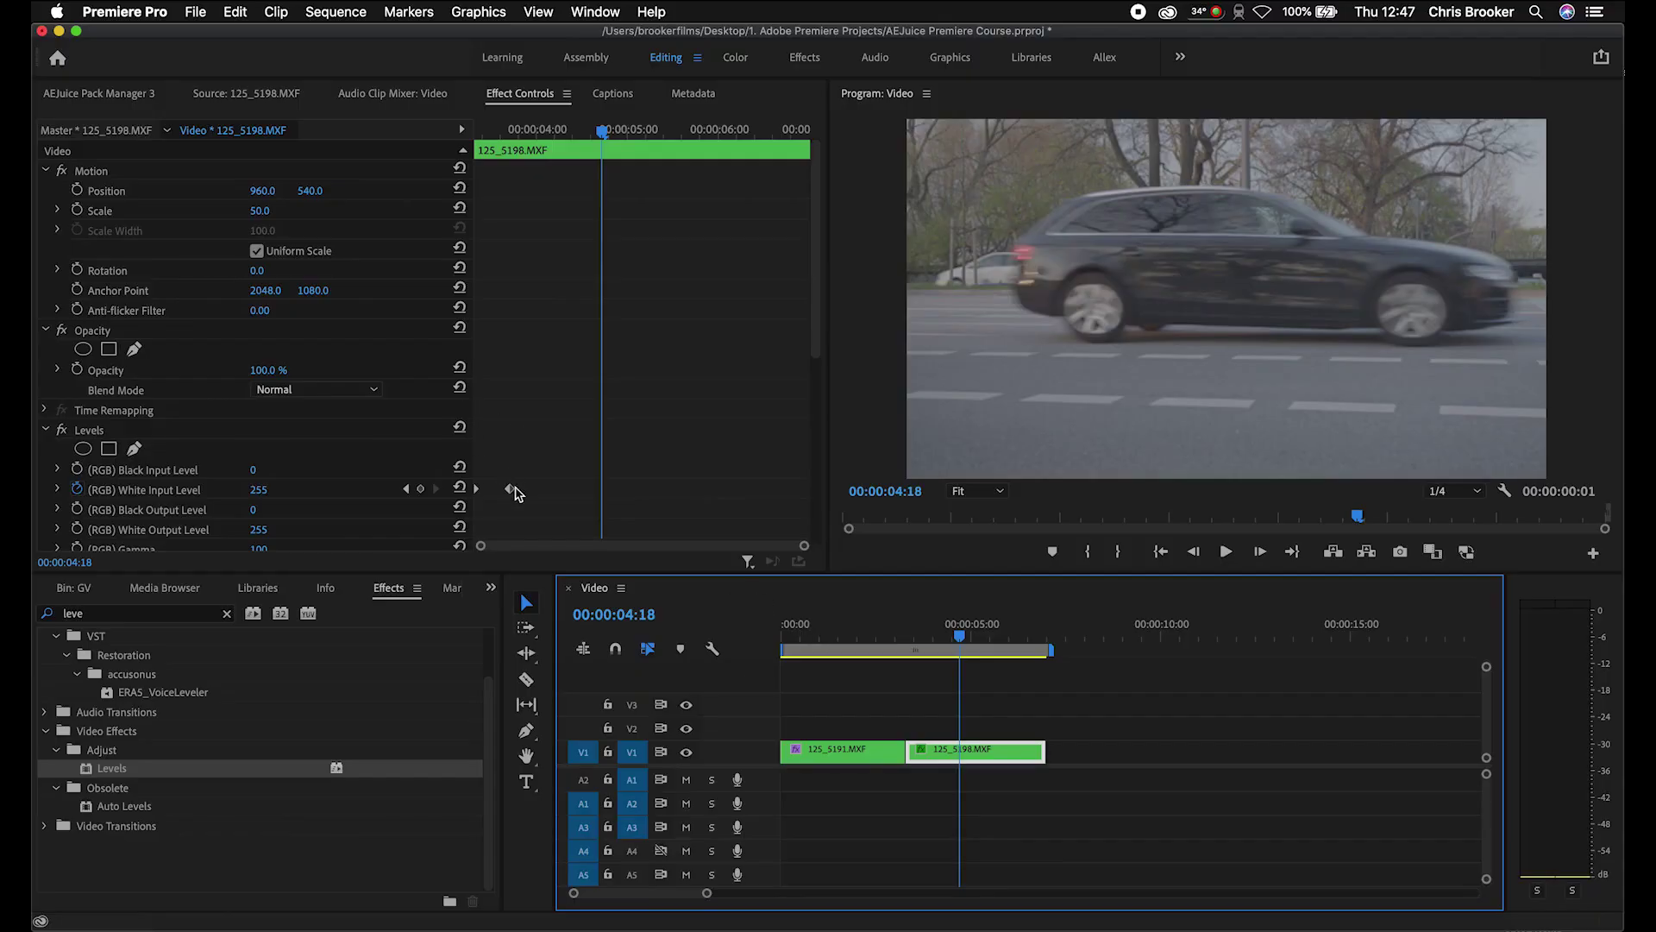
# Step: Lengthen the flash by moving both clips' 255 White Input Level keyframes farther from the cut, and play it back
pyautogui.click(894, 759)
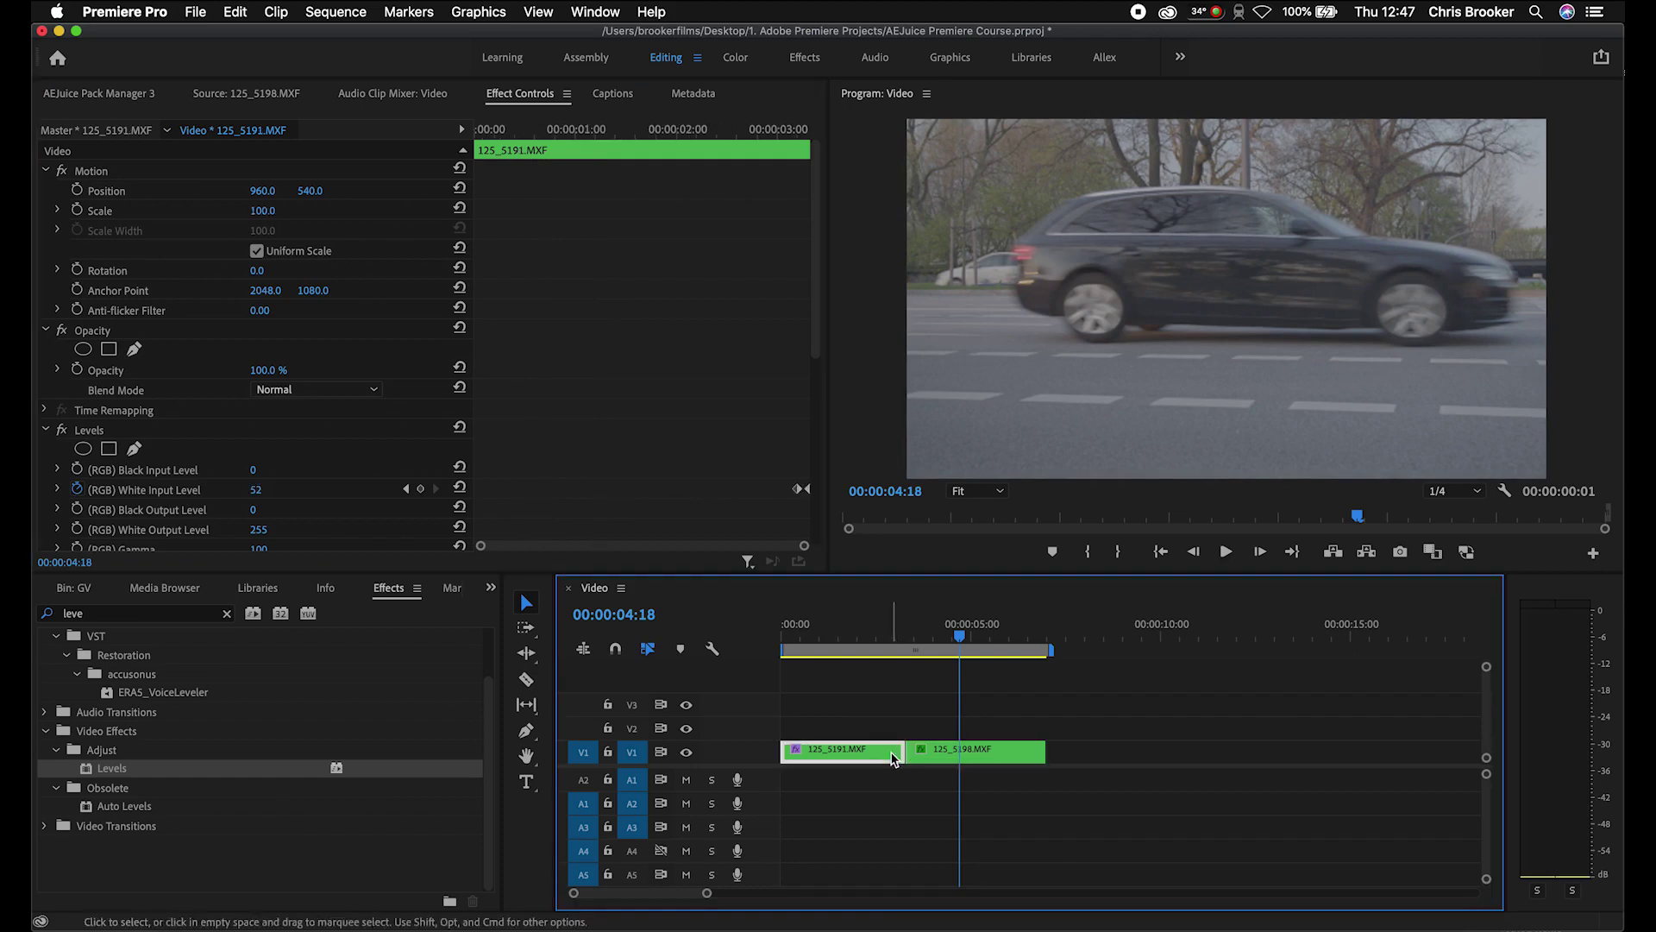
pyautogui.click(787, 489)
pyautogui.click(762, 134)
pyautogui.press('space')
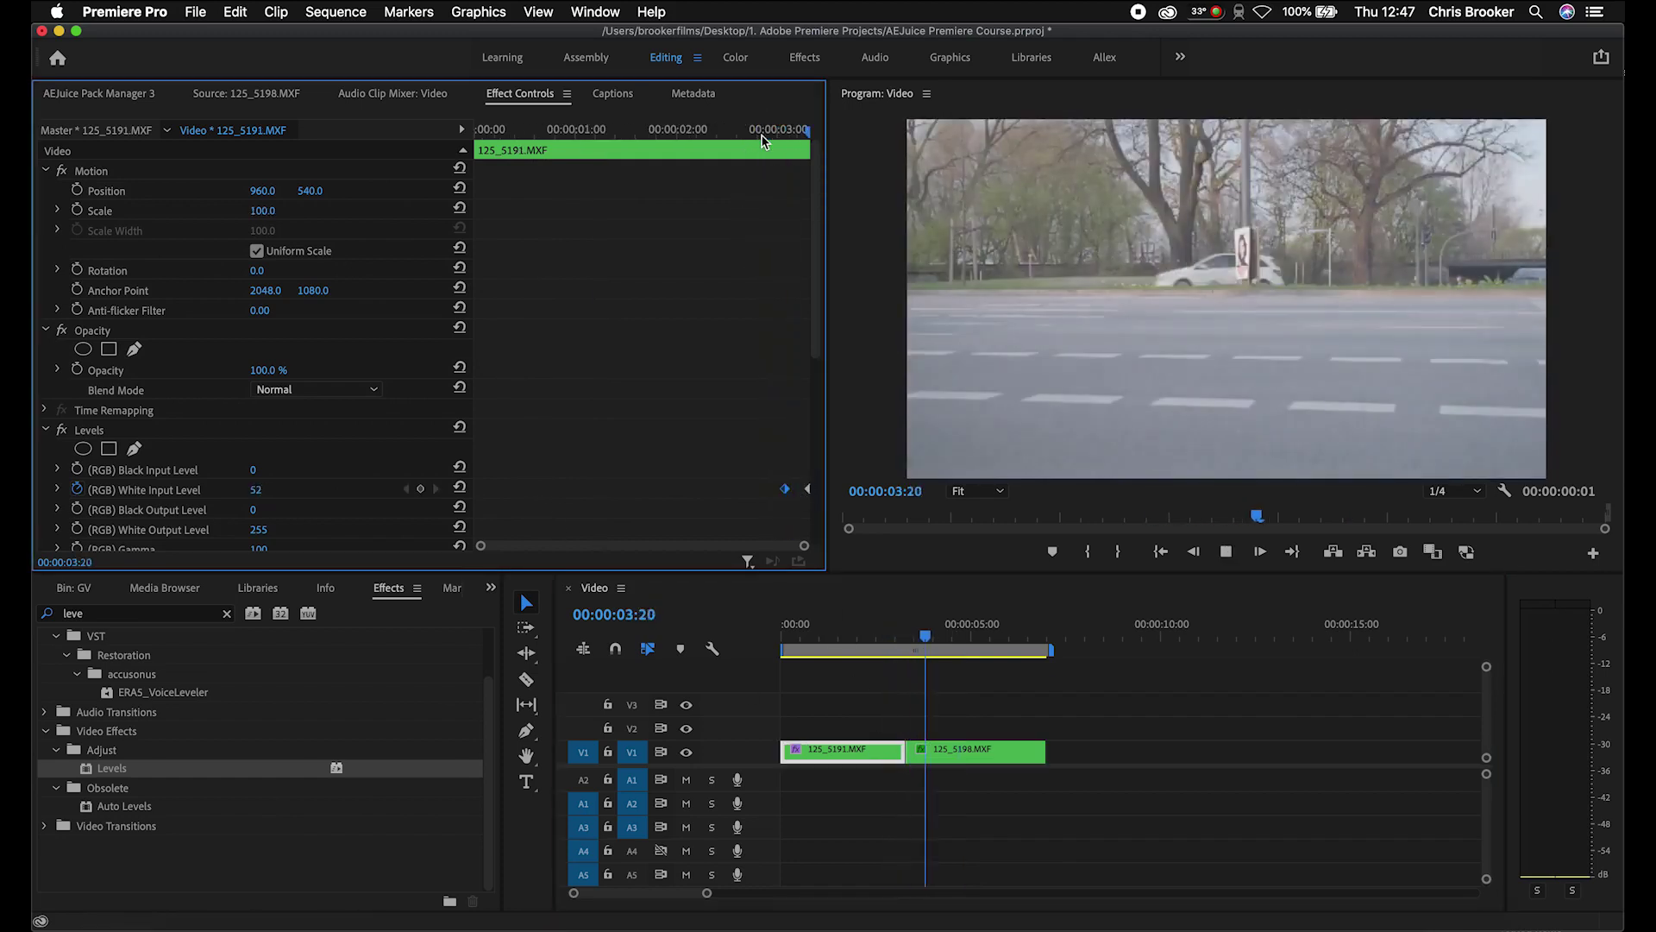
pyautogui.click(762, 140)
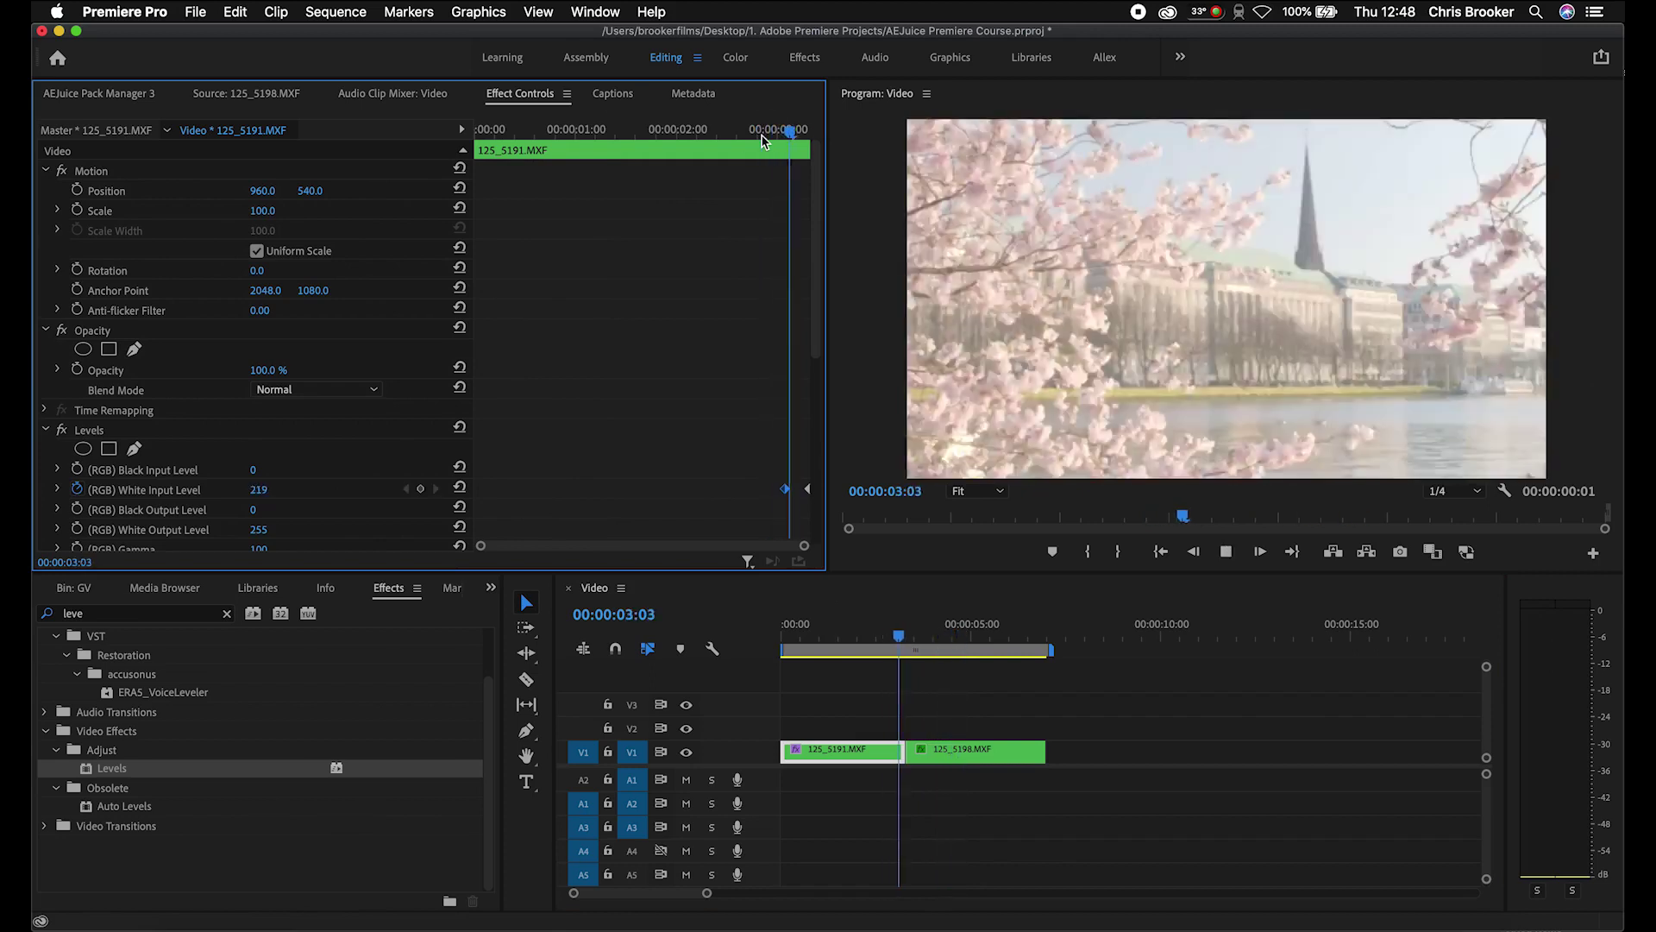
pyautogui.press('space')
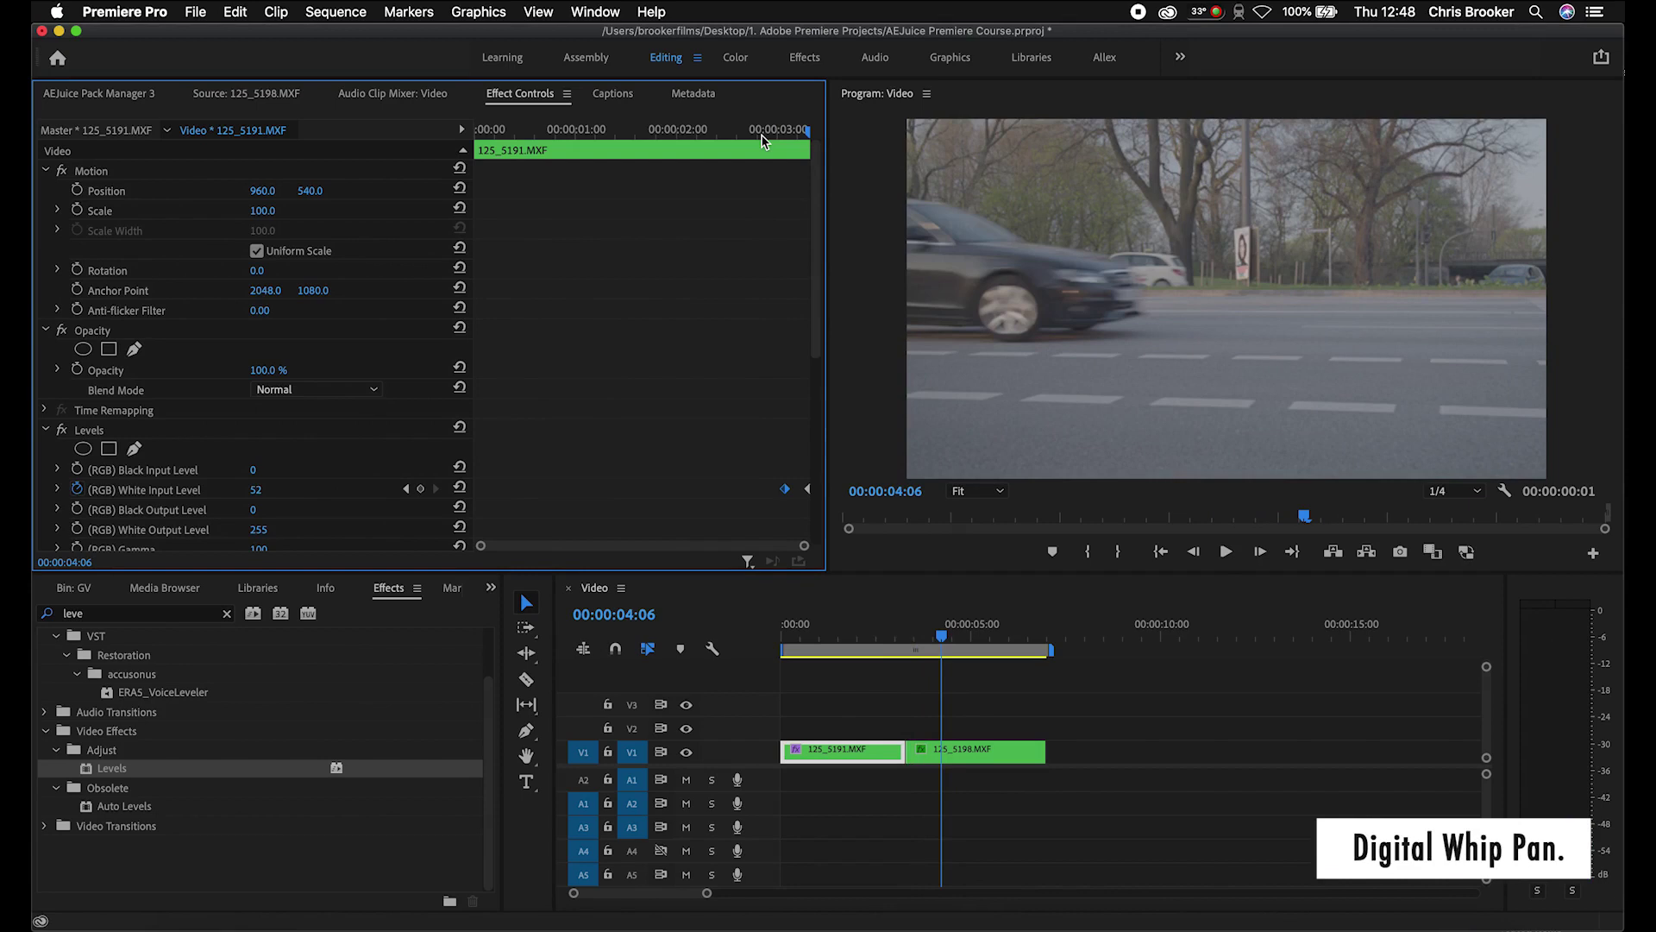
# Step: Remove the Levels effect from both clips
pyautogui.click(90, 434)
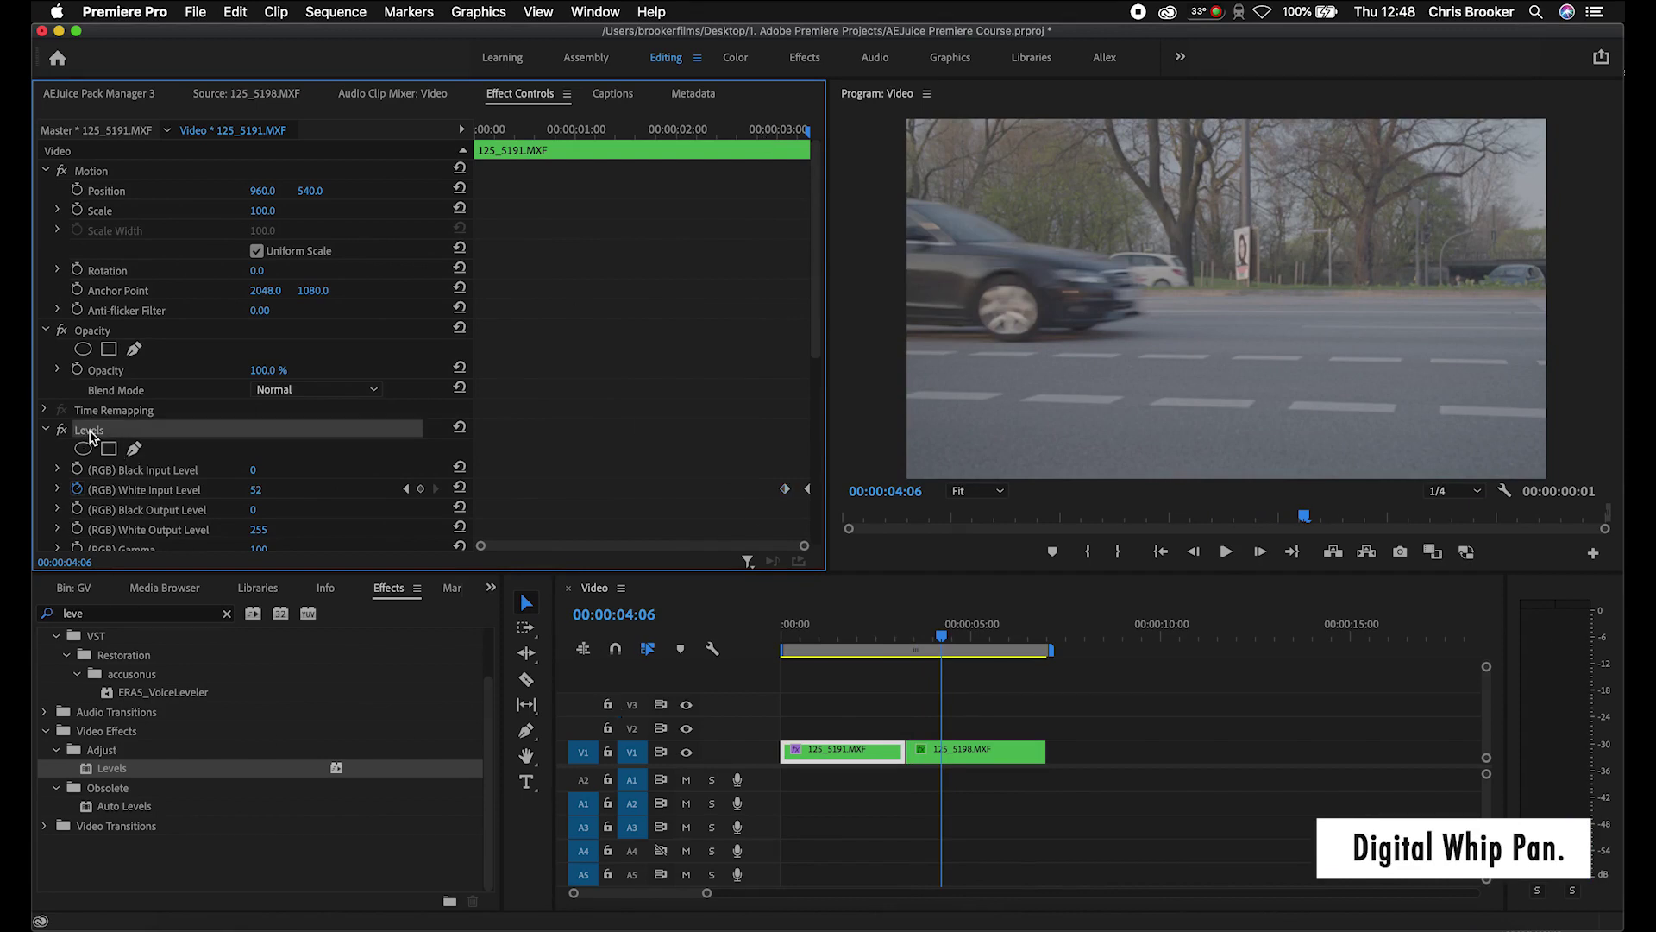
pyautogui.click(1009, 753)
pyautogui.press('super+v')
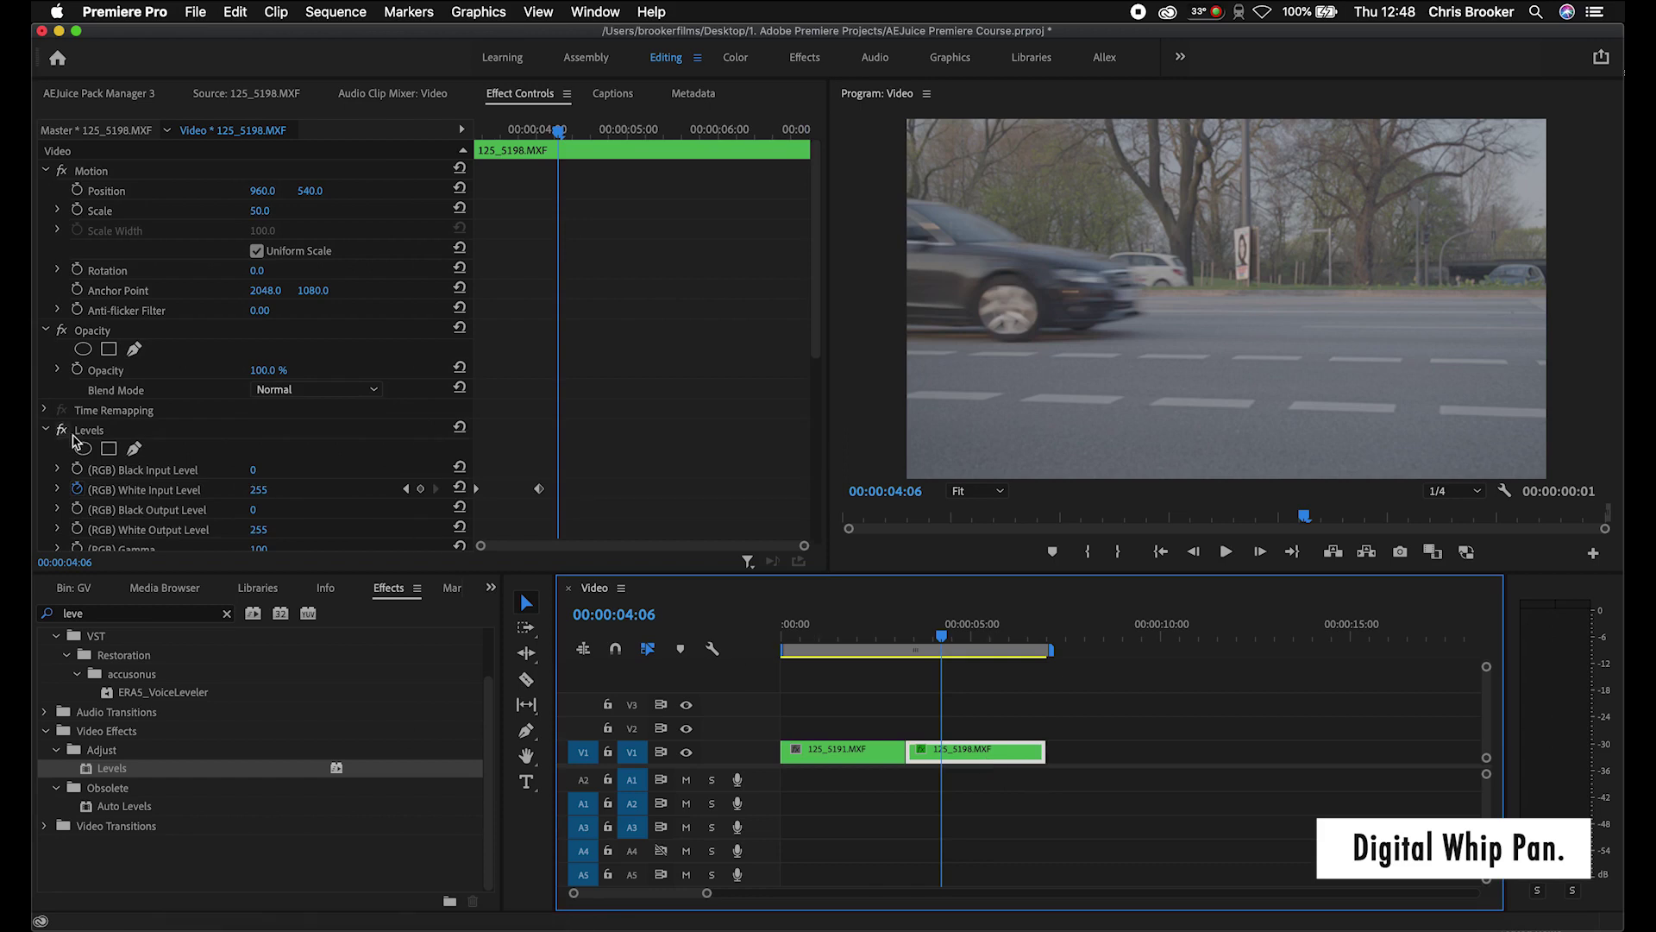
pyautogui.click(84, 434)
pyautogui.press('BackSpace')
# Step: Add a Position keyframe on the last frame of clip 125_5191.MXF, at 00:00:03:07
pyautogui.moveTo(932, 640); pyautogui.dragTo(904, 645)
pyautogui.click(858, 758)
pyautogui.moveTo(798, 134); pyautogui.dragTo(844, 131)
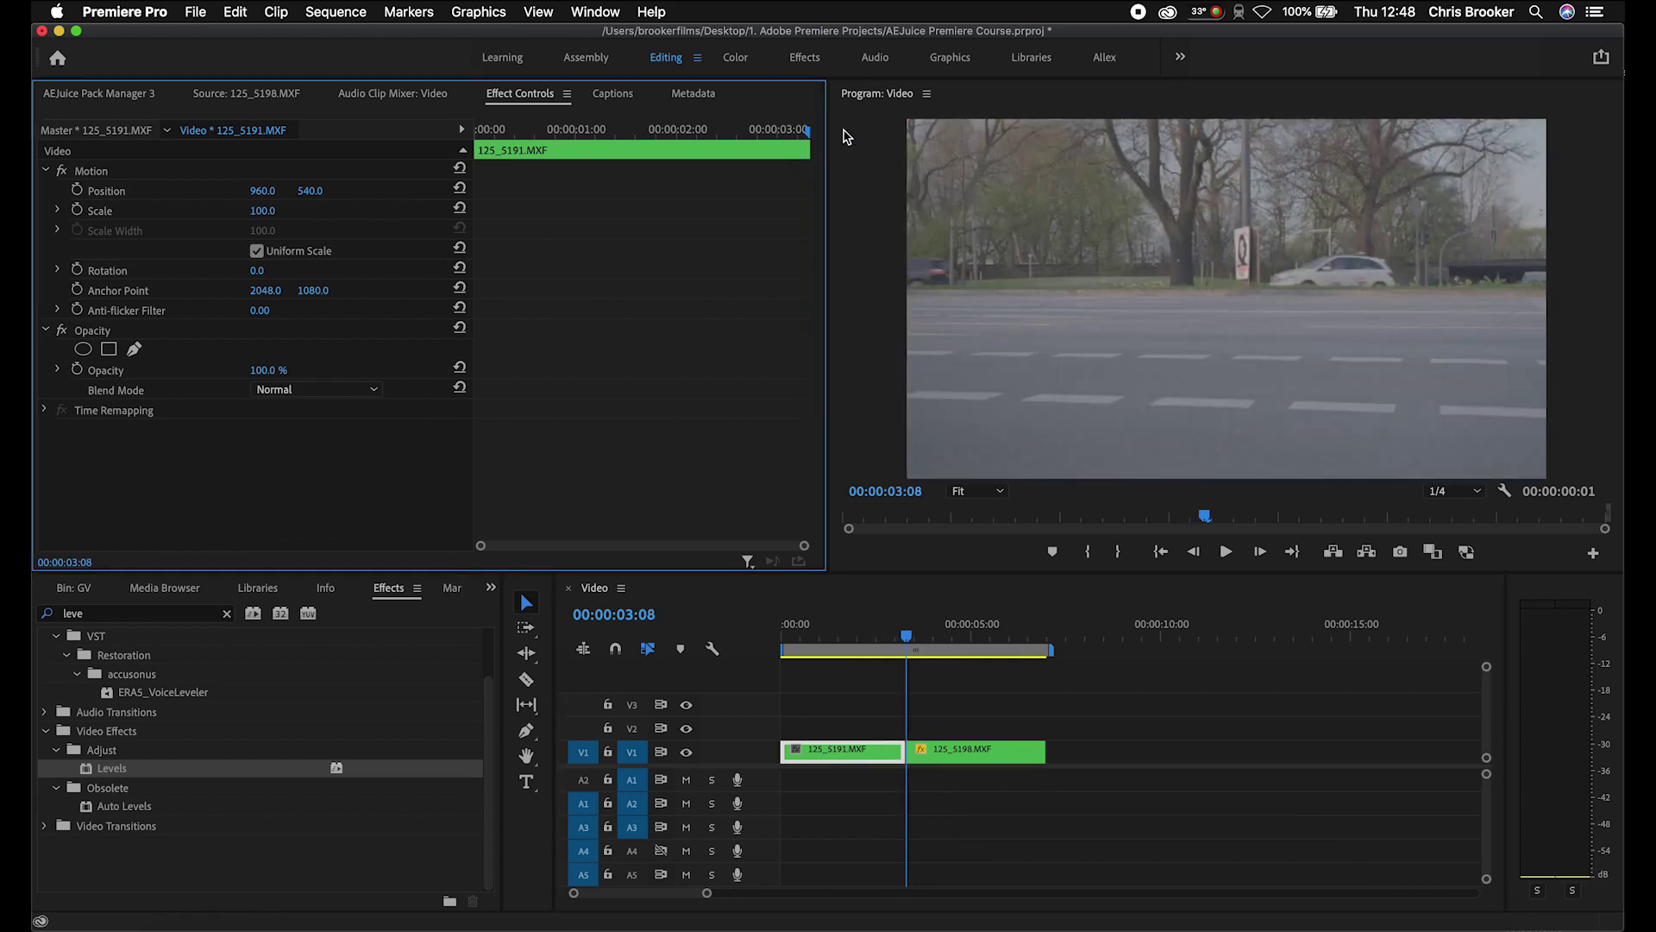
pyautogui.press('Left')
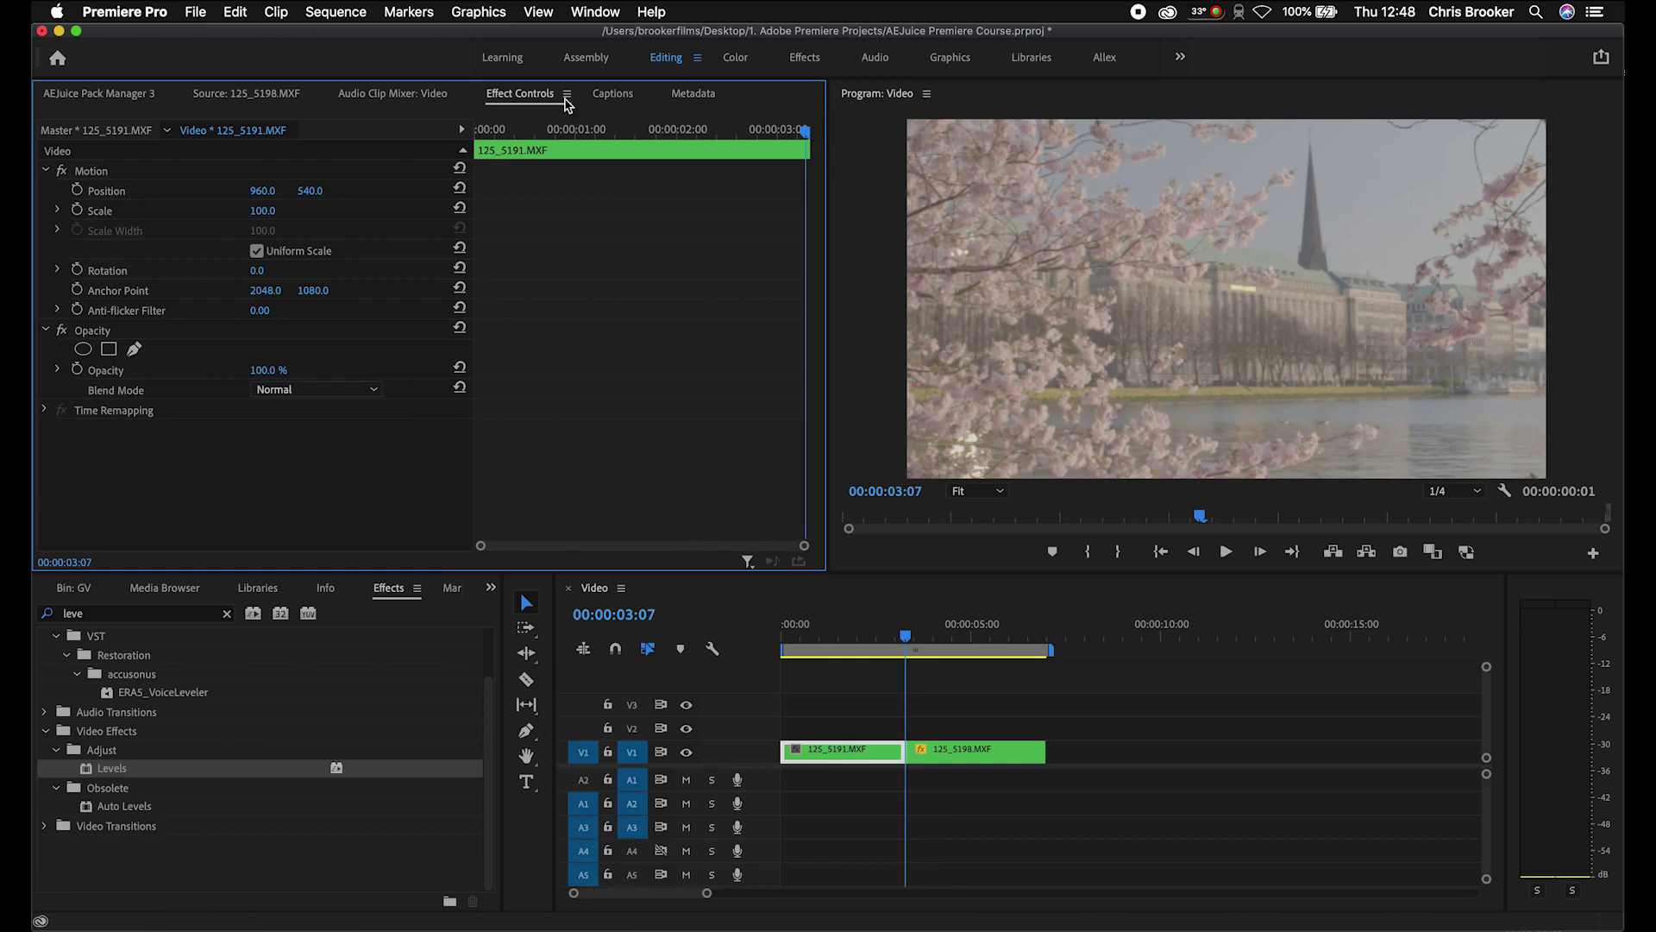
pyautogui.click(77, 190)
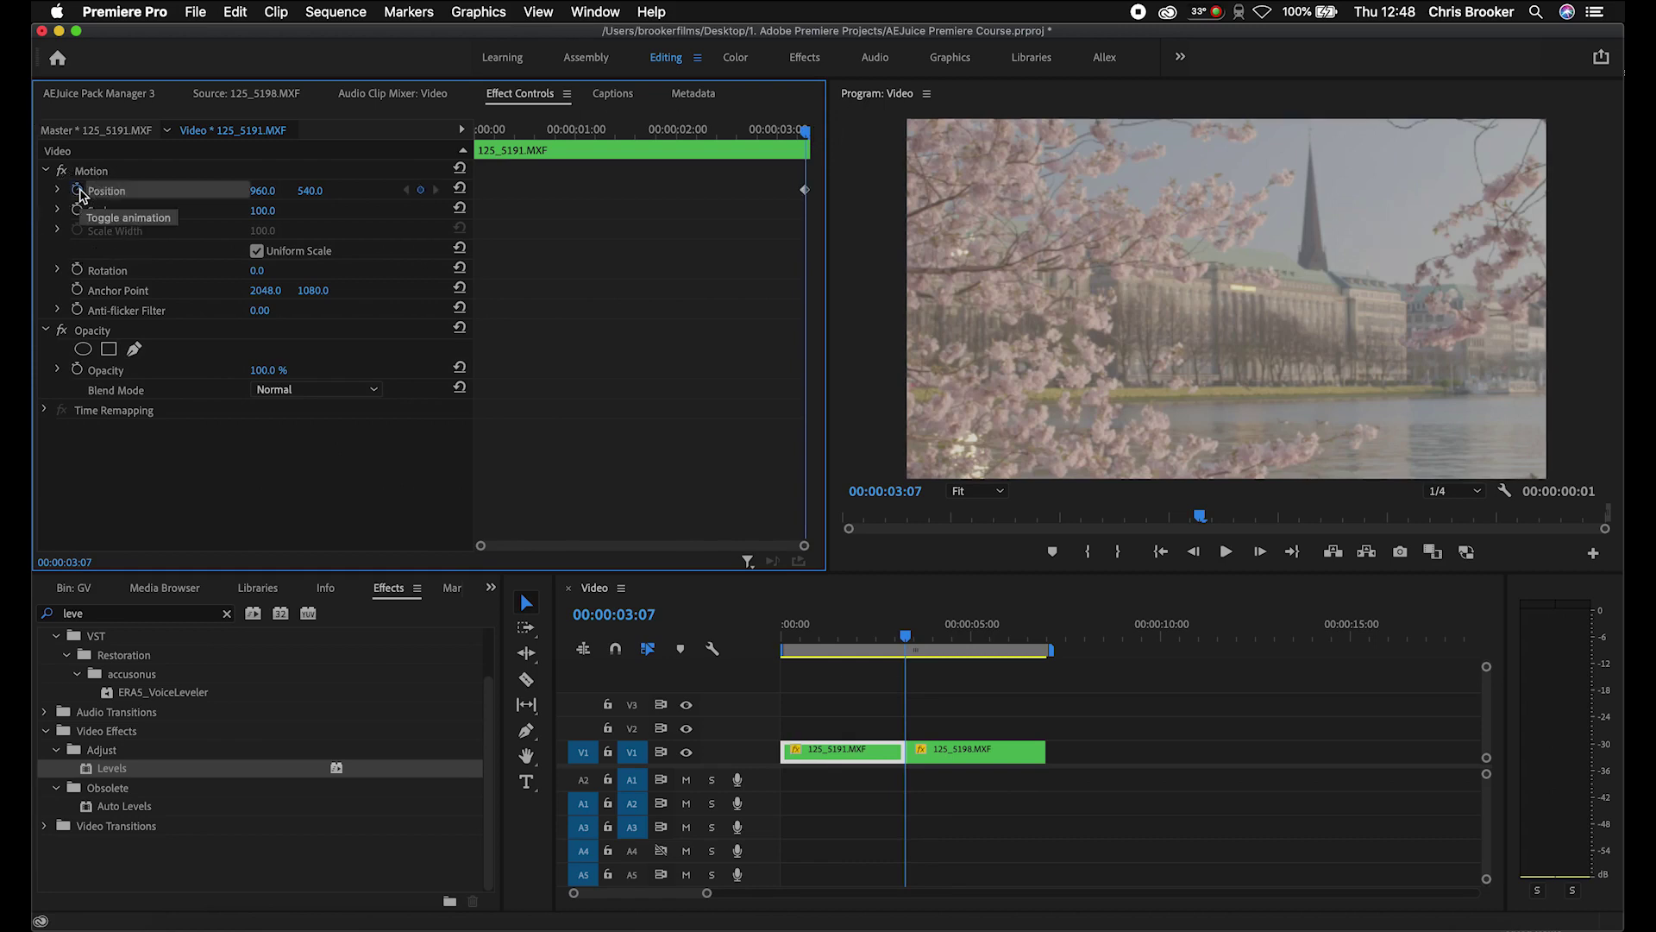
# Step: Add a second Position keyframe to clip 125_5191.MXF ten frames earlier, at 00:00:02:22
pyautogui.press('Left')
pyautogui.press('Left')
pyautogui.press('Left')
pyautogui.press('Left')
pyautogui.press('Left')
pyautogui.press('Left')
pyautogui.press('Left')
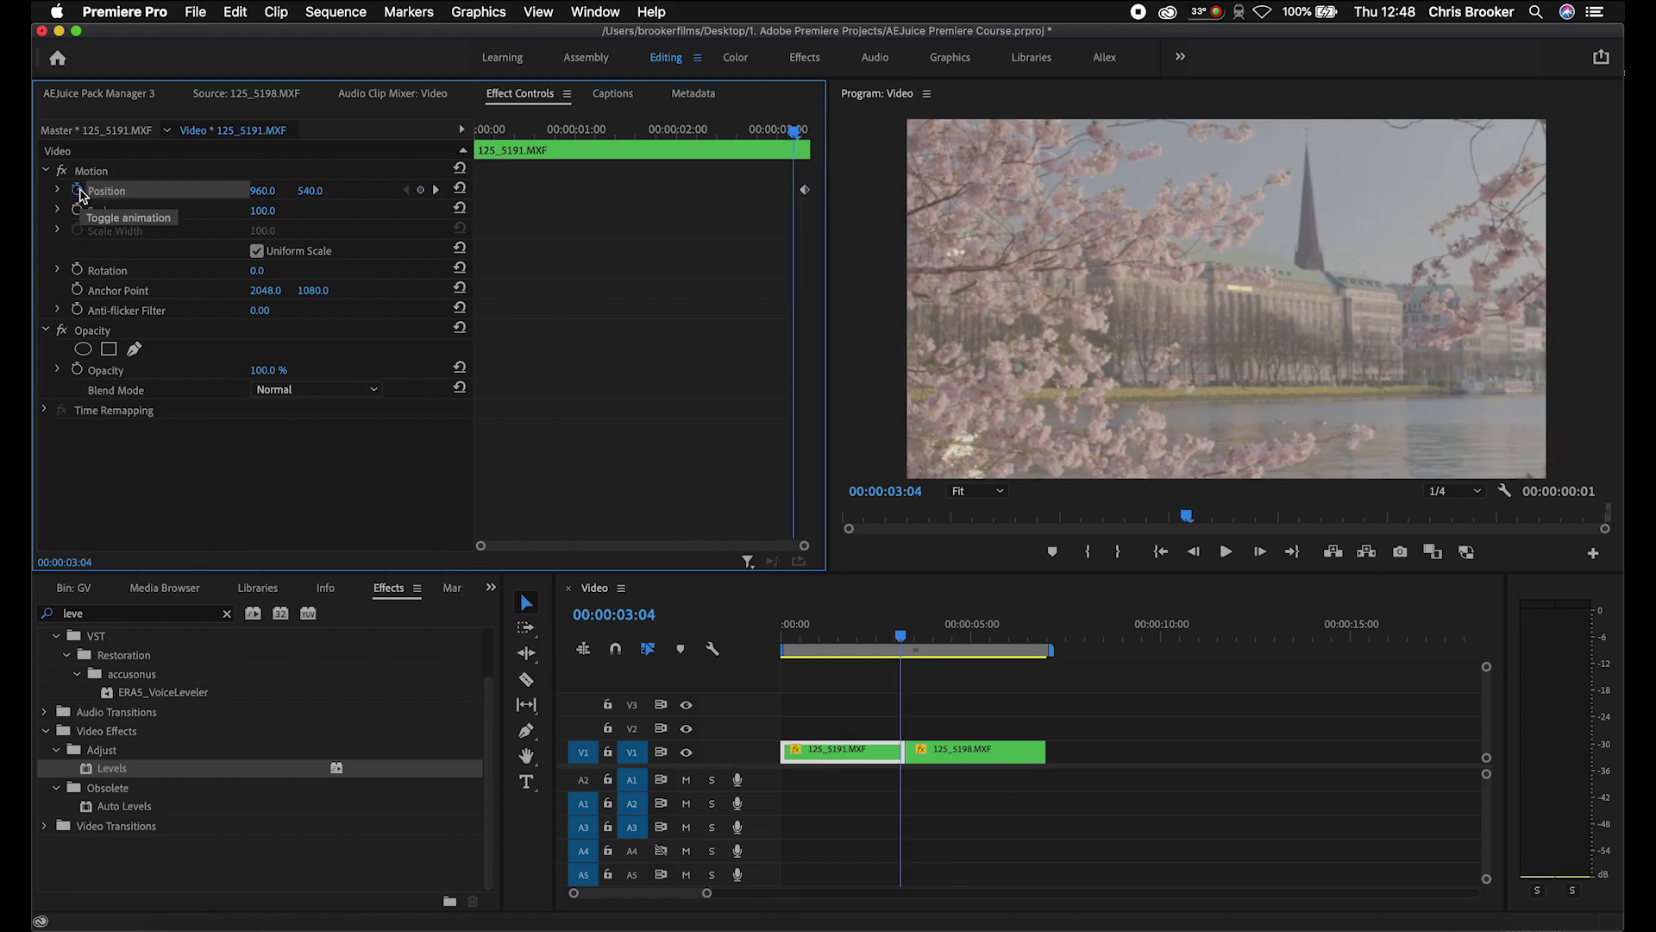
pyautogui.press('Left')
pyautogui.press('Left')
pyautogui.press('Left')
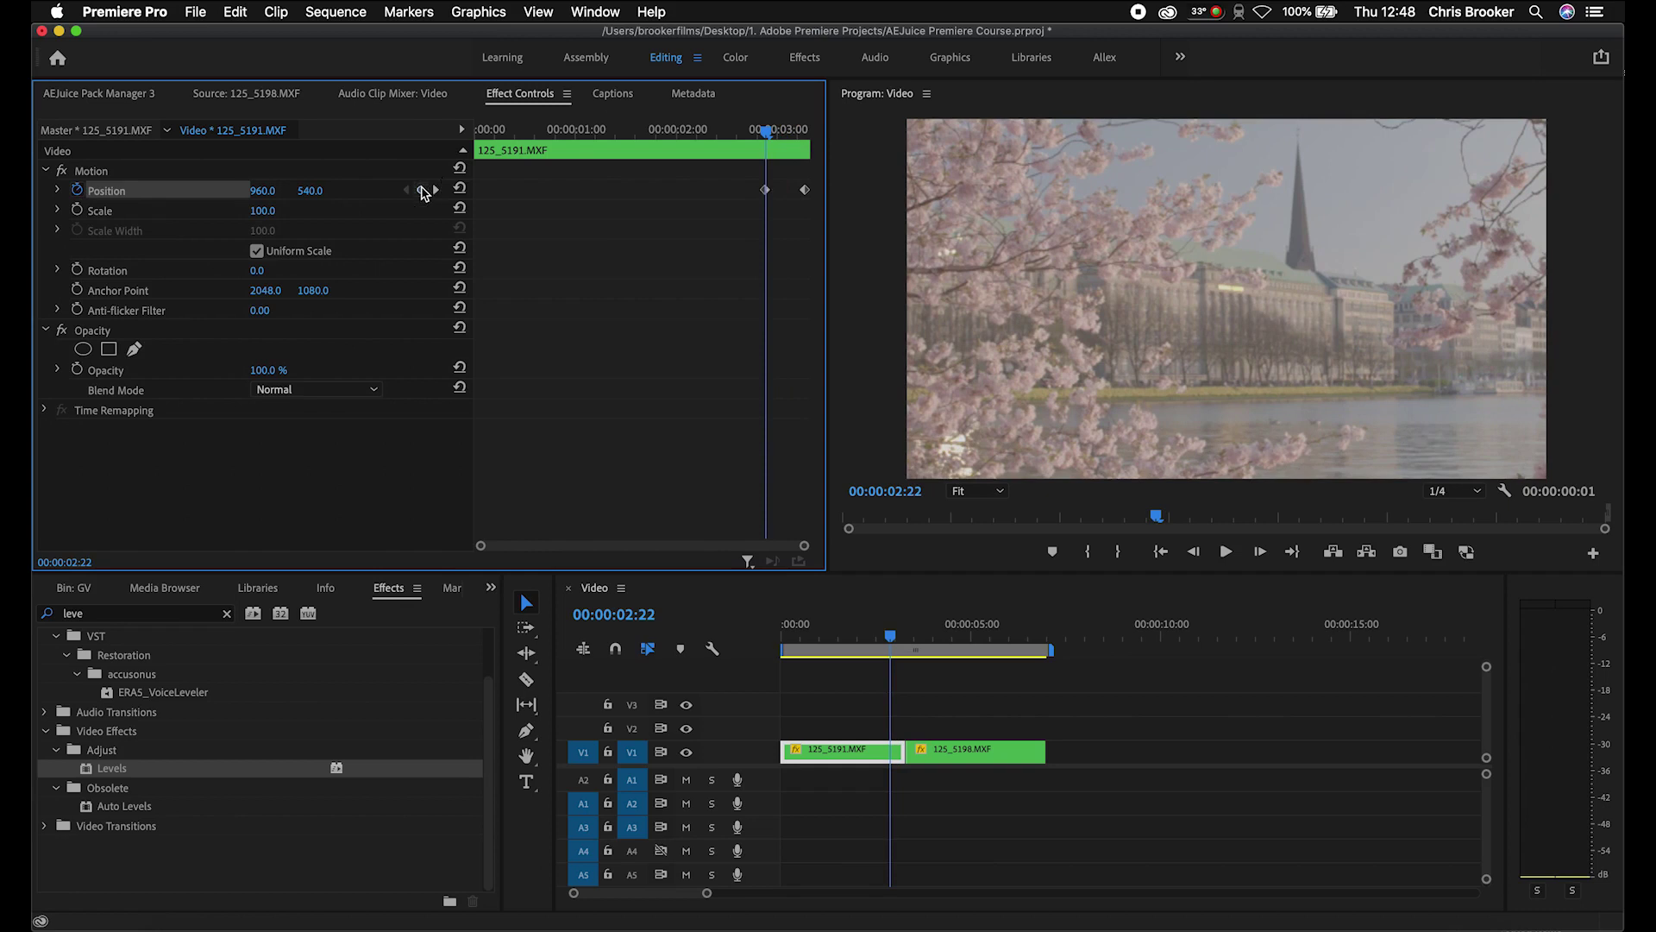
# Step: Set clip 125_5191.MXF's Scale to 50 and its Position X to 2956 at the last-frame keyframe, 00:00:03:07
pyautogui.click(806, 130)
pyautogui.moveTo(805, 131); pyautogui.dragTo(802, 130)
pyautogui.moveTo(262, 191); pyautogui.dragTo(718, 190)
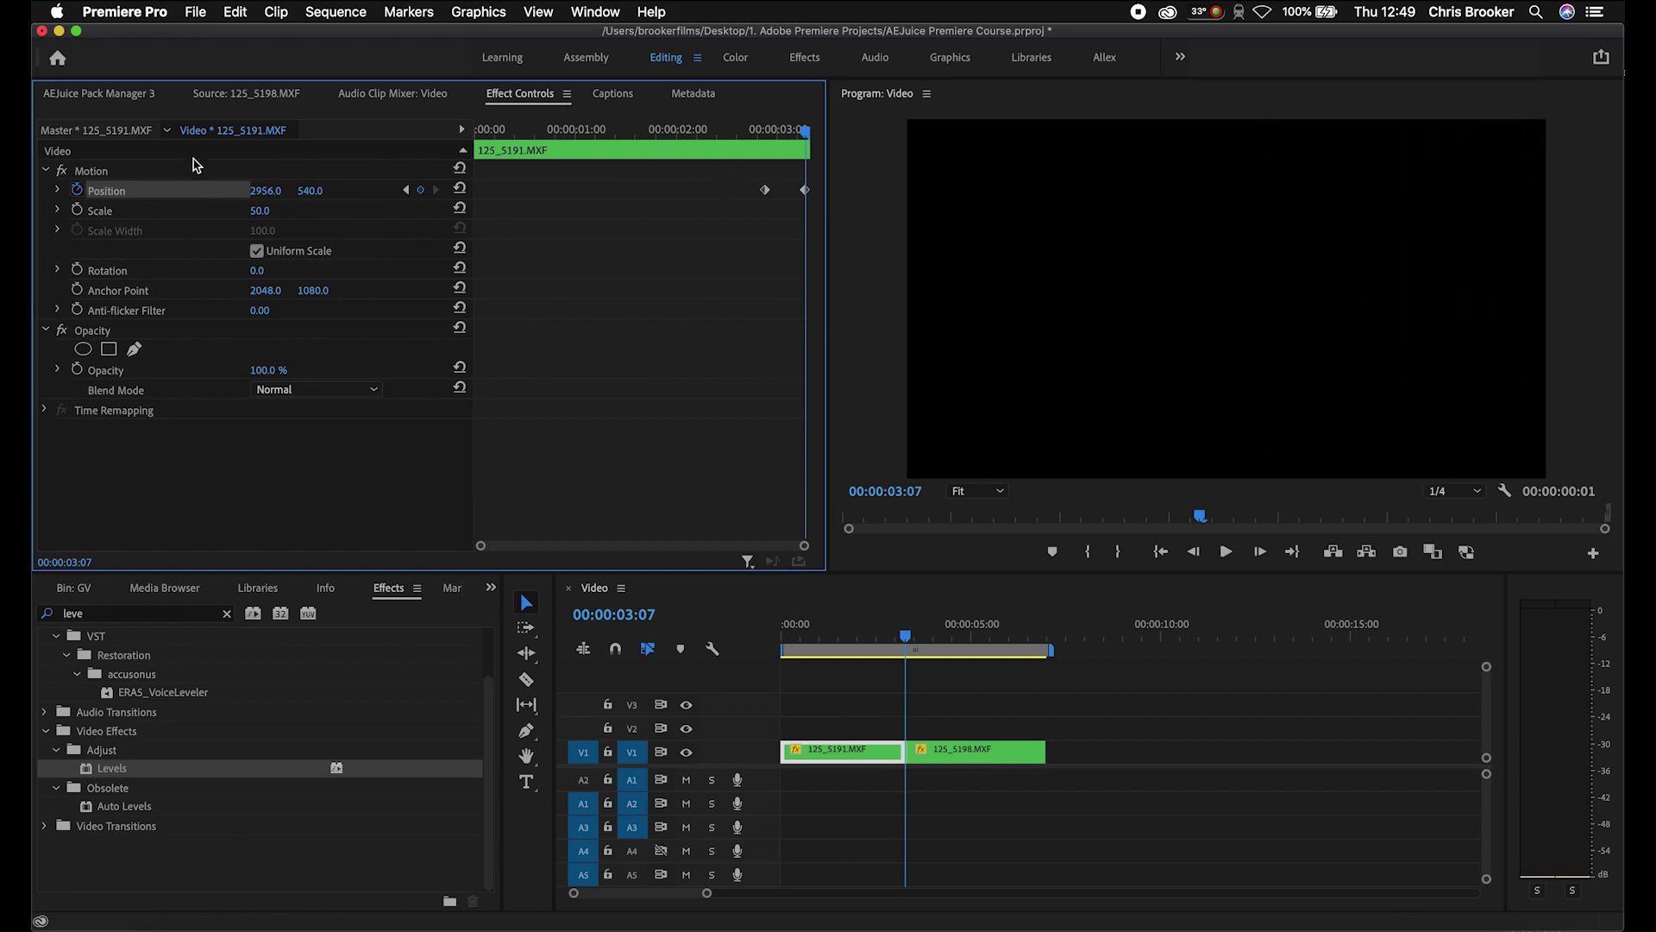
# Step: Step frame by frame through clip 125_5191.MXF's slide from 00:00:02:22 to 00:00:03:07, and go back to its first keyframe
pyautogui.click(768, 132)
pyautogui.moveTo(768, 132); pyautogui.dragTo(766, 132)
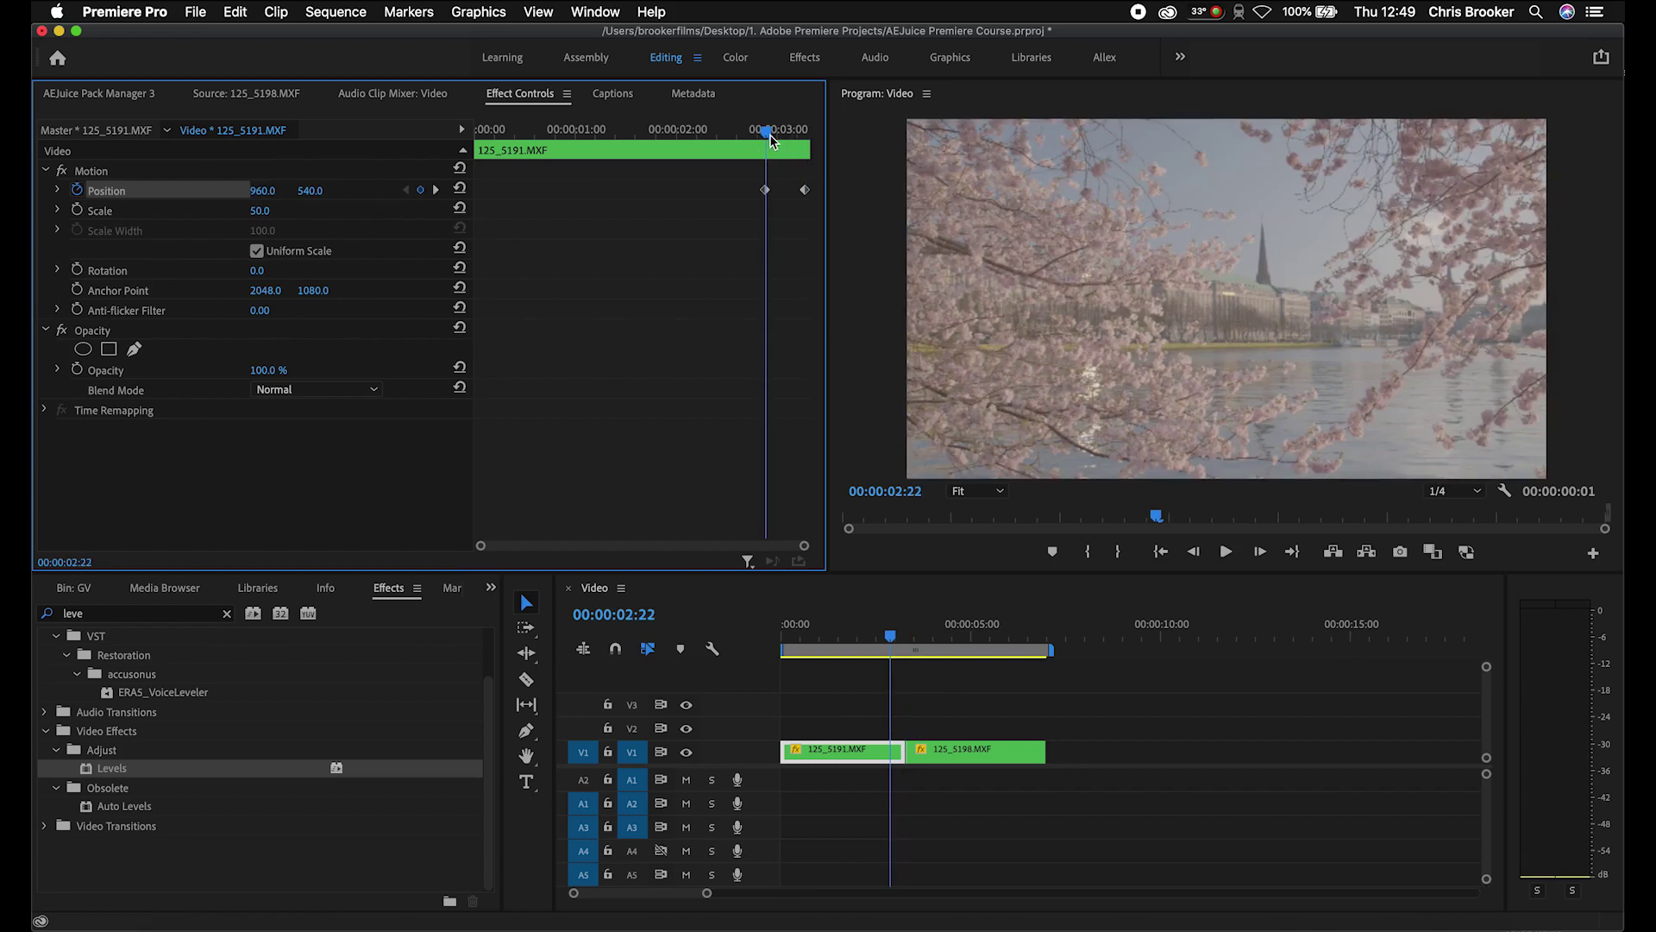
pyautogui.press('Right')
pyautogui.press('Right')
pyautogui.press('Right')
pyautogui.press('Right')
pyautogui.press('Right')
pyautogui.press('Right')
pyautogui.press('Right')
pyautogui.press('Right')
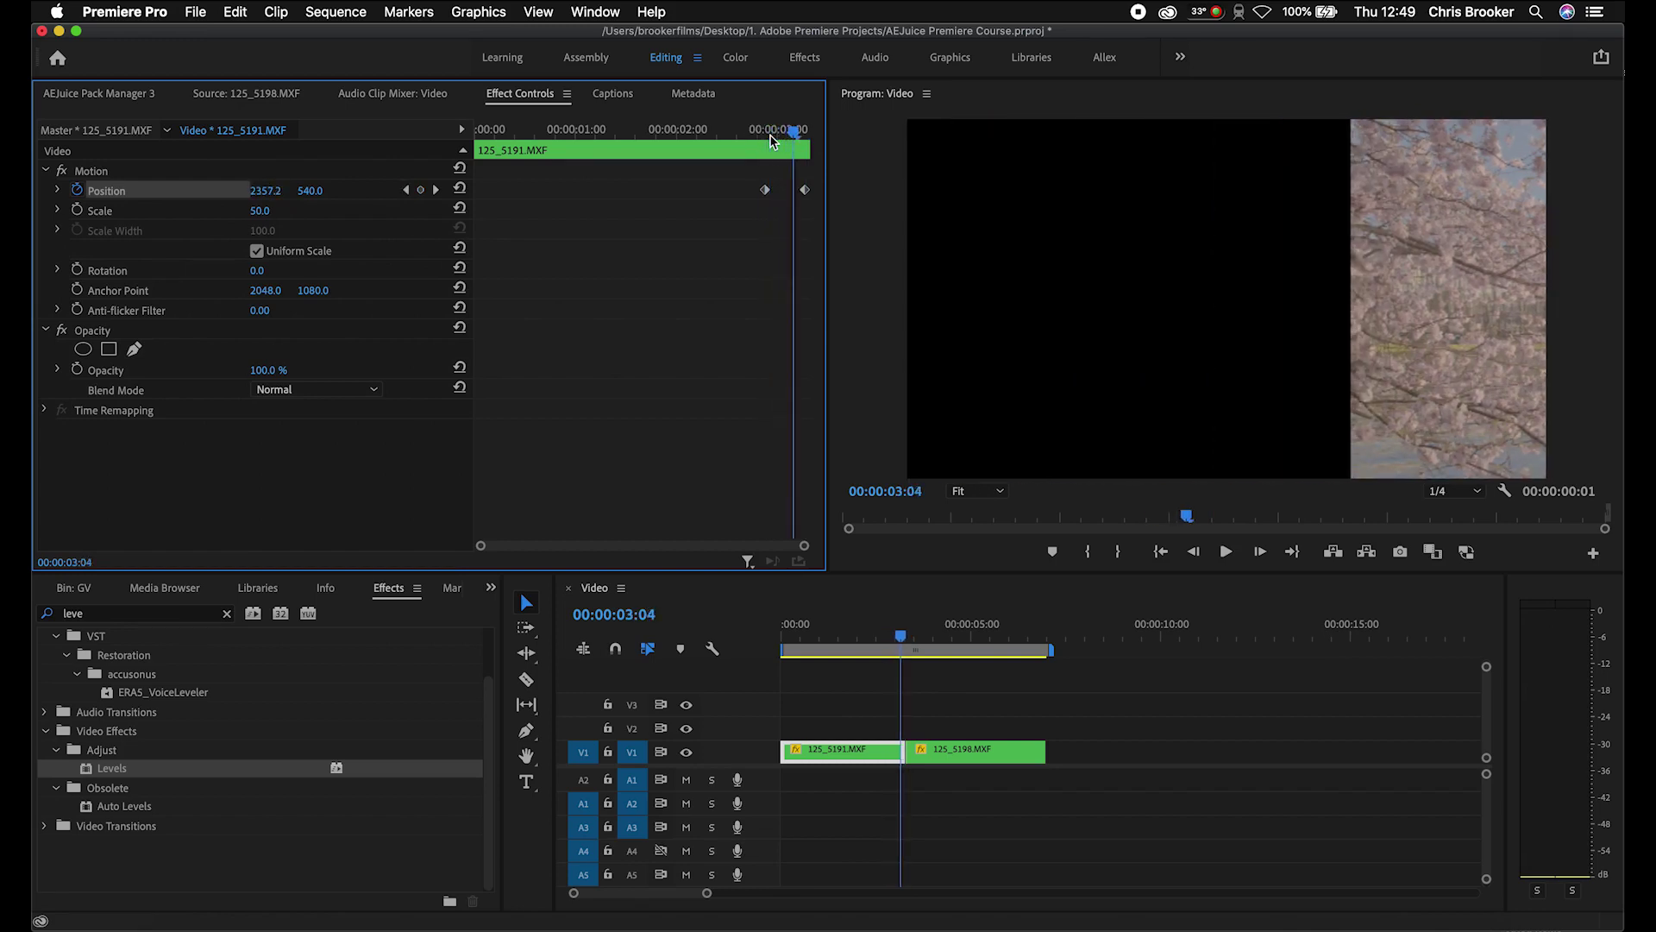
pyautogui.press('Right')
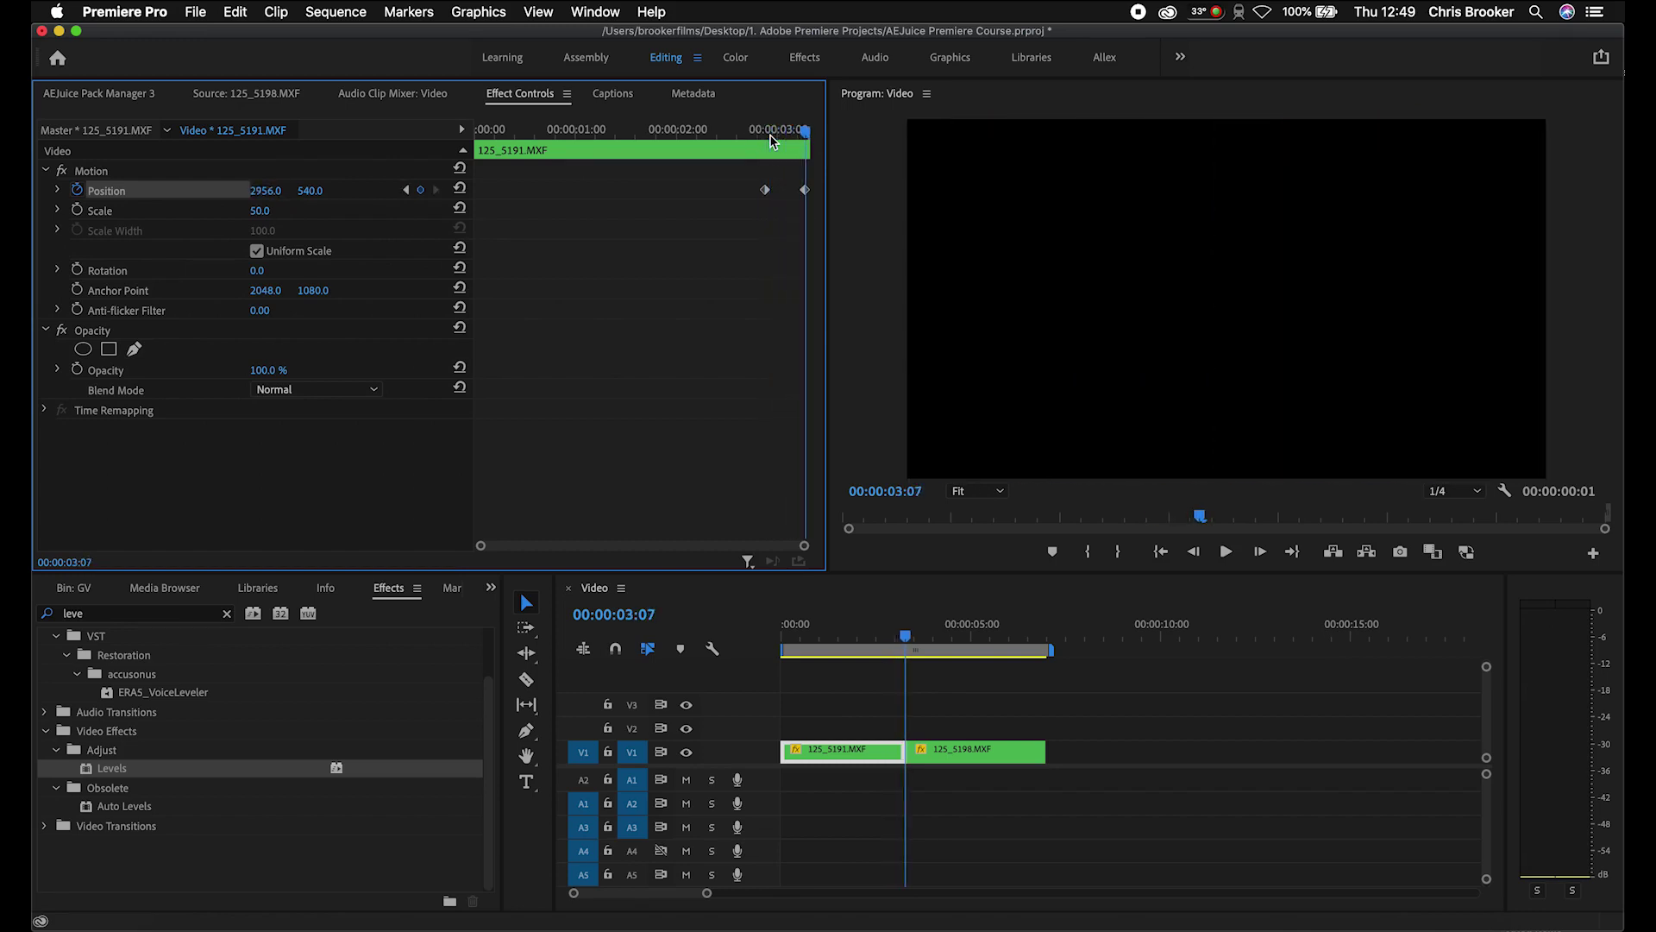
pyautogui.click(771, 134)
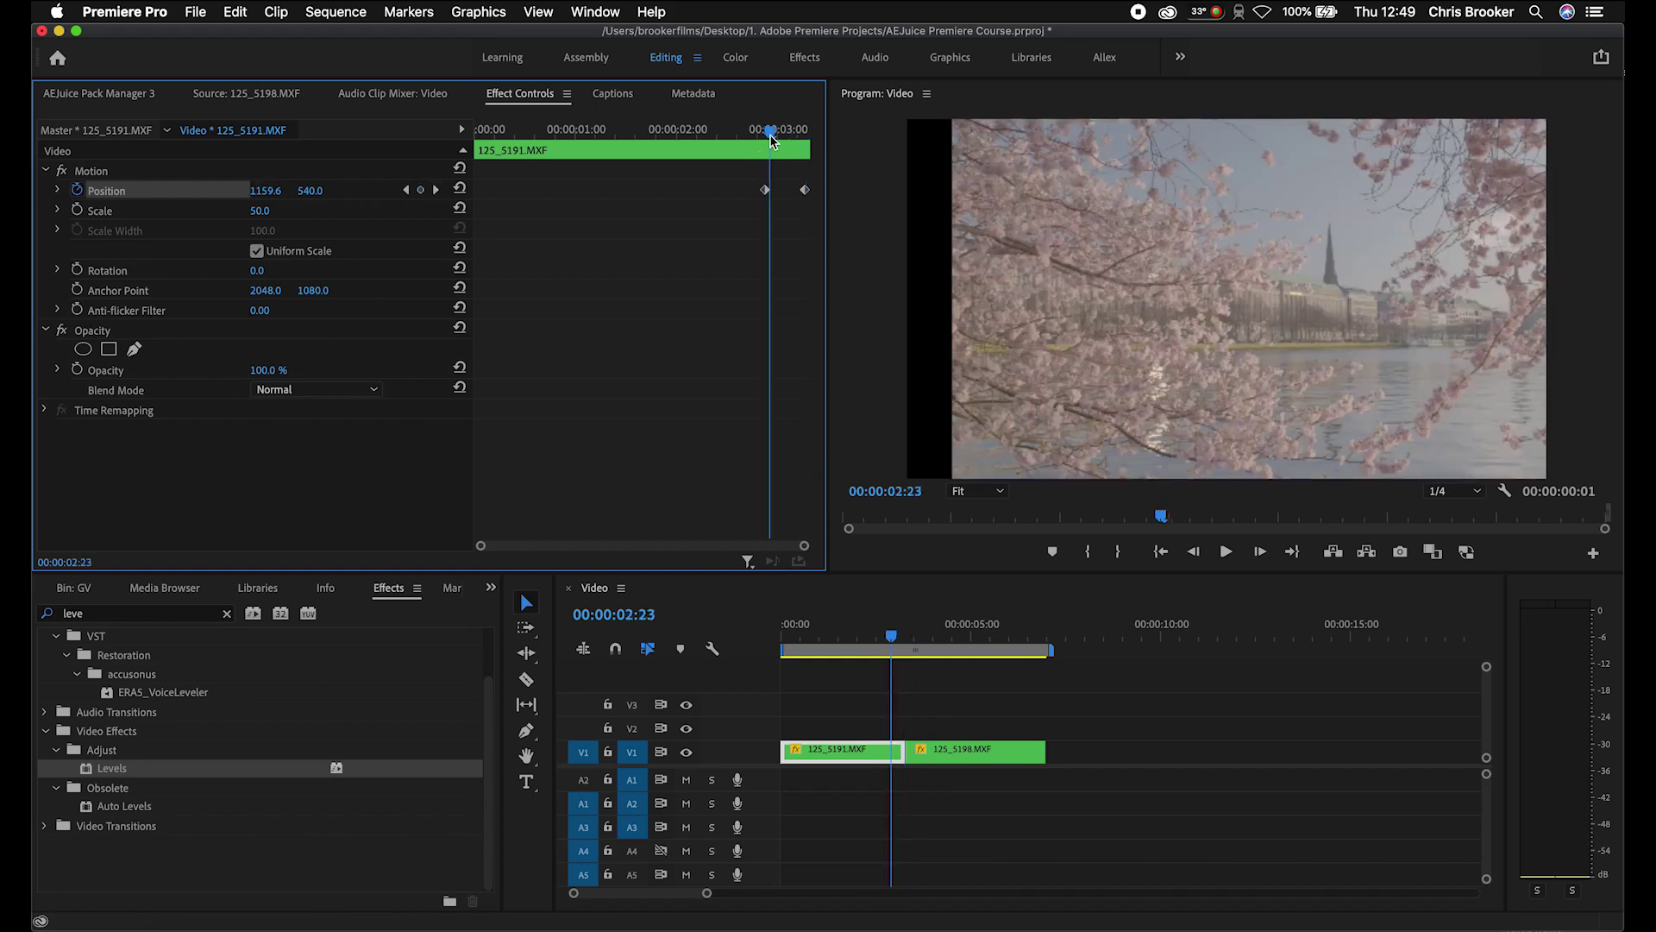
pyautogui.press('Left')
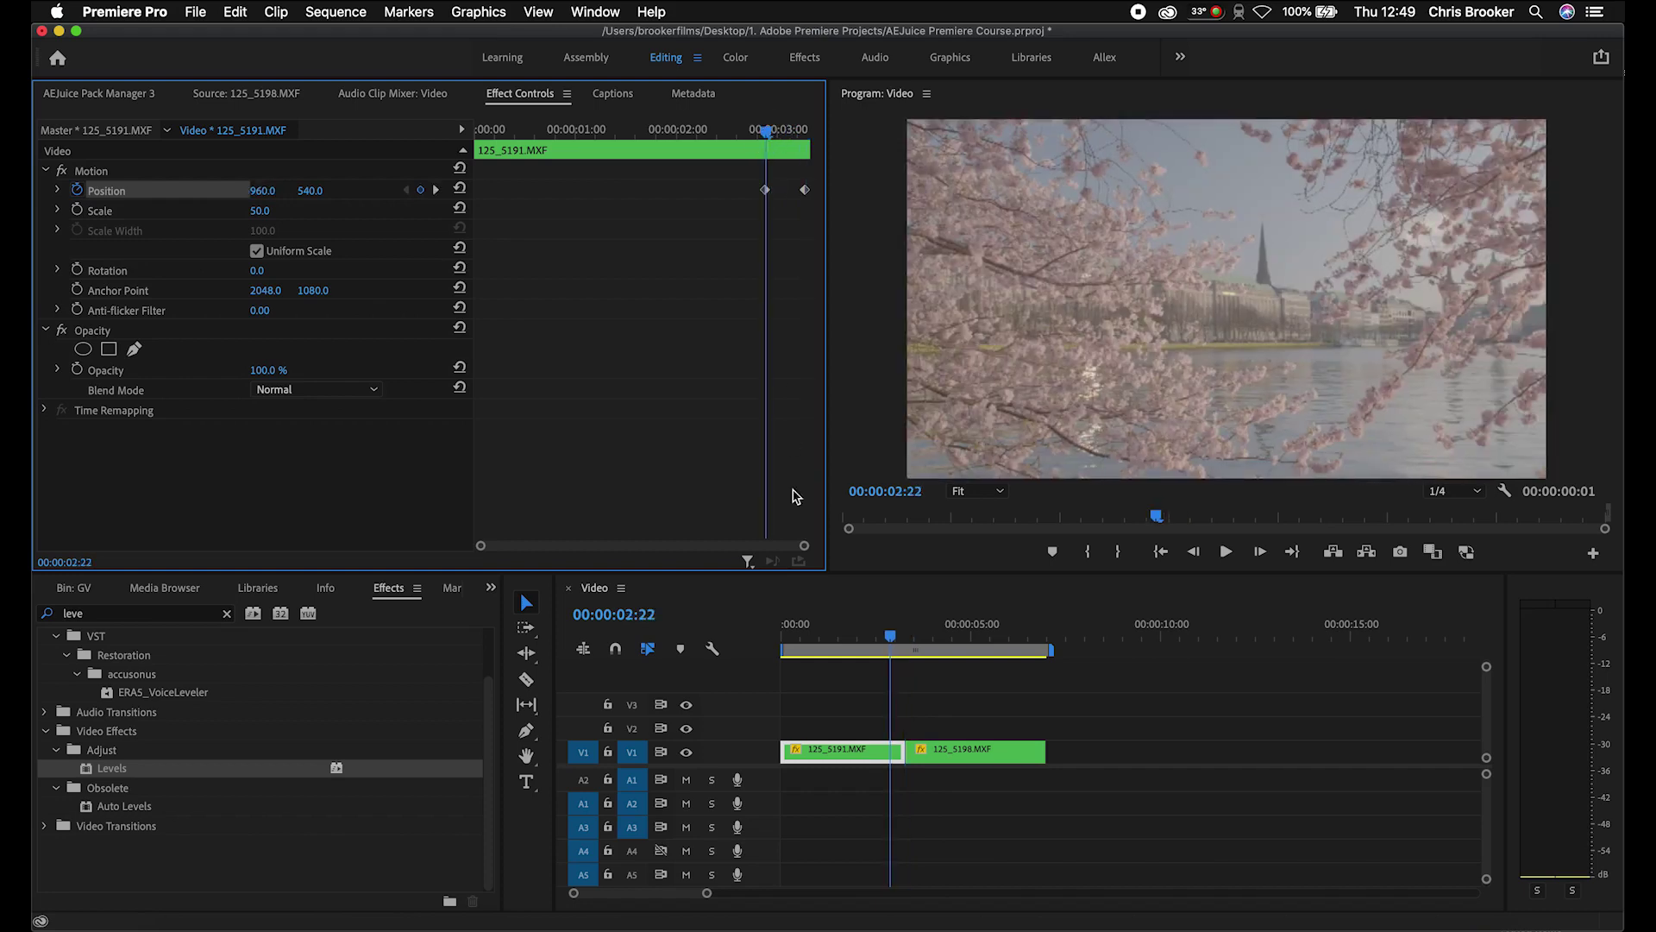
# Step: Move clip 125_5191.MXF from track V1 up to V2, keeping its start at 00:00:00:00
pyautogui.click(843, 753)
pyautogui.moveTo(843, 753); pyautogui.dragTo(838, 735)
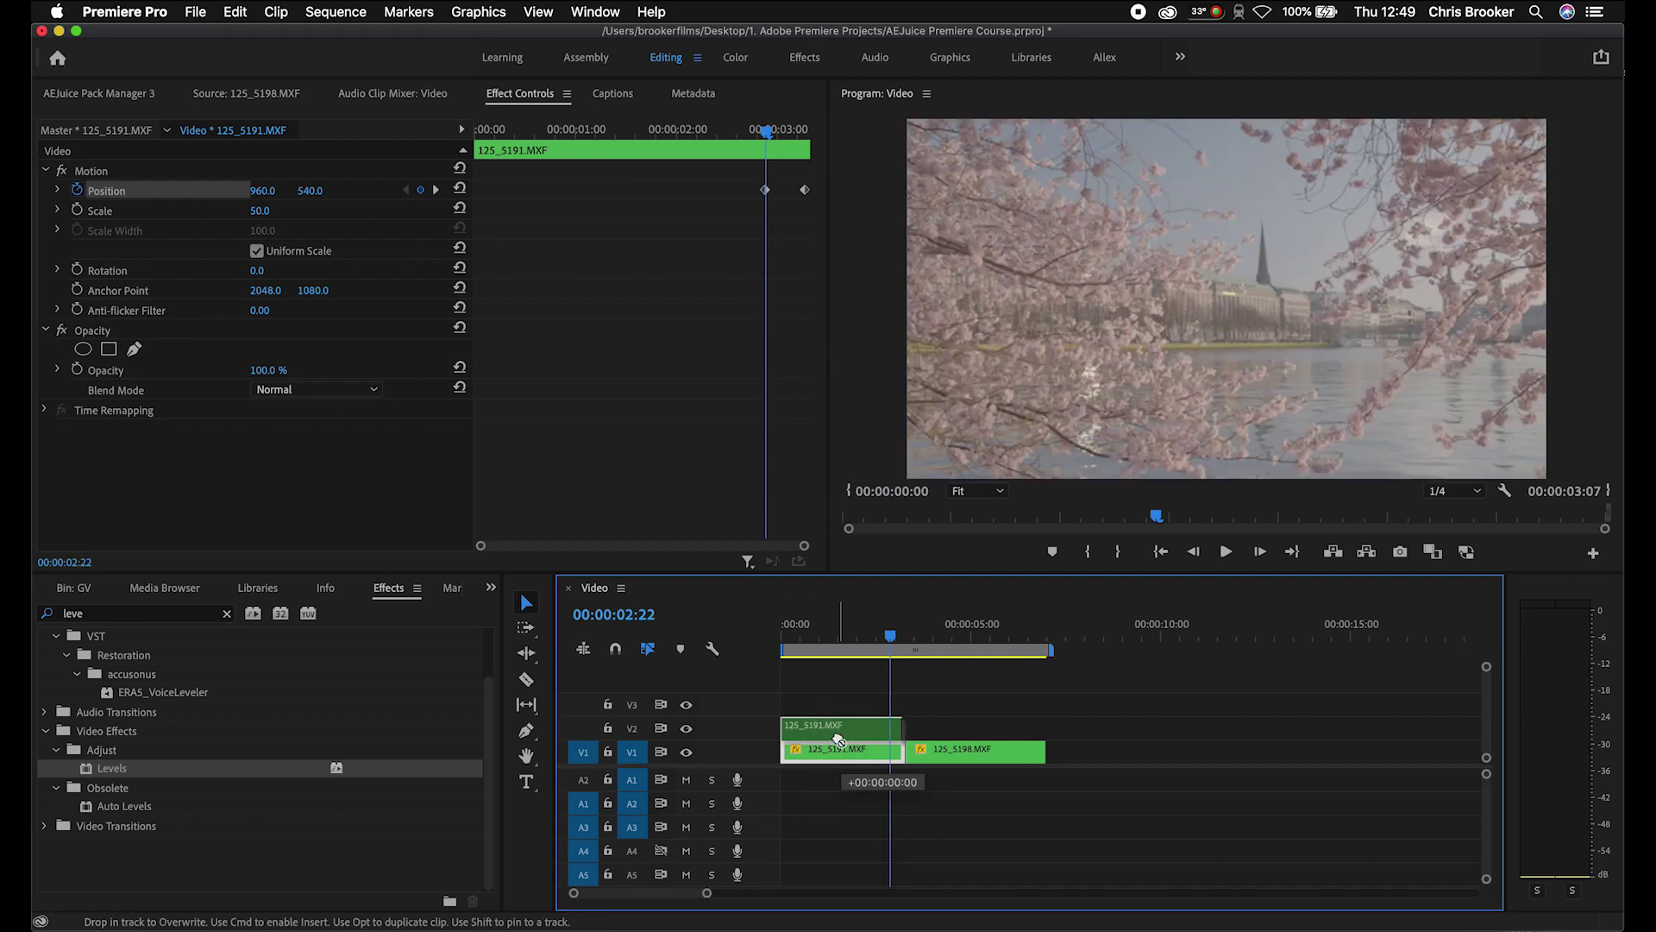
pyautogui.press('=')
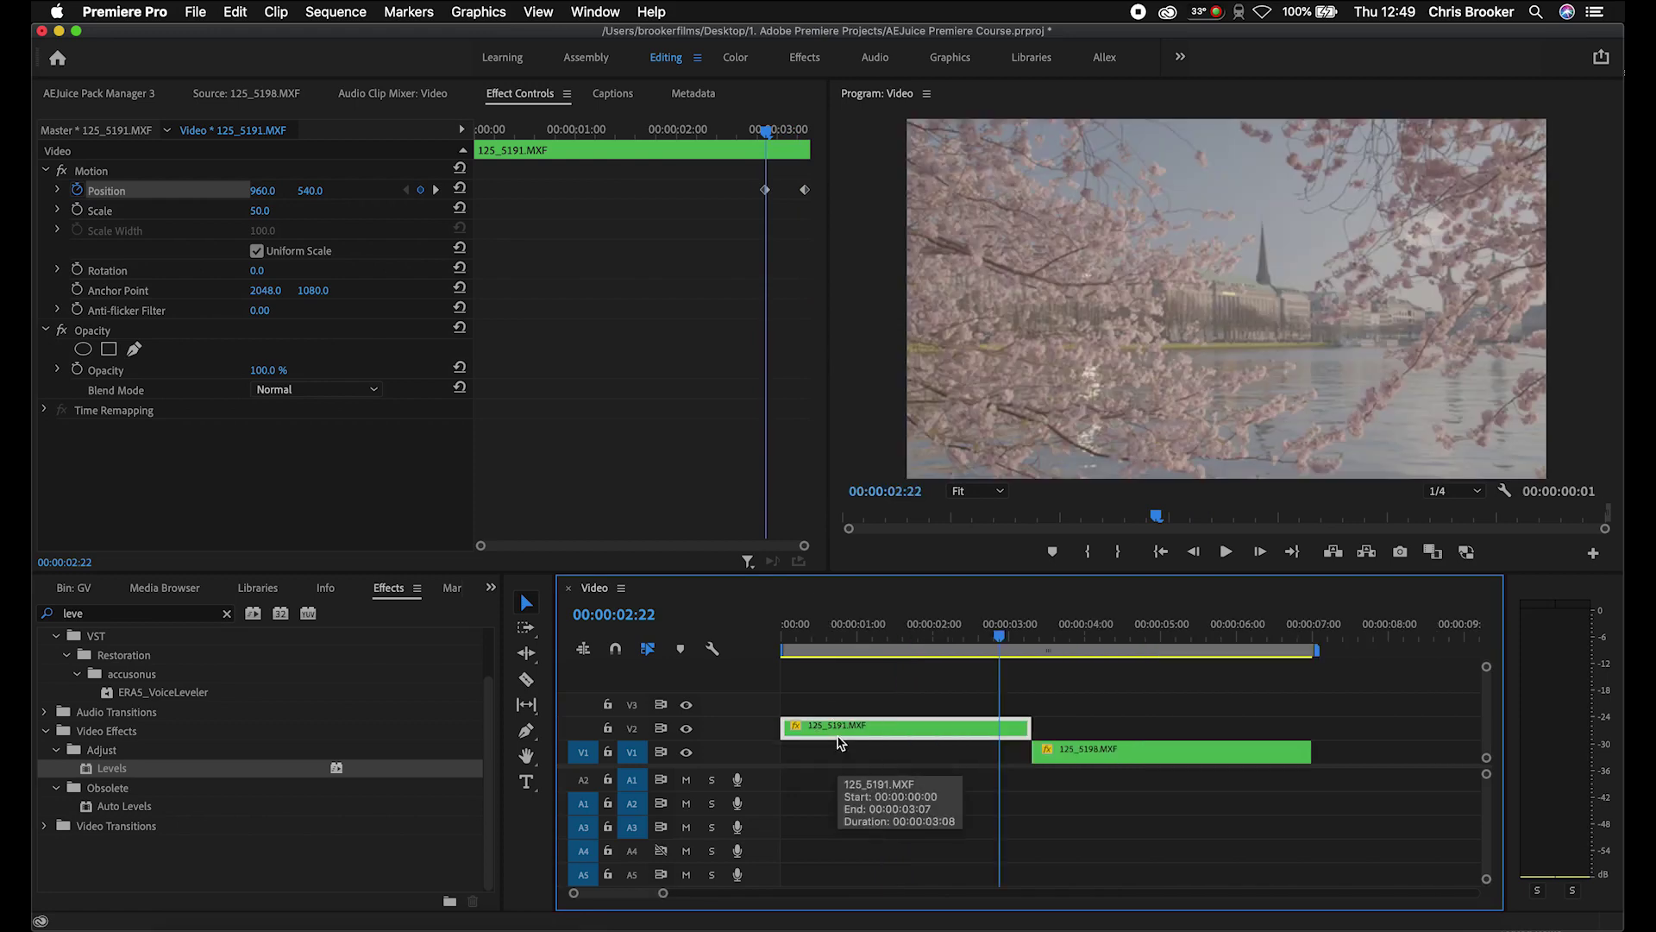
# Step: Shift clip 125_5198.MXF earlier on V1, snapping its start to 00:00:02:22 beneath the end of 125_5191.MXF
pyautogui.click(1071, 752)
pyautogui.moveTo(1078, 761); pyautogui.dragTo(1046, 761)
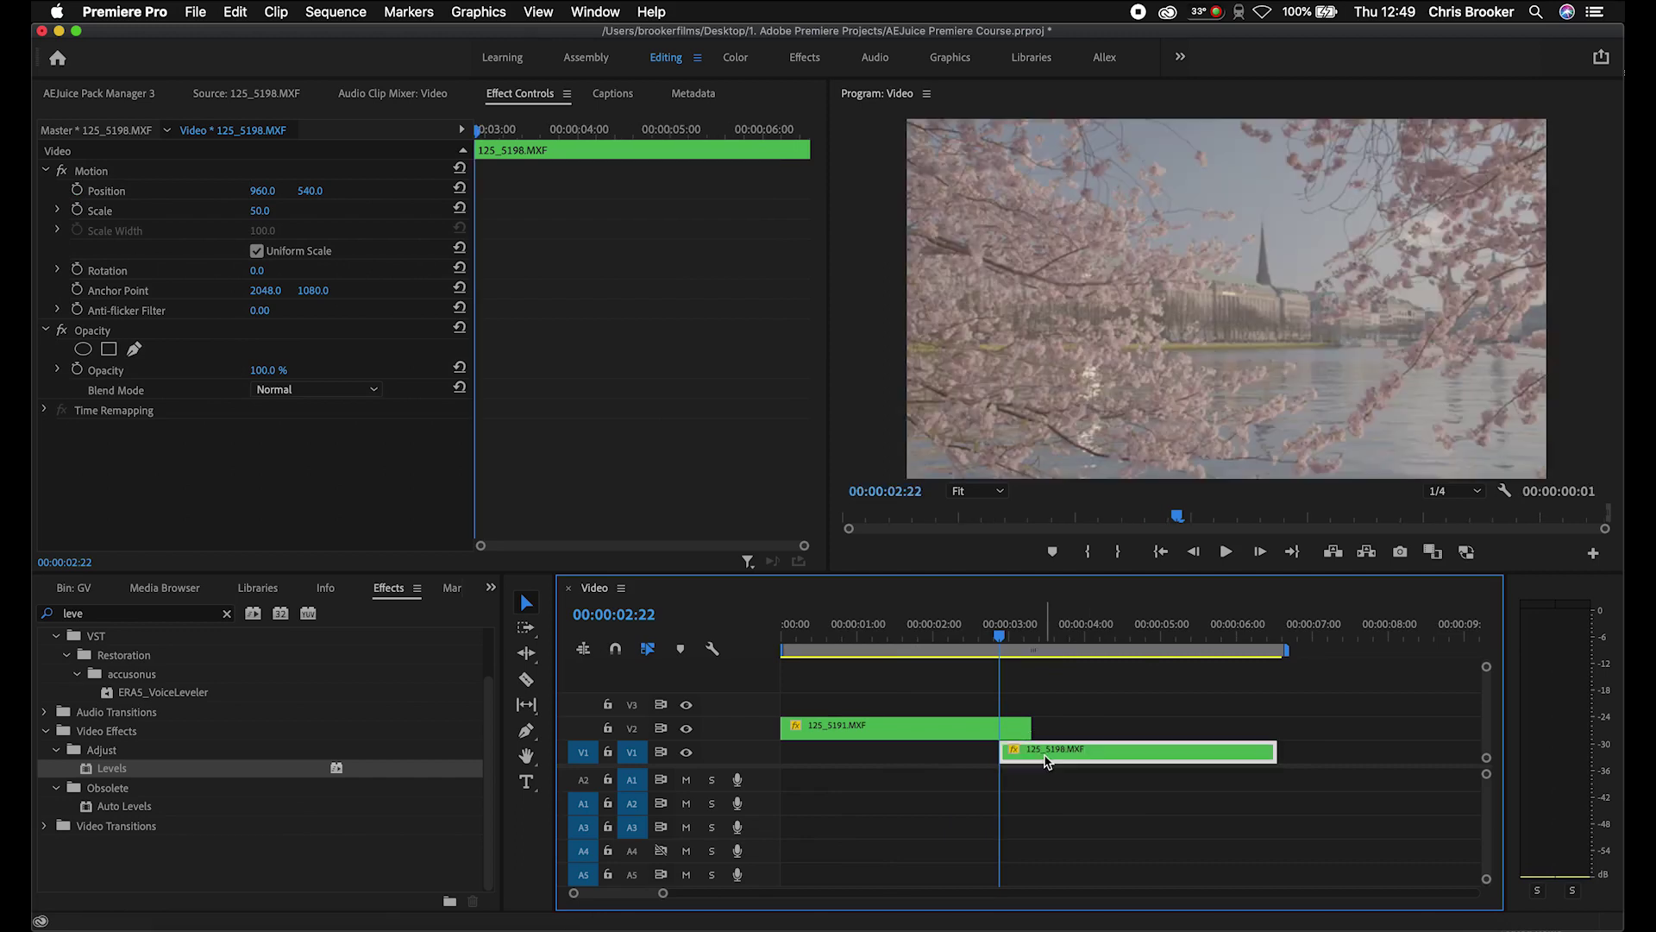
pyautogui.press('=')
pyautogui.moveTo(1183, 759); pyautogui.dragTo(1137, 761)
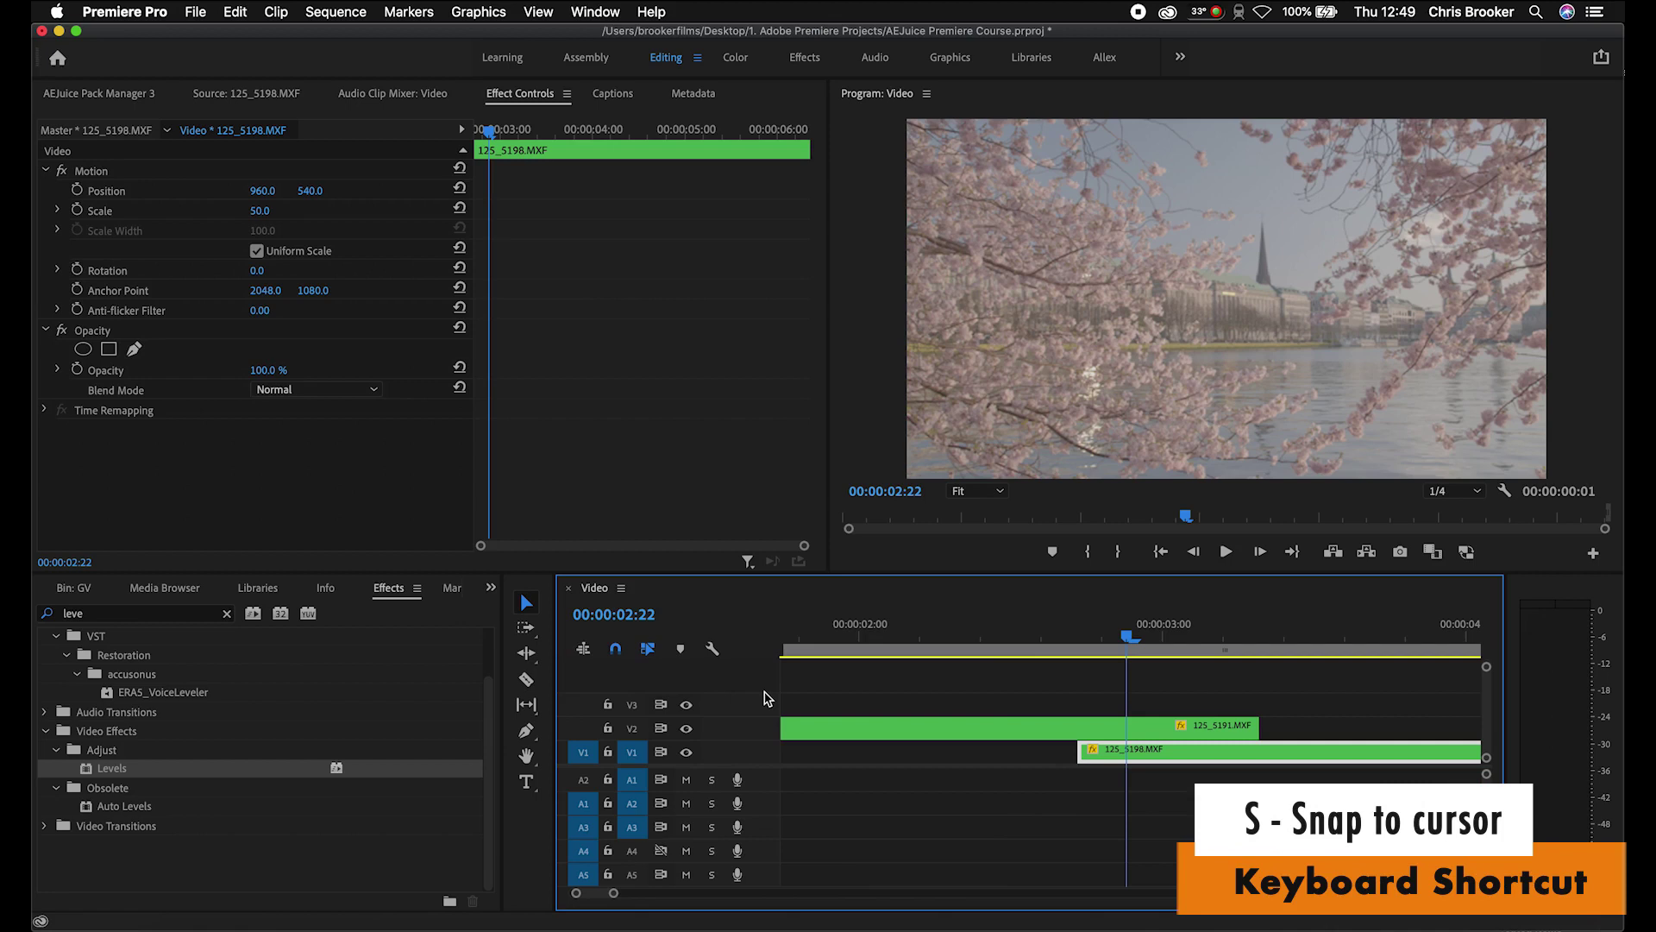
pyautogui.moveTo(1140, 759); pyautogui.dragTo(1188, 759)
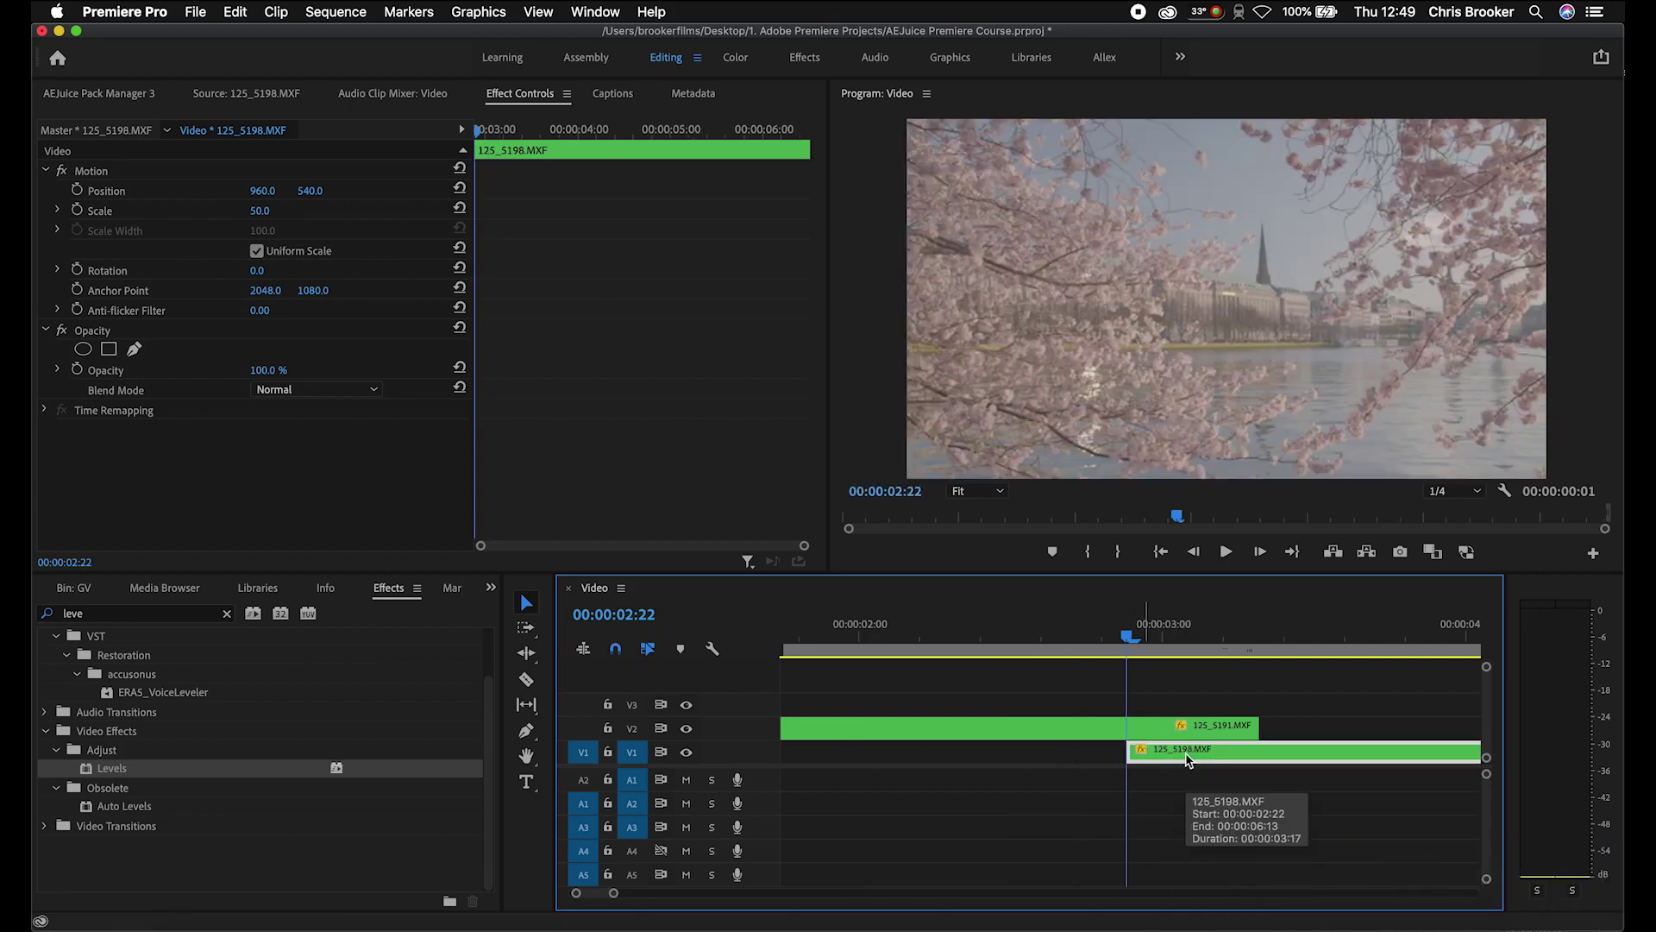
# Step: Enable Position keyframing on clip 125_5198.MXF at its first frame, 00:00:02:22
pyautogui.click(1153, 729)
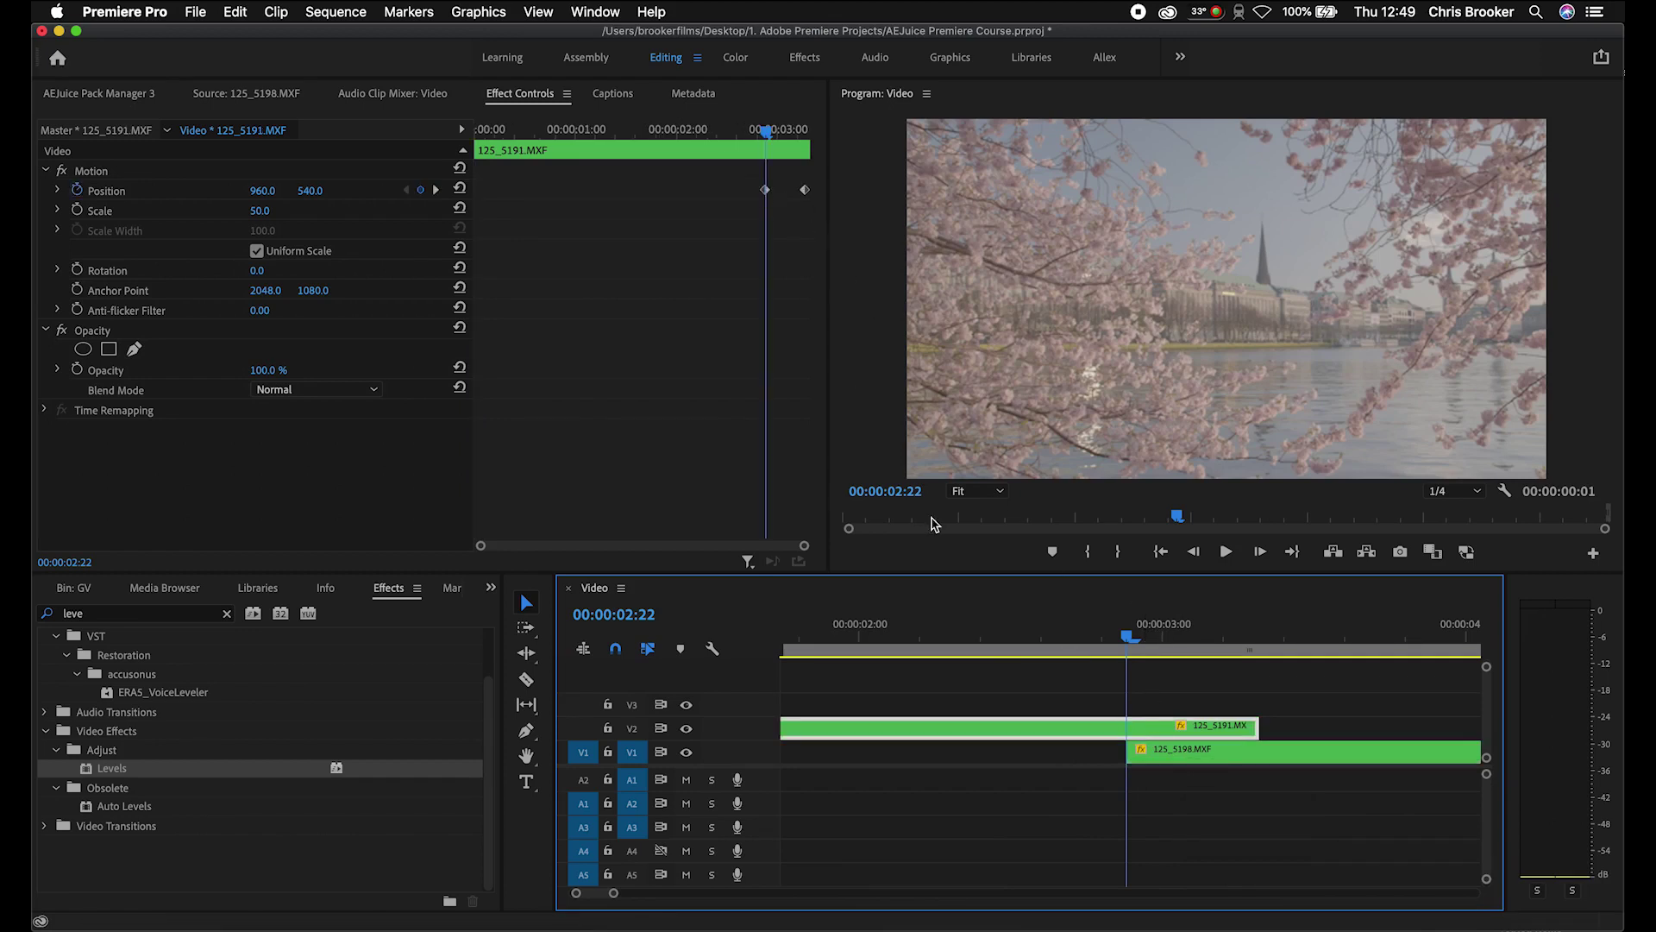
pyautogui.click(1161, 761)
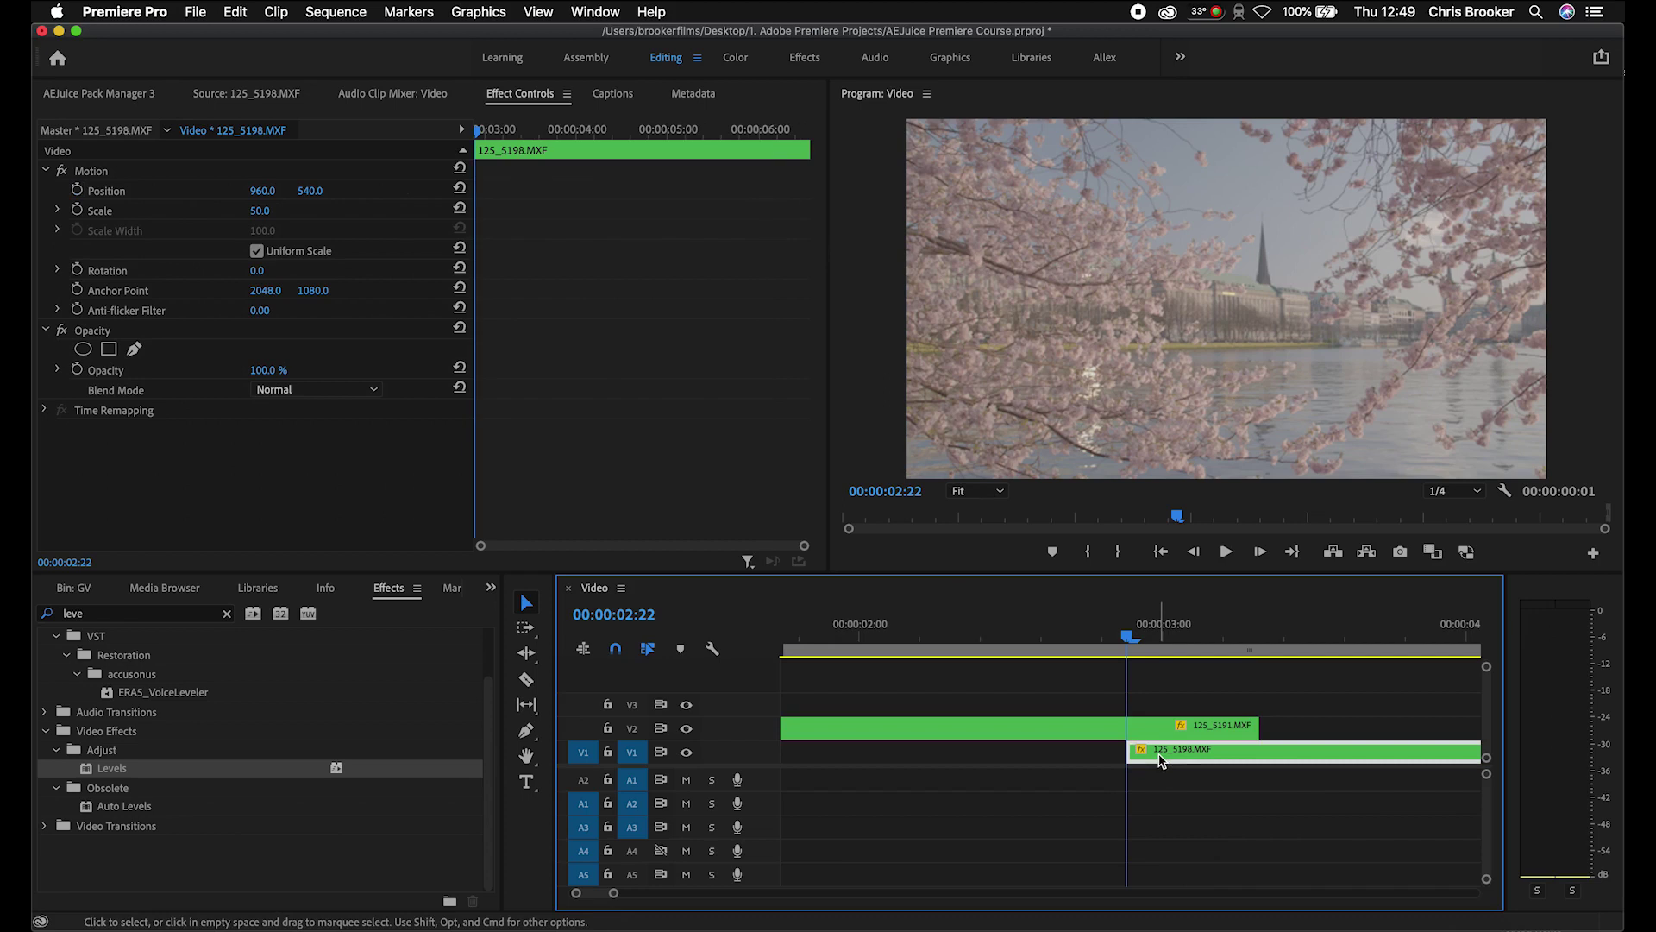
pyautogui.click(78, 190)
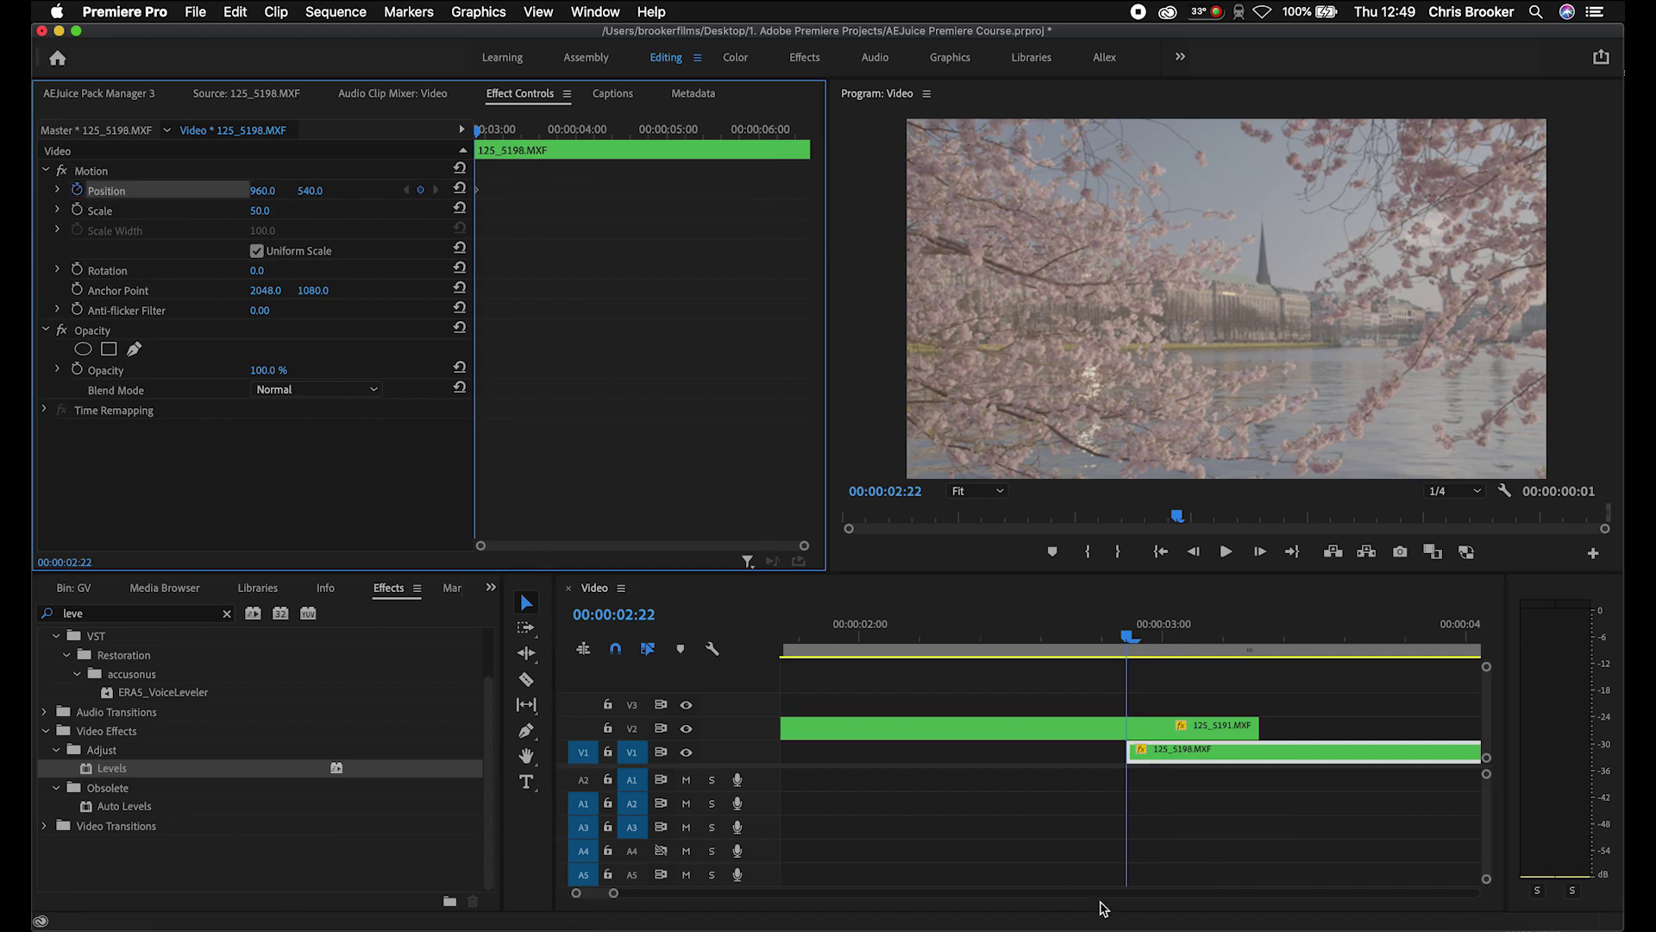
# Step: Add a second Position keyframe to clip 125_5198.MXF at 00:00:03:07, in line with 125_5191.MXF's last keyframe
pyautogui.click(1174, 729)
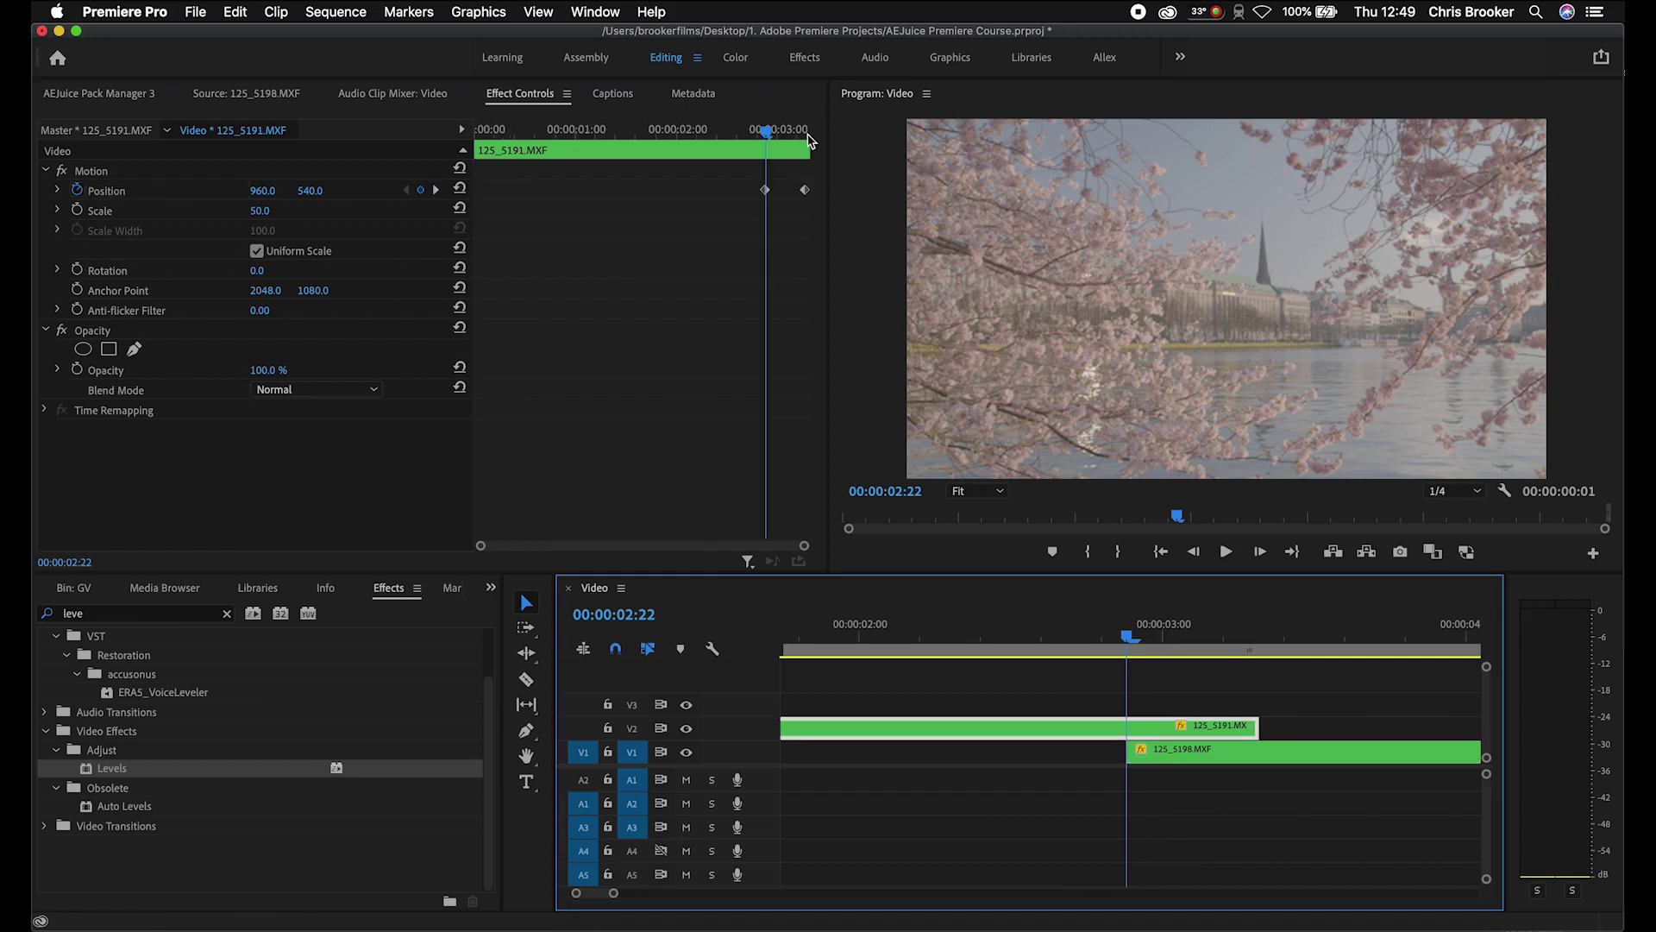
pyautogui.click(810, 138)
pyautogui.scroll(6, 809, 140)
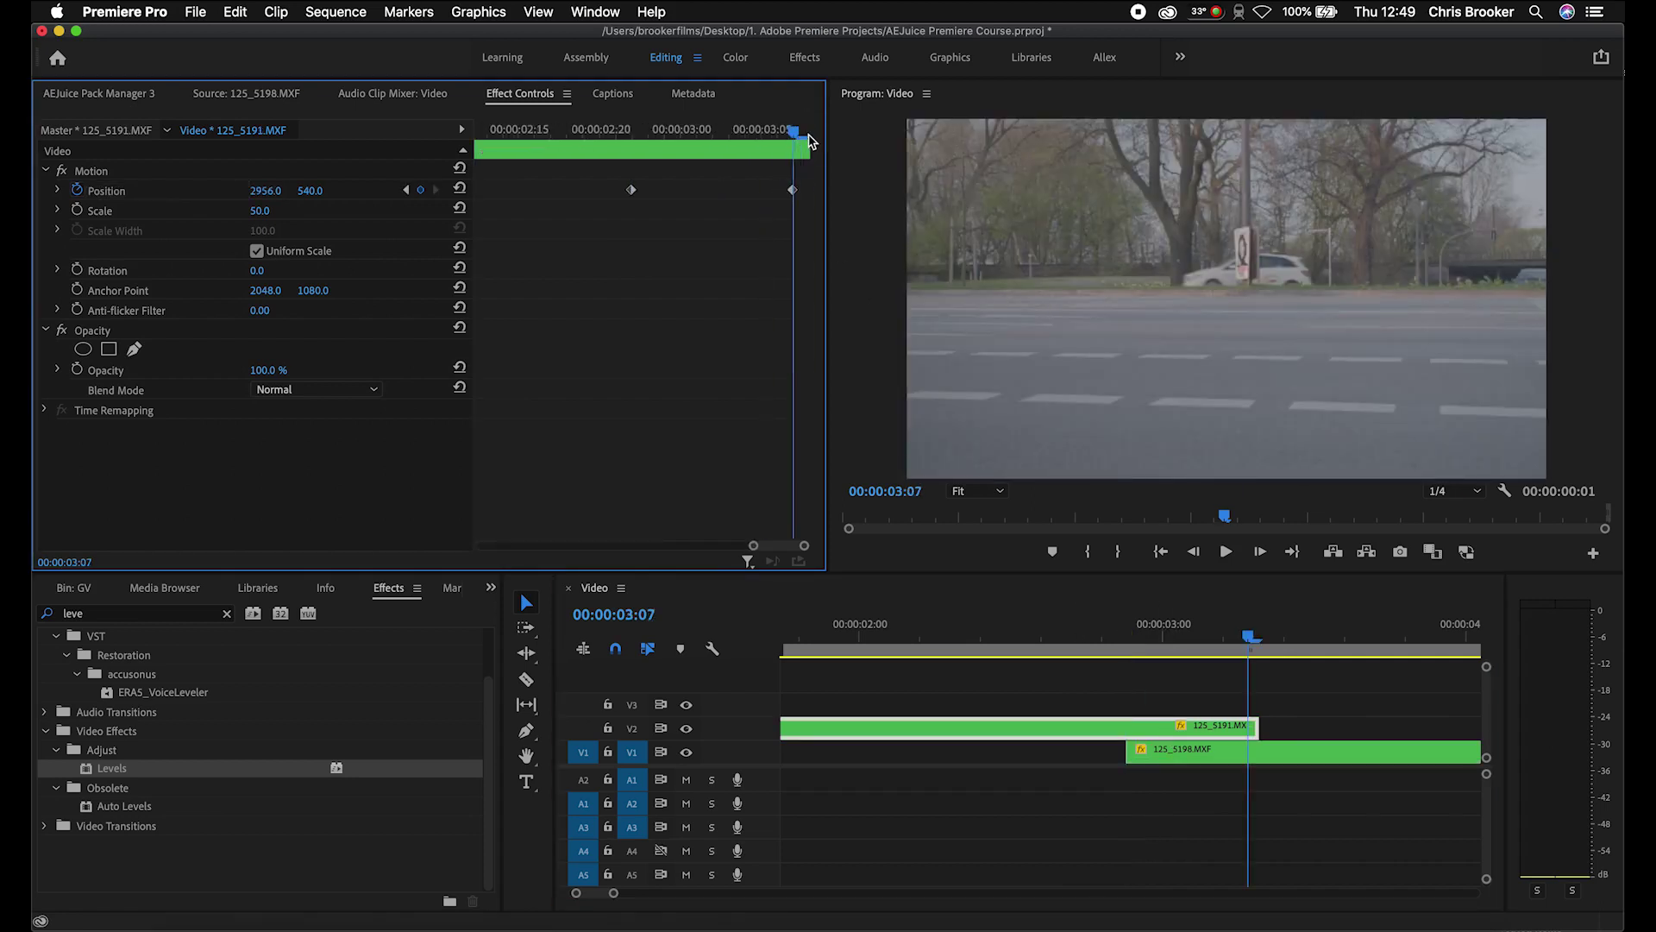
pyautogui.click(1207, 752)
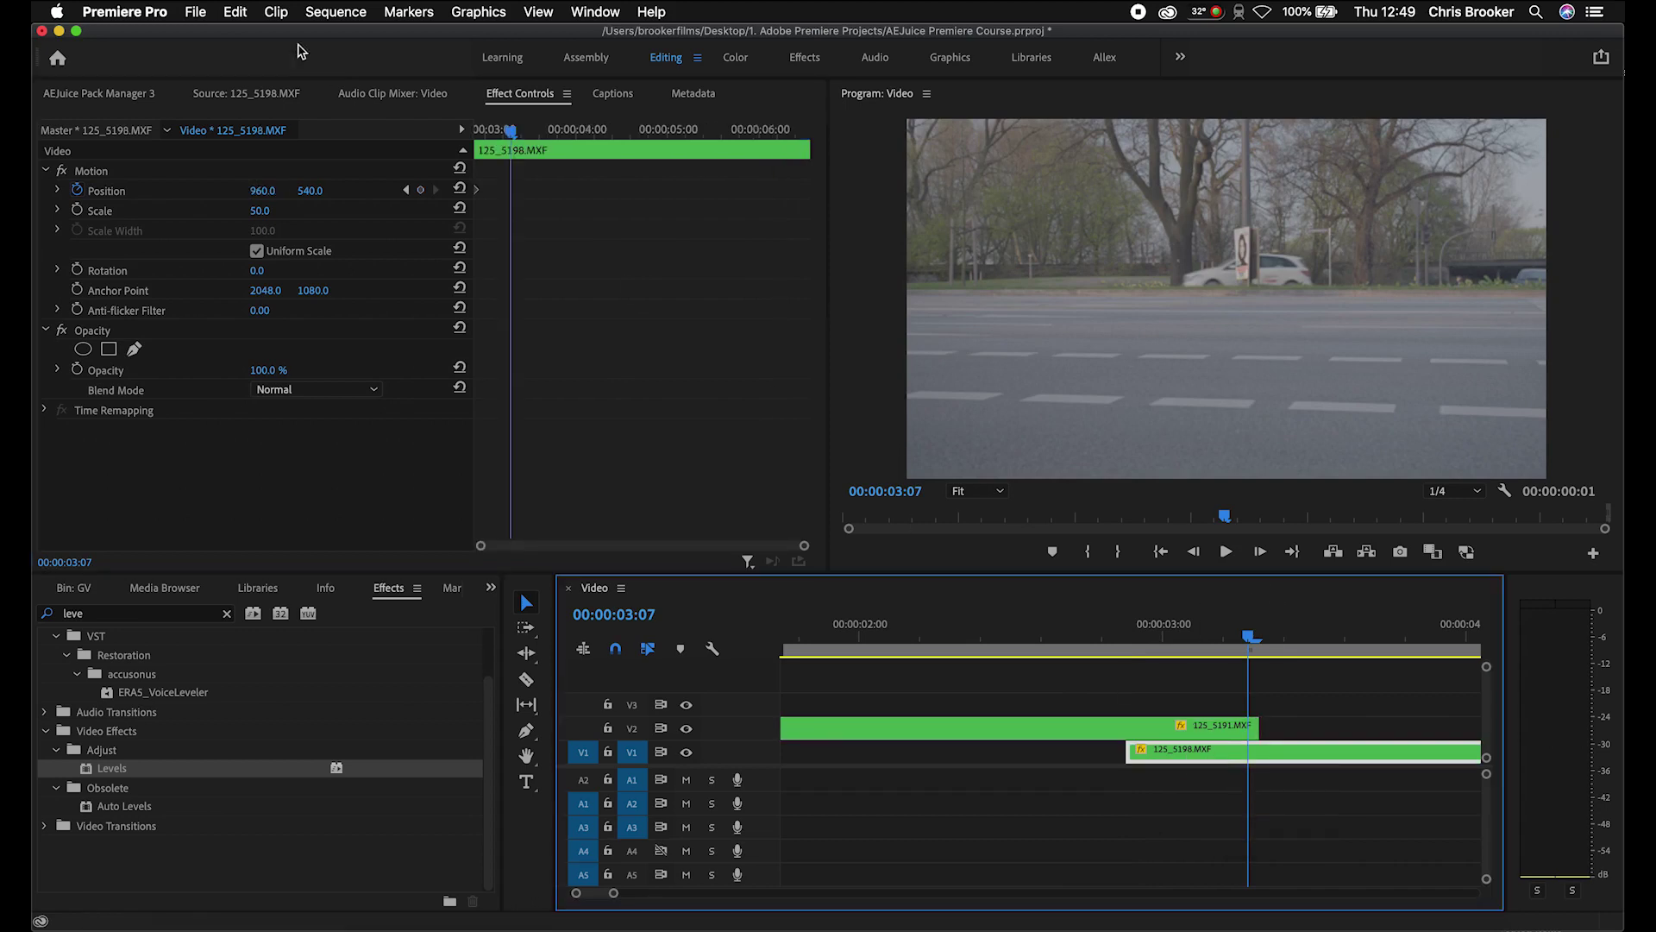
pyautogui.click(421, 190)
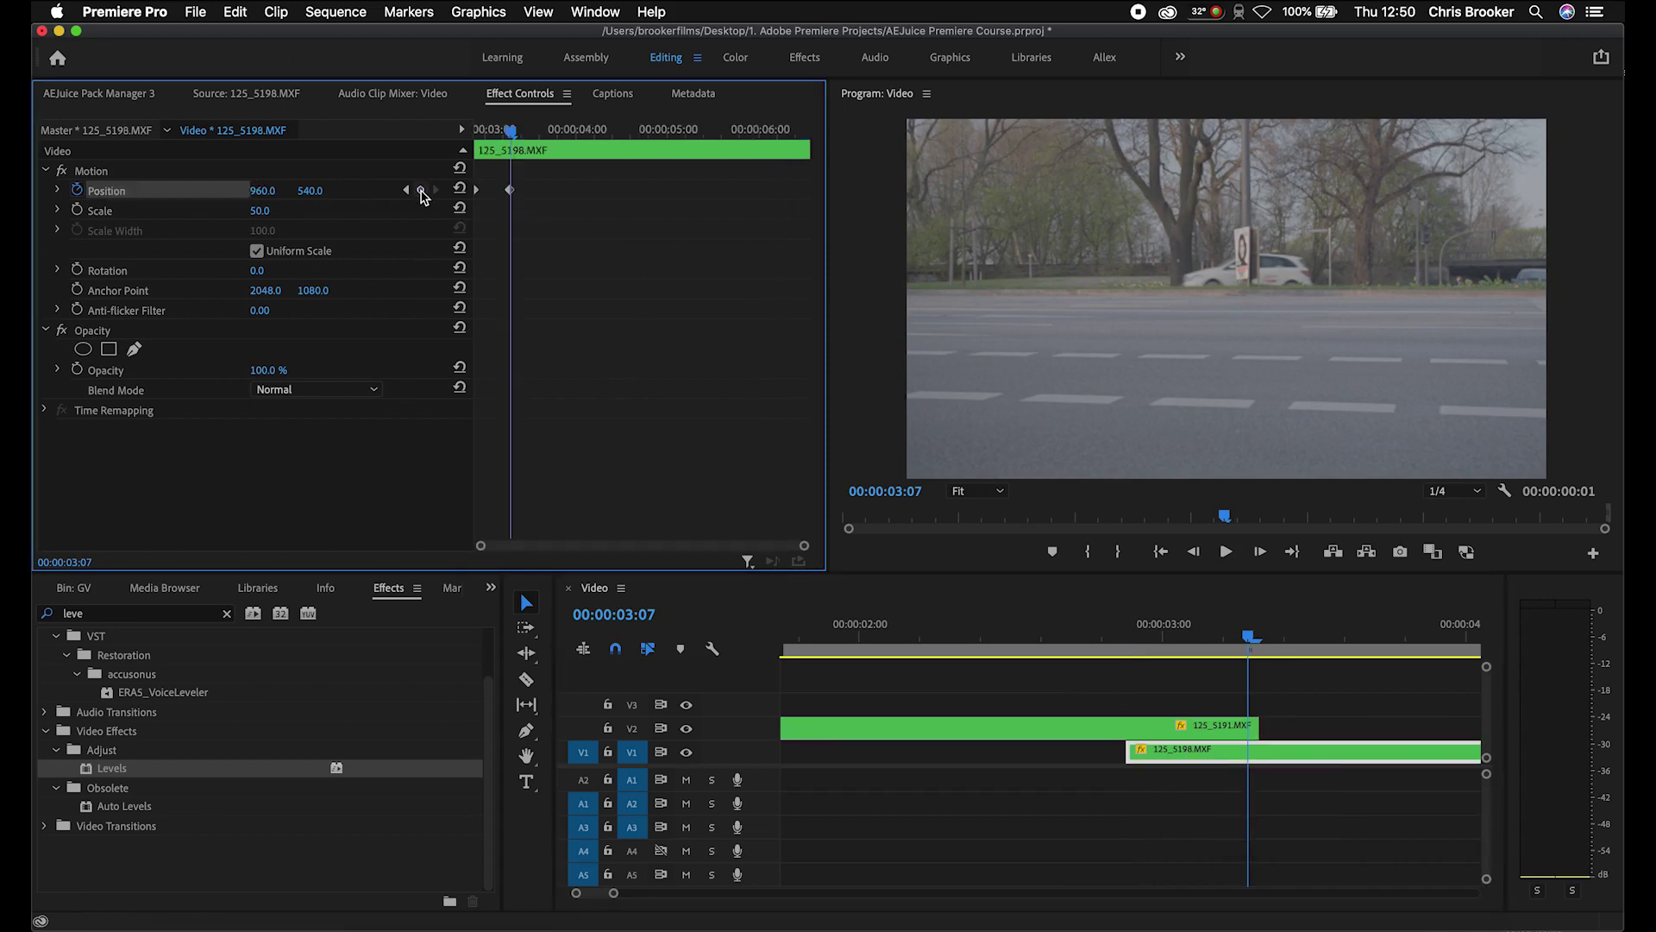
# Step: With track V2 temporarily hidden, move 125_5198.MXF horizontally out of the left side of the frame at its 00:00:02:22 Position keyframe
pyautogui.moveTo(509, 130); pyautogui.dragTo(470, 134)
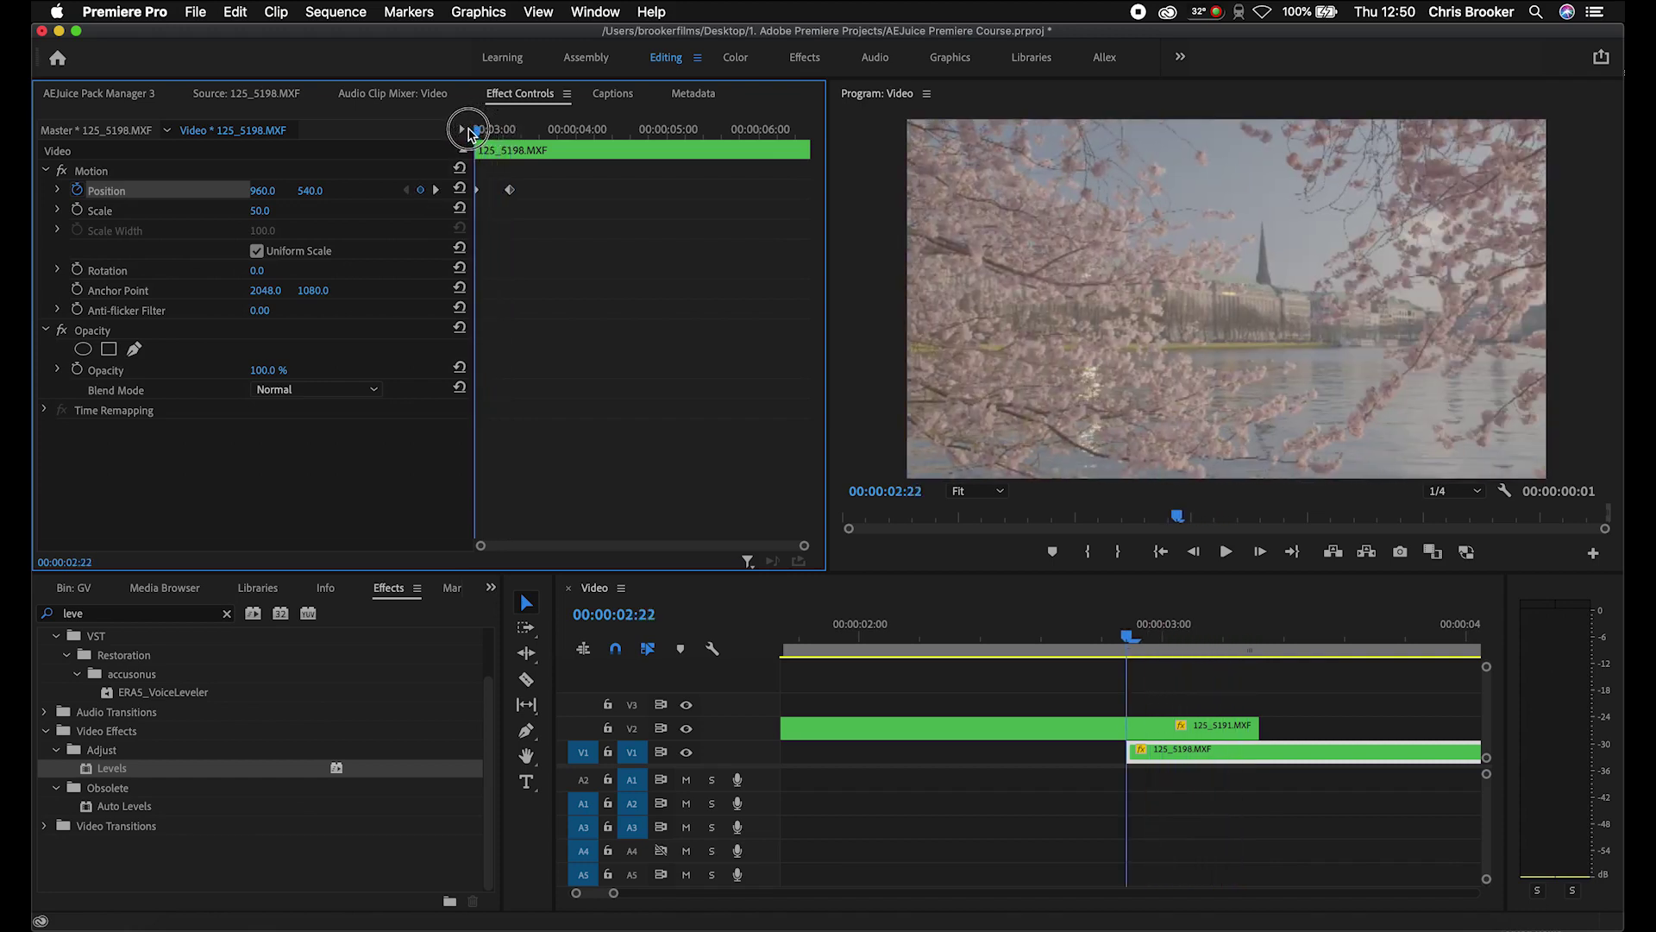
pyautogui.press('=')
pyautogui.press('=')
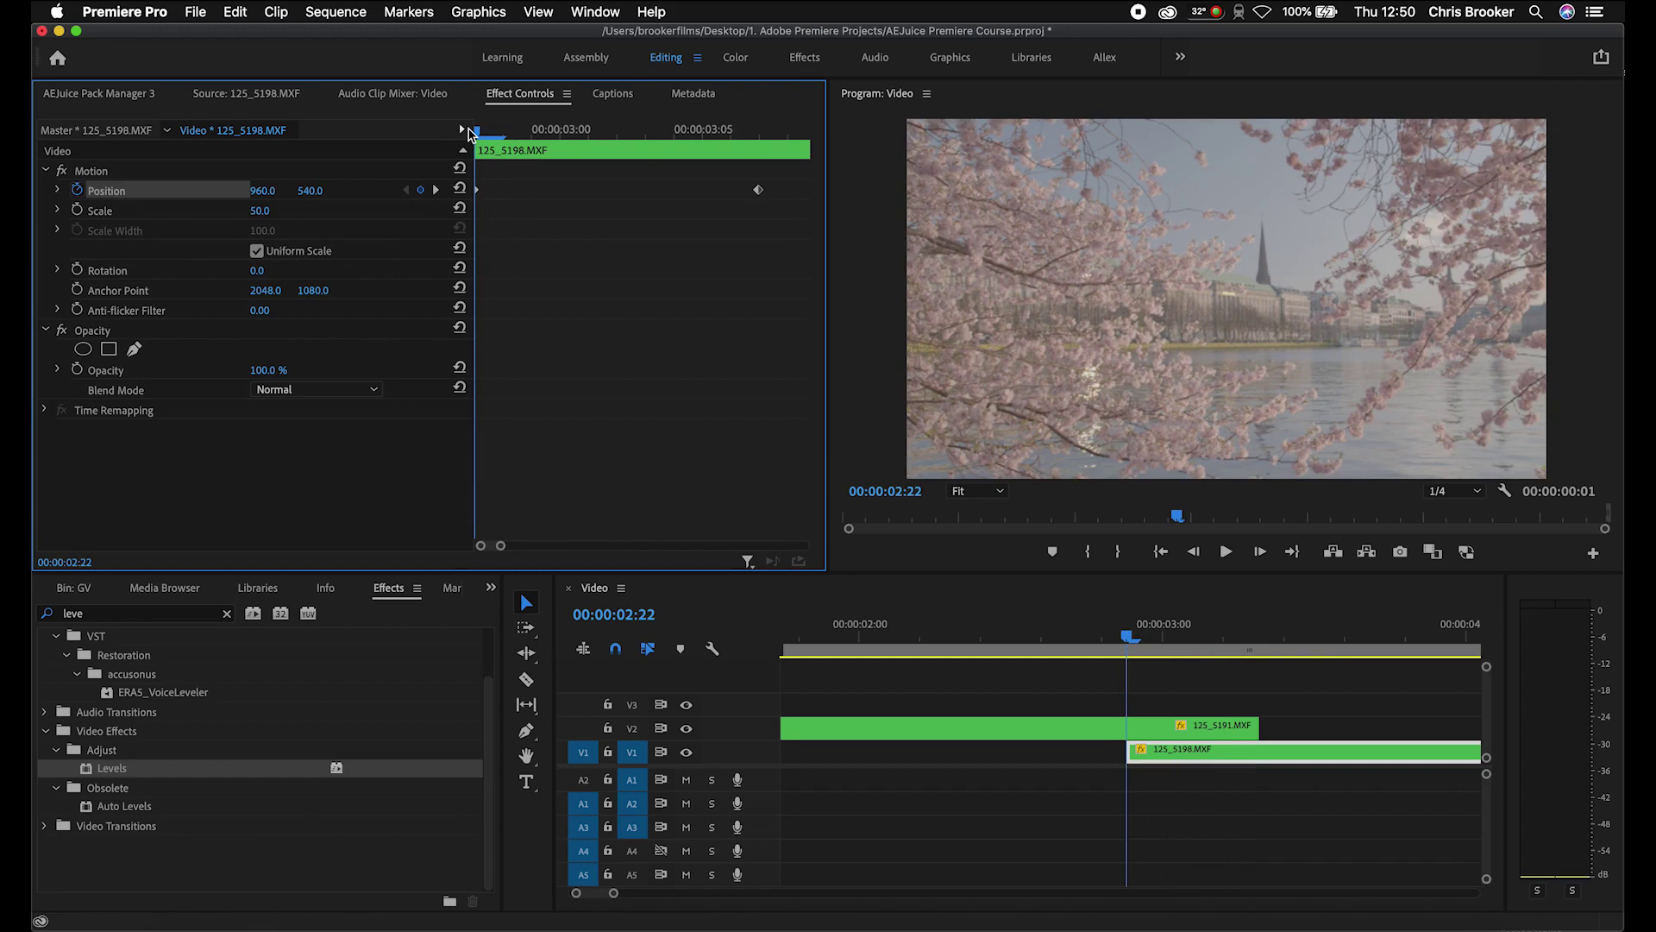
pyautogui.click(688, 730)
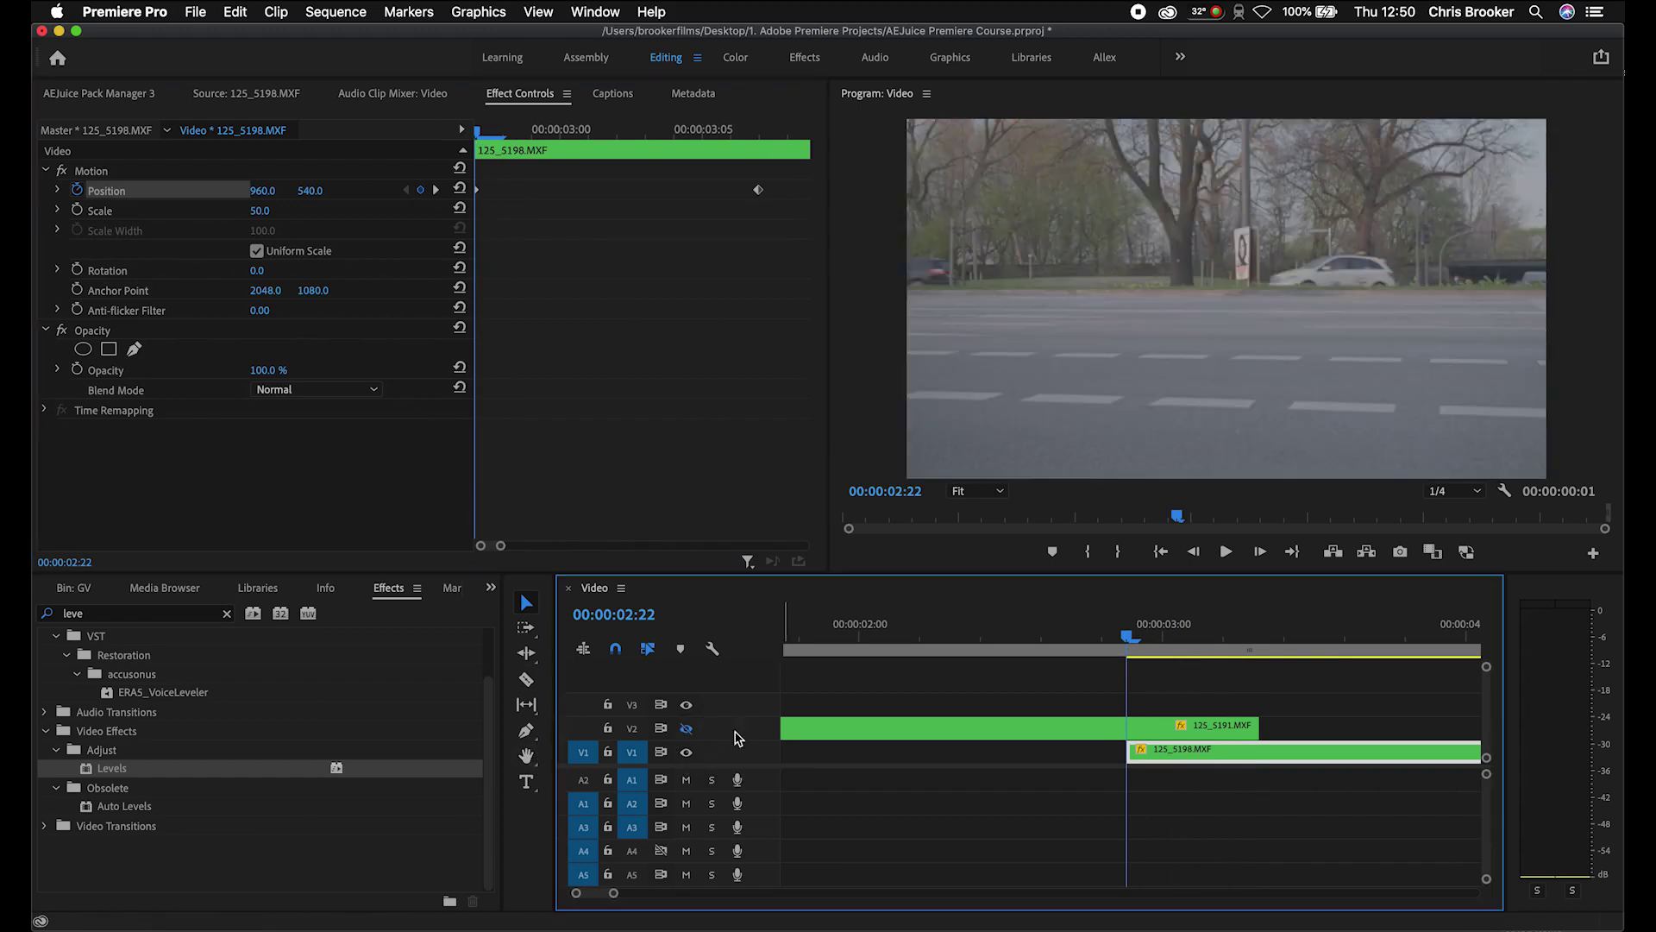
pyautogui.click(687, 730)
pyautogui.click(687, 730)
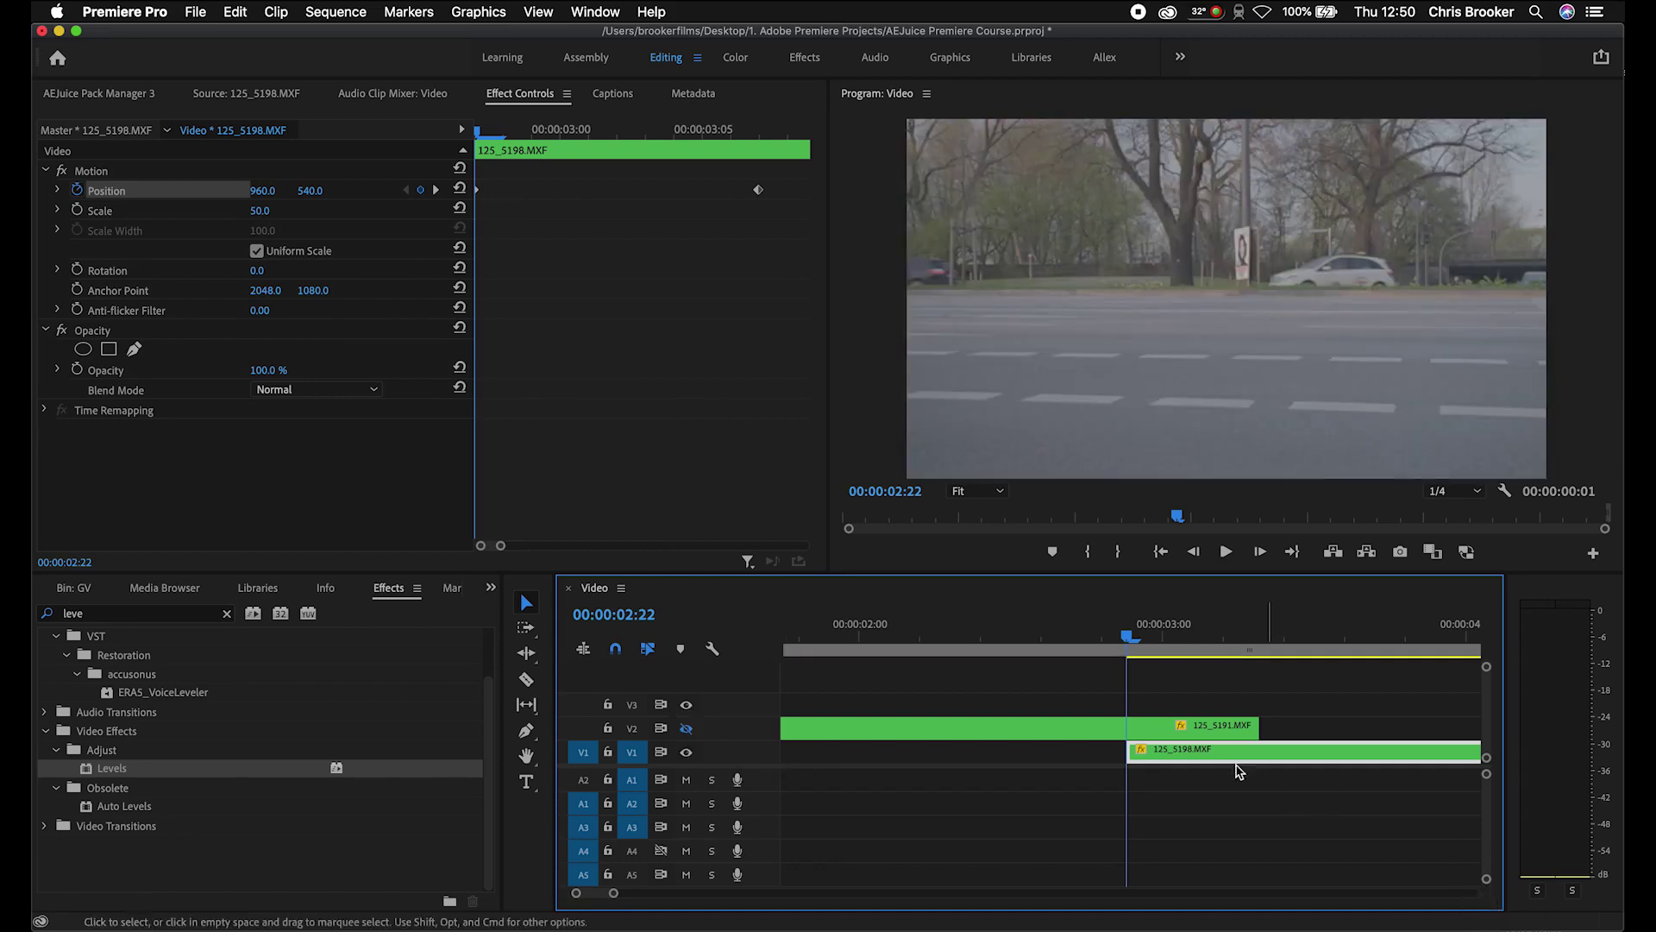
pyautogui.moveTo(265, 192); pyautogui.dragTo(19, 192)
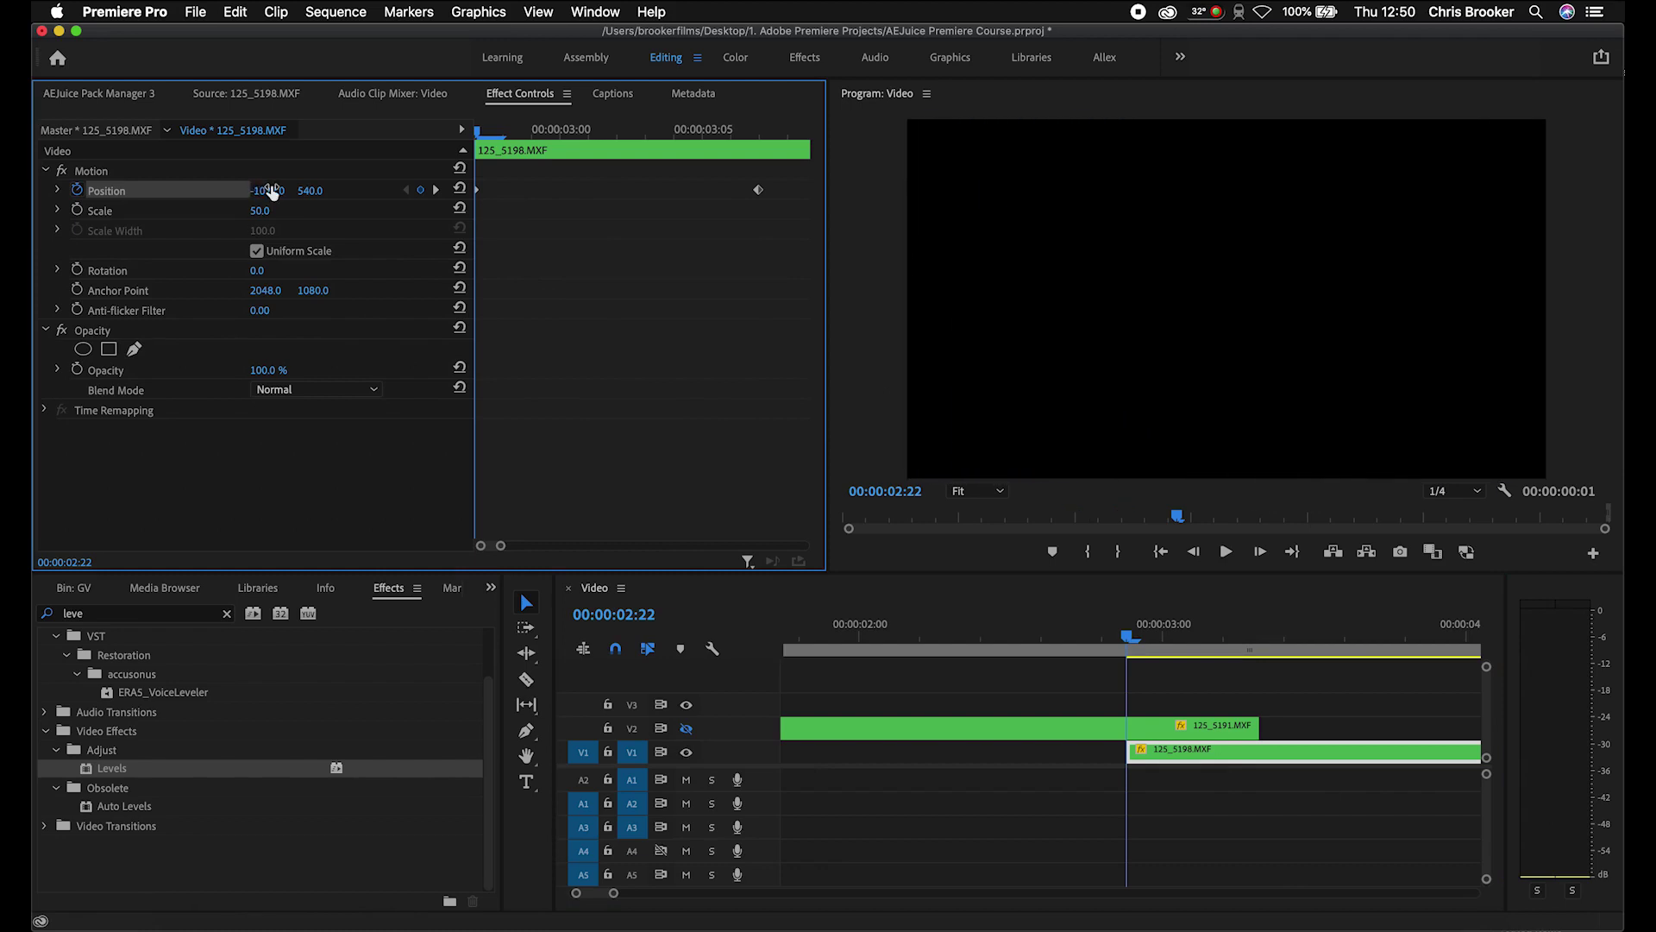
pyautogui.click(686, 731)
# Step: Play back the whip pan and scrub to its midpoint at 00:00:03:02 to check how the two clips slide together
pyautogui.click(916, 636)
pyautogui.press('space')
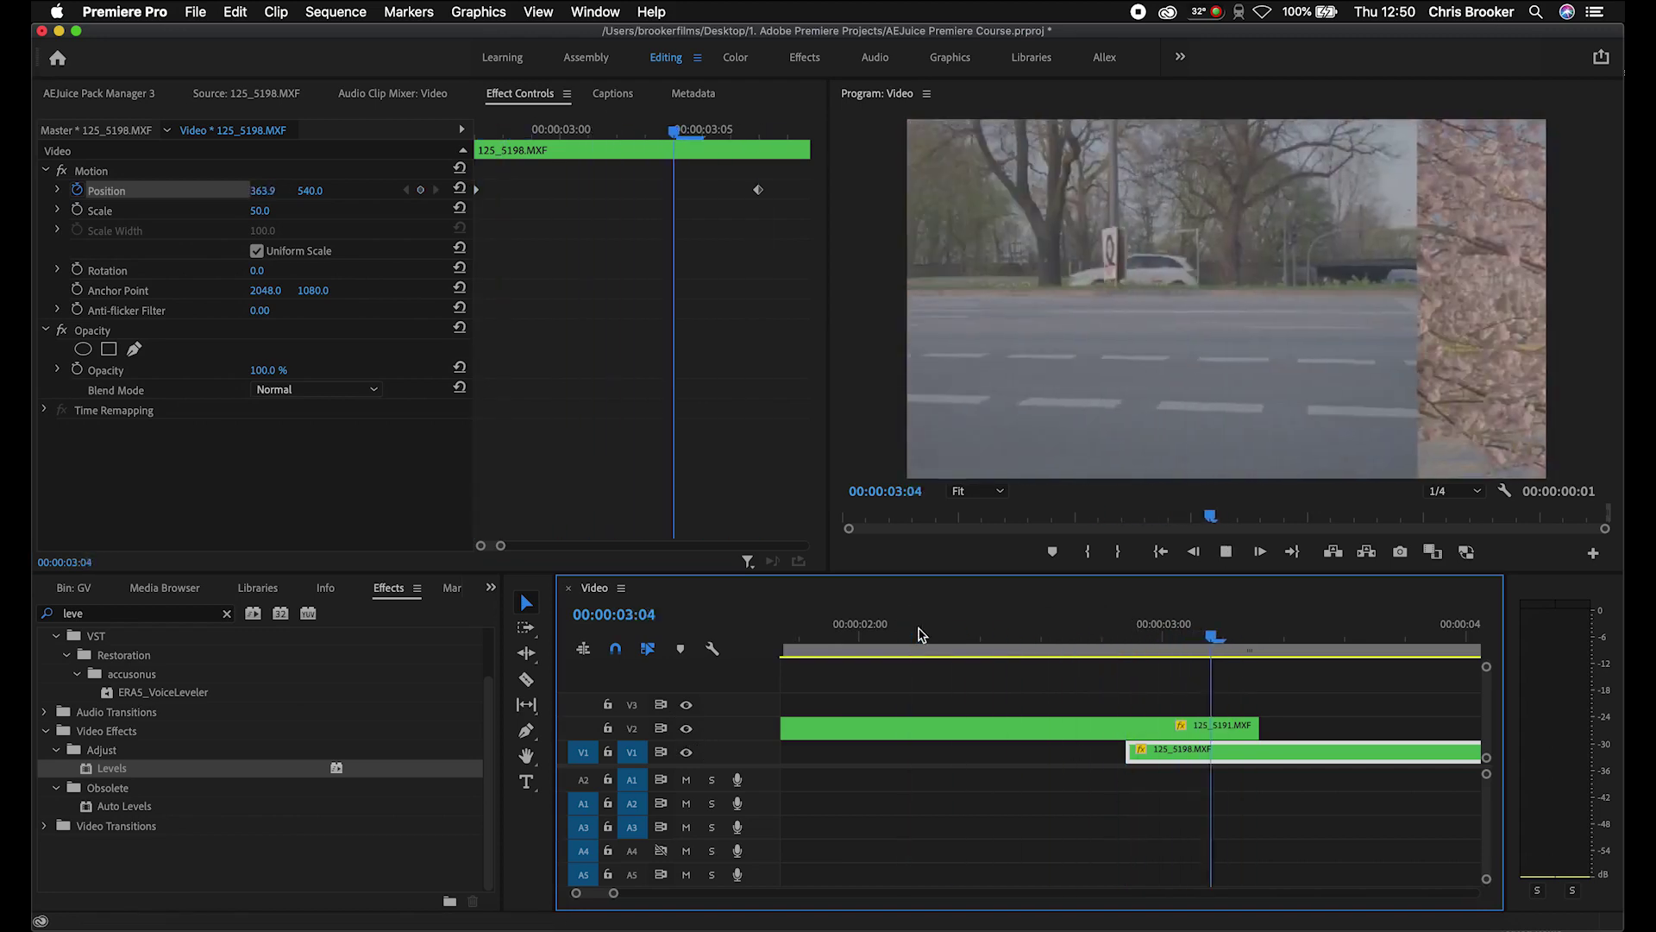
pyautogui.click(919, 634)
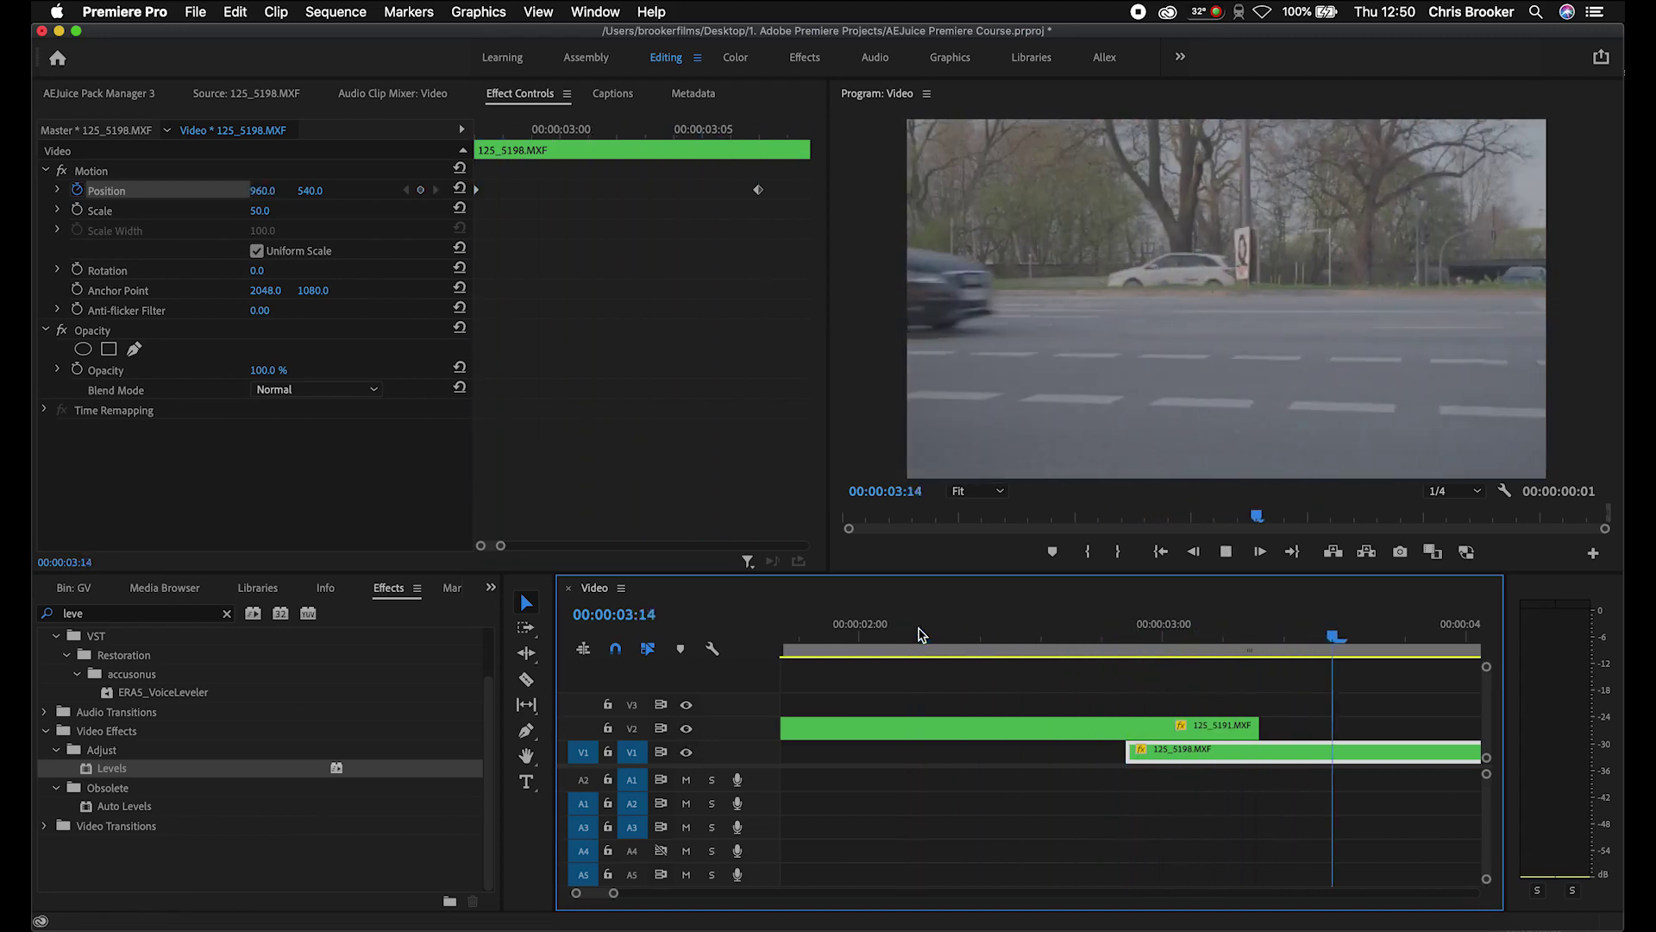
pyautogui.click(1084, 628)
pyautogui.moveTo(1085, 628); pyautogui.dragTo(1191, 636)
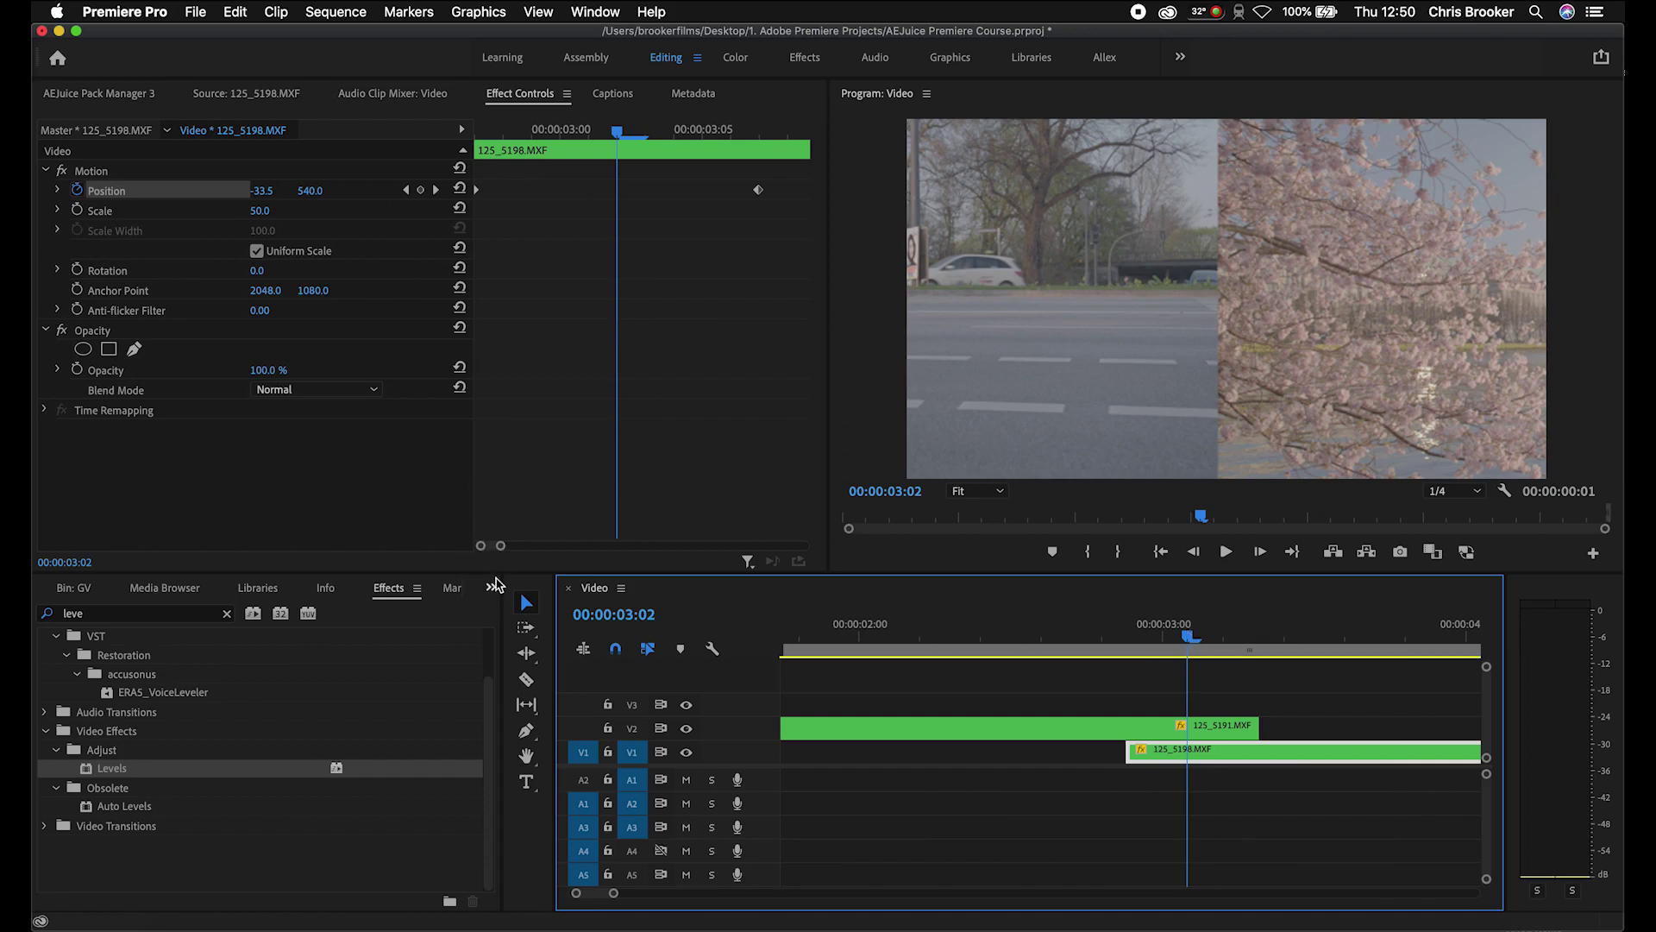
# Step: Create an adjustment layer in the project with the default settings
pyautogui.click(495, 587)
pyautogui.click(505, 604)
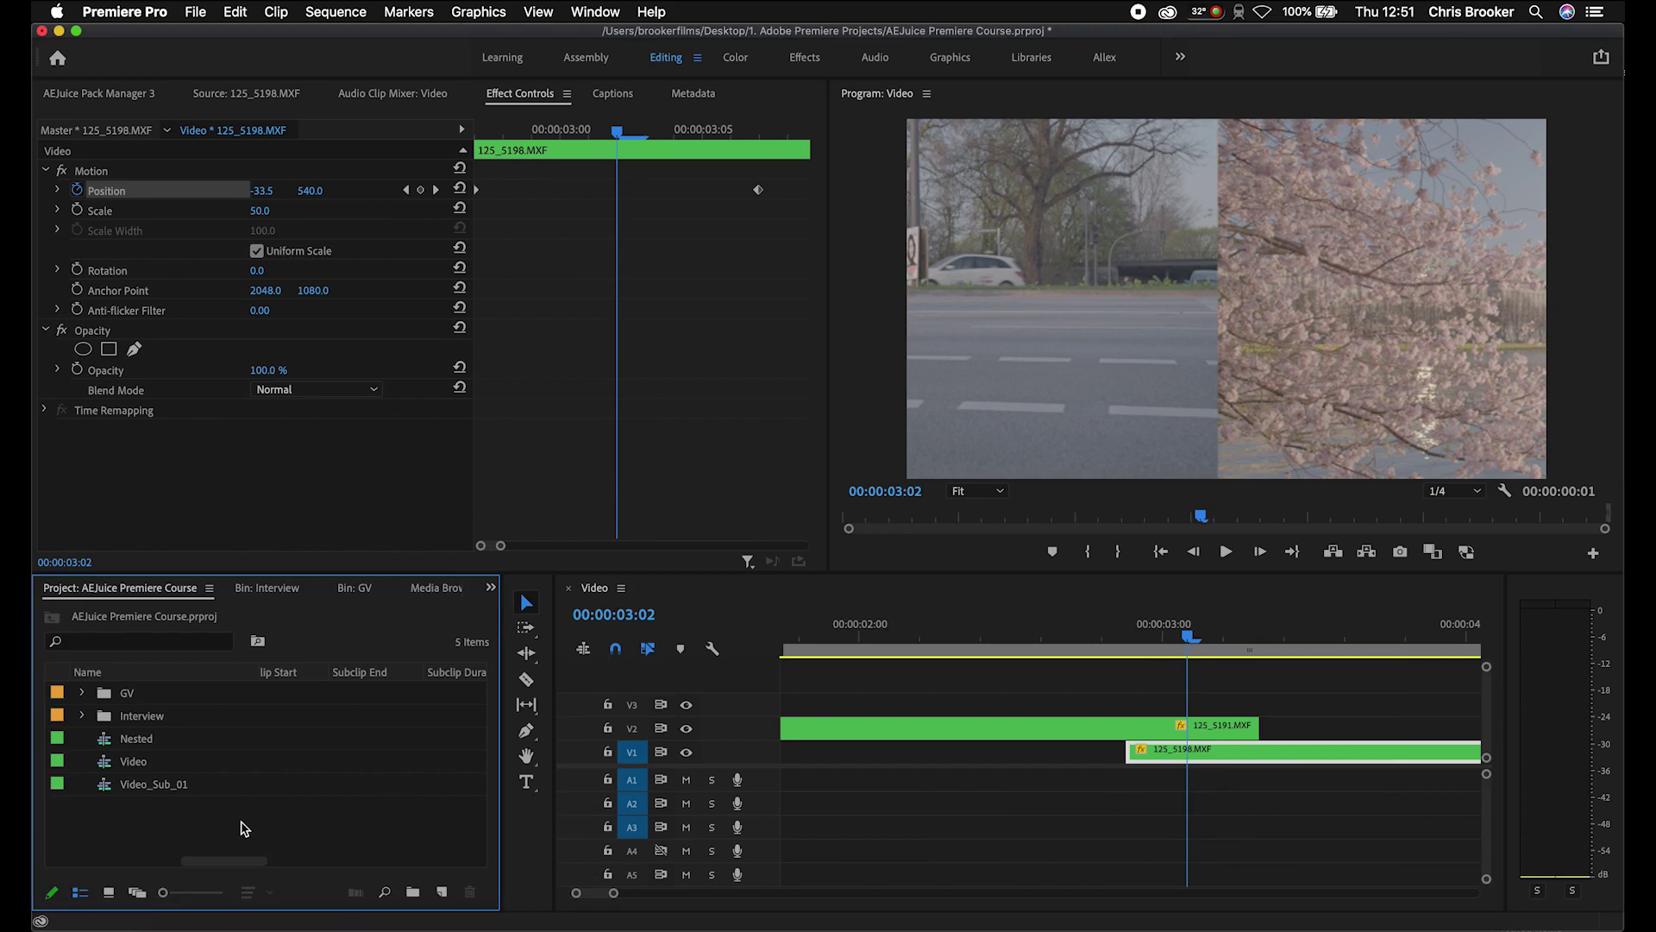
pyautogui.click(445, 893)
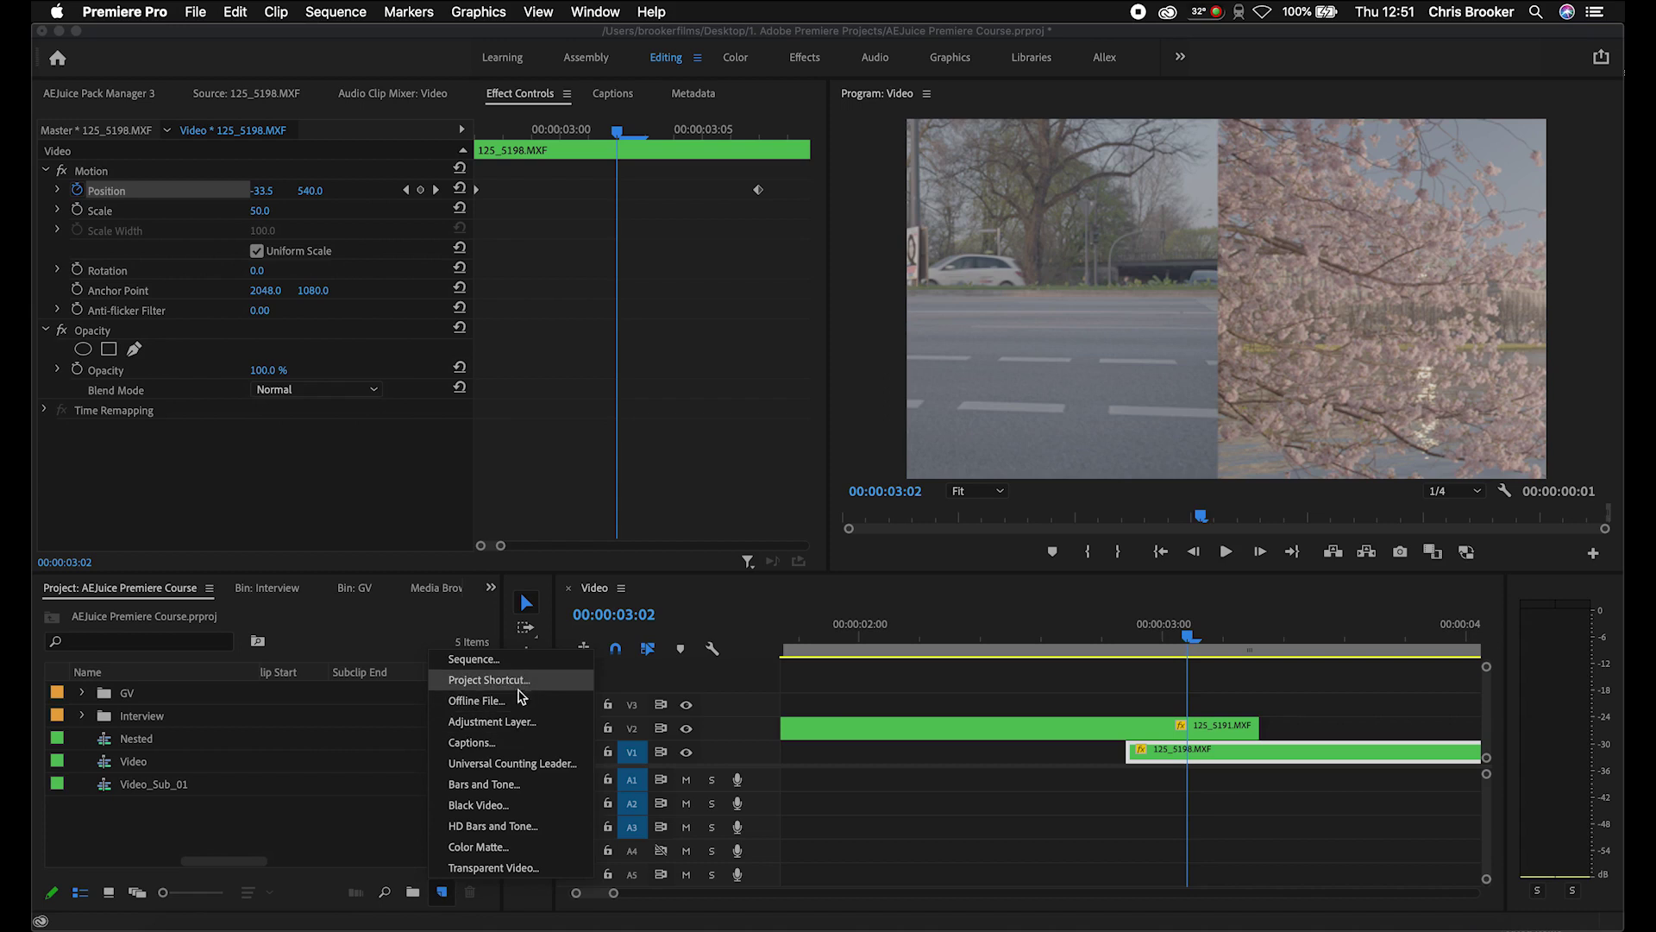
pyautogui.click(498, 721)
pyautogui.press('Return')
# Step: Place the adjustment layer on V3 from 00:00:02:22 and cut off the part extending past the overlap of the two clips
pyautogui.moveTo(169, 692); pyautogui.dragTo(1118, 706)
pyautogui.press('c')
pyautogui.click(1270, 707)
pyautogui.press('v')
pyautogui.click(1294, 706)
pyautogui.press('Delete')
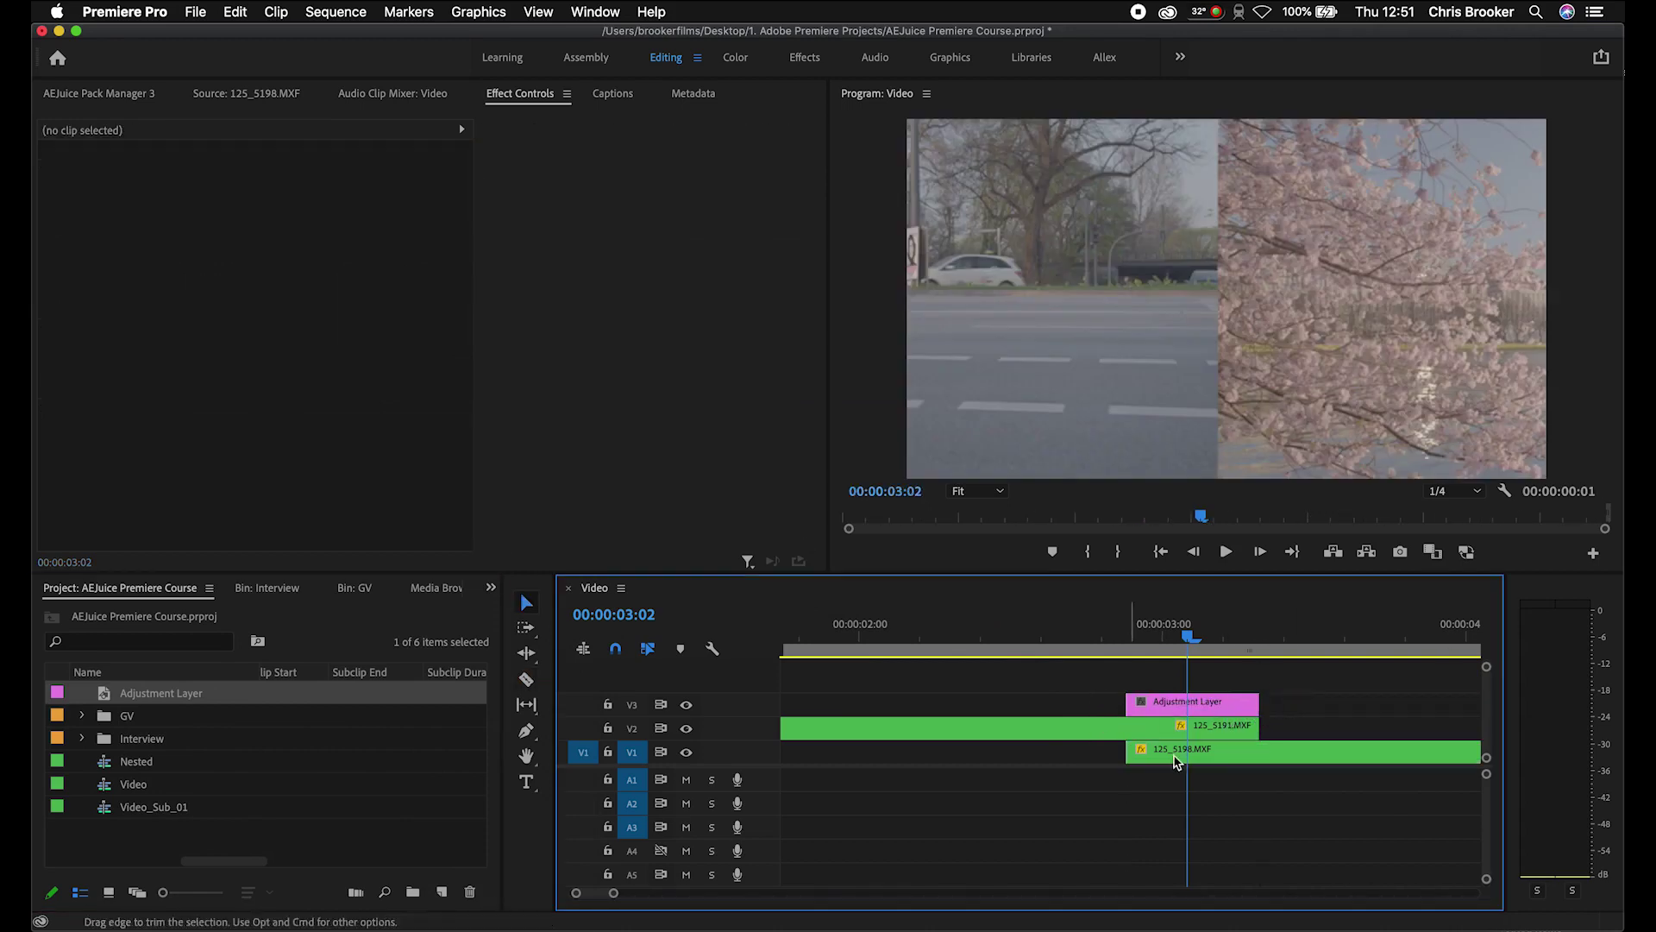
# Step: Apply Levels to the adjustment layer, set its RGB White Input Level to 105, and view the result at 00:00:02:22
pyautogui.click(1168, 707)
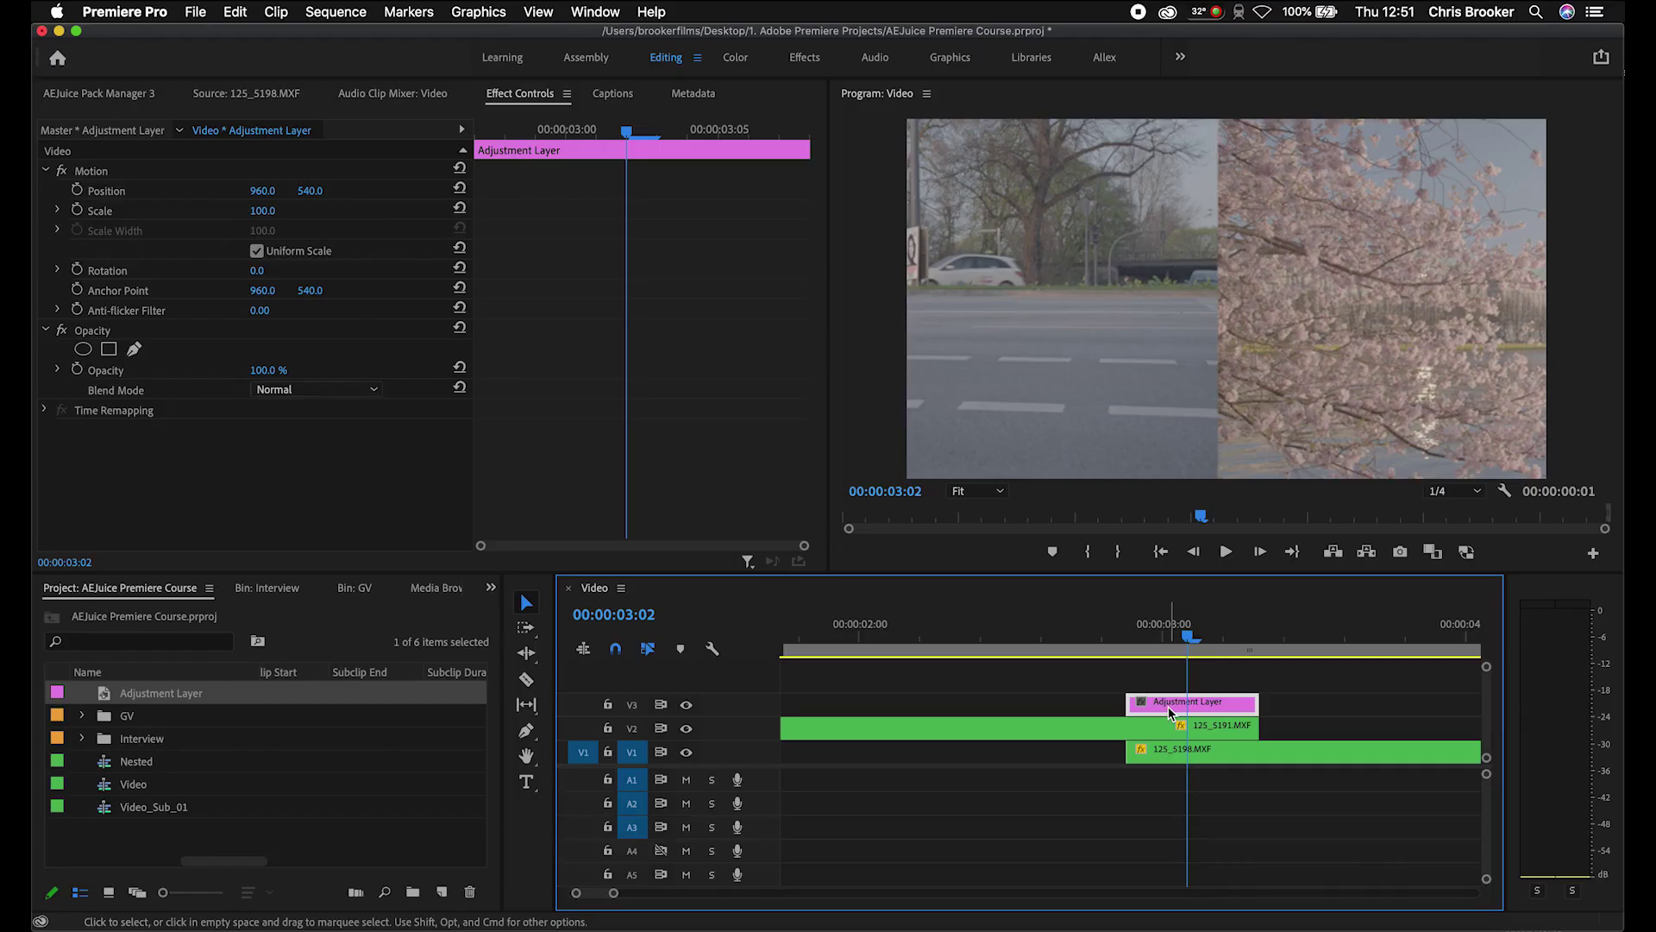
pyautogui.click(491, 587)
pyautogui.click(513, 739)
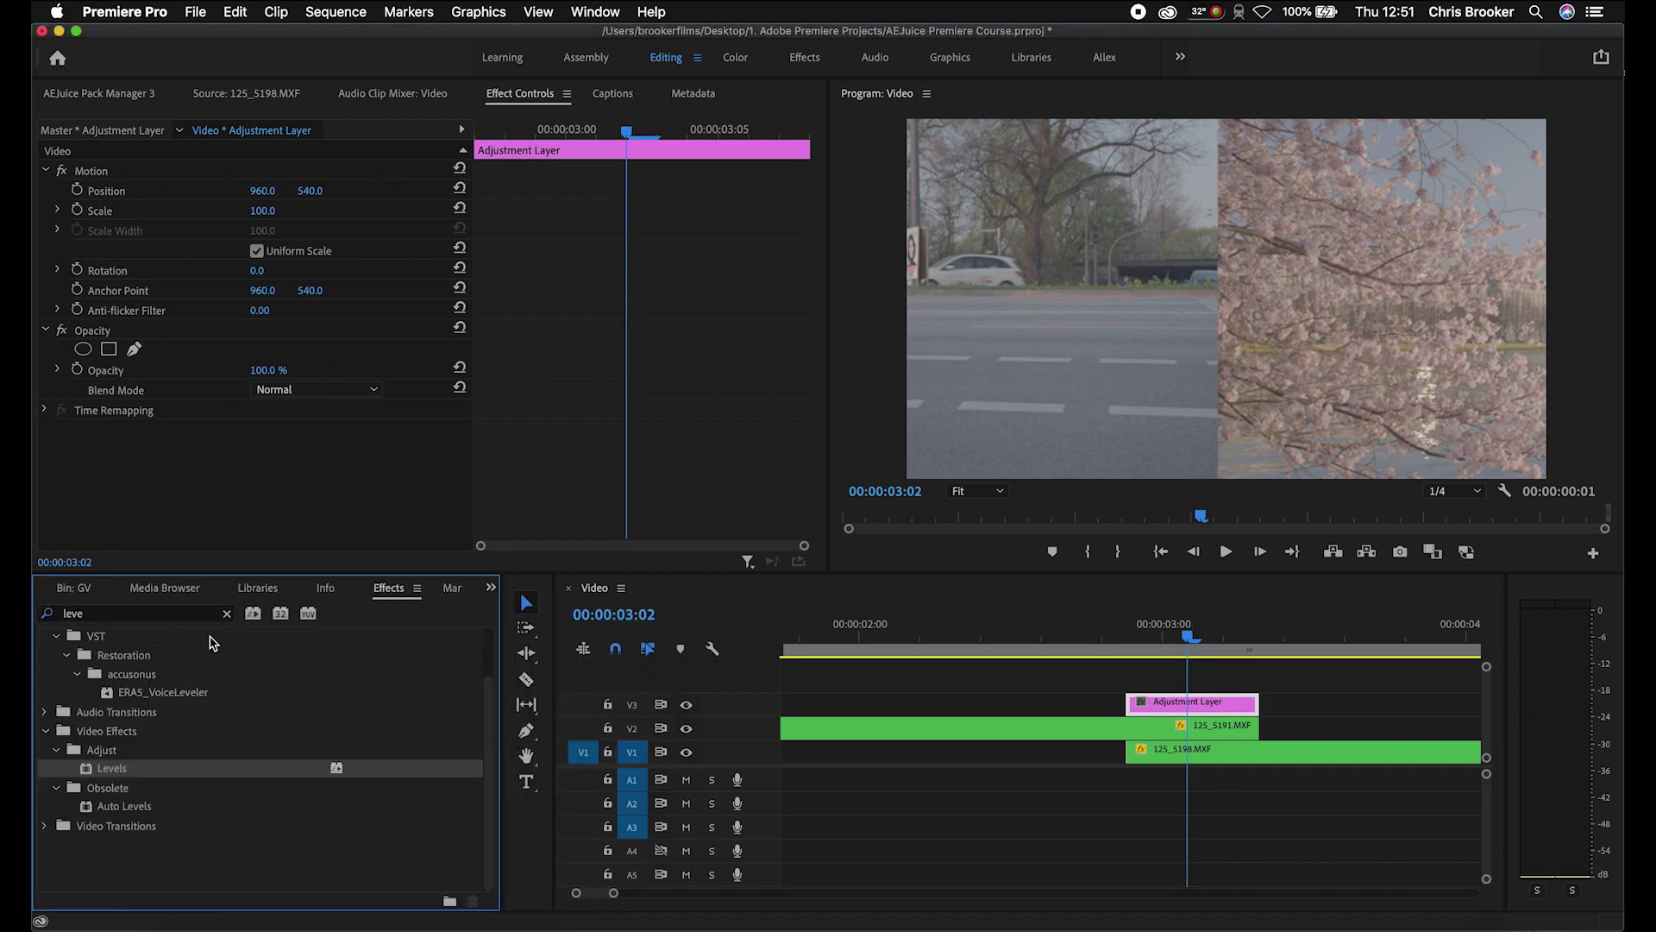
pyautogui.moveTo(102, 770); pyautogui.dragTo(1234, 706)
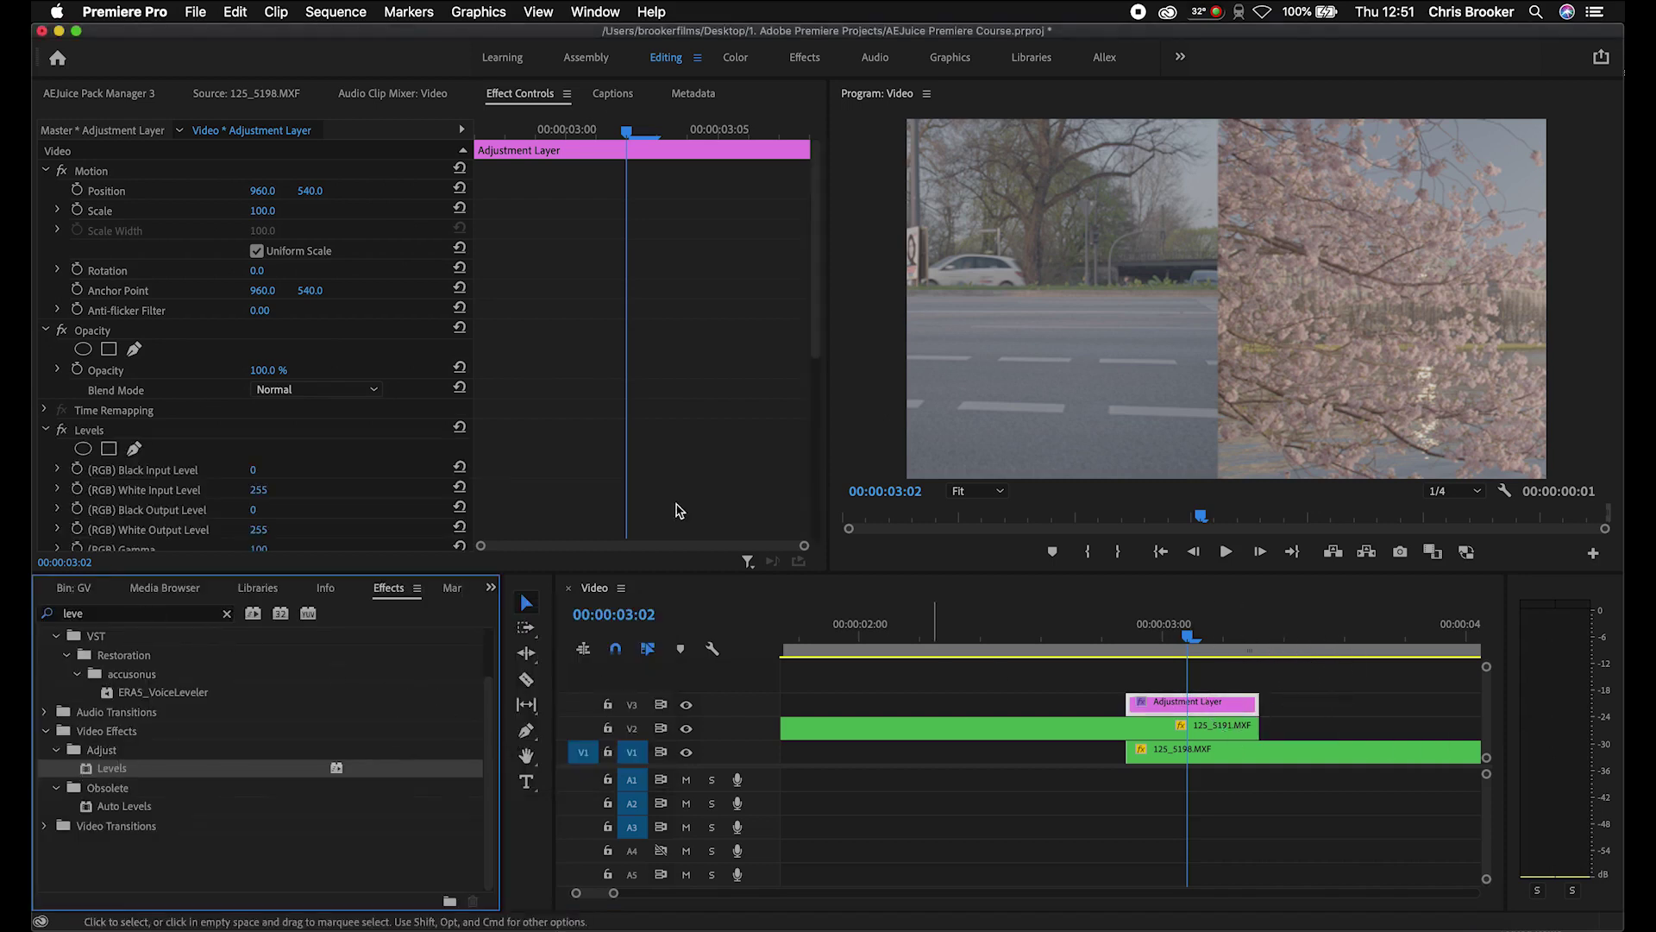
pyautogui.moveTo(271, 492); pyautogui.dragTo(142, 492)
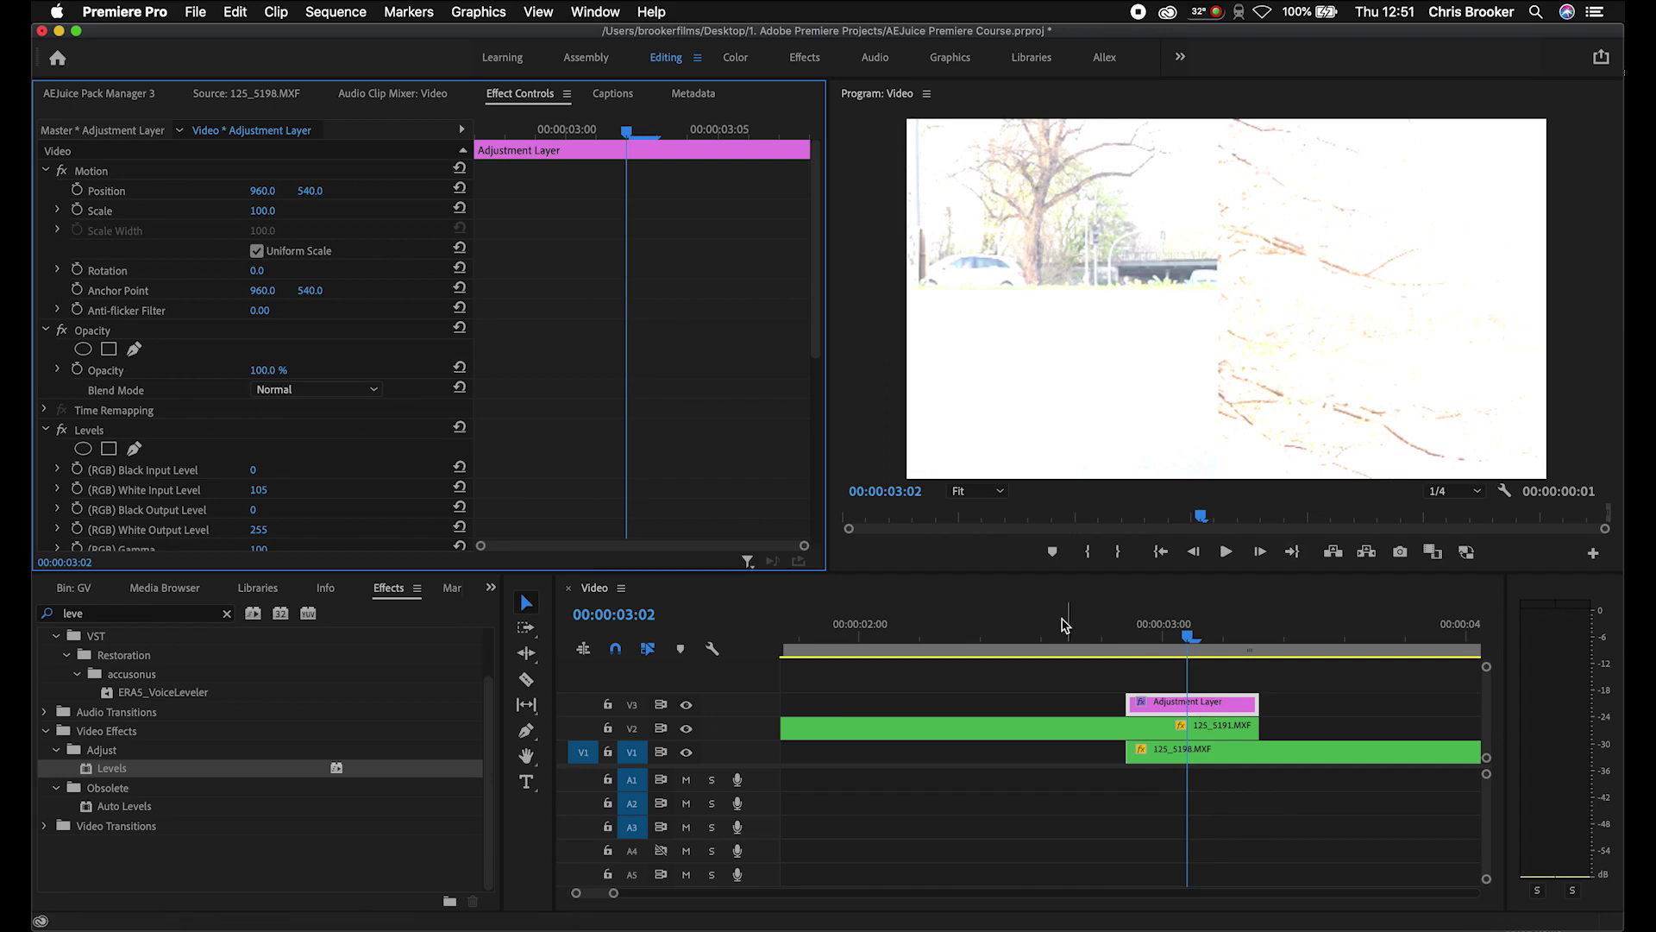
pyautogui.moveTo(1149, 636)
pyautogui.mouseDown()
pyautogui.moveTo(1058, 638)
pyautogui.moveTo(1136, 640)
pyautogui.mouseUp()
pyautogui.click(1092, 723)
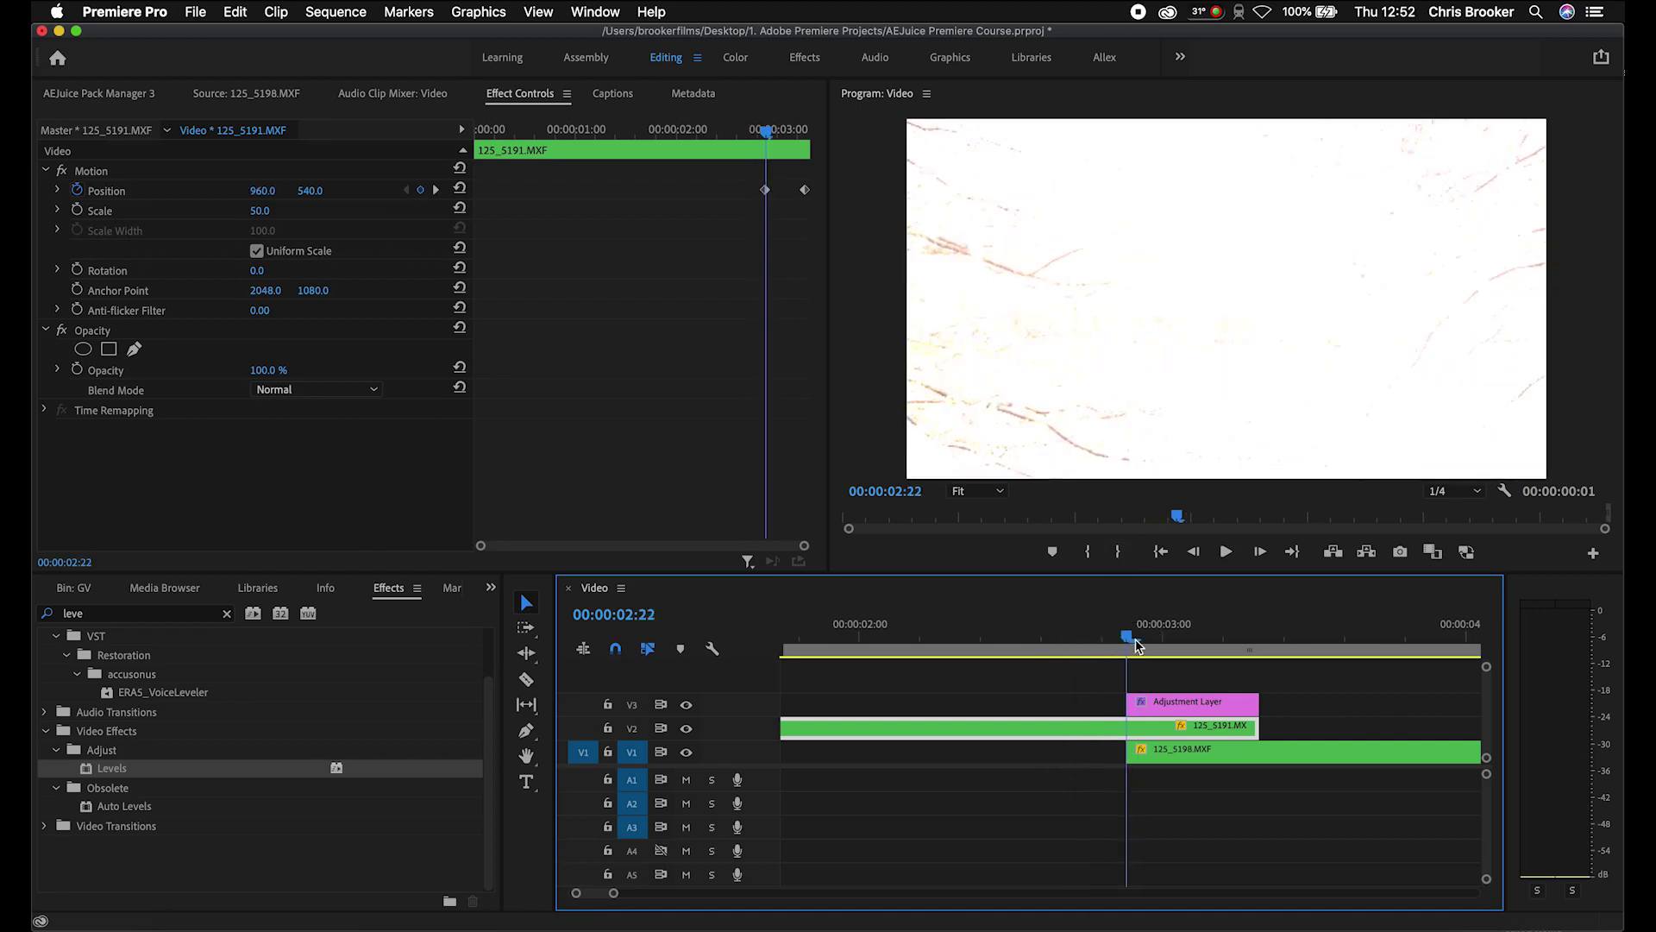
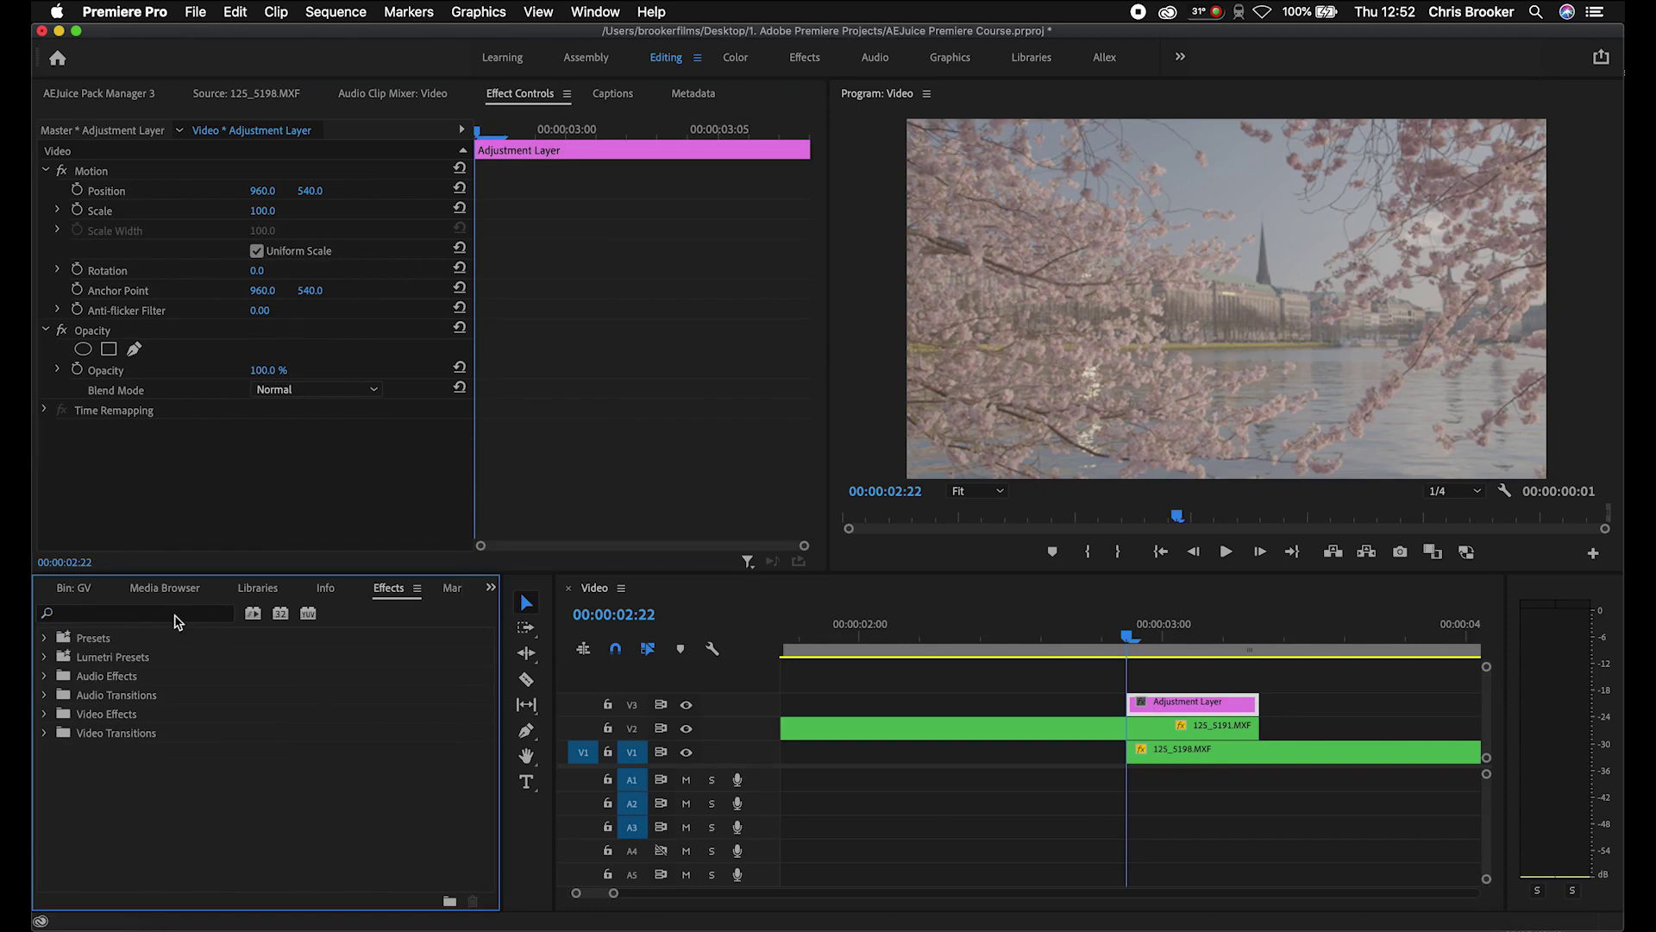
# Step: Find the Directional Blur effect by searching for "blur" and apply it to the adjustment layer on V3
pyautogui.click(160, 614)
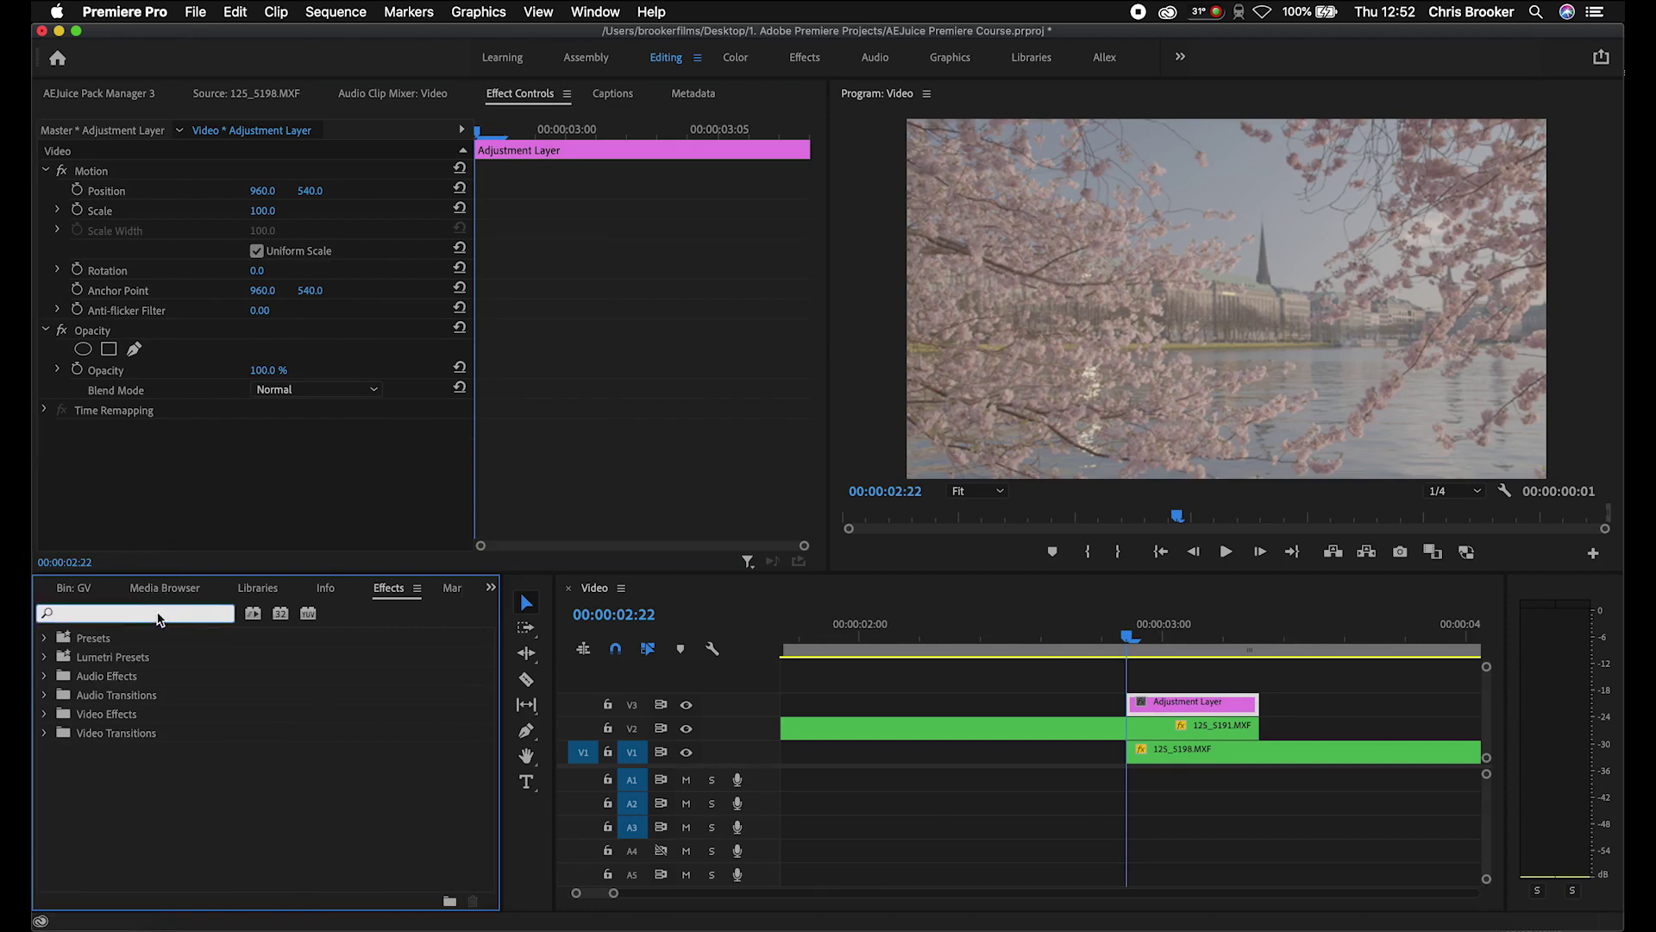
pyautogui.write('blur')
pyautogui.scroll(-5, 138, 762)
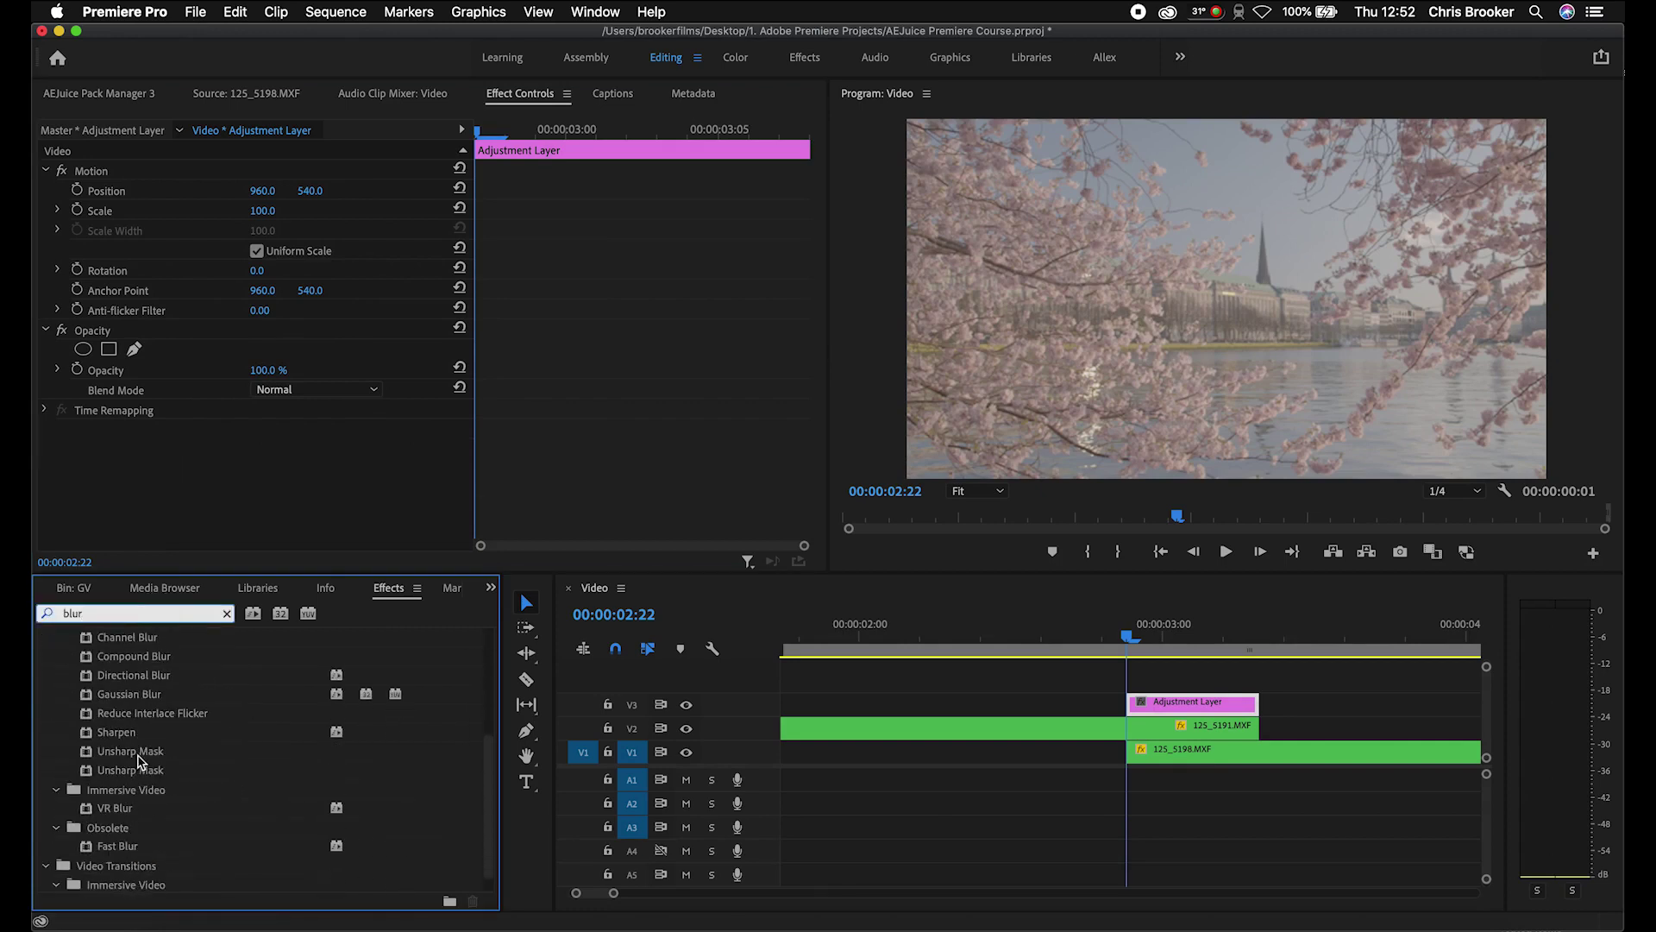
pyautogui.scroll(2, 151, 664)
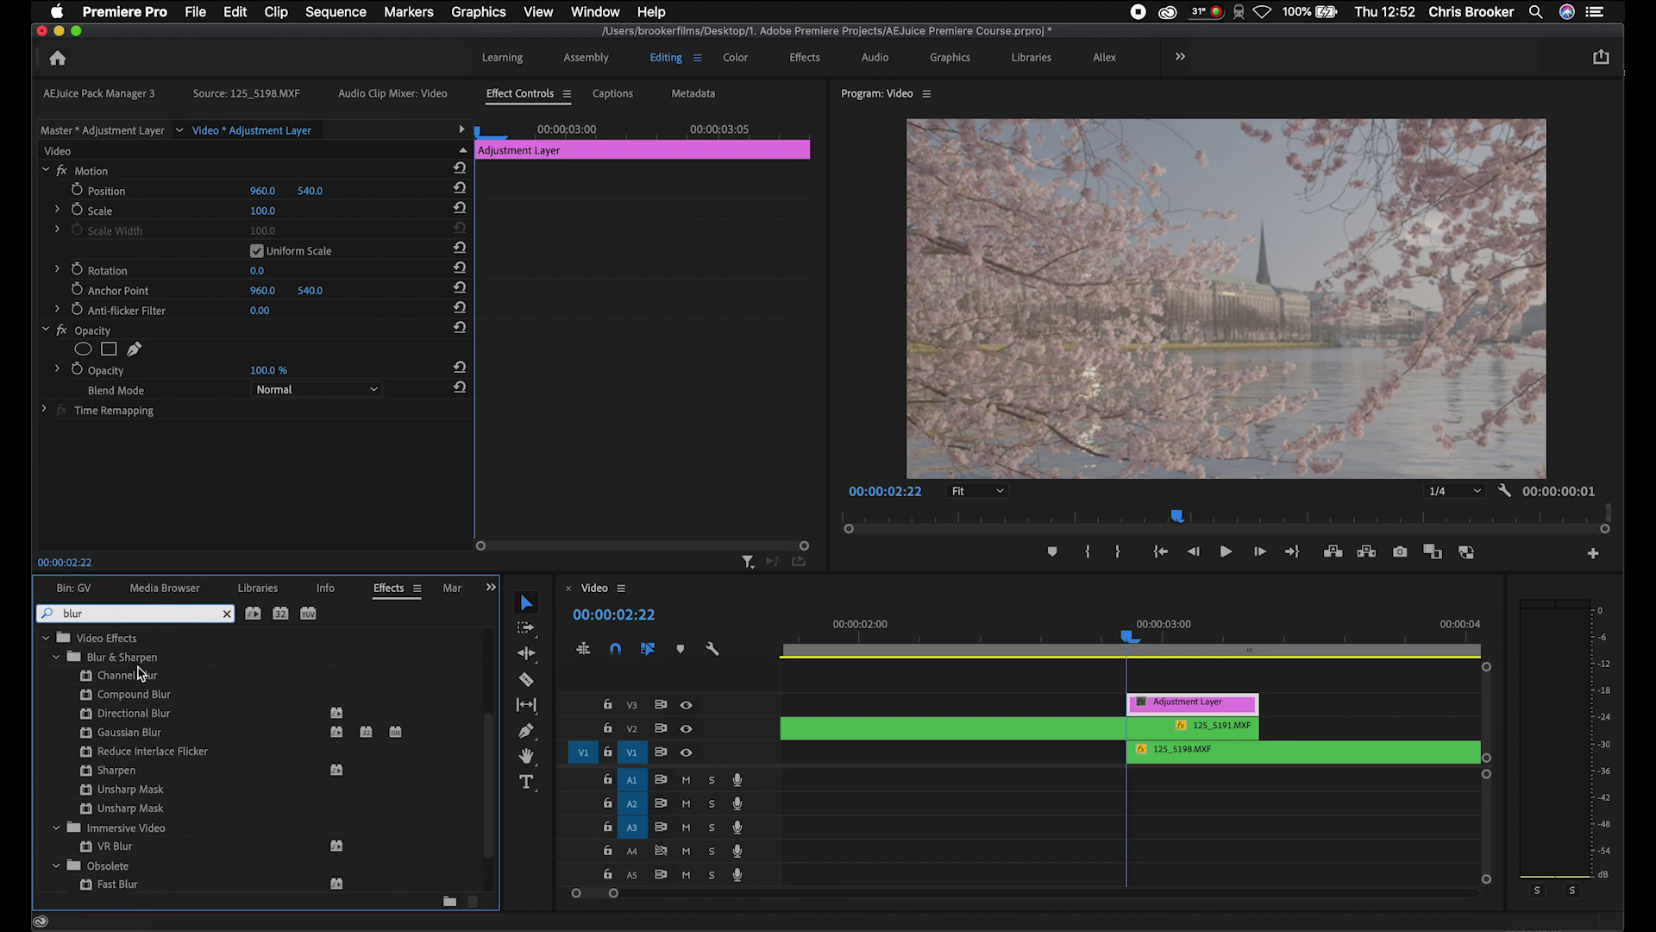
pyautogui.click(129, 715)
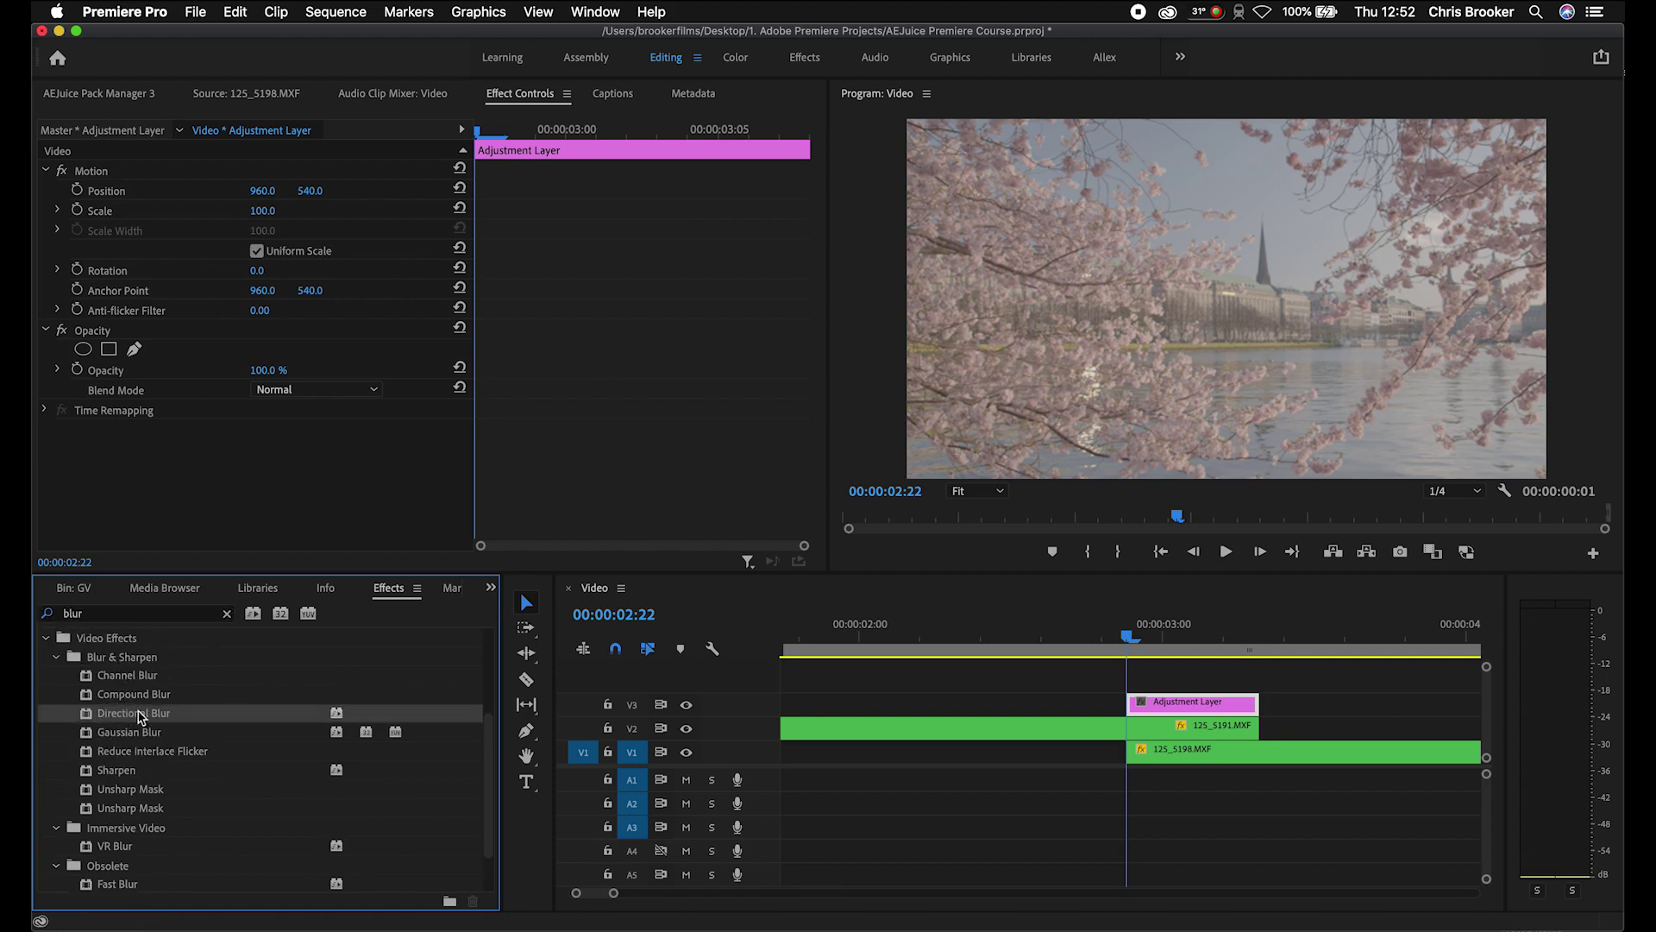
pyautogui.moveTo(127, 718); pyautogui.dragTo(1214, 704)
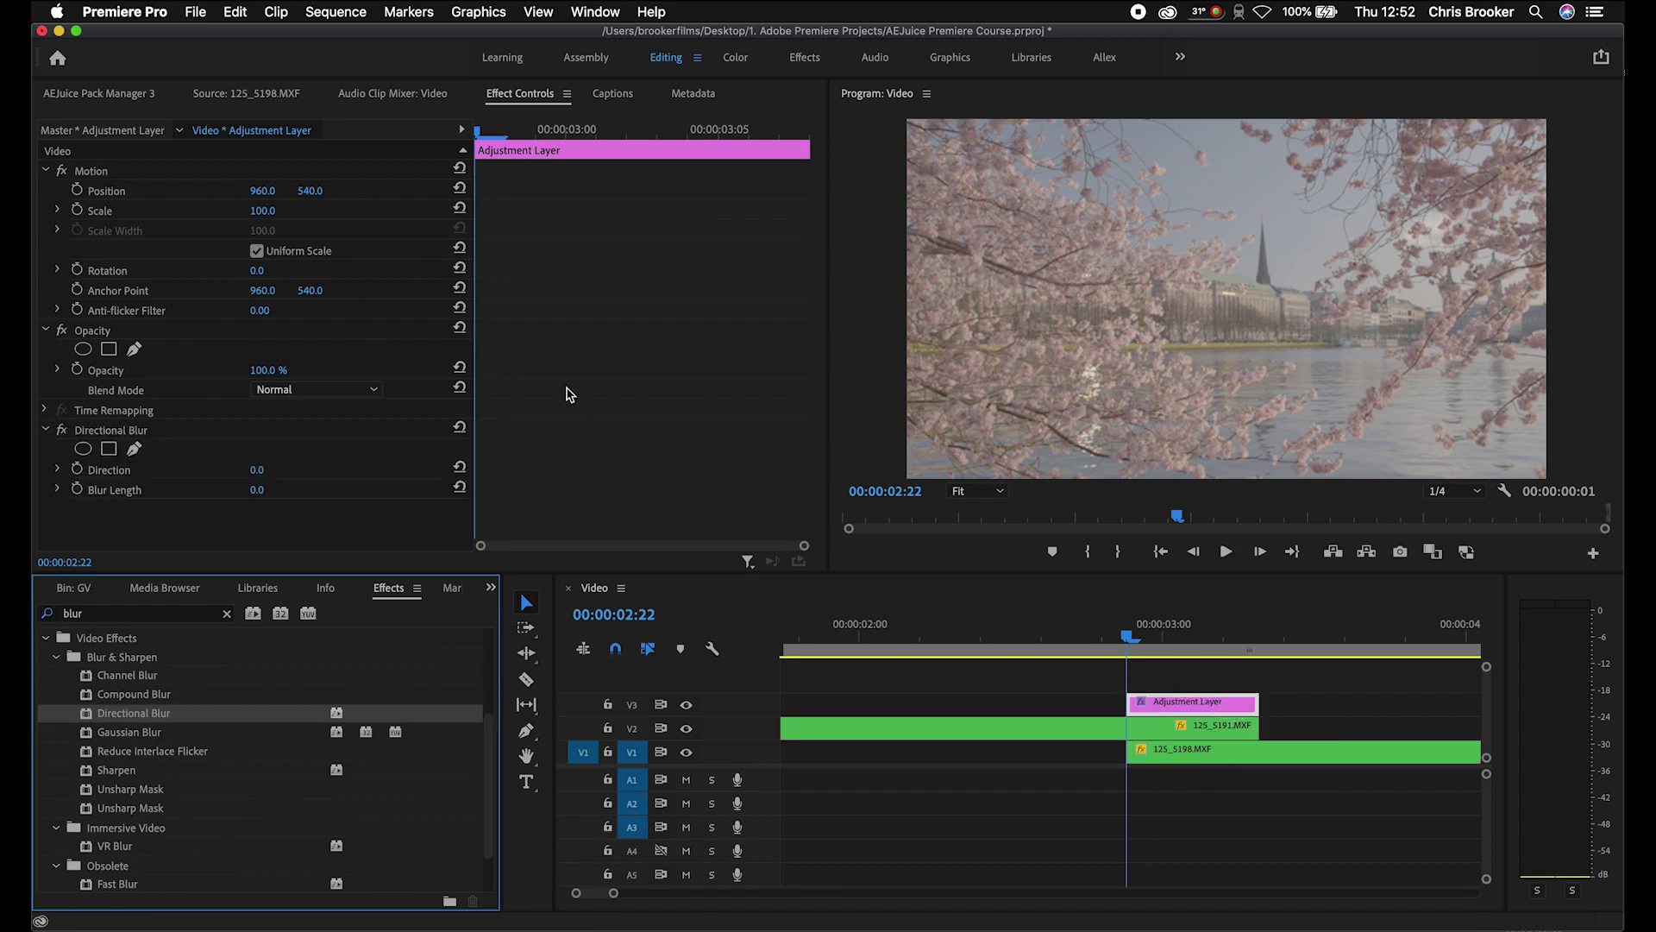
# Step: Set the Directional Blur's Direction to 90° and start Blur Length keyframing with 0 at 00:00:02:22
pyautogui.click(262, 469)
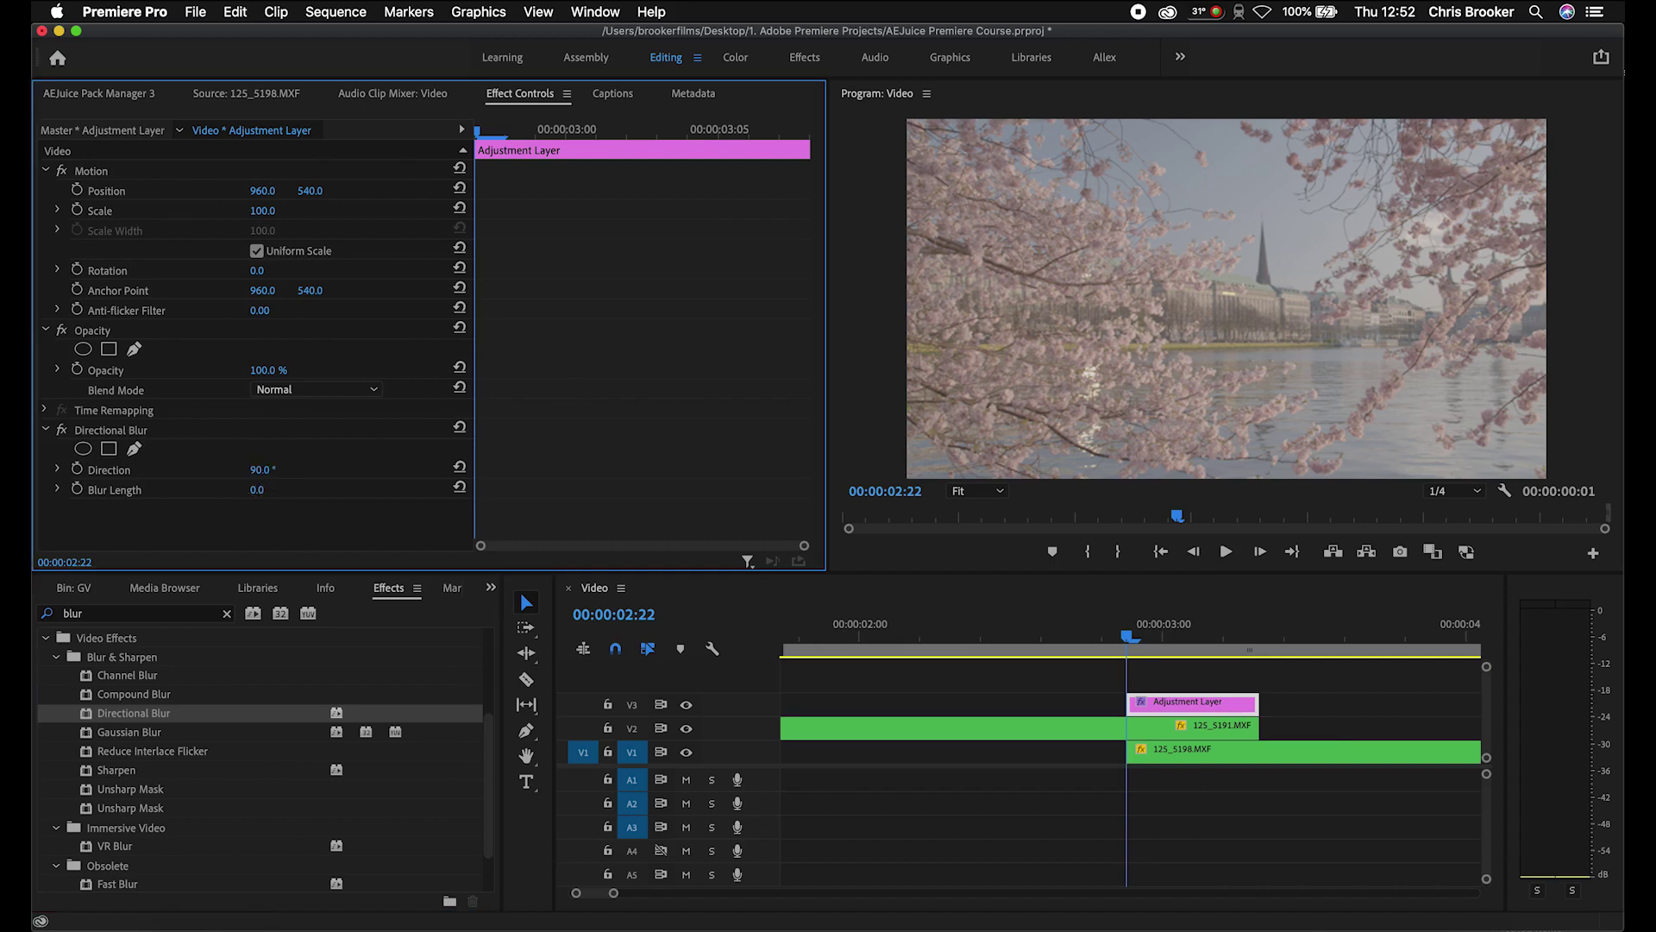
pyautogui.moveTo(258, 489)
pyautogui.mouseDown()
pyautogui.moveTo(293, 489)
pyautogui.moveTo(276, 490)
pyautogui.mouseUp()
pyautogui.click(78, 489)
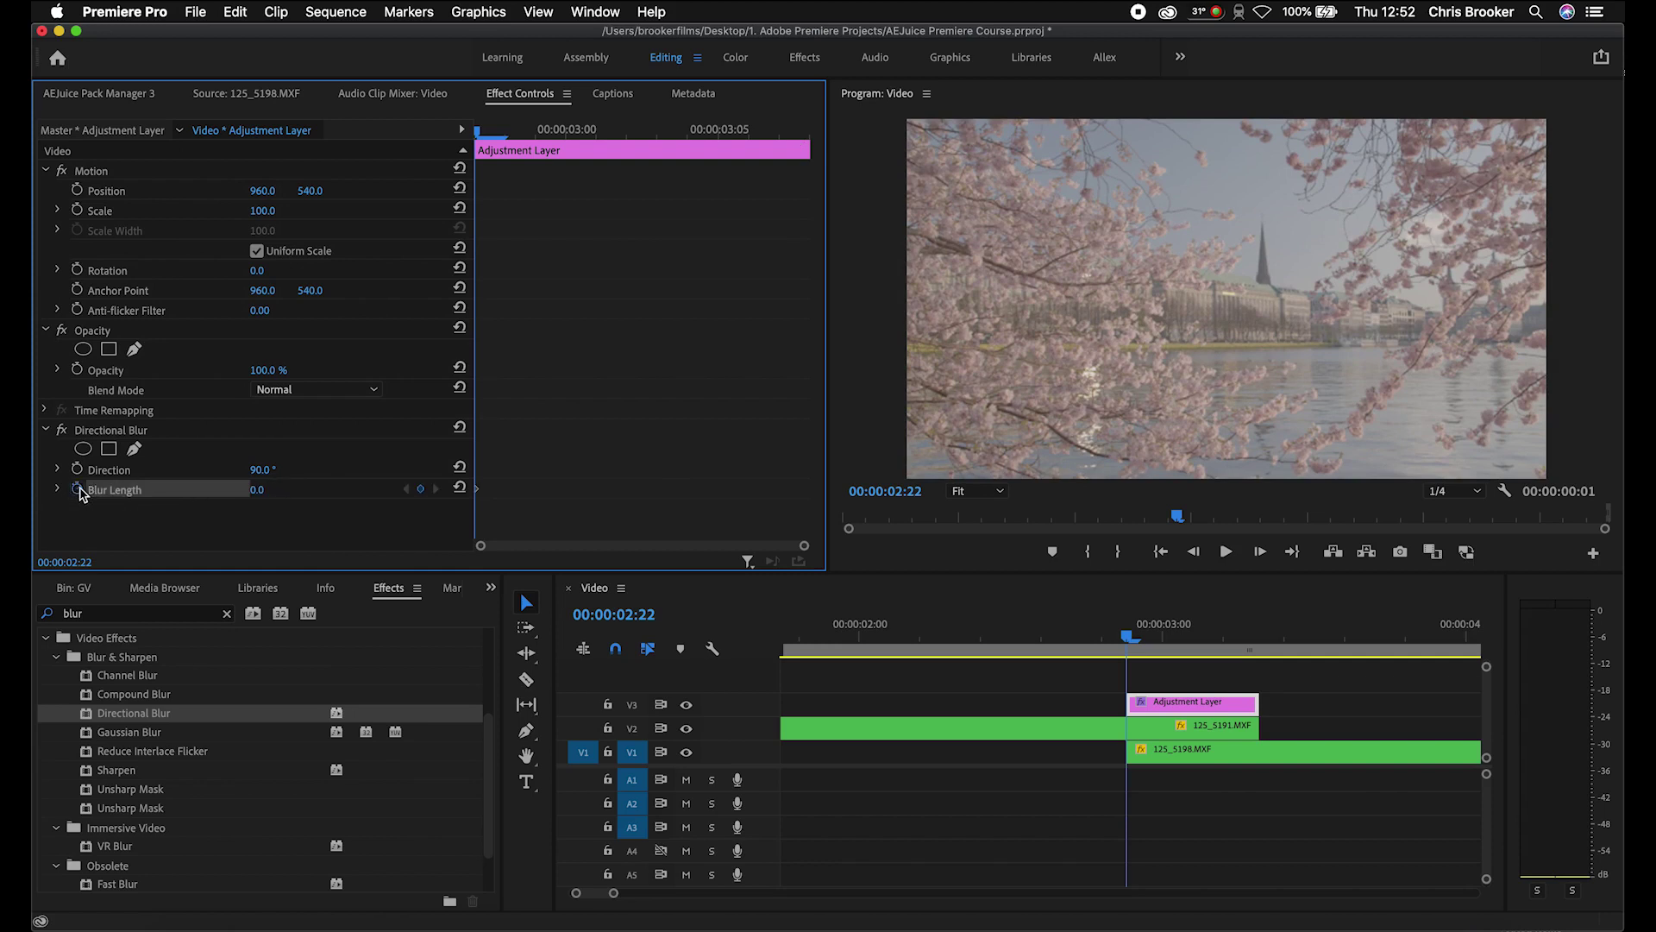
# Step: Add a Blur Length keyframe of 0 at the end of the adjustment layer and one of 51 at its midpoint, 00:00:03:02
pyautogui.moveTo(612, 128); pyautogui.dragTo(808, 138)
pyautogui.click(423, 490)
pyautogui.moveTo(712, 134); pyautogui.dragTo(627, 138)
pyautogui.moveTo(263, 494); pyautogui.dragTo(302, 494)
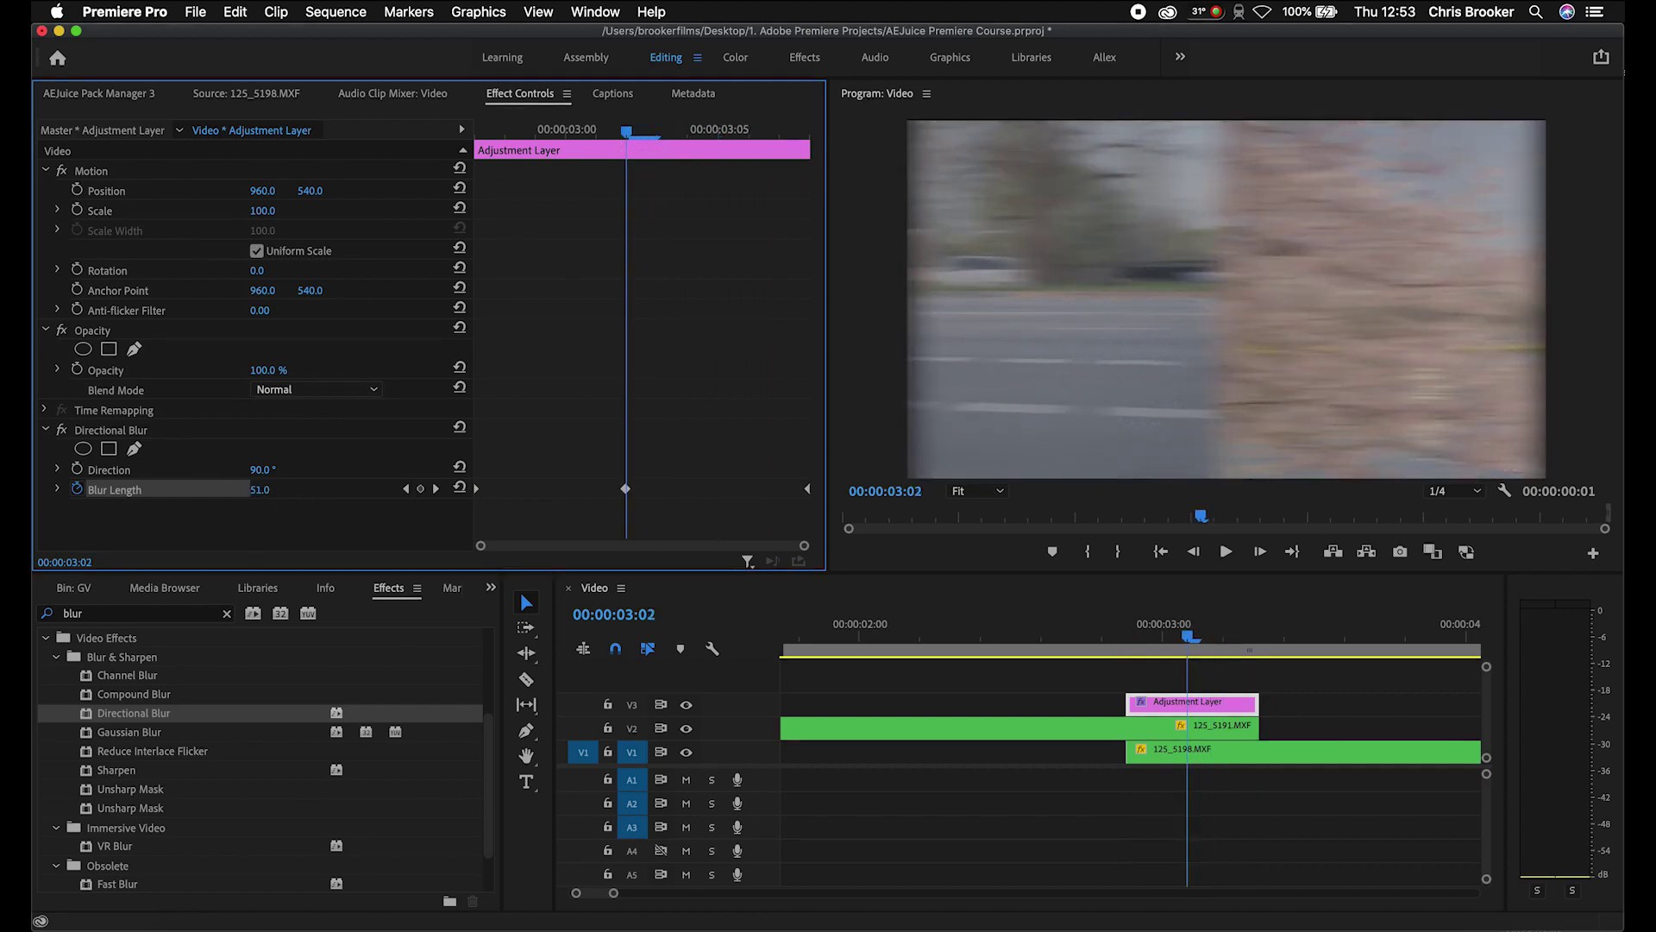
# Step: Play back the blurred whip pan several times and stop at its midpoint, 00:00:03:02
pyautogui.moveTo(1188, 637); pyautogui.dragTo(1044, 655)
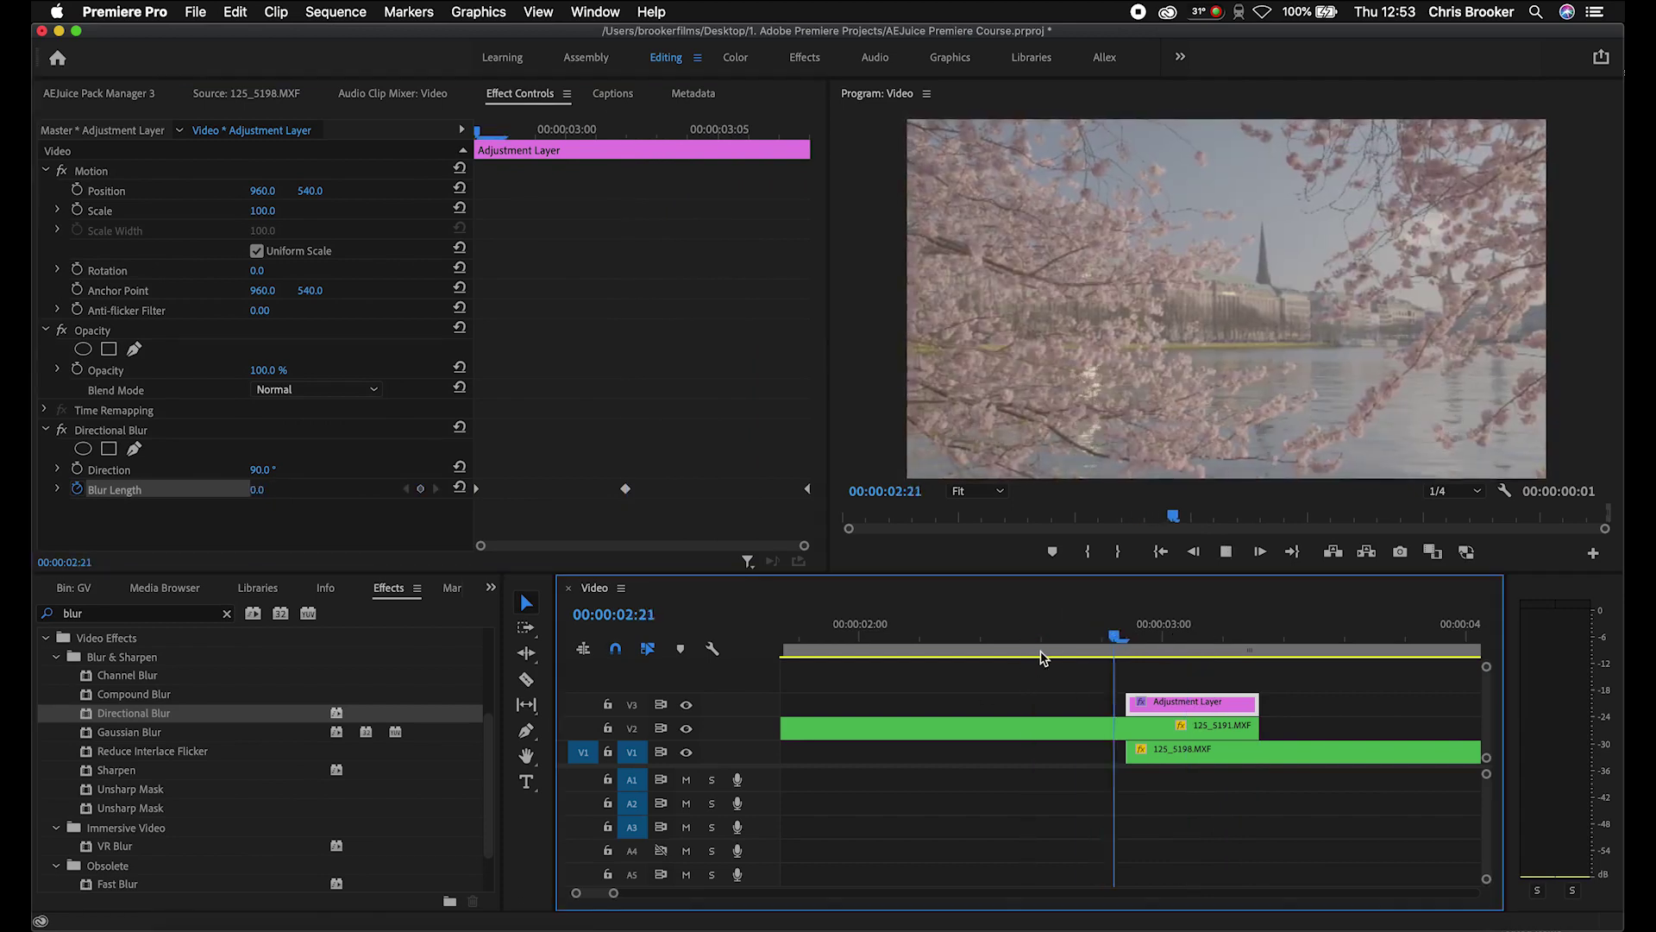
pyautogui.press('space')
pyautogui.click(1044, 654)
pyautogui.press('space')
pyautogui.click(1073, 639)
pyautogui.press('space')
pyautogui.click(1085, 637)
pyautogui.press('space')
pyautogui.press('space')
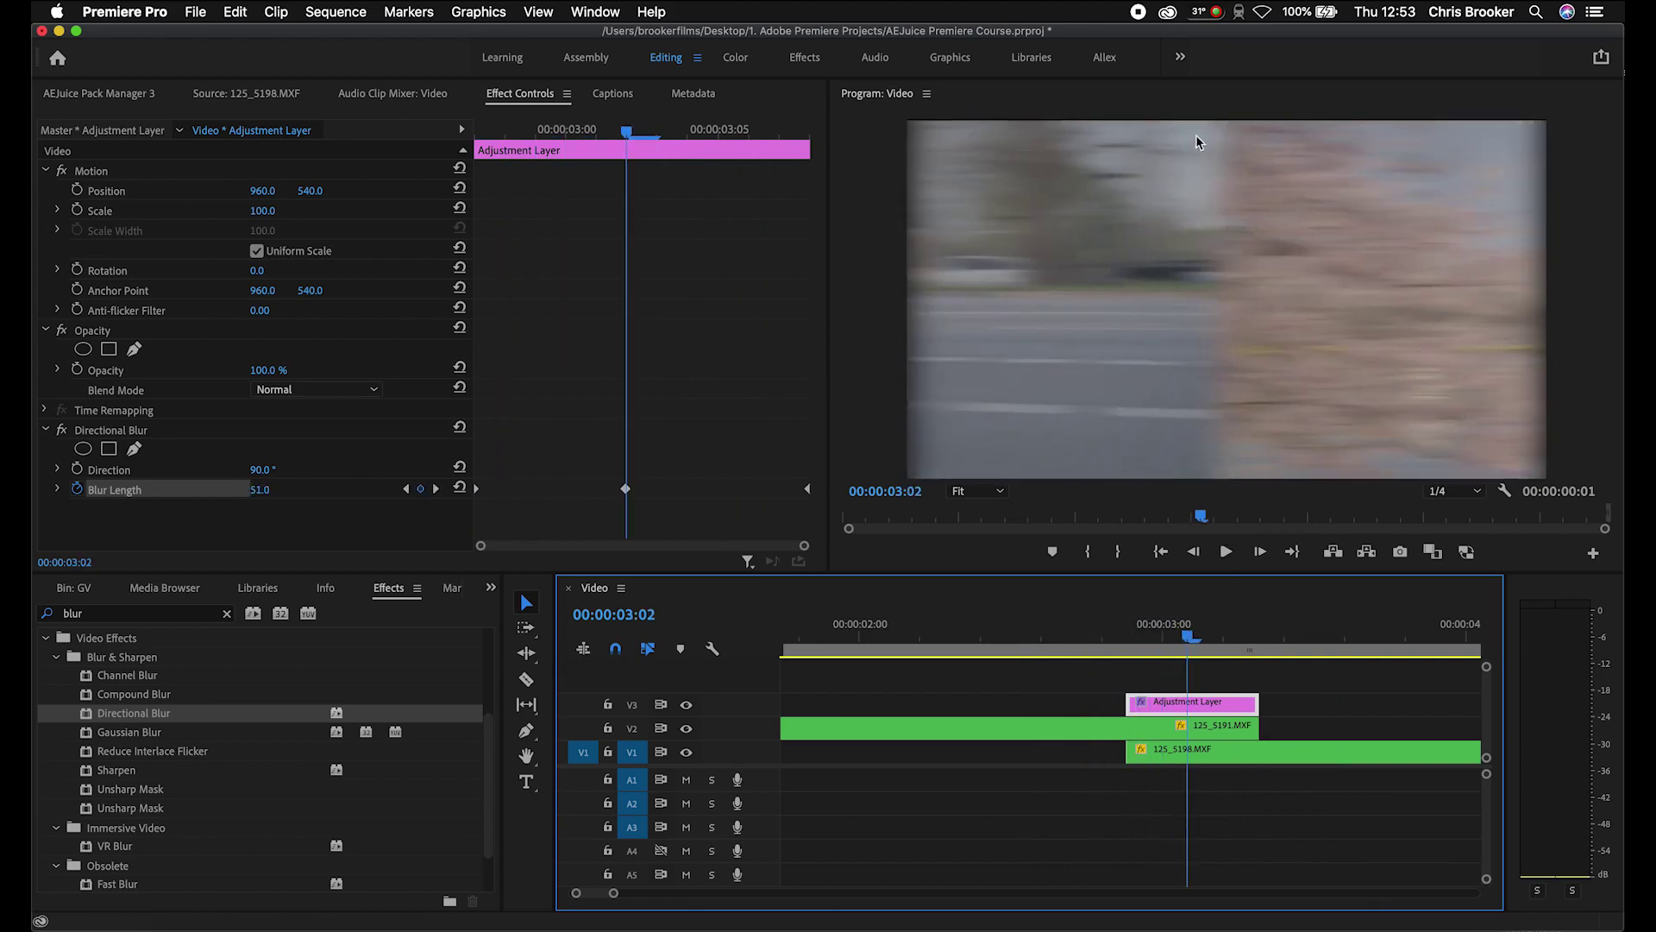
# Step: Hide and show the V3 adjustment layer to compare the midpoint with and without blur, and replay the transition
pyautogui.click(688, 705)
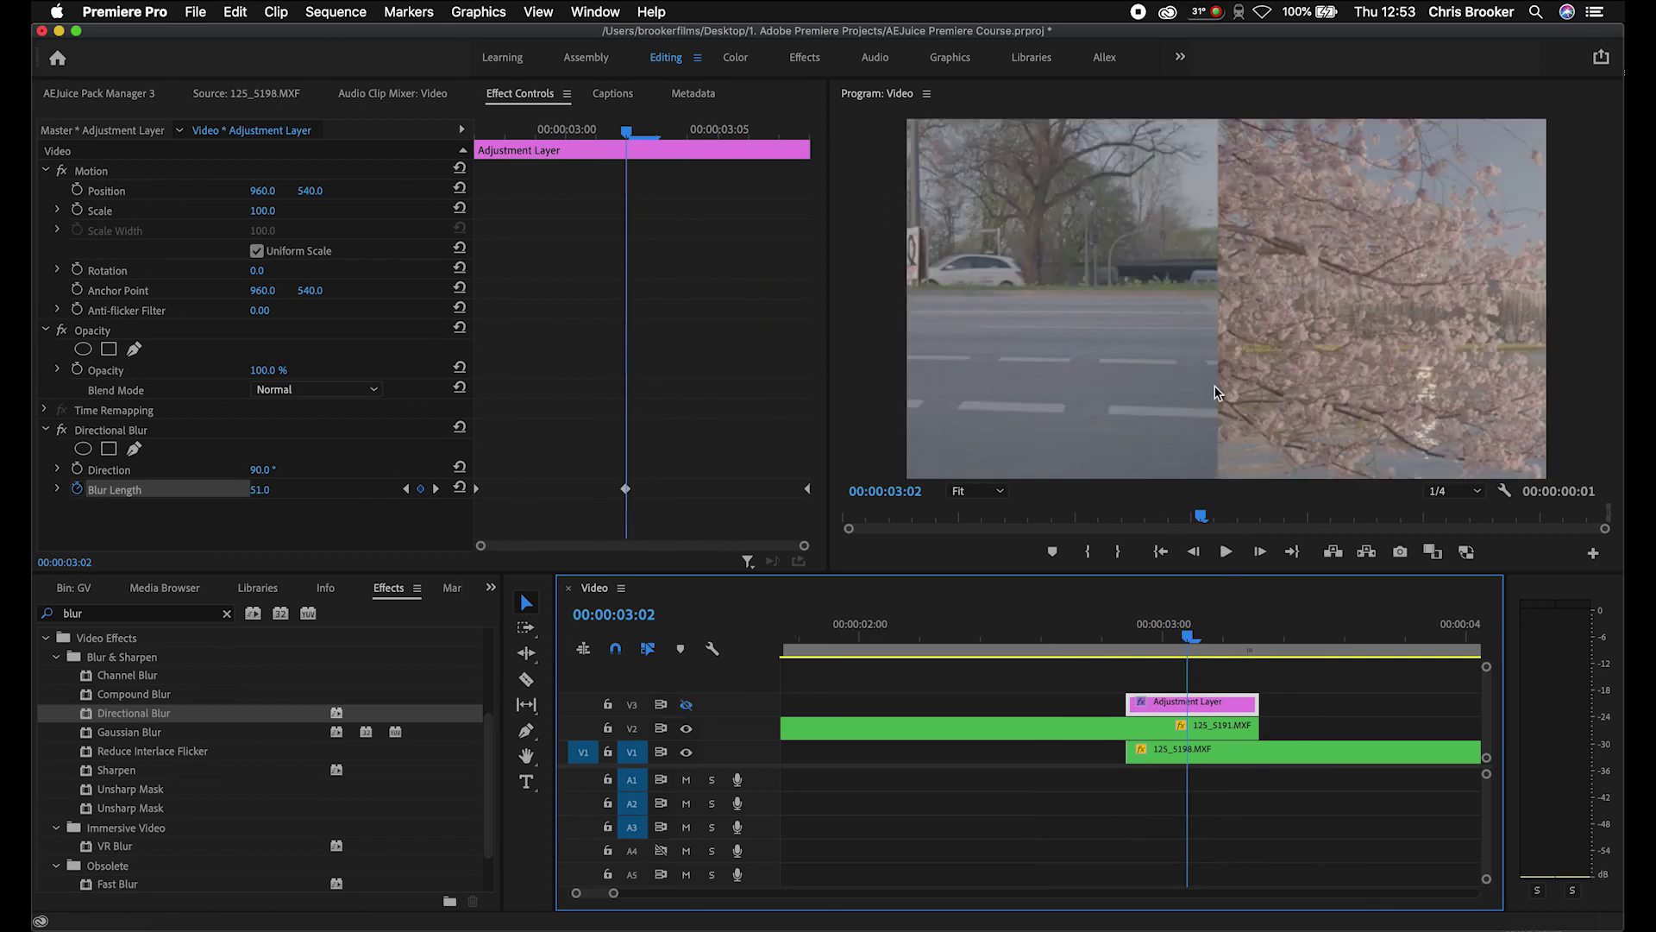
pyautogui.click(687, 706)
pyautogui.moveTo(1143, 624); pyautogui.dragTo(1119, 623)
pyautogui.press('space')
pyautogui.click(1117, 623)
pyautogui.press('space')
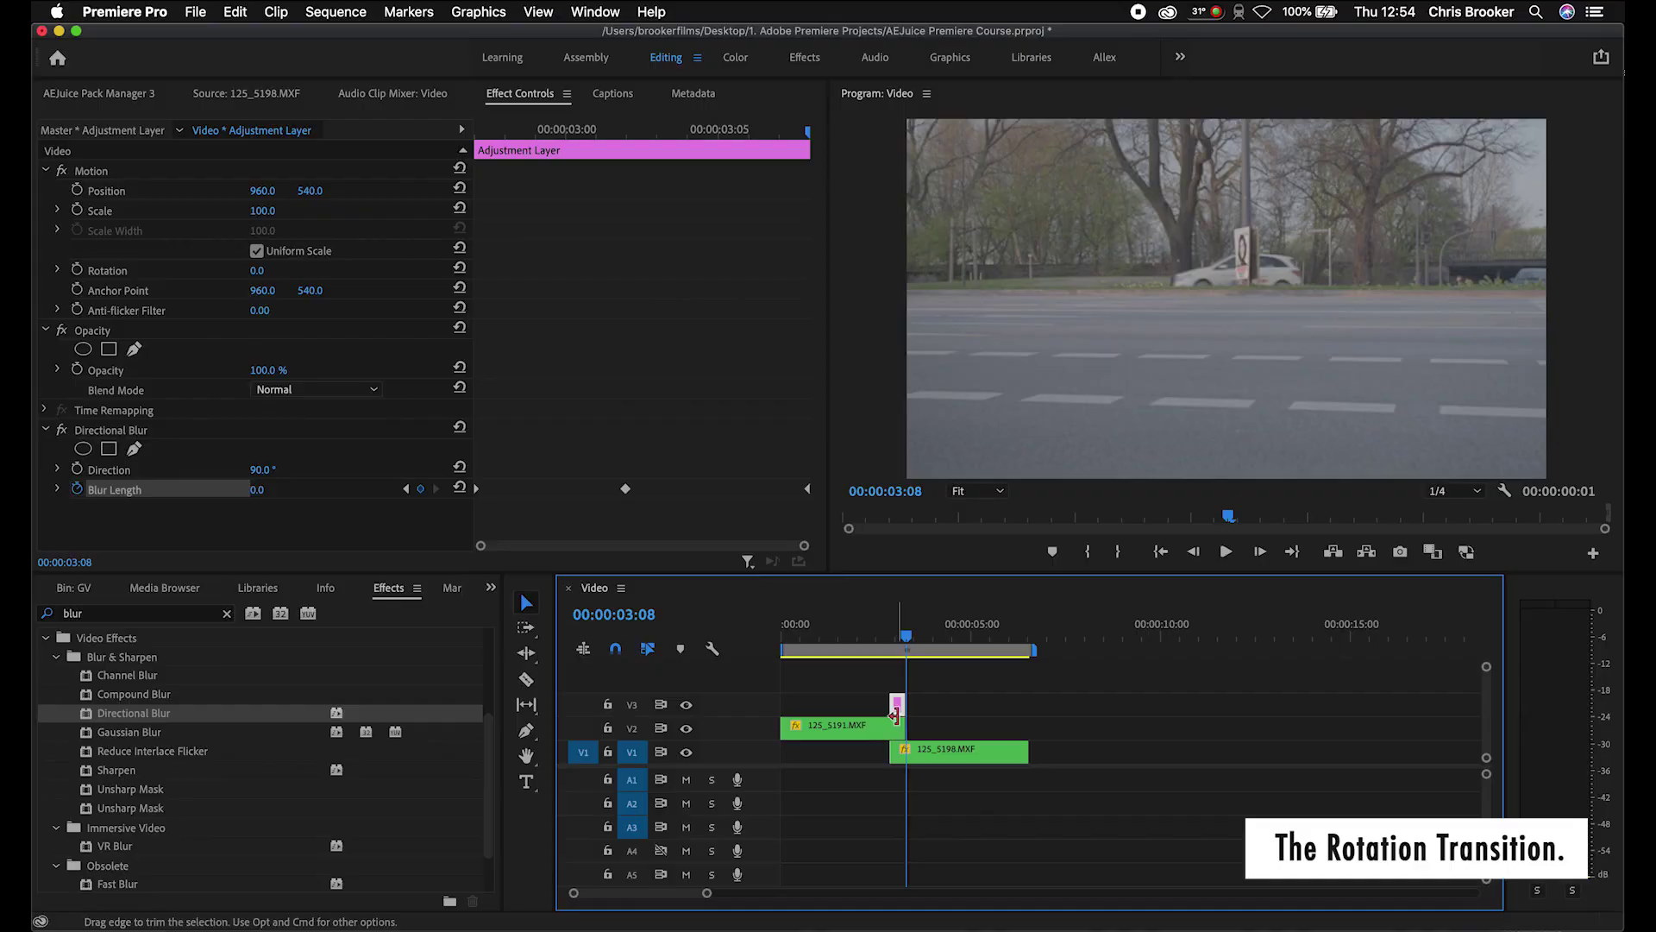
# Step: Remove all Position keyframes from the 125_5191.MXF clip with the playhead at the start of the overlap, 00:00:02:22
pyautogui.click(895, 722)
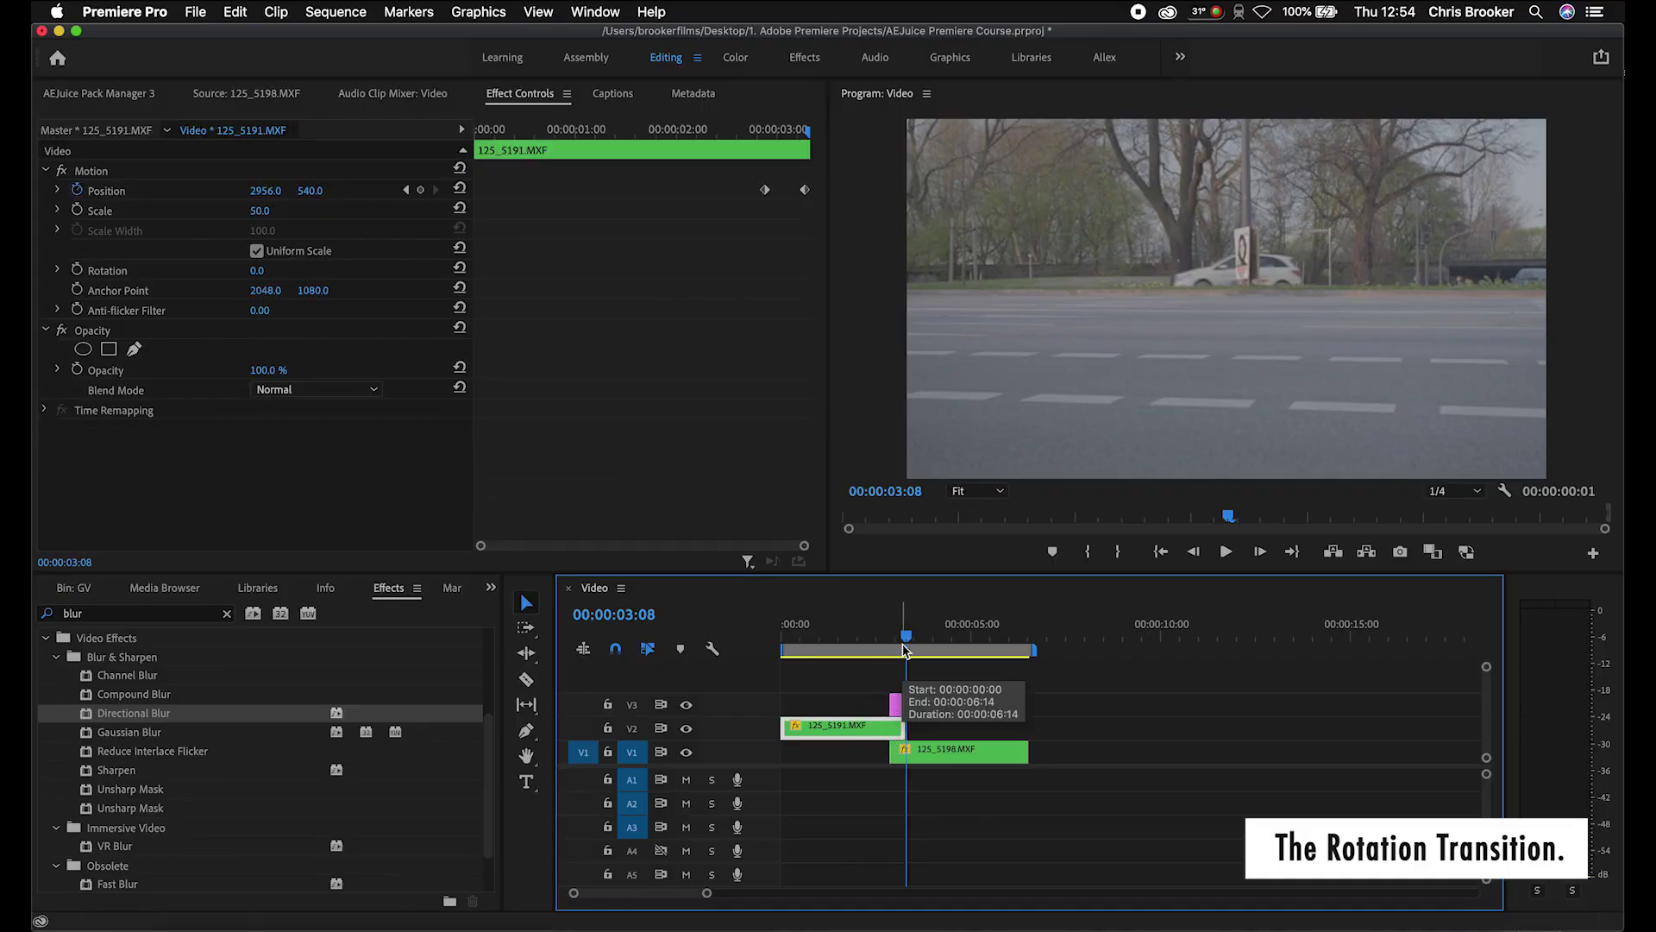
pyautogui.press('=')
pyautogui.press('=')
pyautogui.press('=')
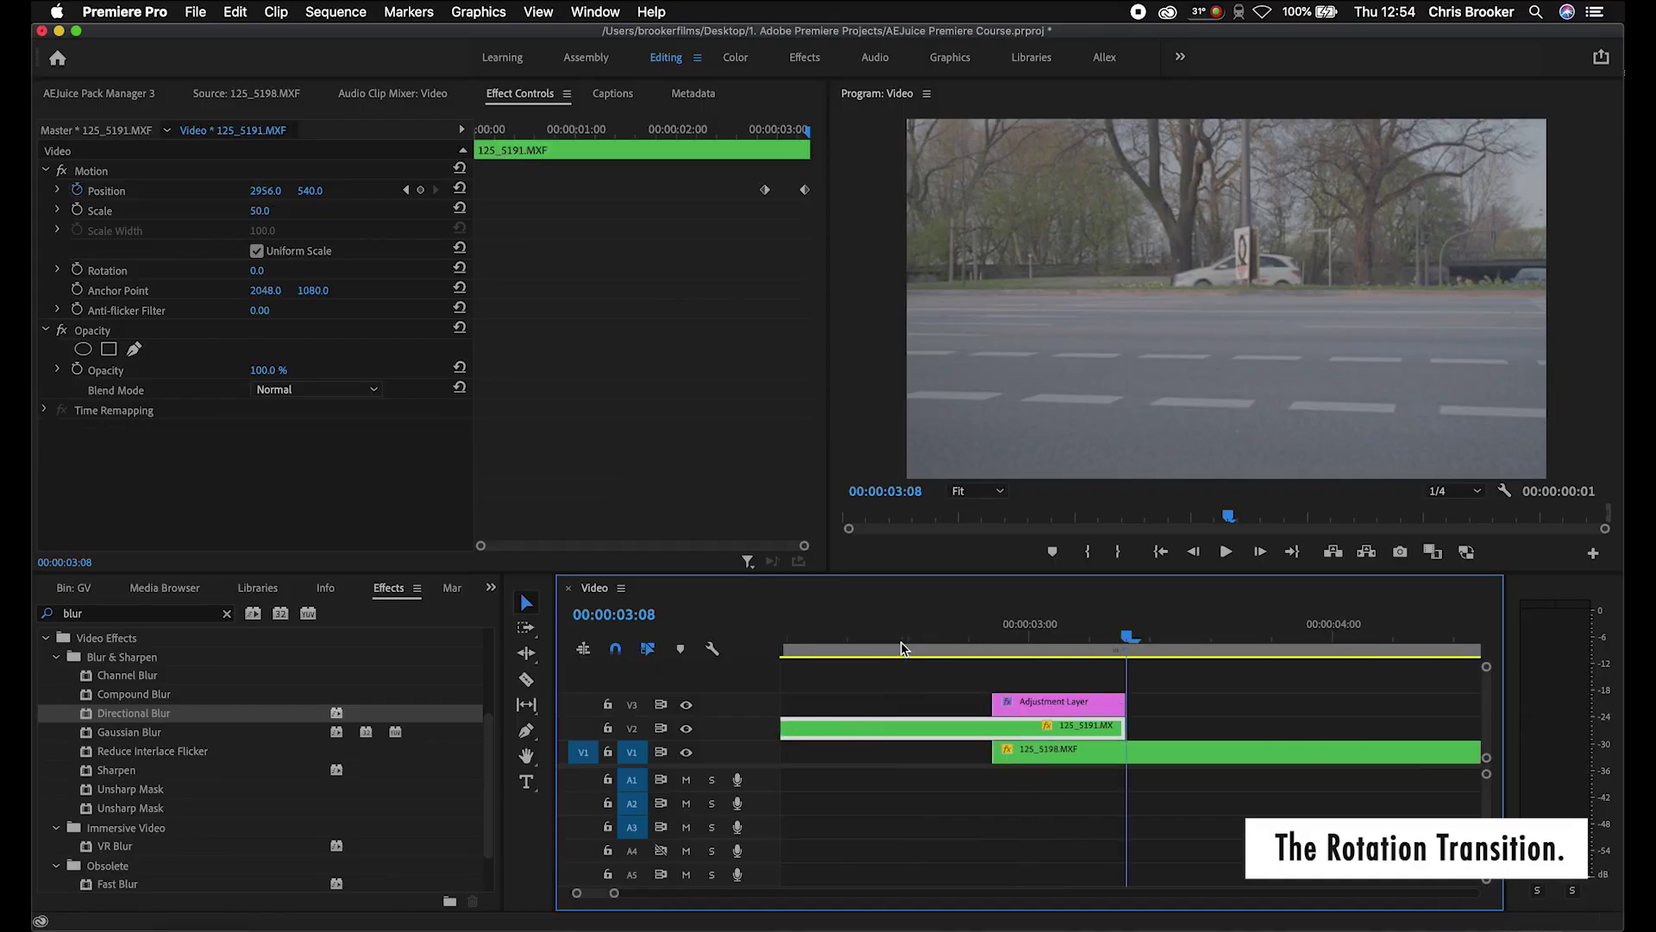
pyautogui.click(993, 638)
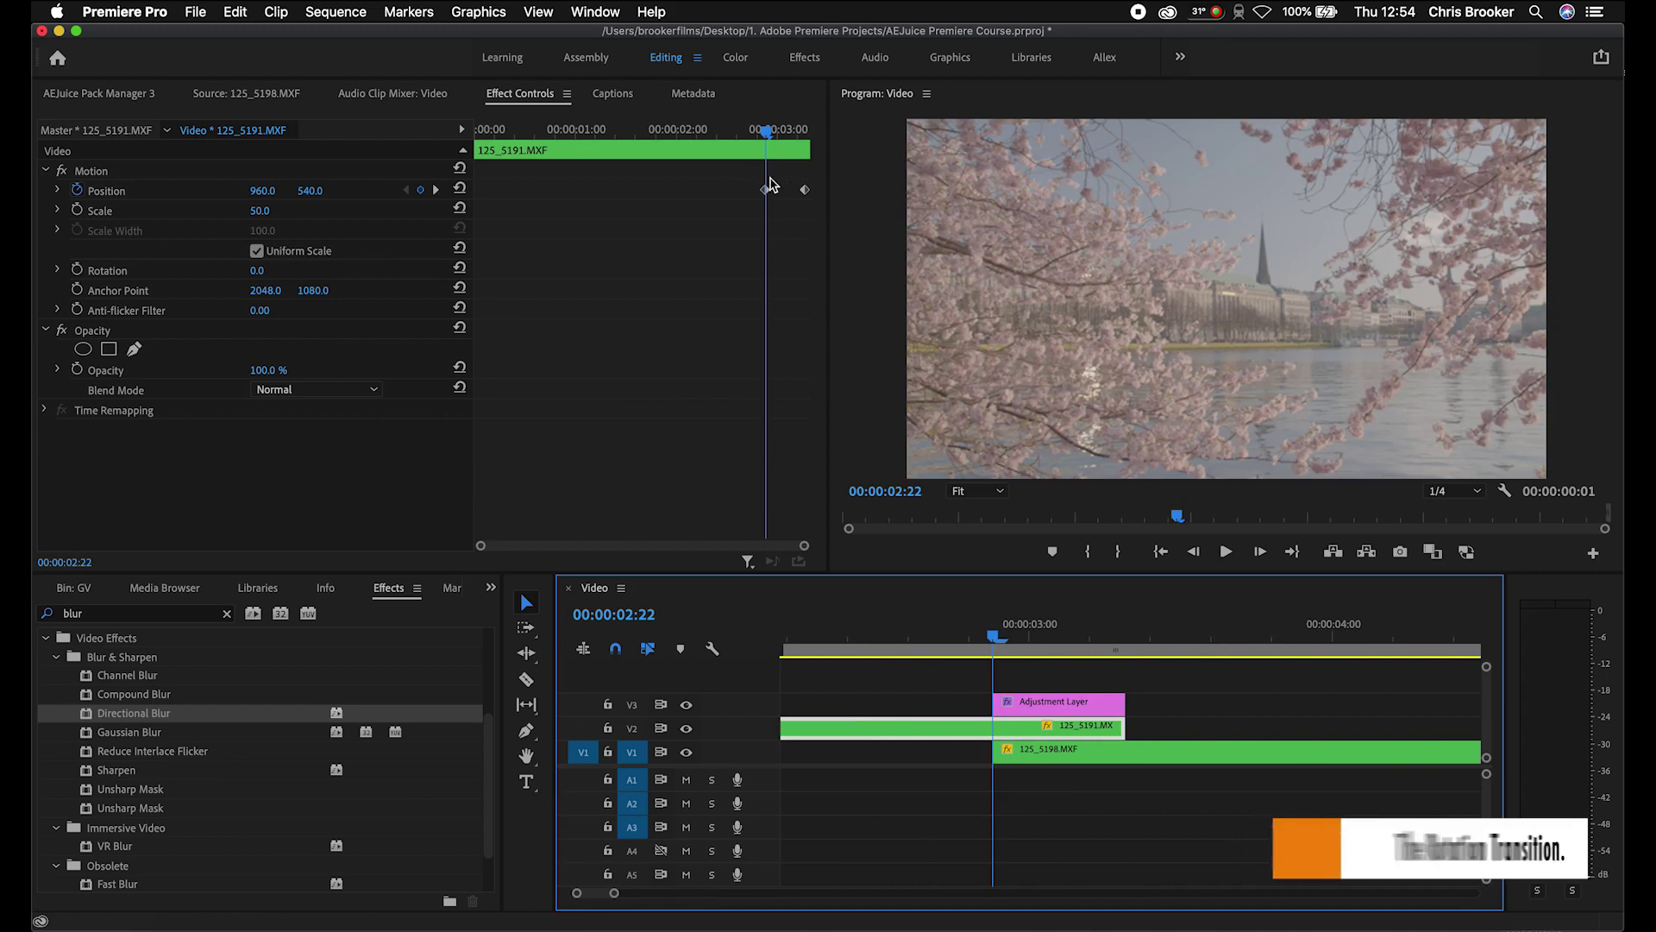
pyautogui.click(77, 190)
pyautogui.click(993, 511)
# Step: Remove all Position keyframes from the 125_5198.MXF clip with the playhead beyond its last keyframe, at 00:00:03:10
pyautogui.click(1087, 748)
pyautogui.moveTo(489, 129); pyautogui.dragTo(522, 129)
pyautogui.click(78, 191)
pyautogui.click(968, 511)
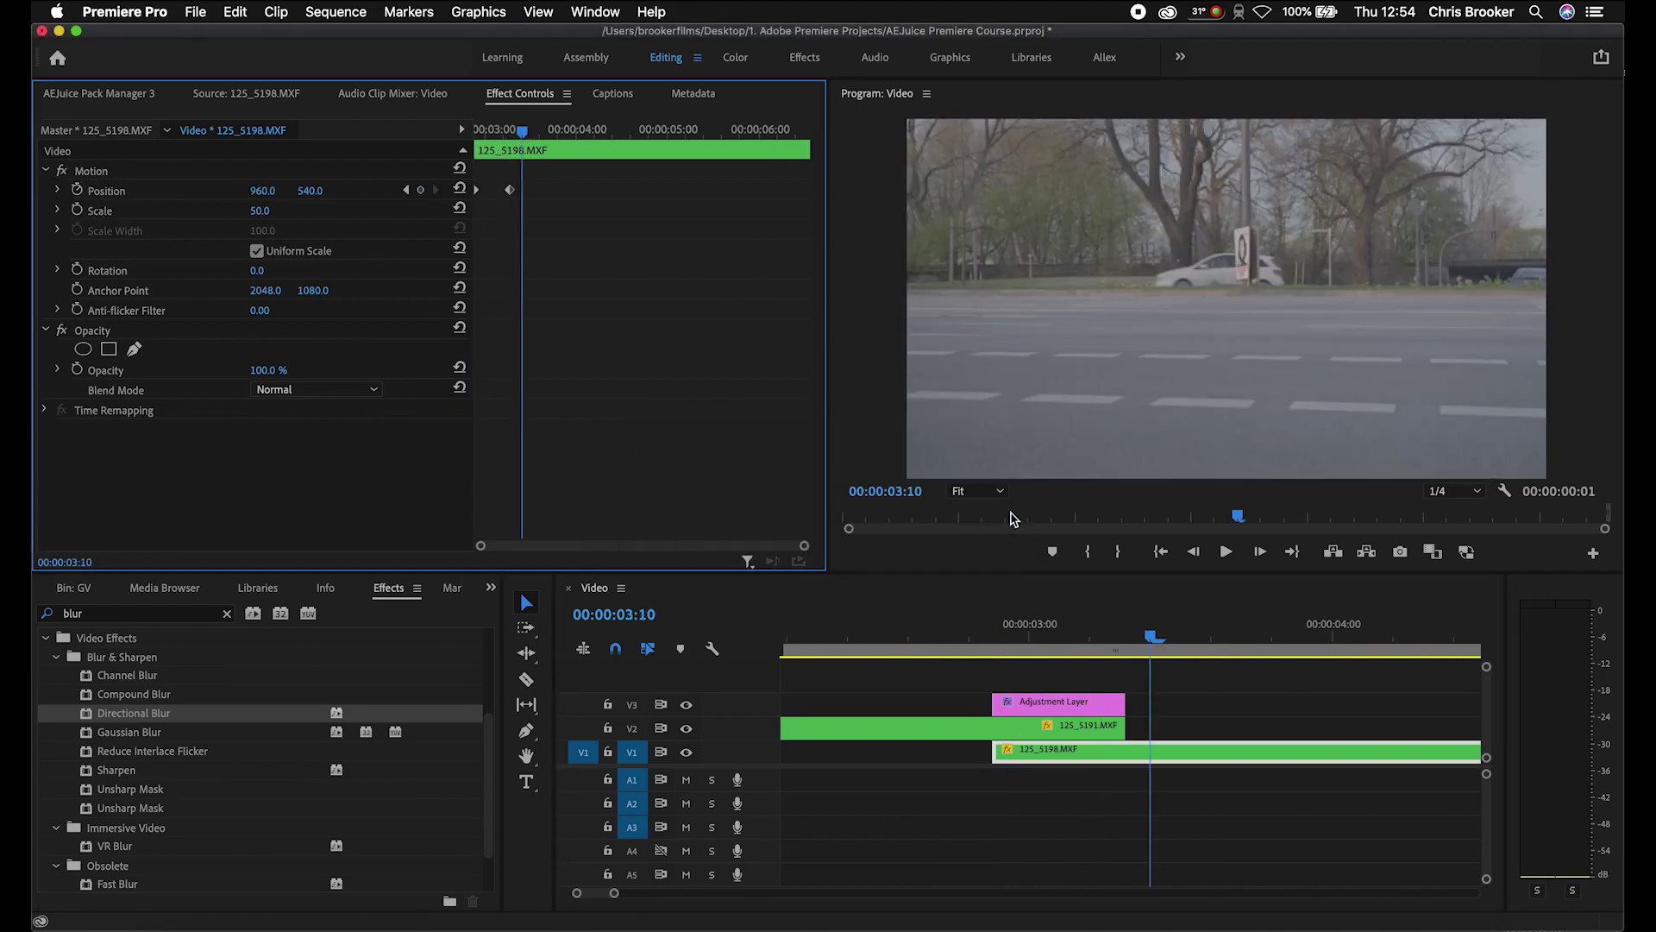
# Step: Start Rotation keyframing on the 125_5191.MXF clip with a value of 0 at 00:00:02:22
pyautogui.click(1045, 733)
pyautogui.moveTo(668, 129); pyautogui.dragTo(661, 129)
pyautogui.click(1450, 639)
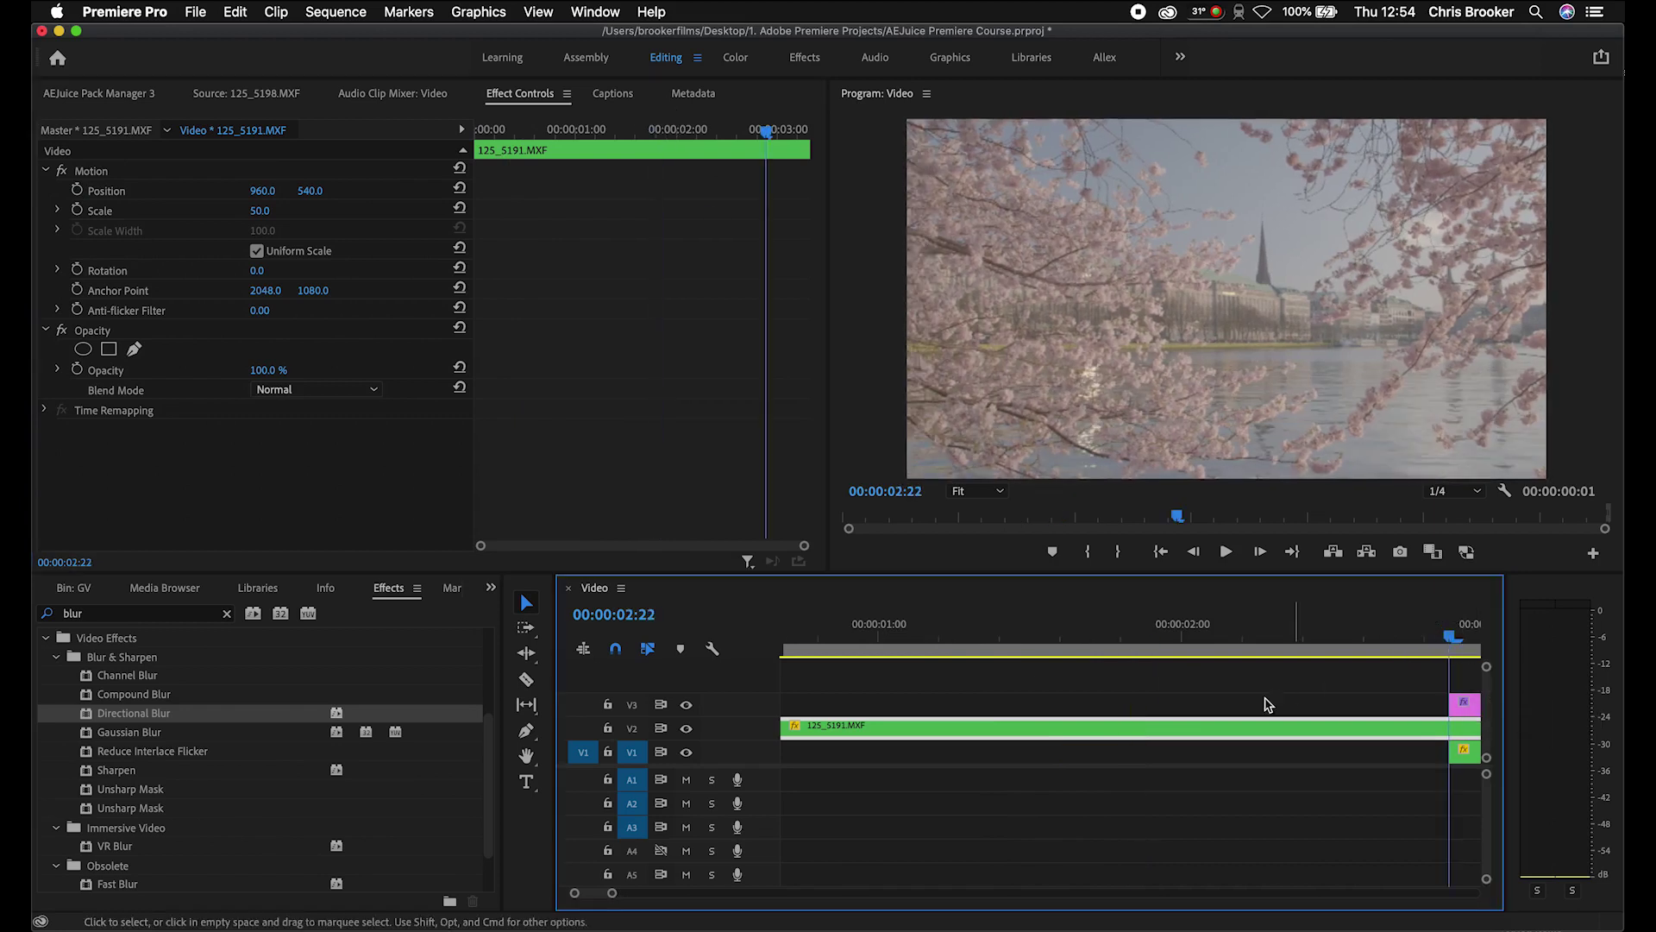
pyautogui.scroll(-5, 1284, 696)
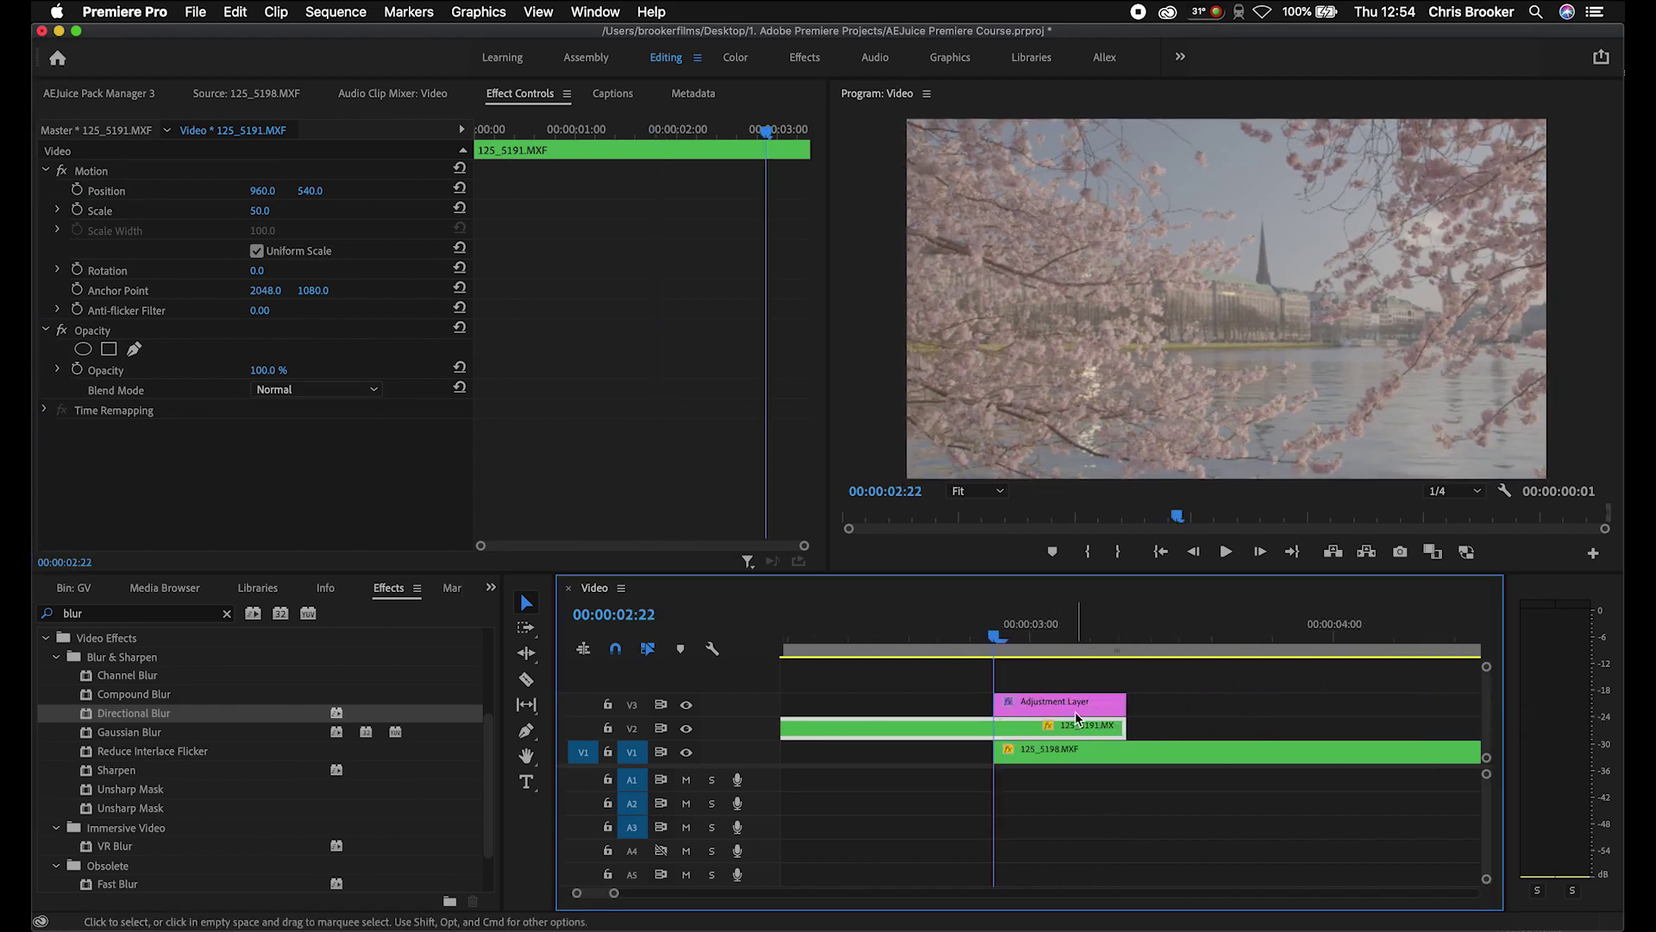
pyautogui.click(78, 271)
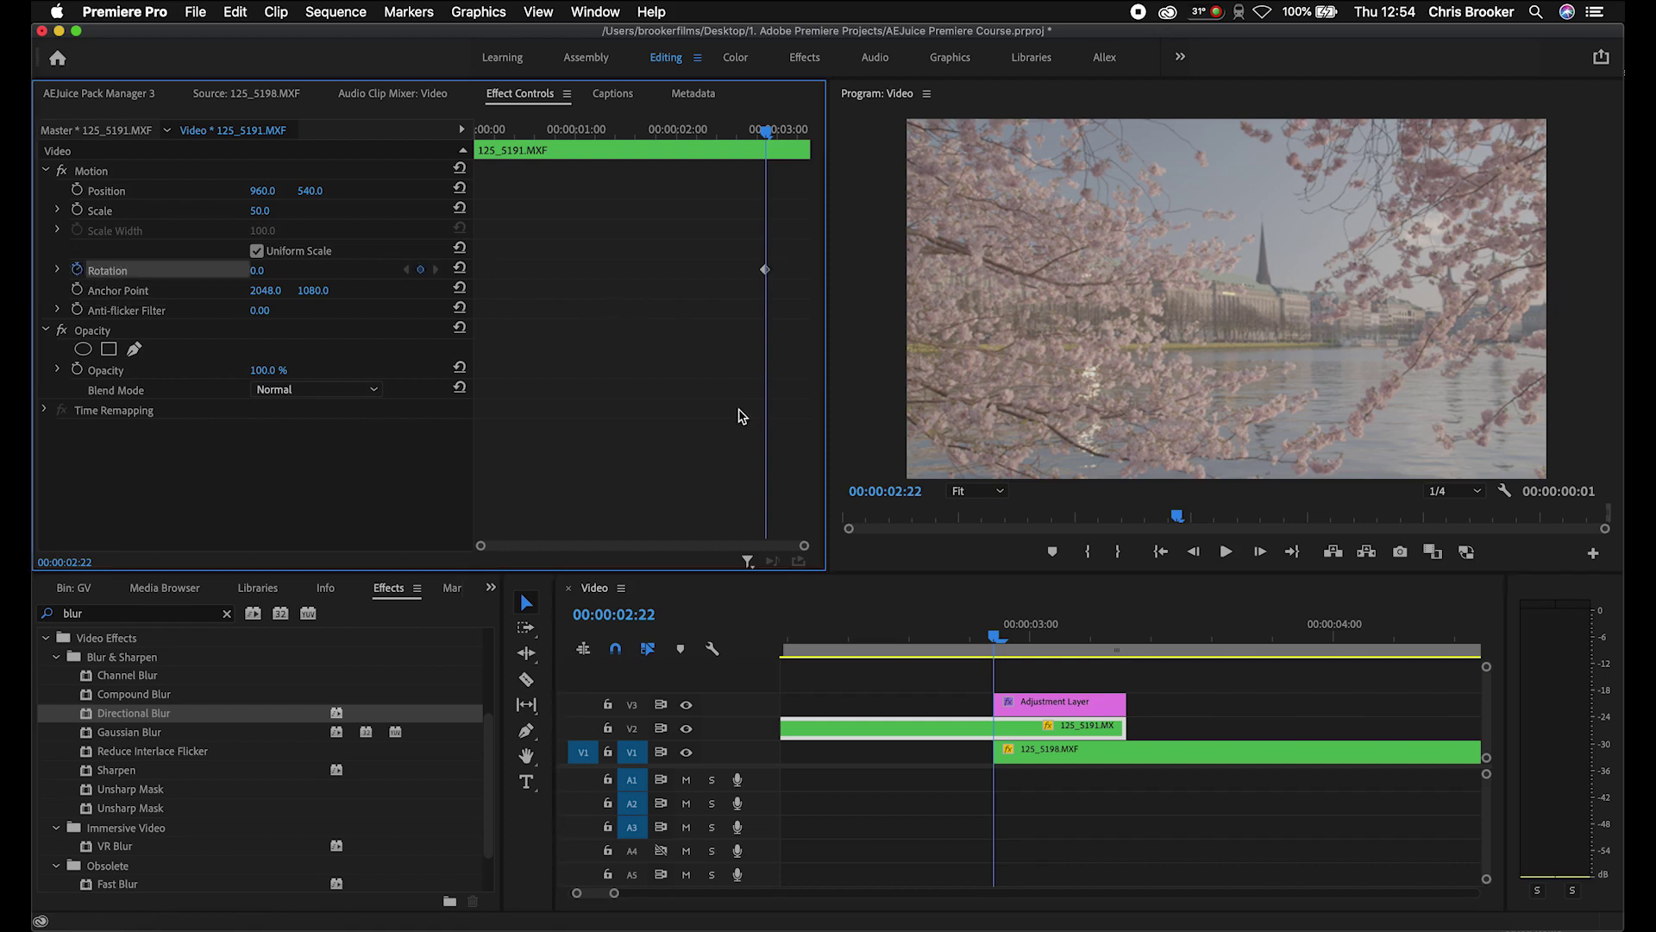
# Step: Add a Rotation keyframe of 180° to the 125_5191.MXF clip near its end, at 00:00:03:07
pyautogui.press('space')
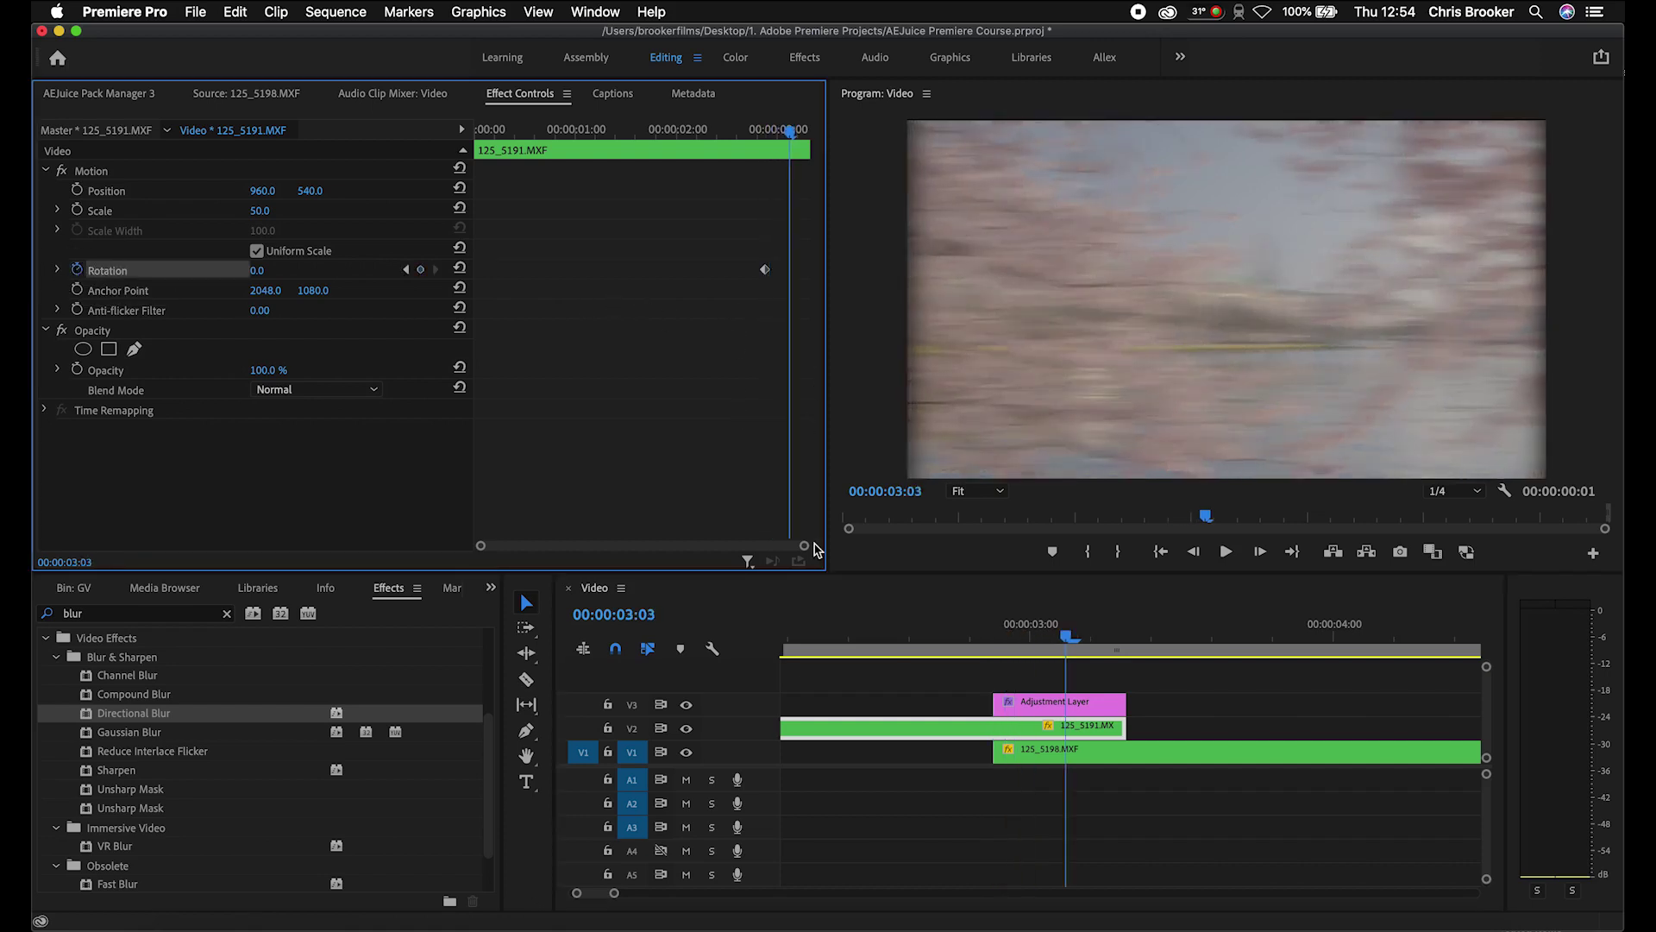
pyautogui.press('Left')
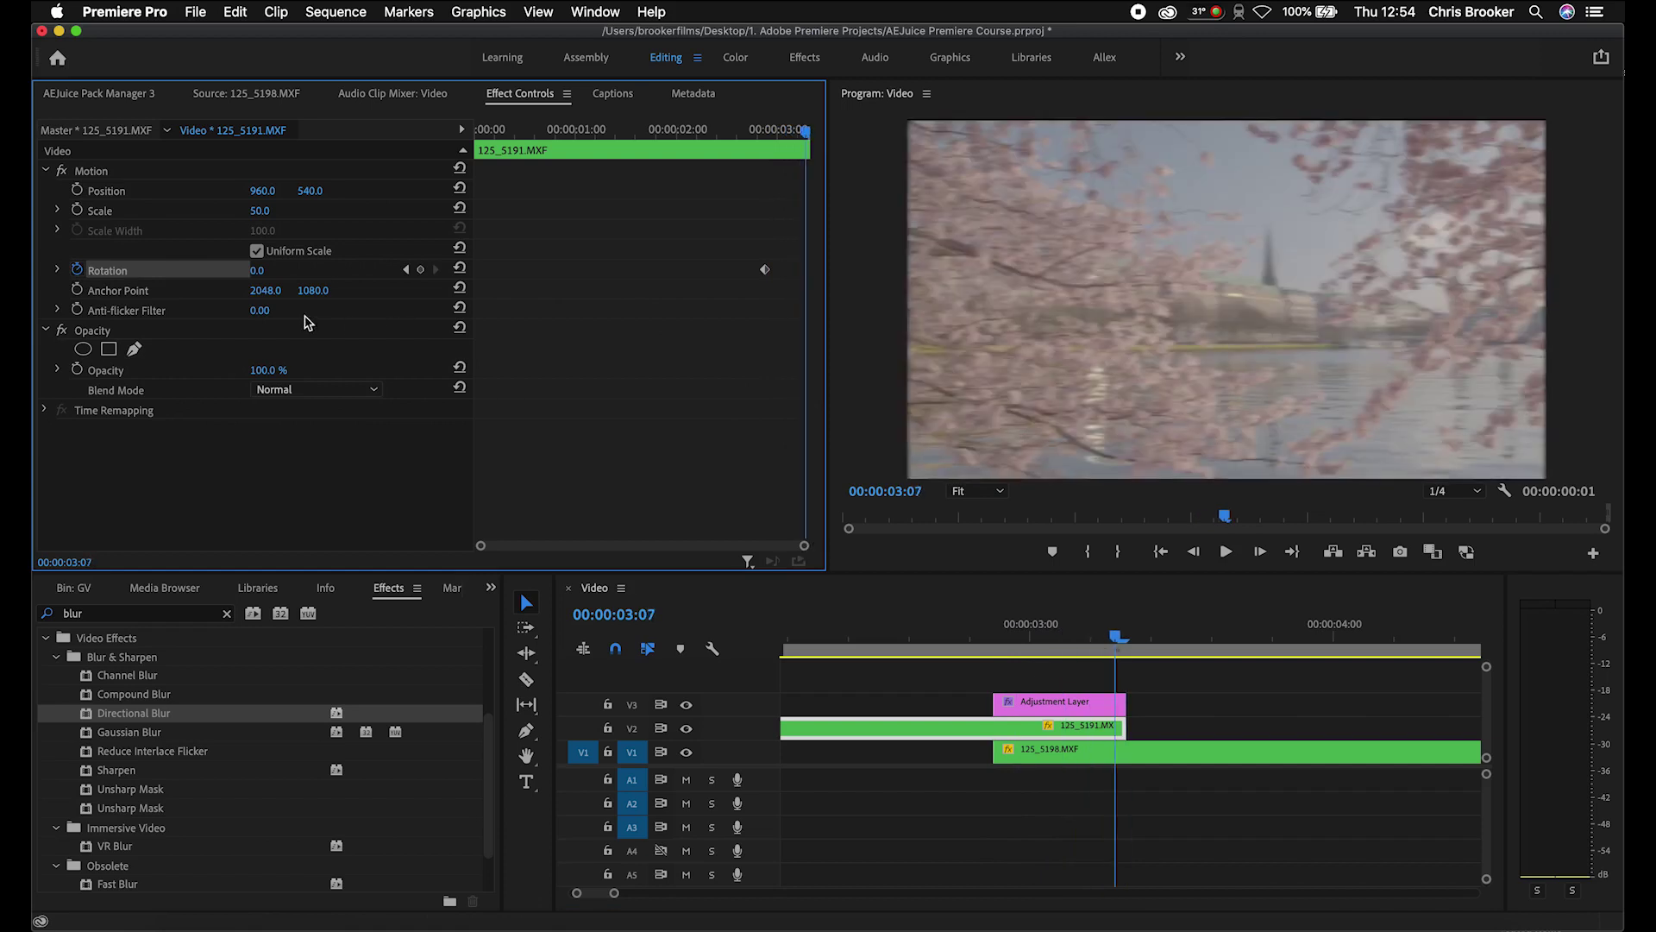
pyautogui.moveTo(257, 270); pyautogui.dragTo(403, 270)
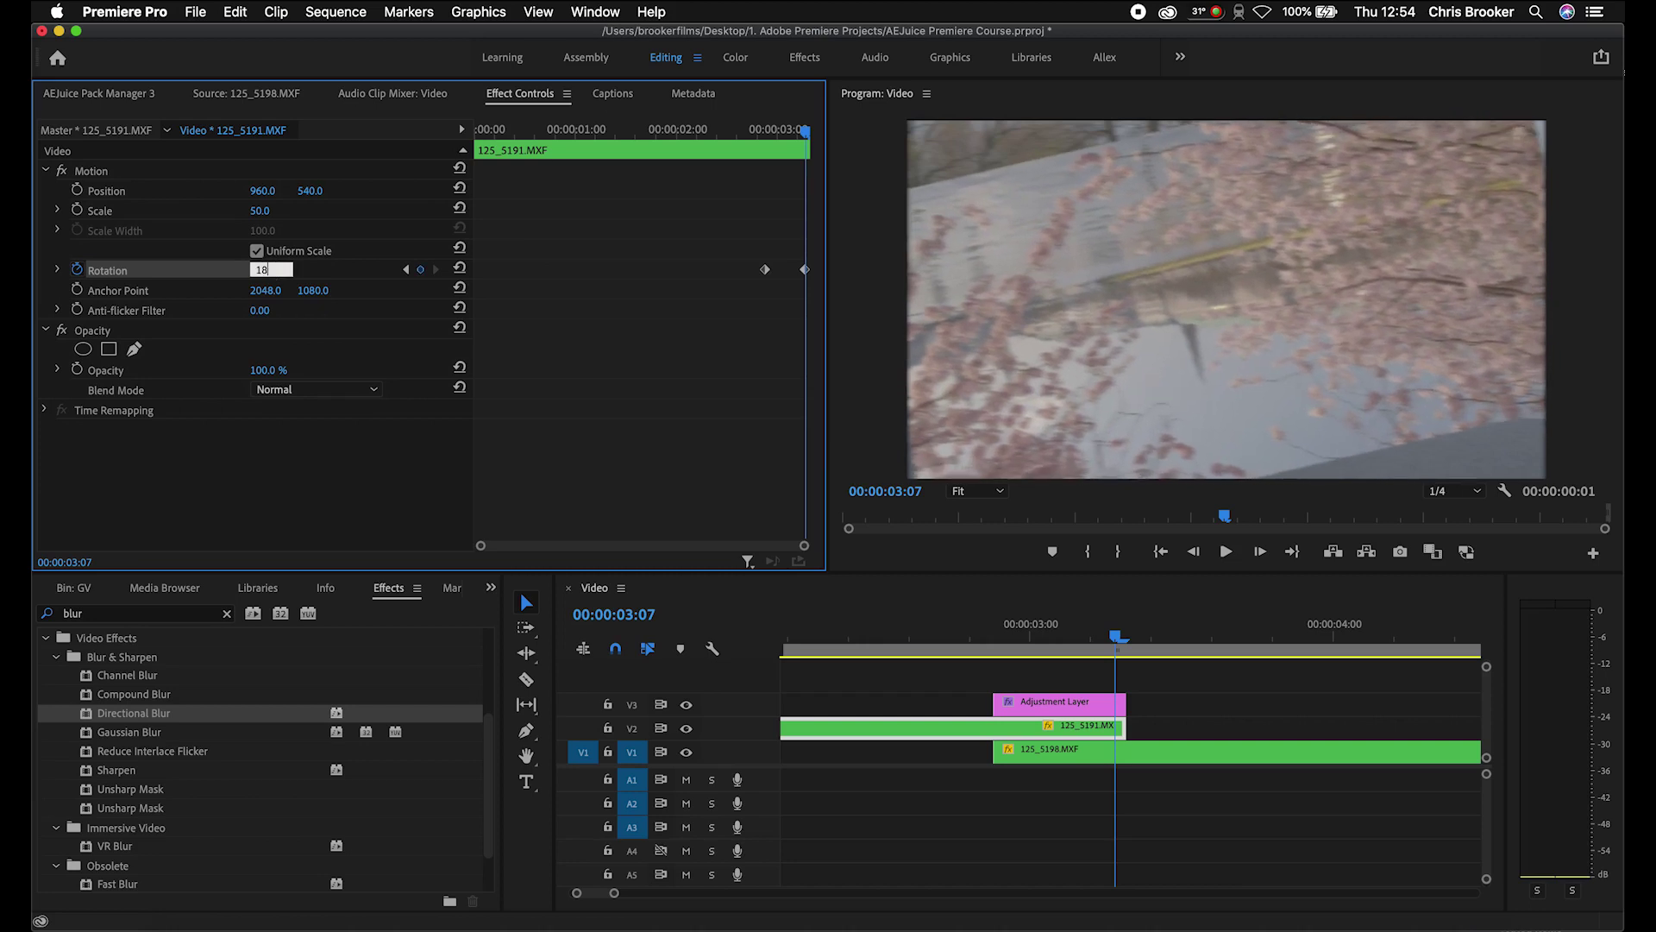
pyautogui.write('0')
pyautogui.press('Return')
pyautogui.moveTo(803, 130)
pyautogui.mouseDown()
pyautogui.moveTo(758, 132)
pyautogui.moveTo(807, 142)
pyautogui.mouseUp()
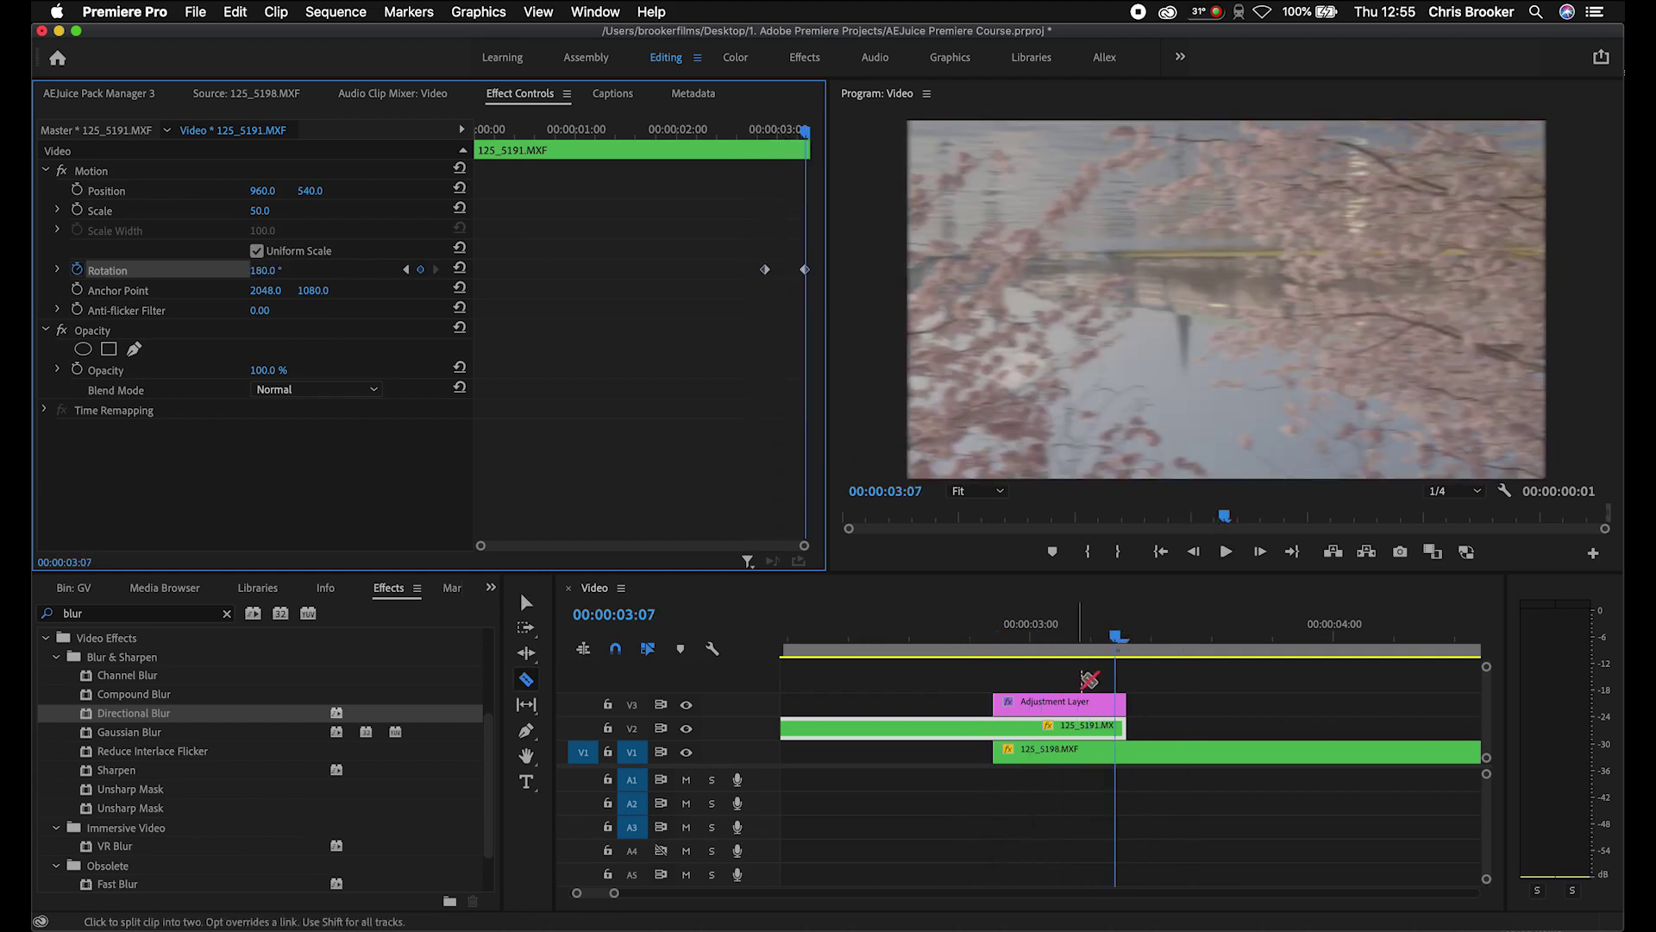
pyautogui.press('v')
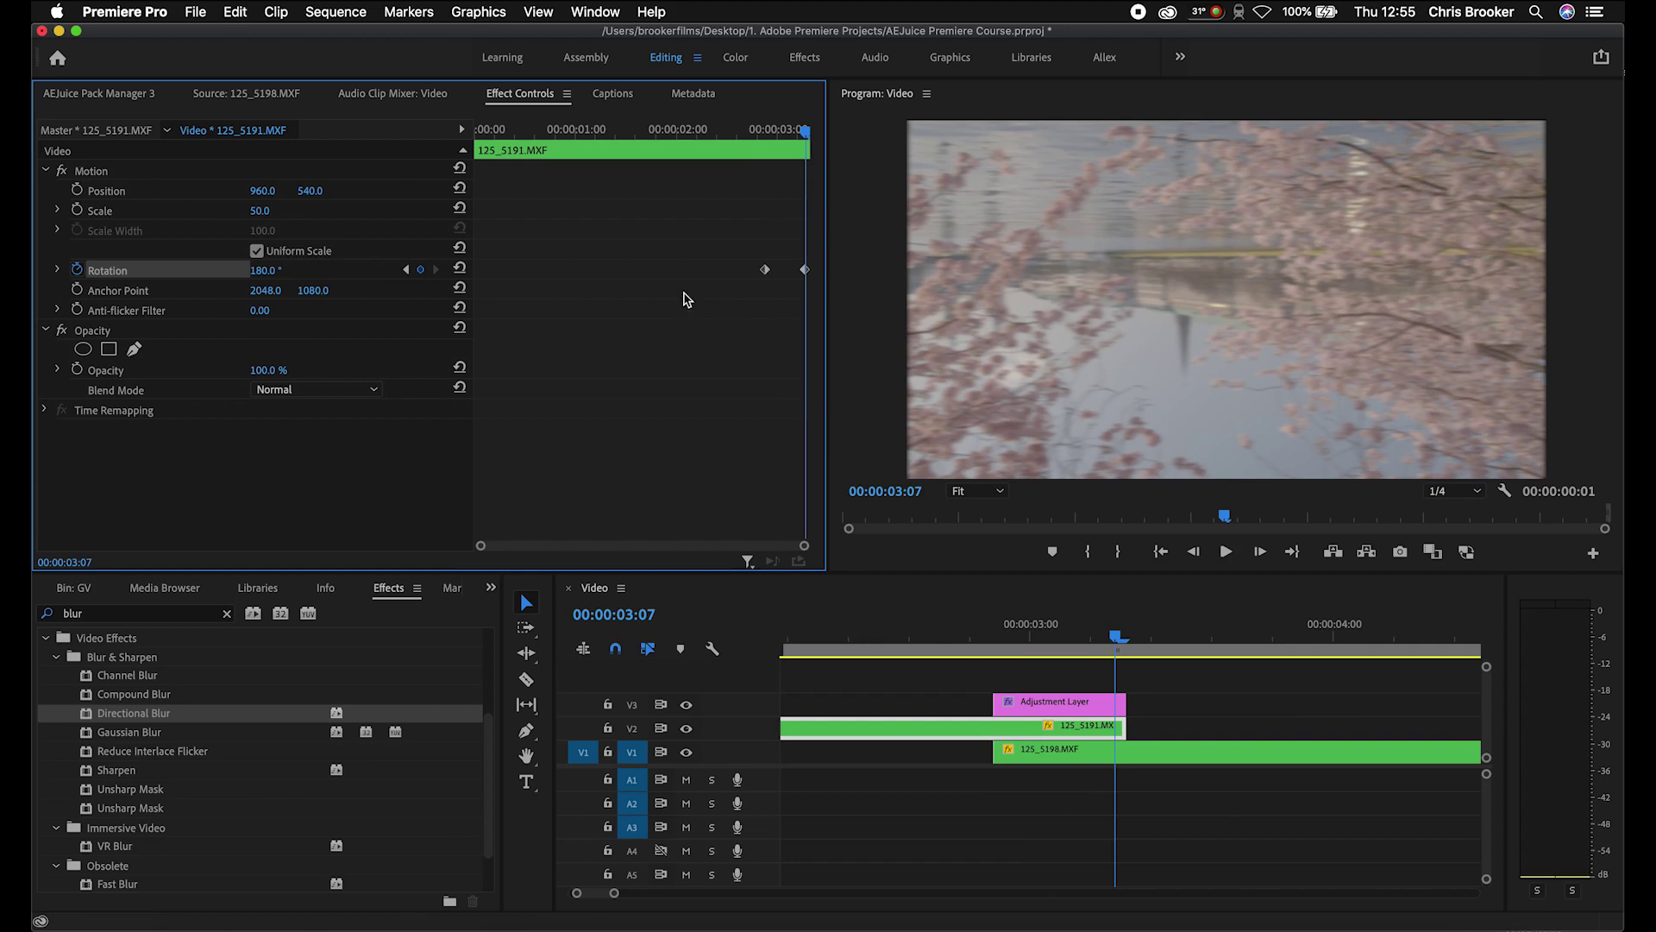
pyautogui.press('=')
pyautogui.press('=')
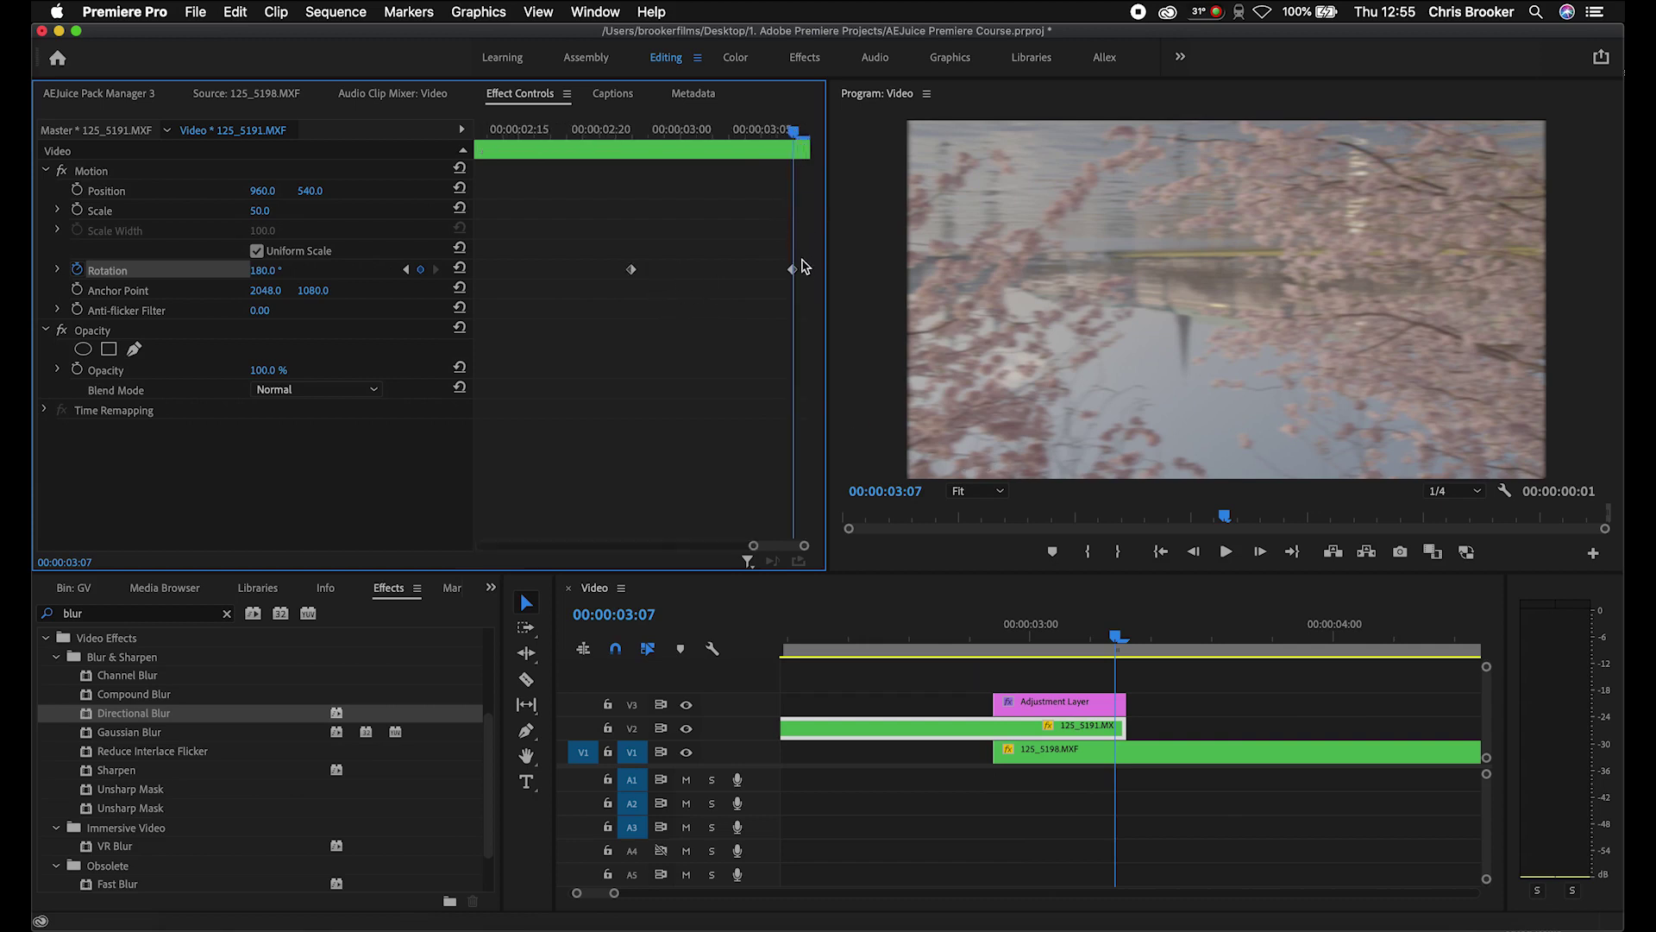
# Step: Keyframe the Rotation of the 125_5198.MXF clip from a negative angle at 00:00:02:22 to 0 at 00:00:03:07
pyautogui.click(1076, 768)
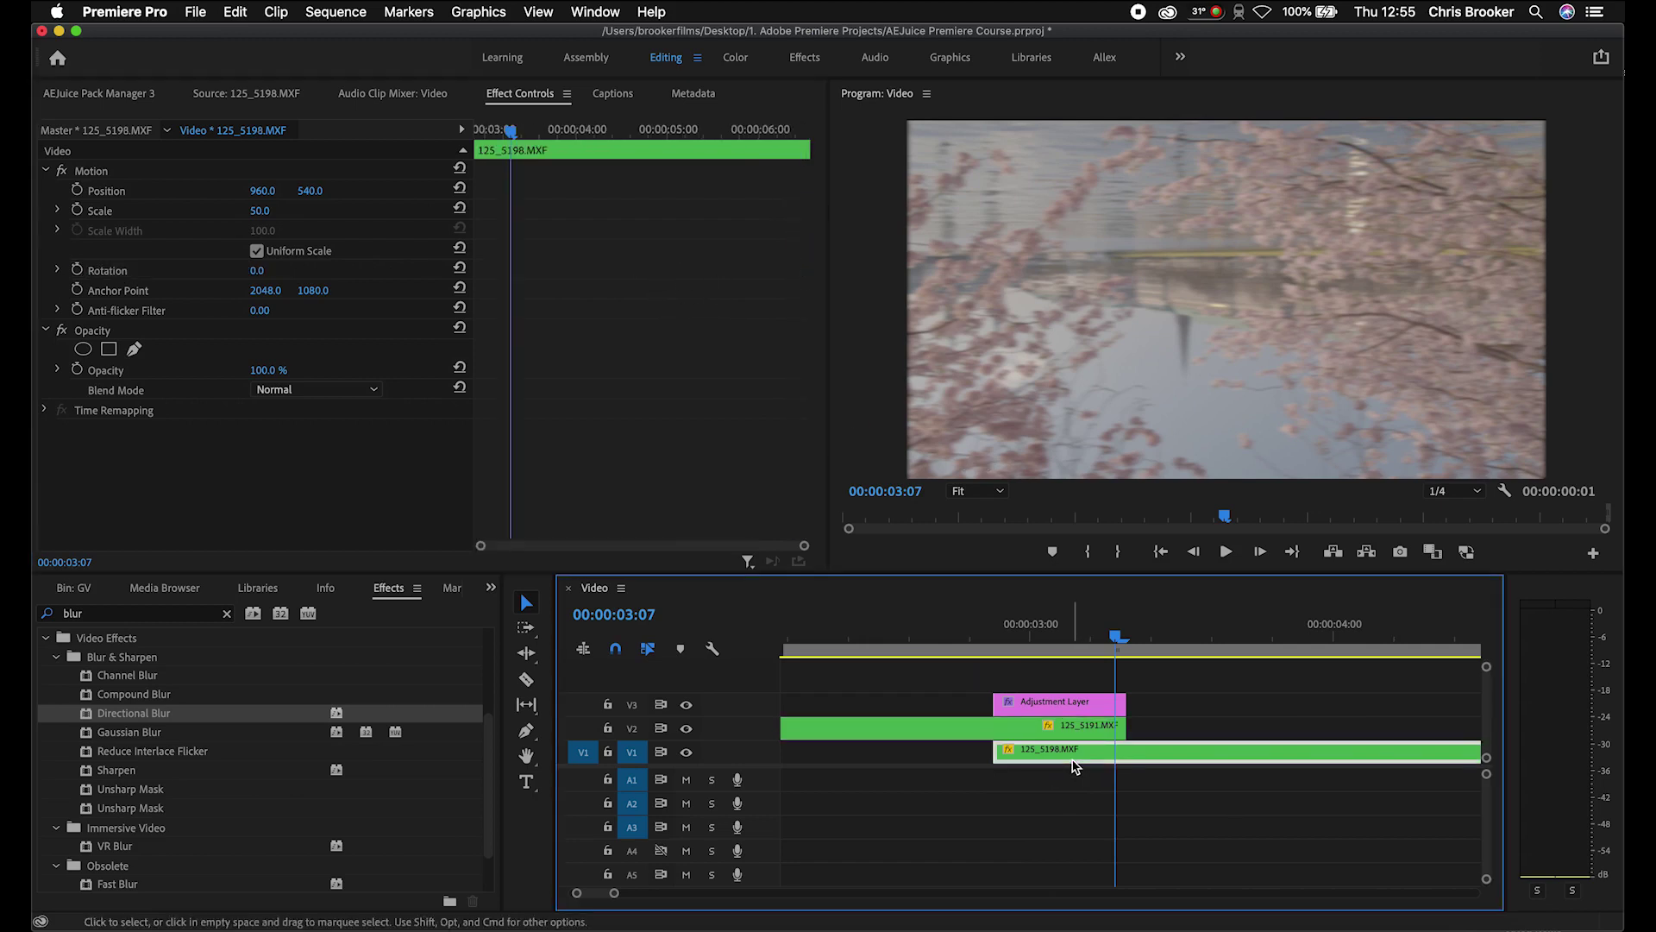
pyautogui.click(77, 271)
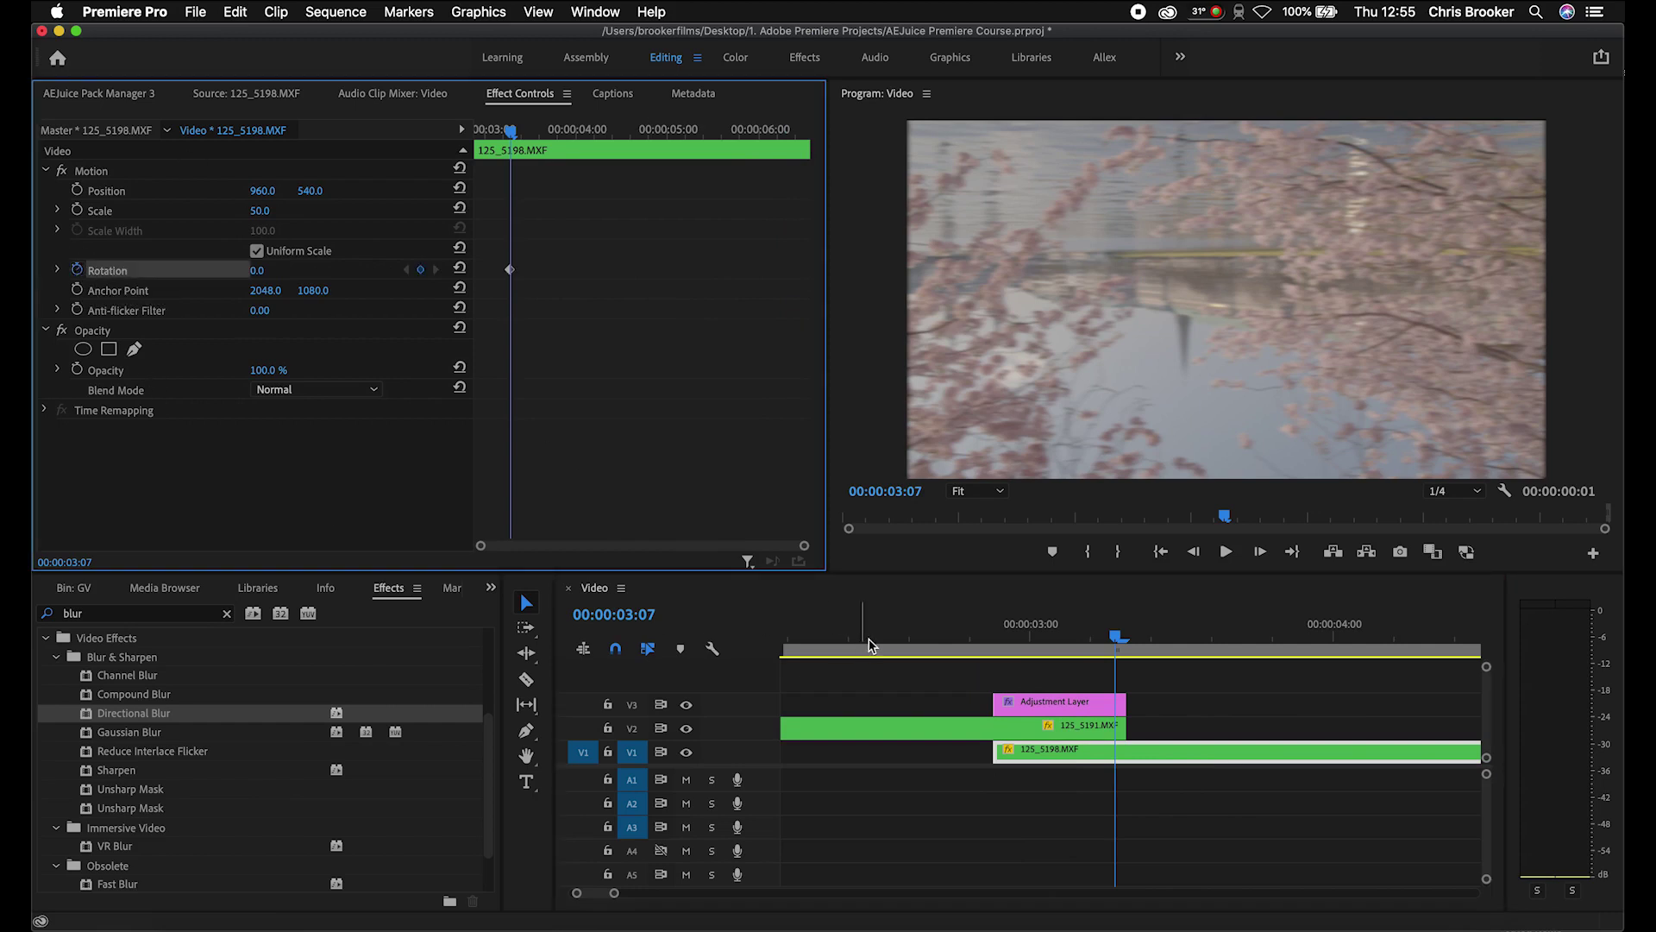
pyautogui.click(997, 638)
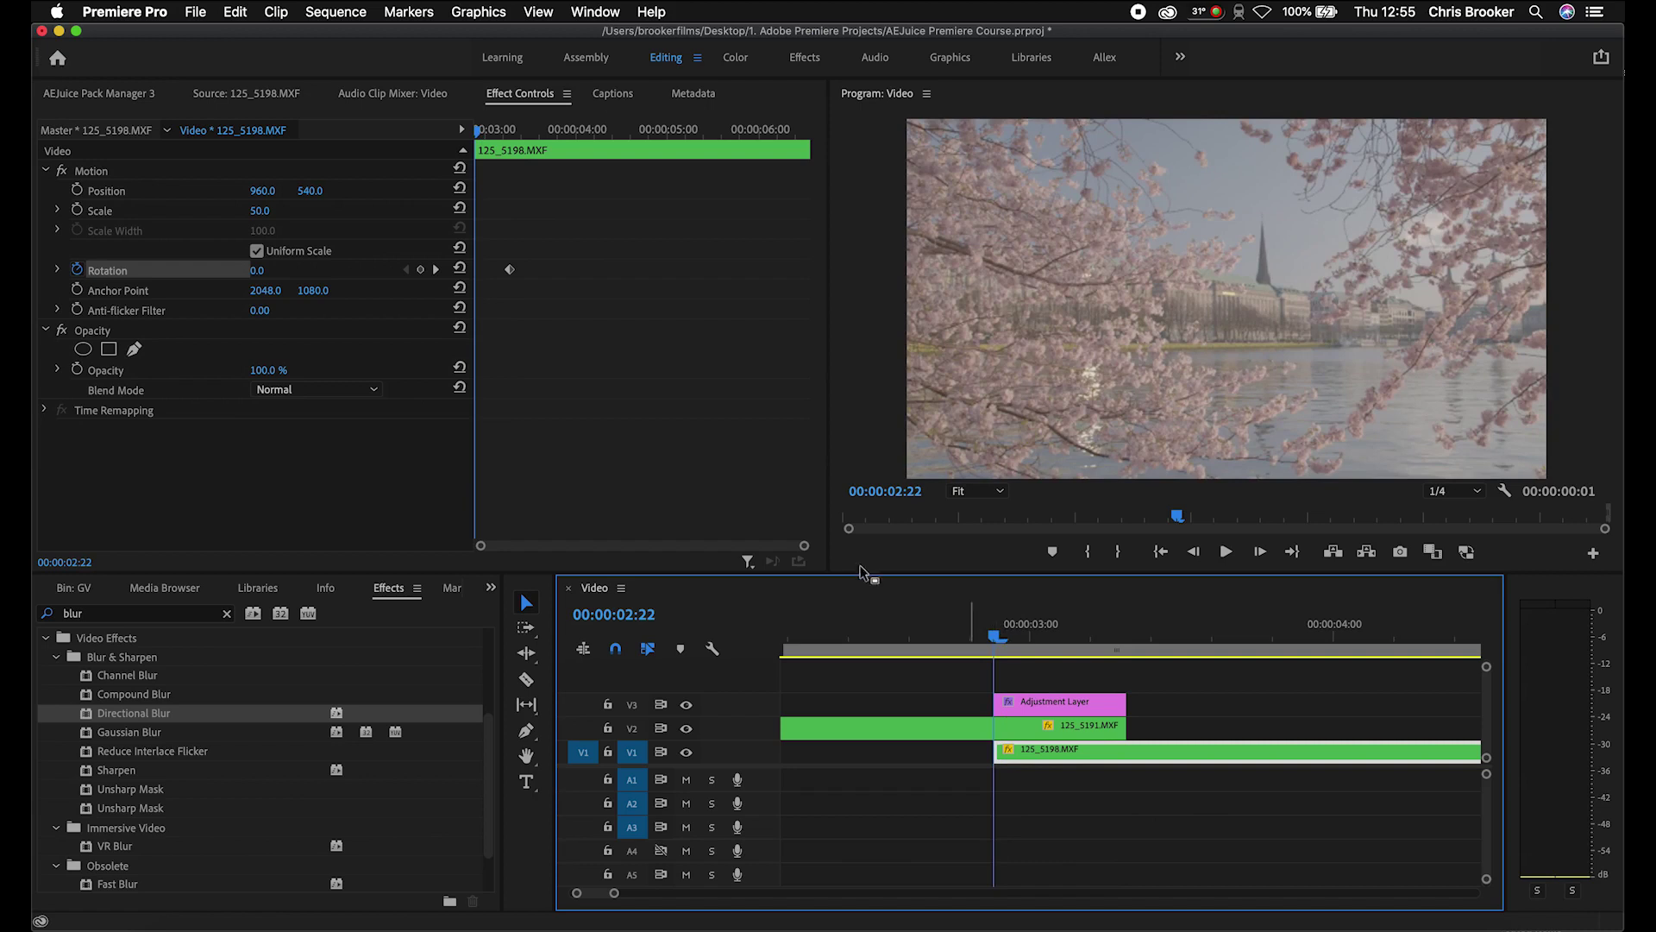
pyautogui.click(257, 272)
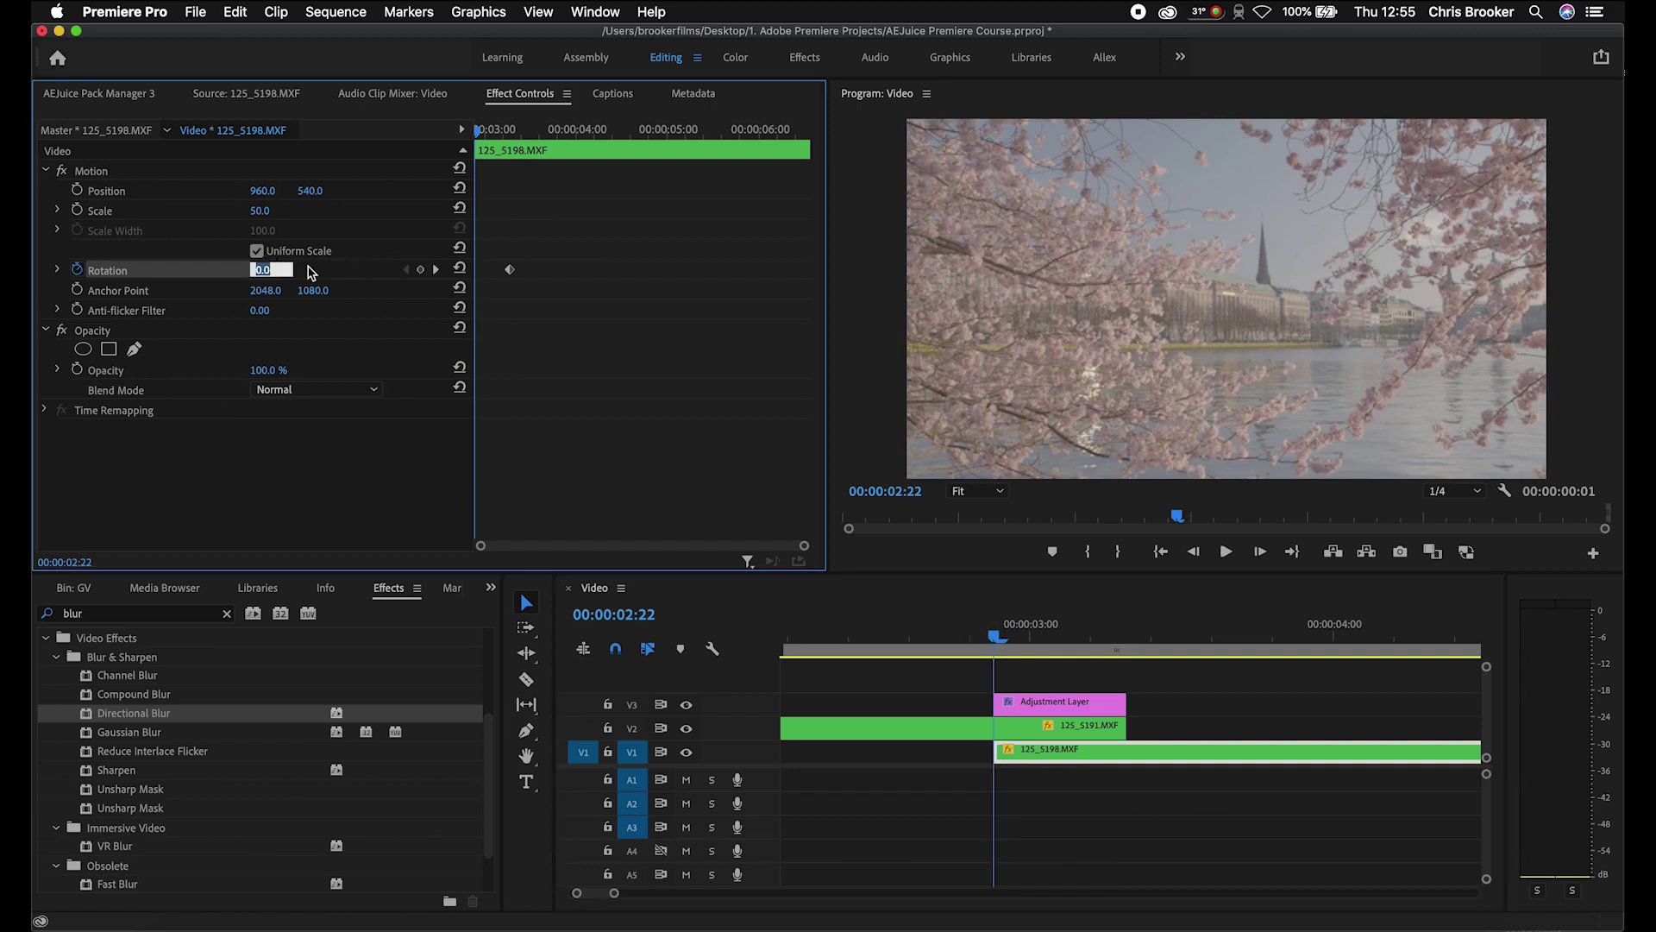
pyautogui.click(1049, 728)
pyautogui.moveTo(791, 128)
pyautogui.mouseDown()
pyautogui.moveTo(808, 127)
pyautogui.moveTo(767, 128)
pyautogui.mouseUp()
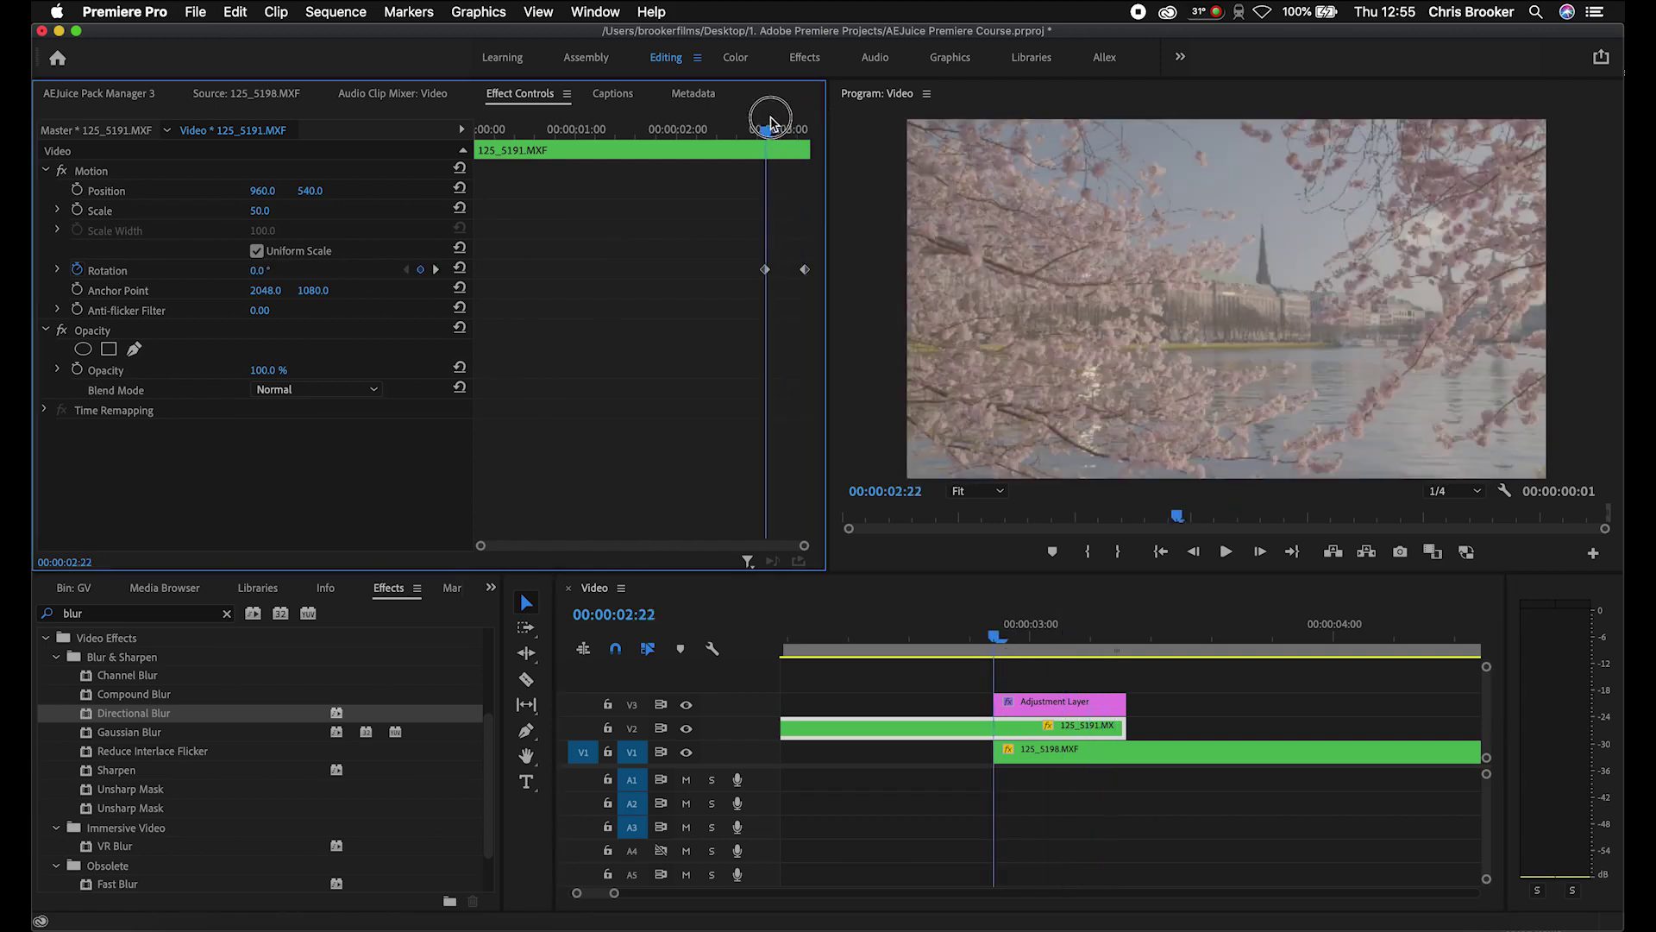
pyautogui.click(1049, 747)
# Step: Hide V2, play back the rotation of the V1 clip on its own, and show V2 again
pyautogui.moveTo(997, 636); pyautogui.dragTo(932, 638)
pyautogui.click(686, 729)
pyautogui.press('space')
pyautogui.press('space')
pyautogui.click(686, 728)
# Step: Trim the end of the V2 clip to the rotation's midpoint at 00:00:03:02 and play back the combined spin
pyautogui.moveTo(1092, 623); pyautogui.dragTo(1060, 636)
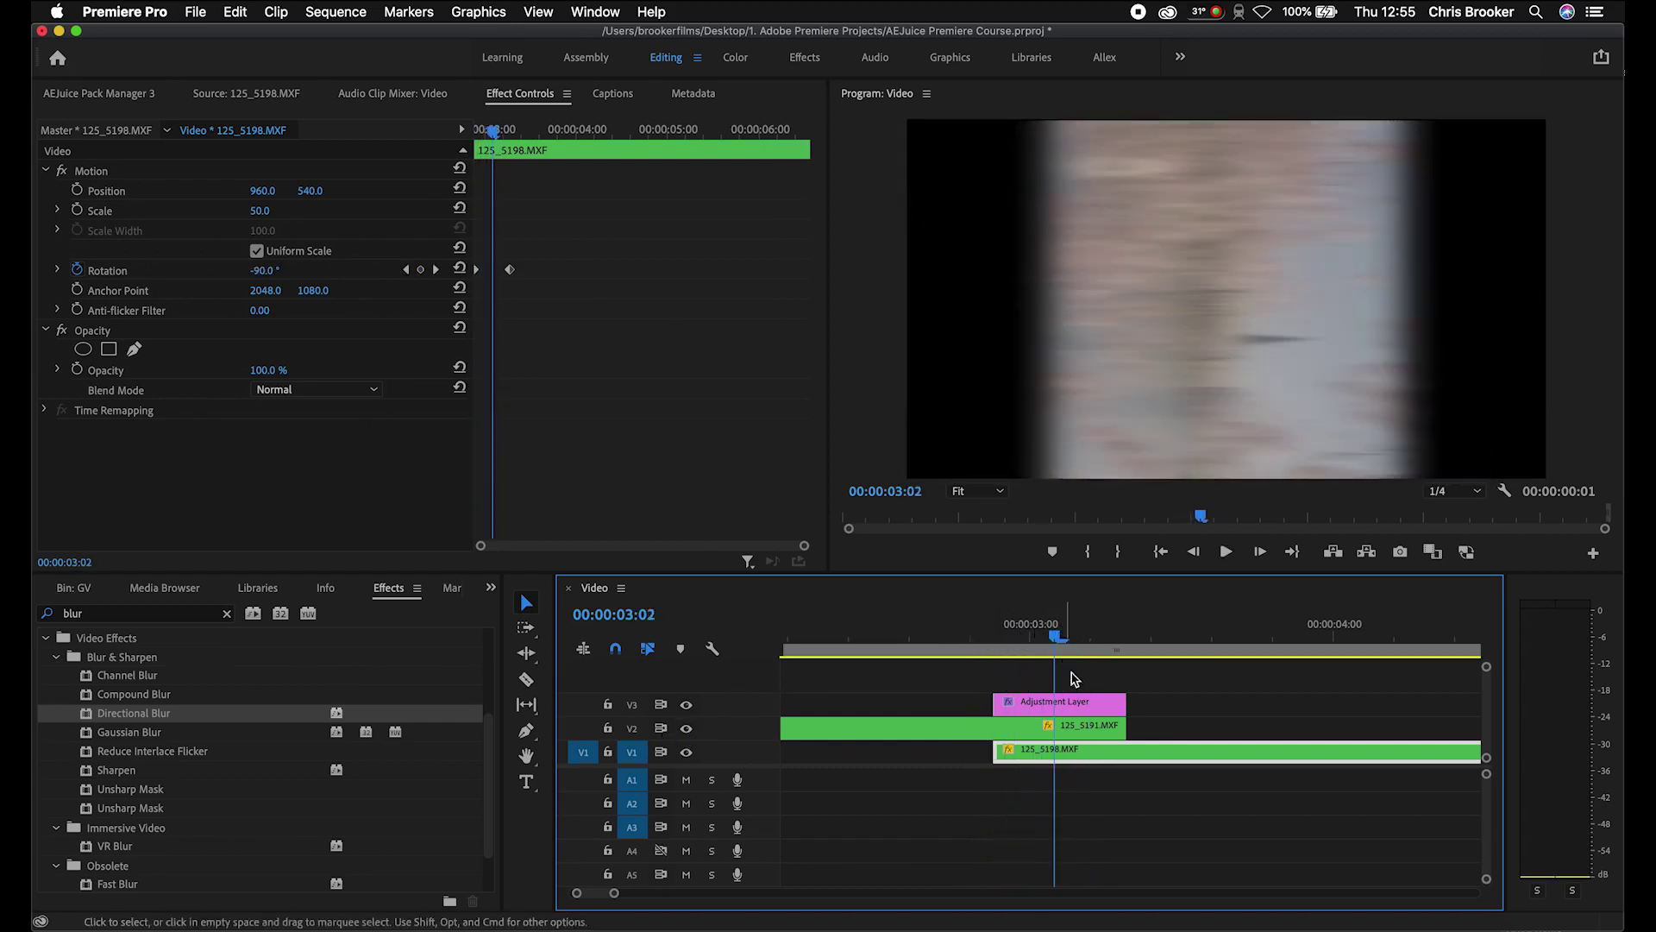
pyautogui.moveTo(1131, 725); pyautogui.dragTo(1053, 725)
pyautogui.moveTo(1041, 629); pyautogui.dragTo(931, 630)
pyautogui.press('space')
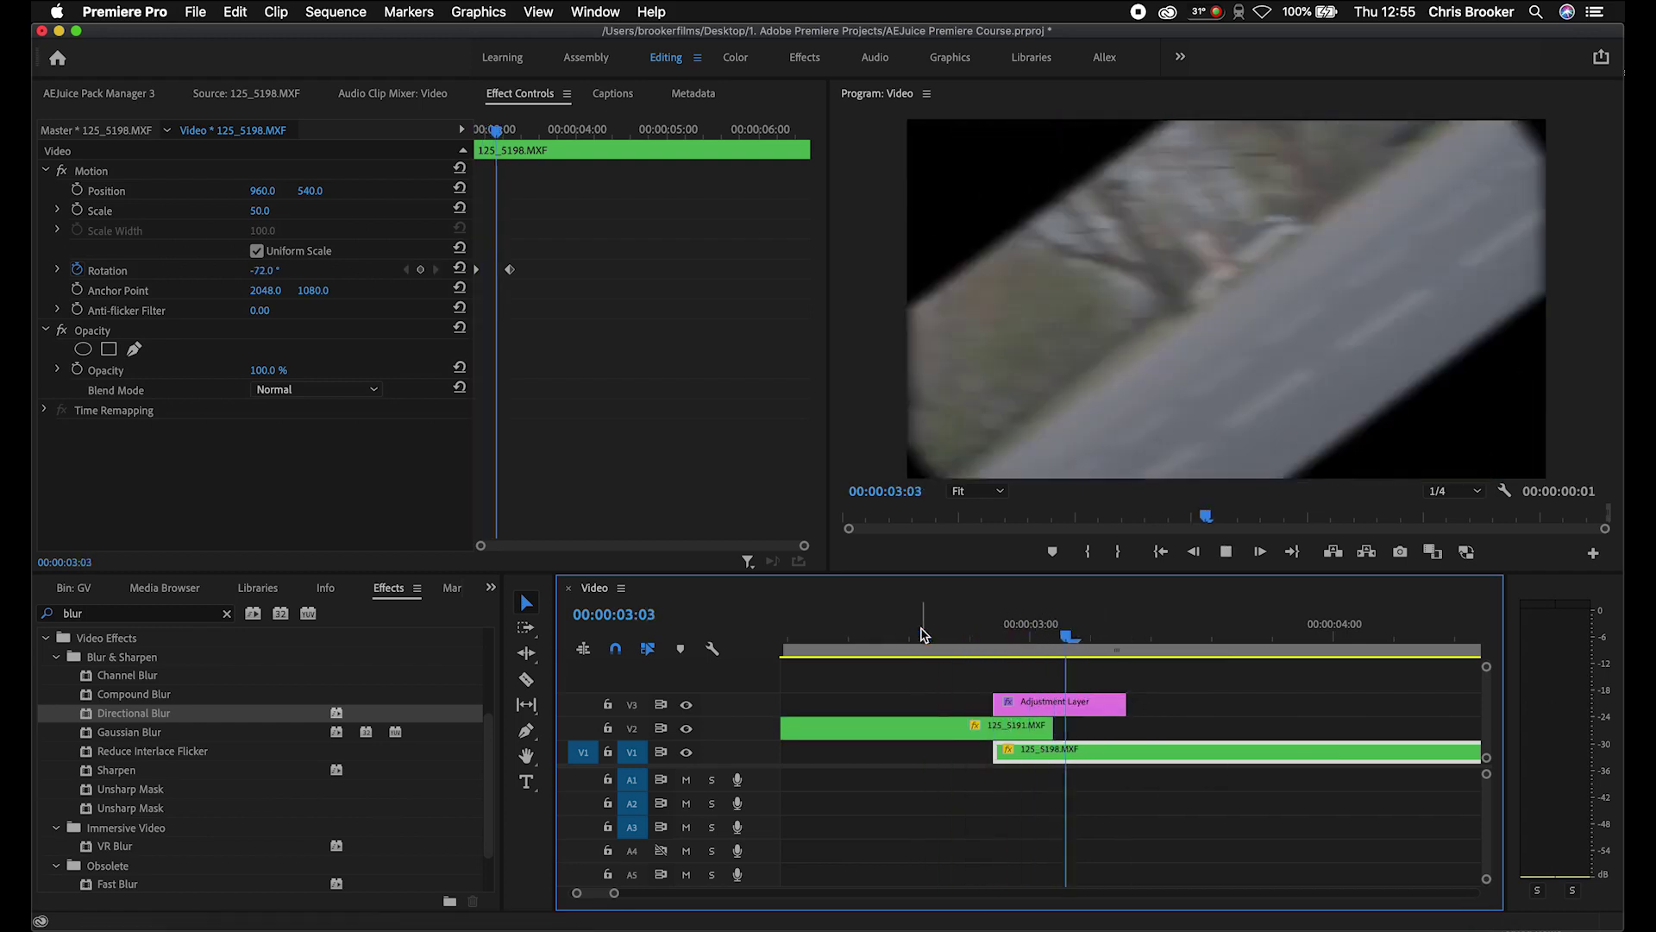
pyautogui.click(922, 634)
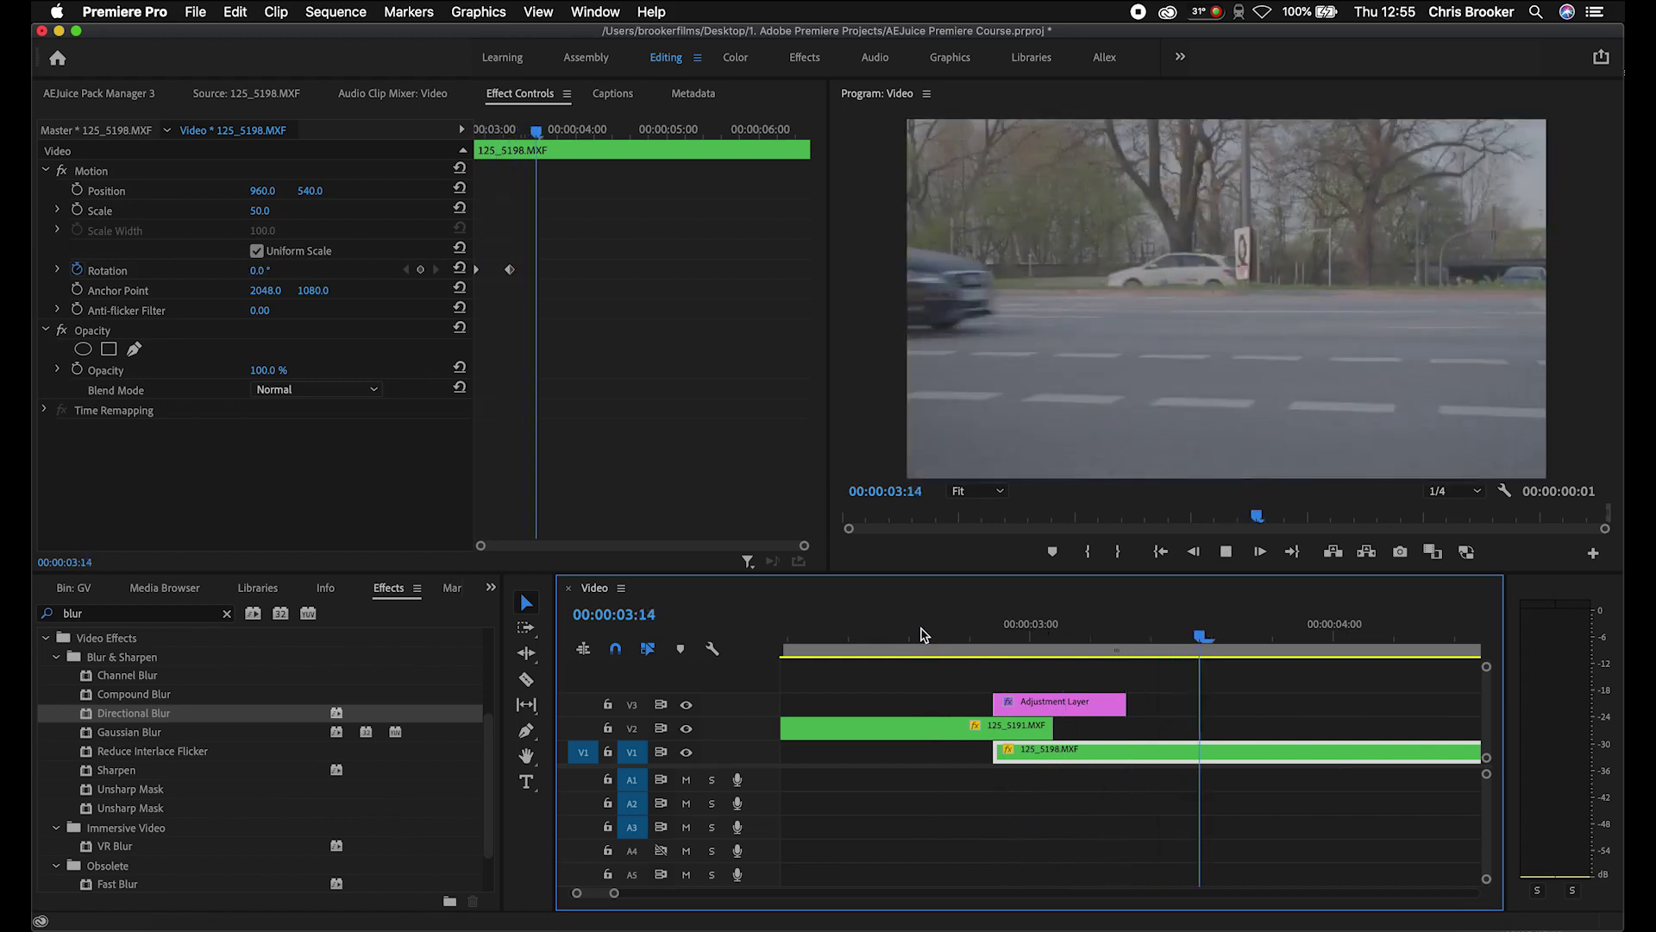
pyautogui.click(980, 636)
pyautogui.press('space')
pyautogui.press('space')
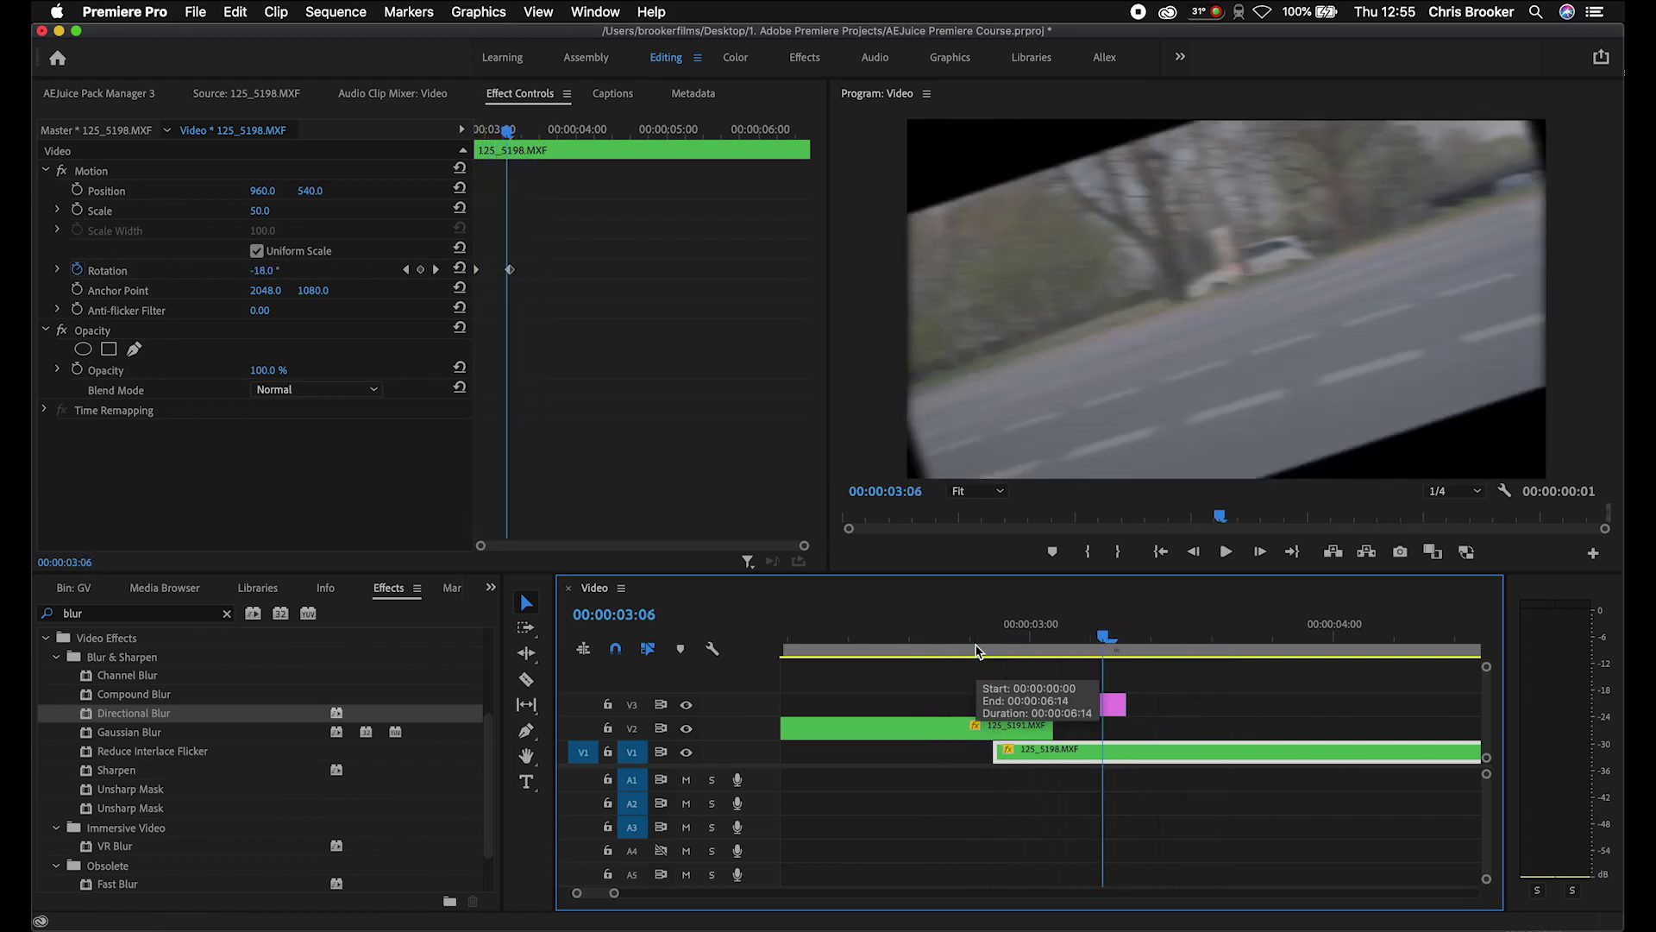
# Step: Move the adjustment layer up to V5 and select the 125_5191.MXF clip on V2
pyautogui.click(1054, 703)
pyautogui.moveTo(1054, 703); pyautogui.dragTo(1045, 670)
pyautogui.moveTo(760, 768); pyautogui.dragTo(760, 809)
pyautogui.click(1008, 771)
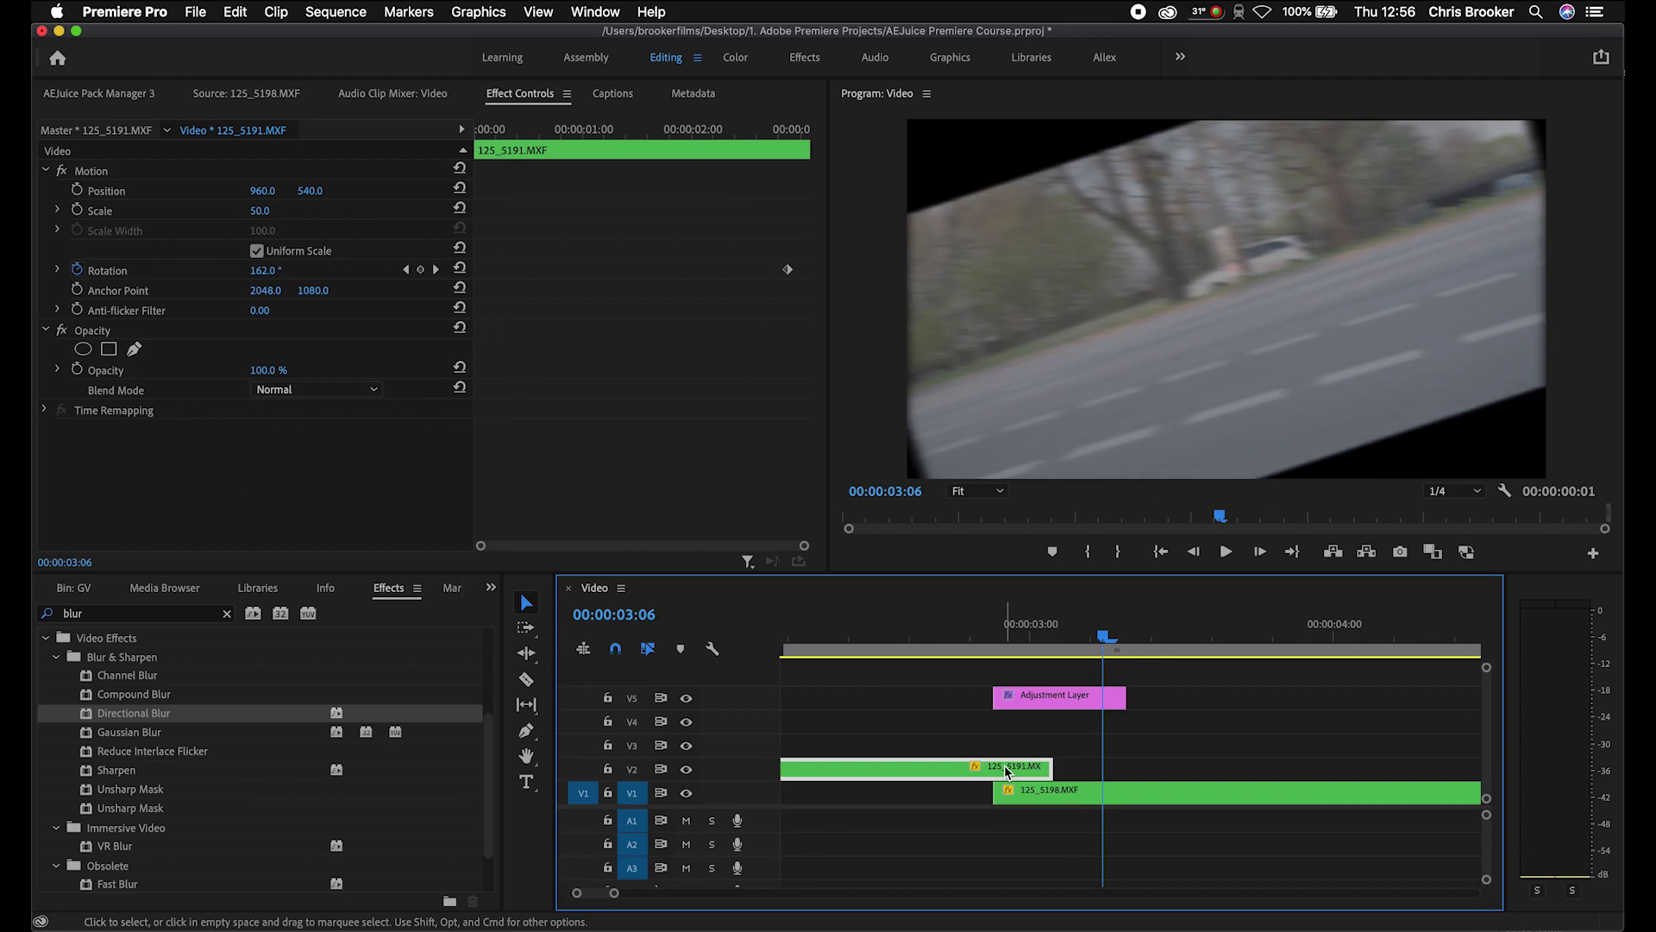
# Step: Split the 125_5191.MXF clip on V2 at the adjustment layer's start and duplicate the cut-off end piece onto V3
pyautogui.press('c')
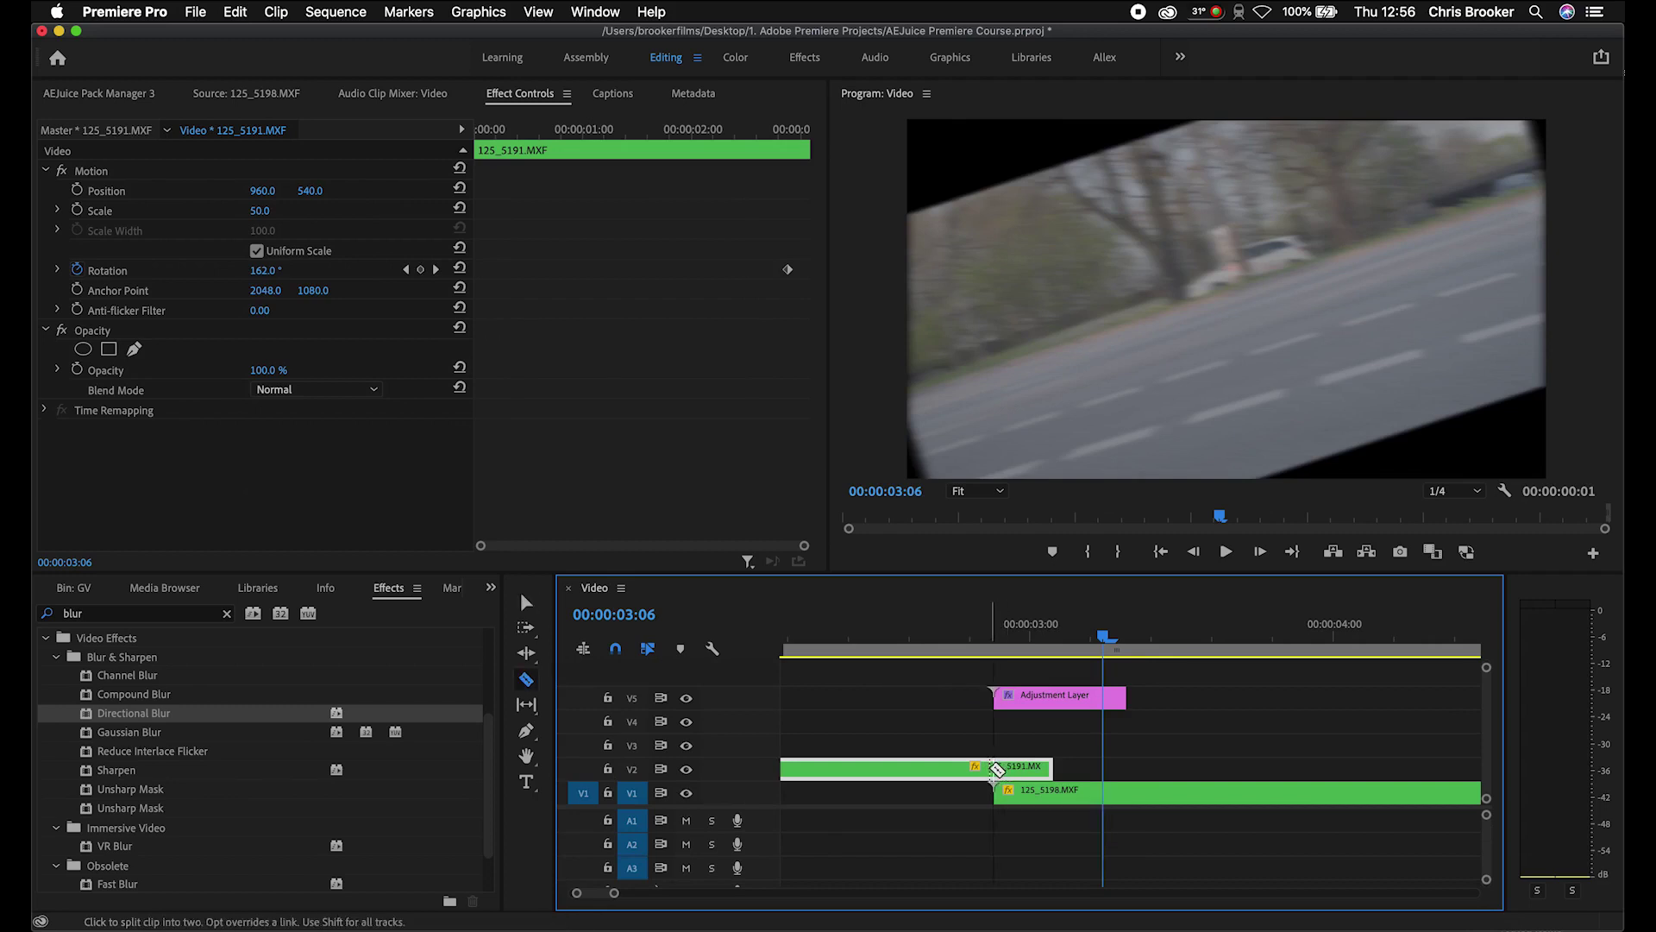
pyautogui.click(991, 770)
pyautogui.press('v')
pyautogui.click(1029, 767)
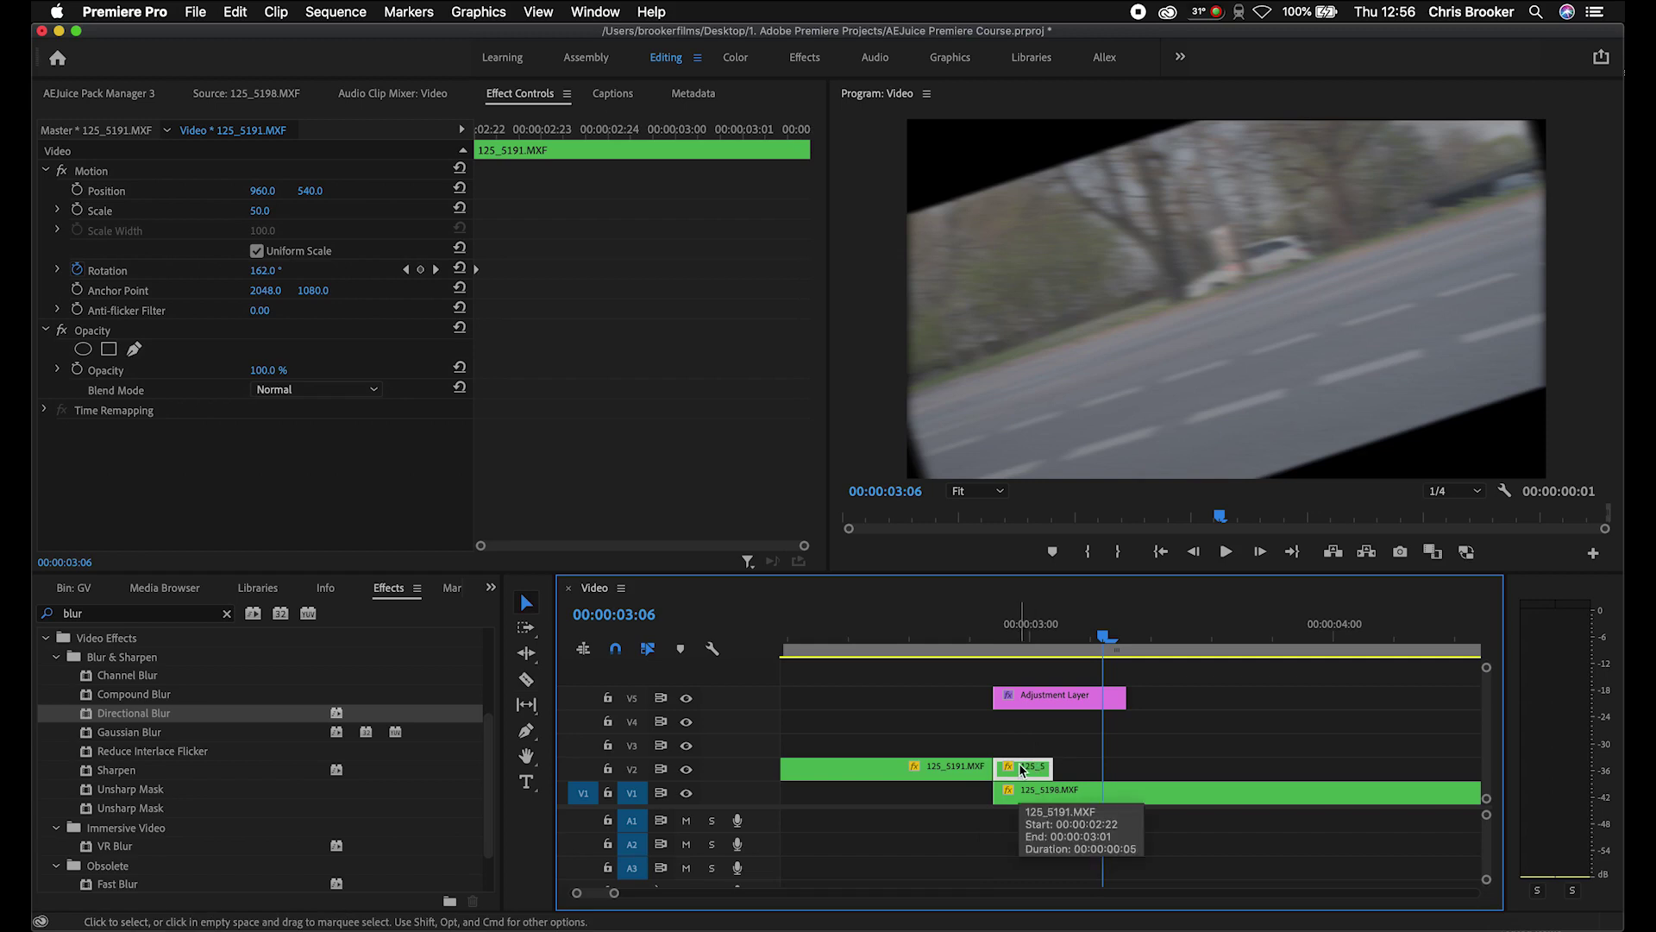
pyautogui.moveTo(1022, 770); pyautogui.dragTo(1024, 752)
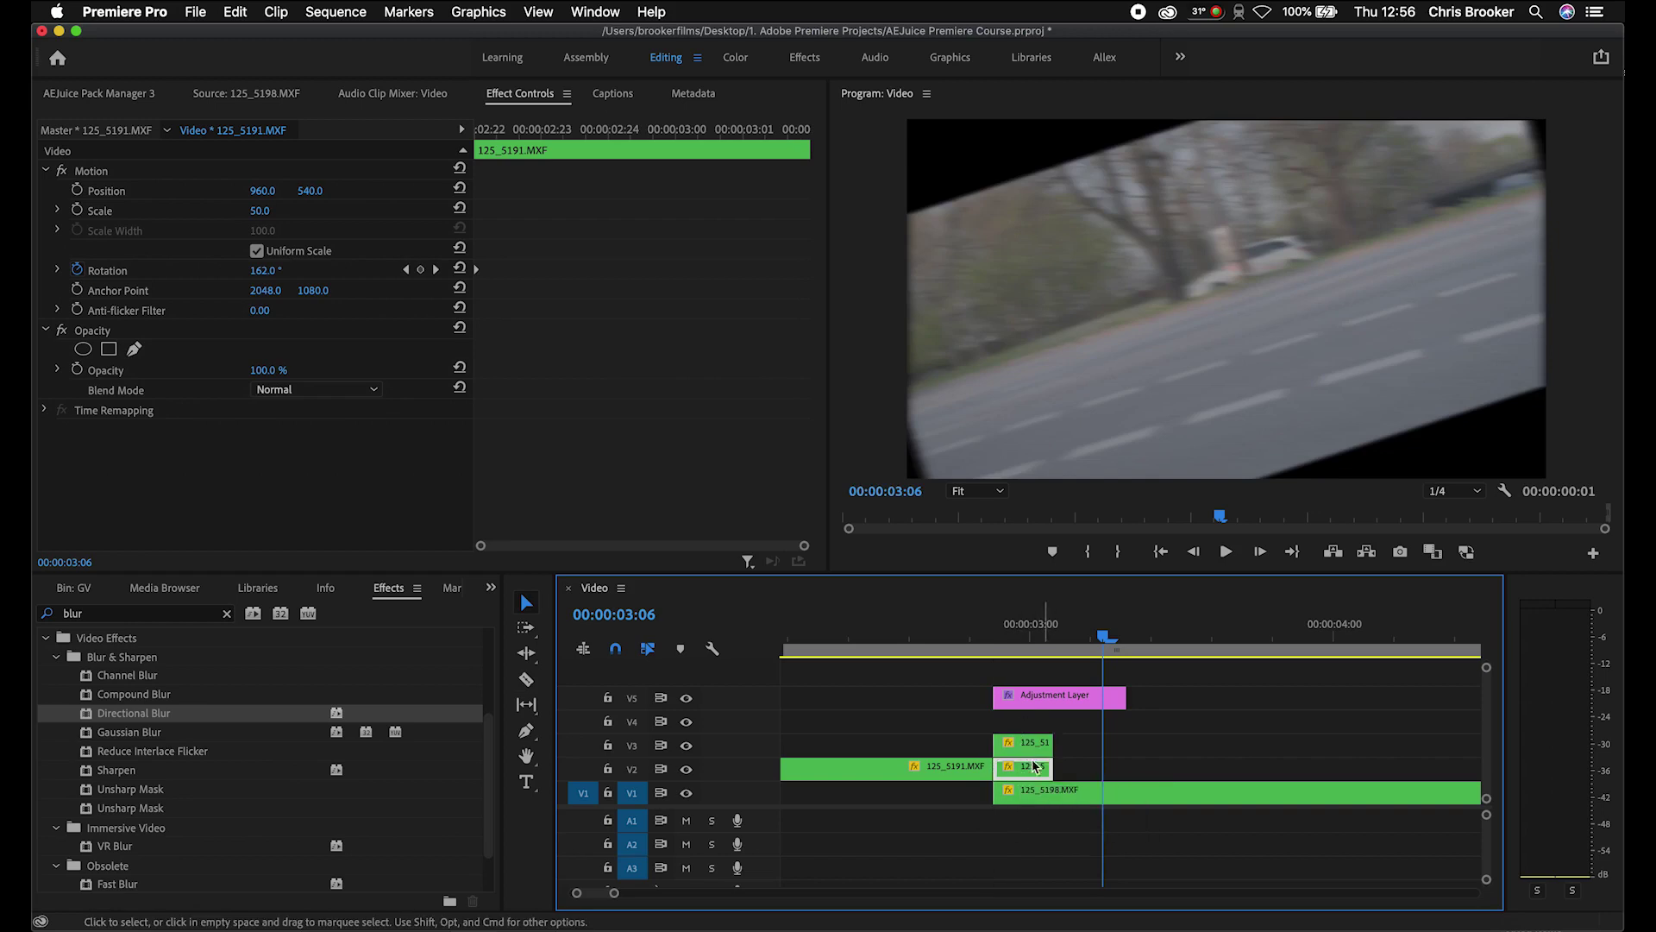
# Step: Scale the short 125_5191.MXF piece on V2 to 101 to fill the black corners and play back the result
pyautogui.press('Left')
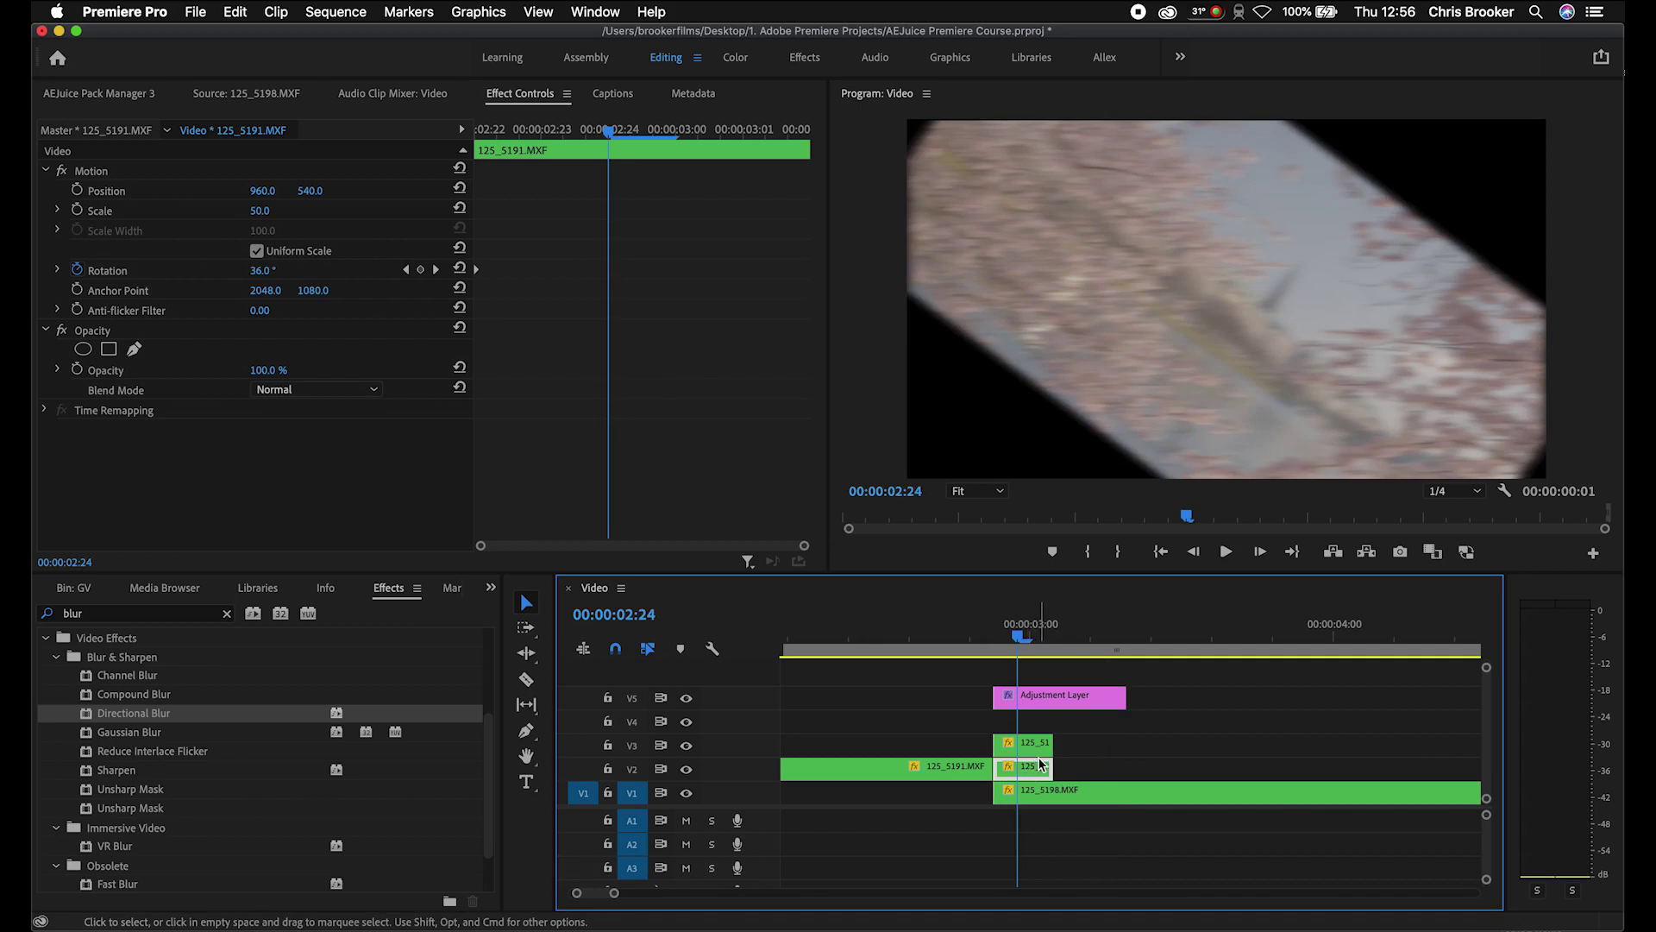
pyautogui.moveTo(276, 204); pyautogui.dragTo(320, 203)
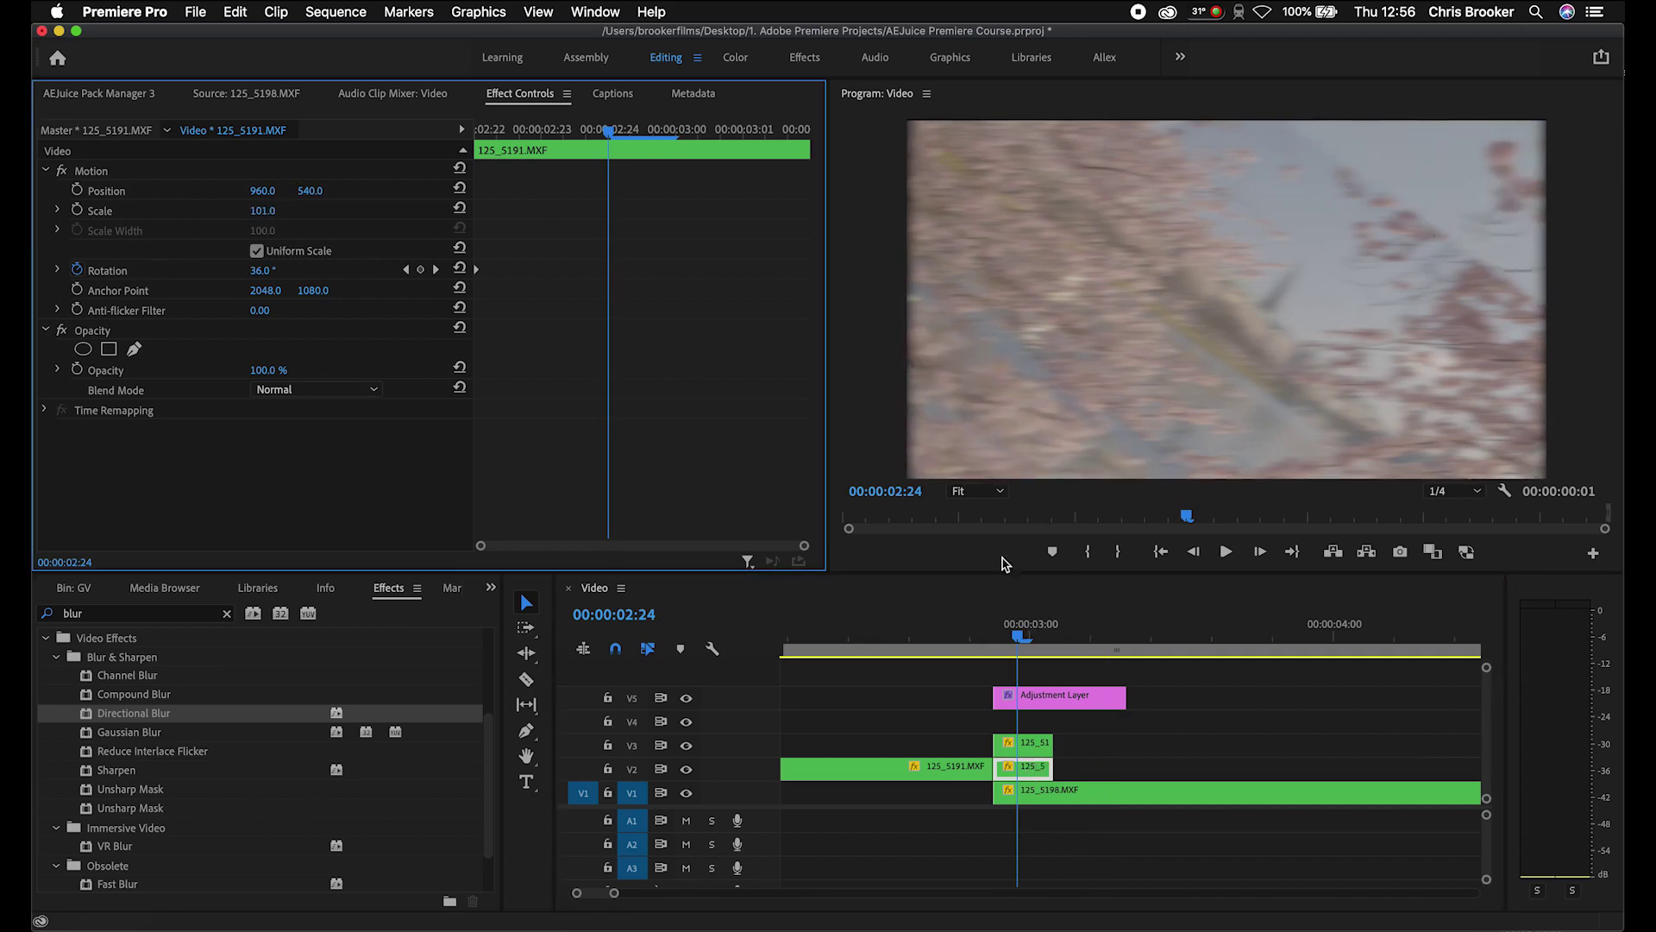
pyautogui.moveTo(1001, 642); pyautogui.dragTo(1052, 639)
pyautogui.press('space')
pyautogui.moveTo(987, 638); pyautogui.dragTo(1054, 639)
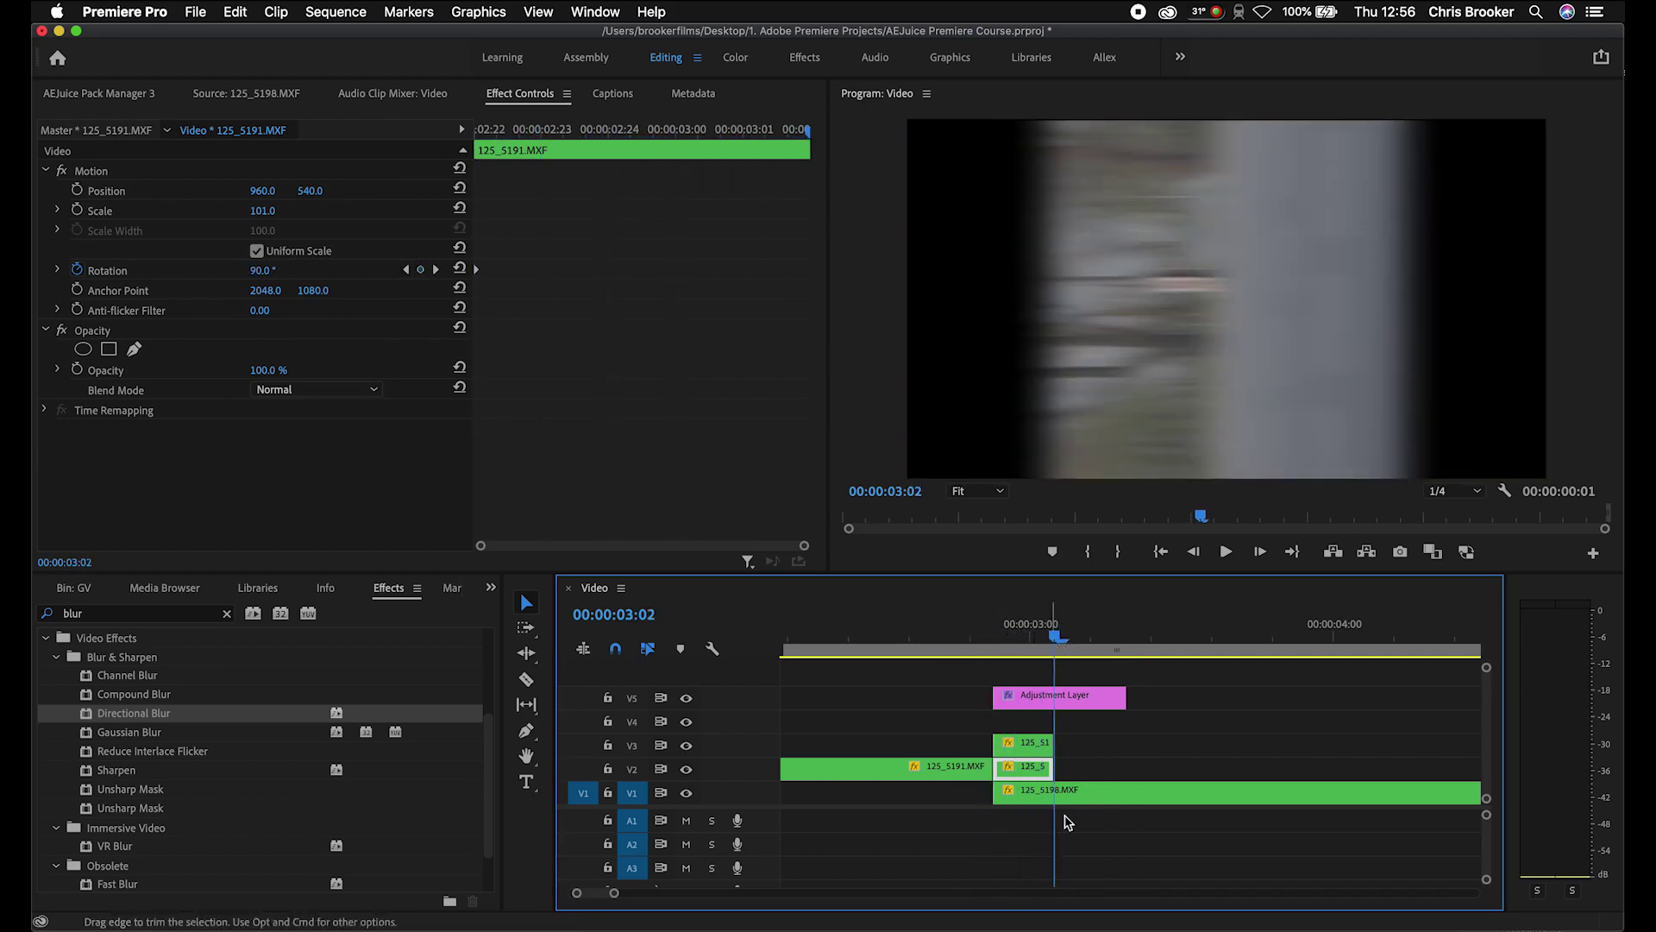
# Step: Raise the 125_5191.MXF clips one track and duplicate the part of 125_5198.MXF before 00:00:03:02 onto V2
pyautogui.moveTo(1084, 774); pyautogui.dragTo(924, 747)
pyautogui.moveTo(1023, 766); pyautogui.dragTo(1025, 739)
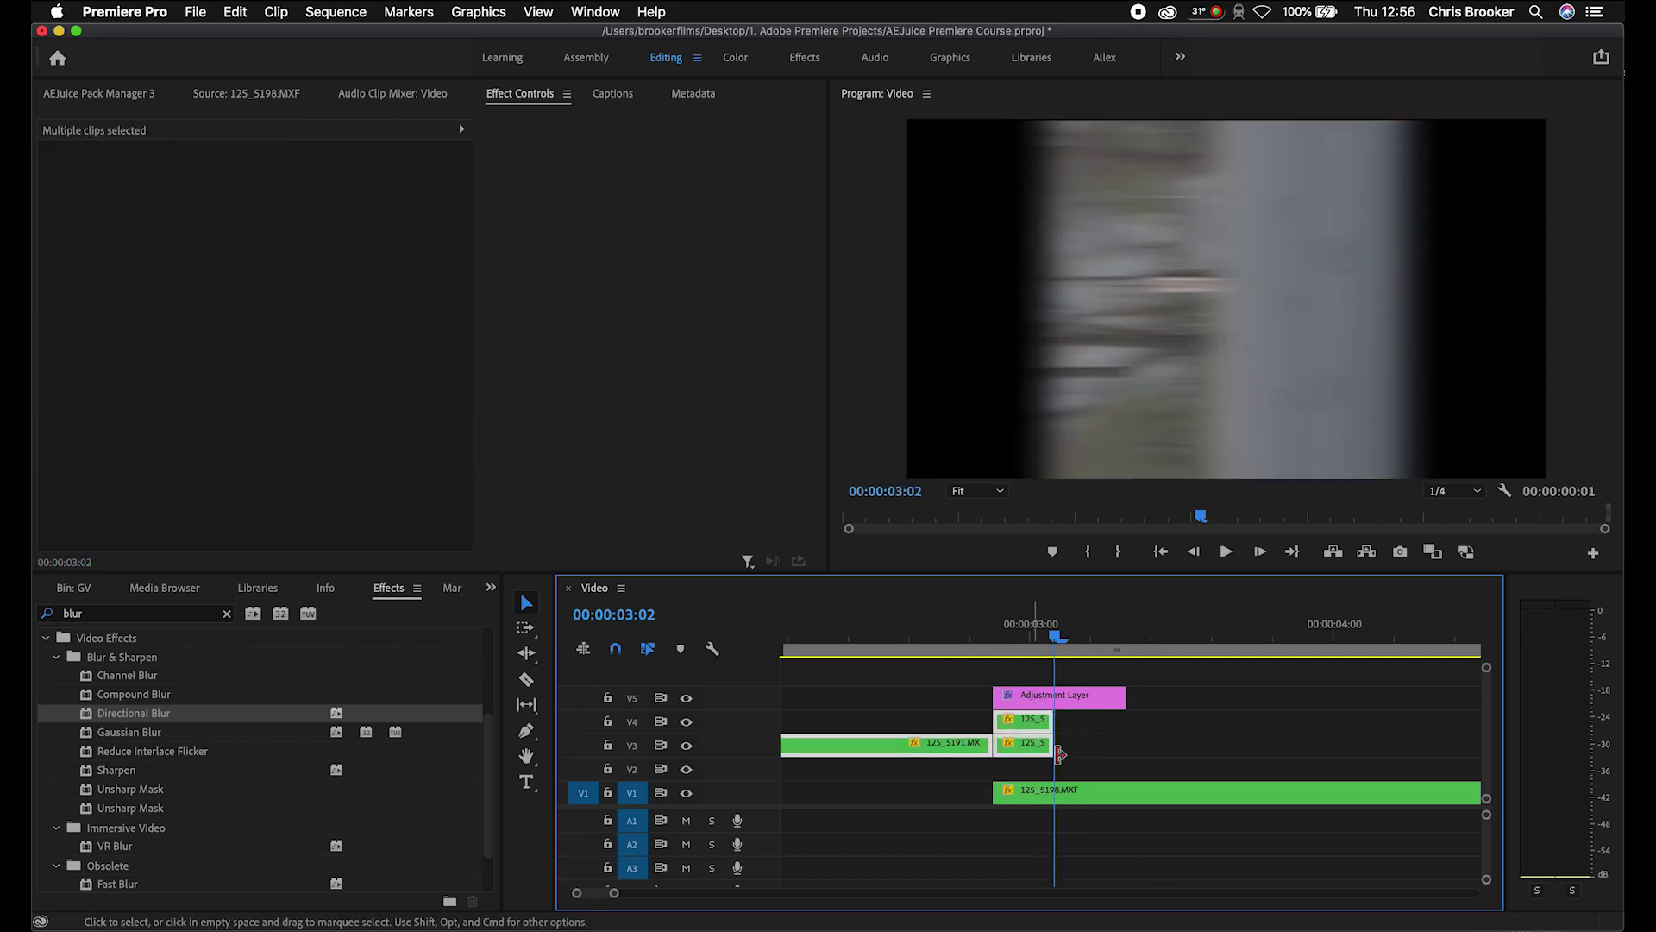
pyautogui.press('c')
pyautogui.click(1065, 795)
pyautogui.press('v')
pyautogui.click(1042, 793)
pyautogui.moveTo(1035, 794); pyautogui.dragTo(1036, 771)
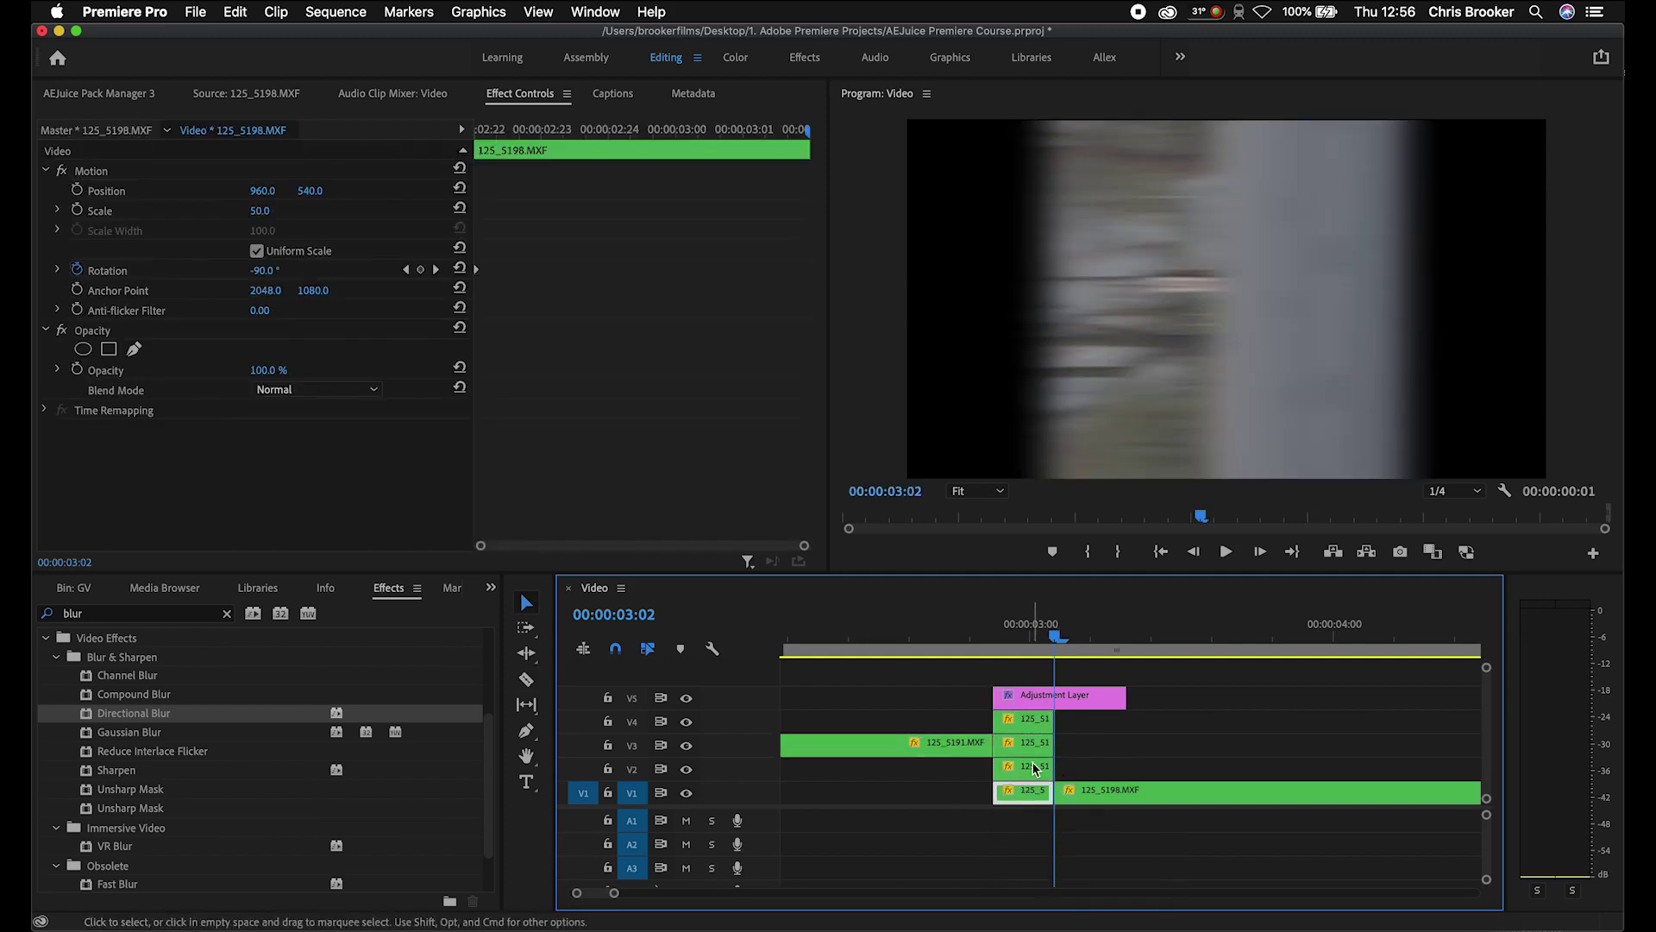
# Step: Move the cut in 125_5198.MXF to the adjustment layer's end at 00:00:03:08 so the V1 and V2 pieces both span the layer
pyautogui.moveTo(1058, 637); pyautogui.dragTo(1130, 649)
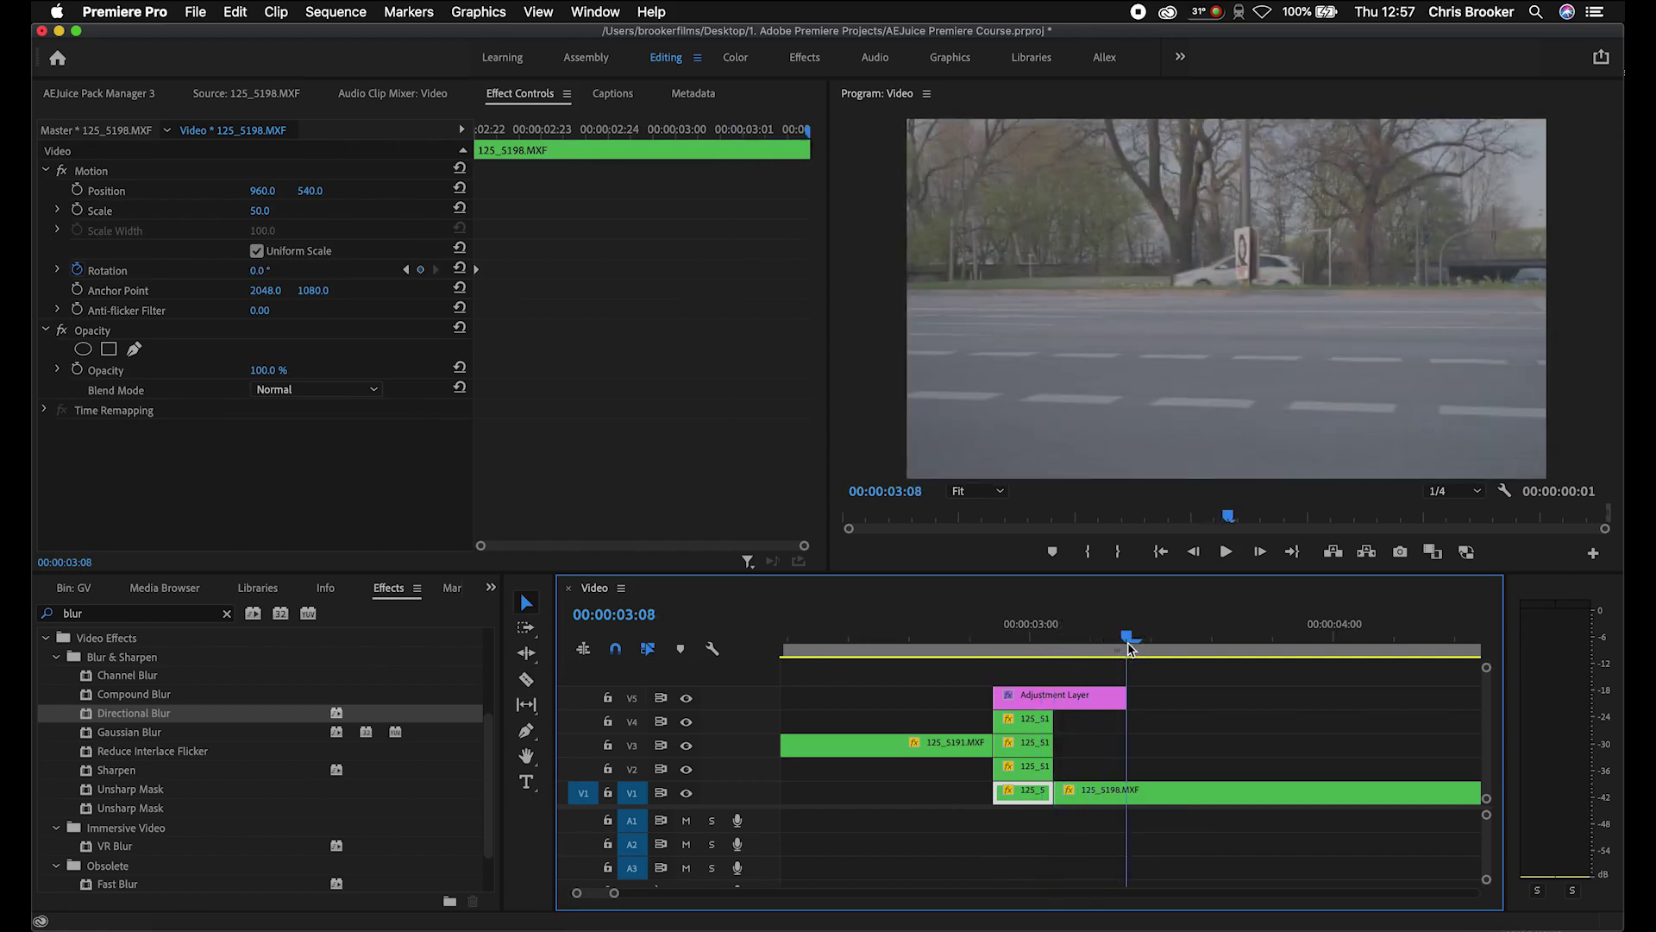
pyautogui.click(1069, 790)
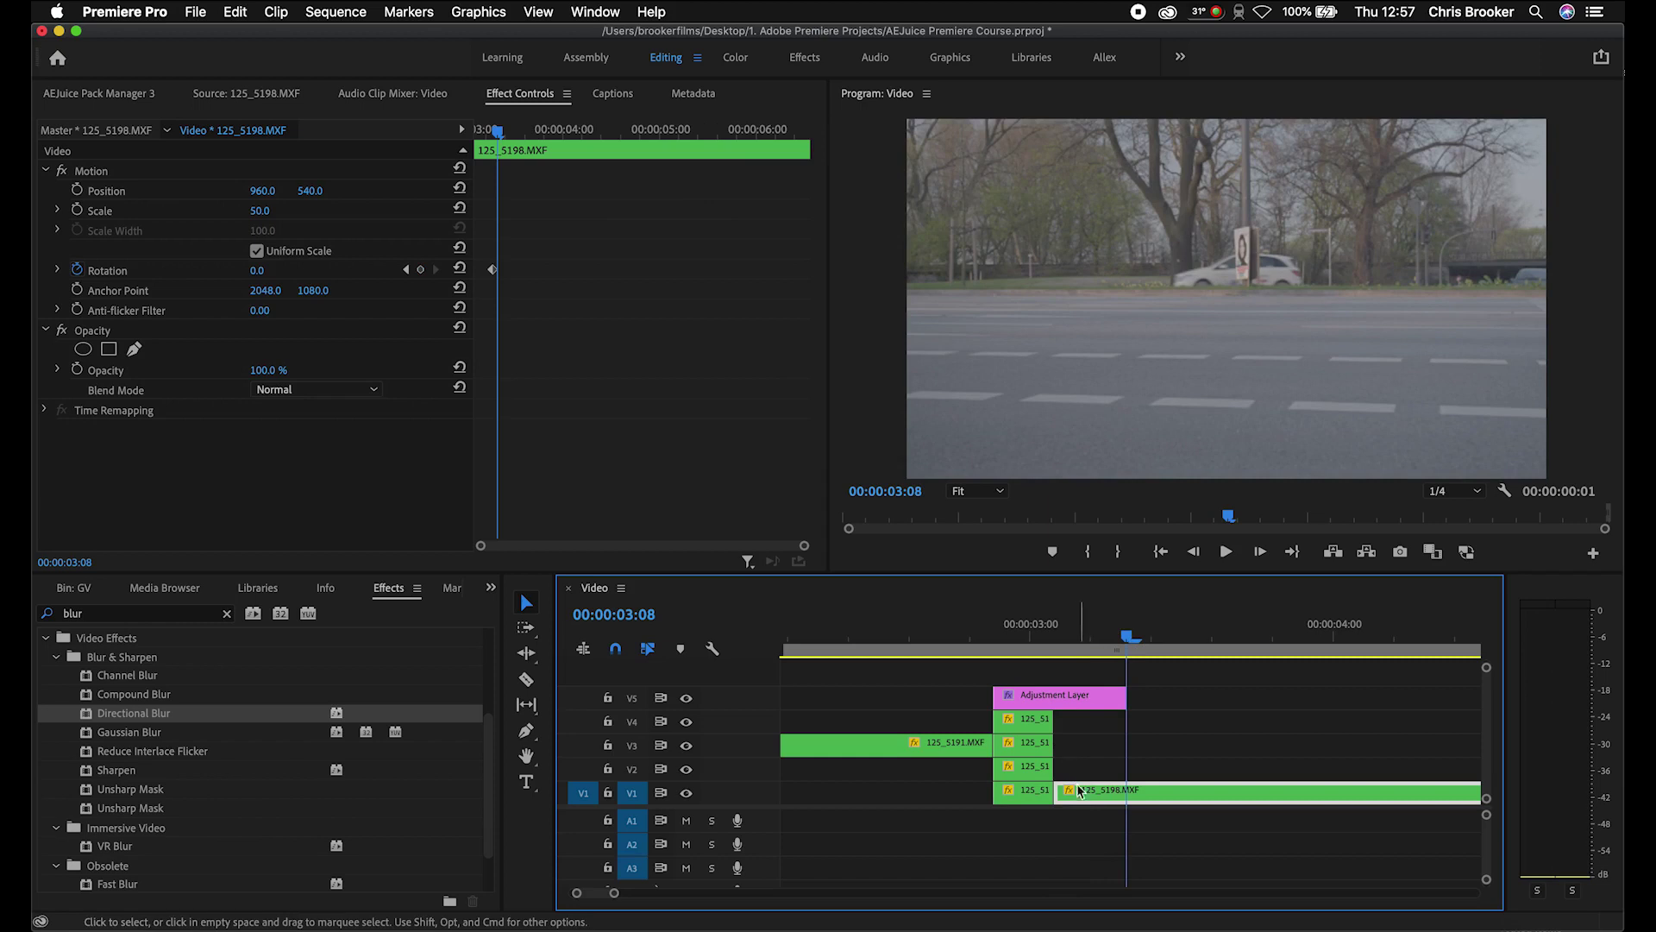
pyautogui.moveTo(1058, 791); pyautogui.dragTo(1126, 791)
pyautogui.click(1077, 778)
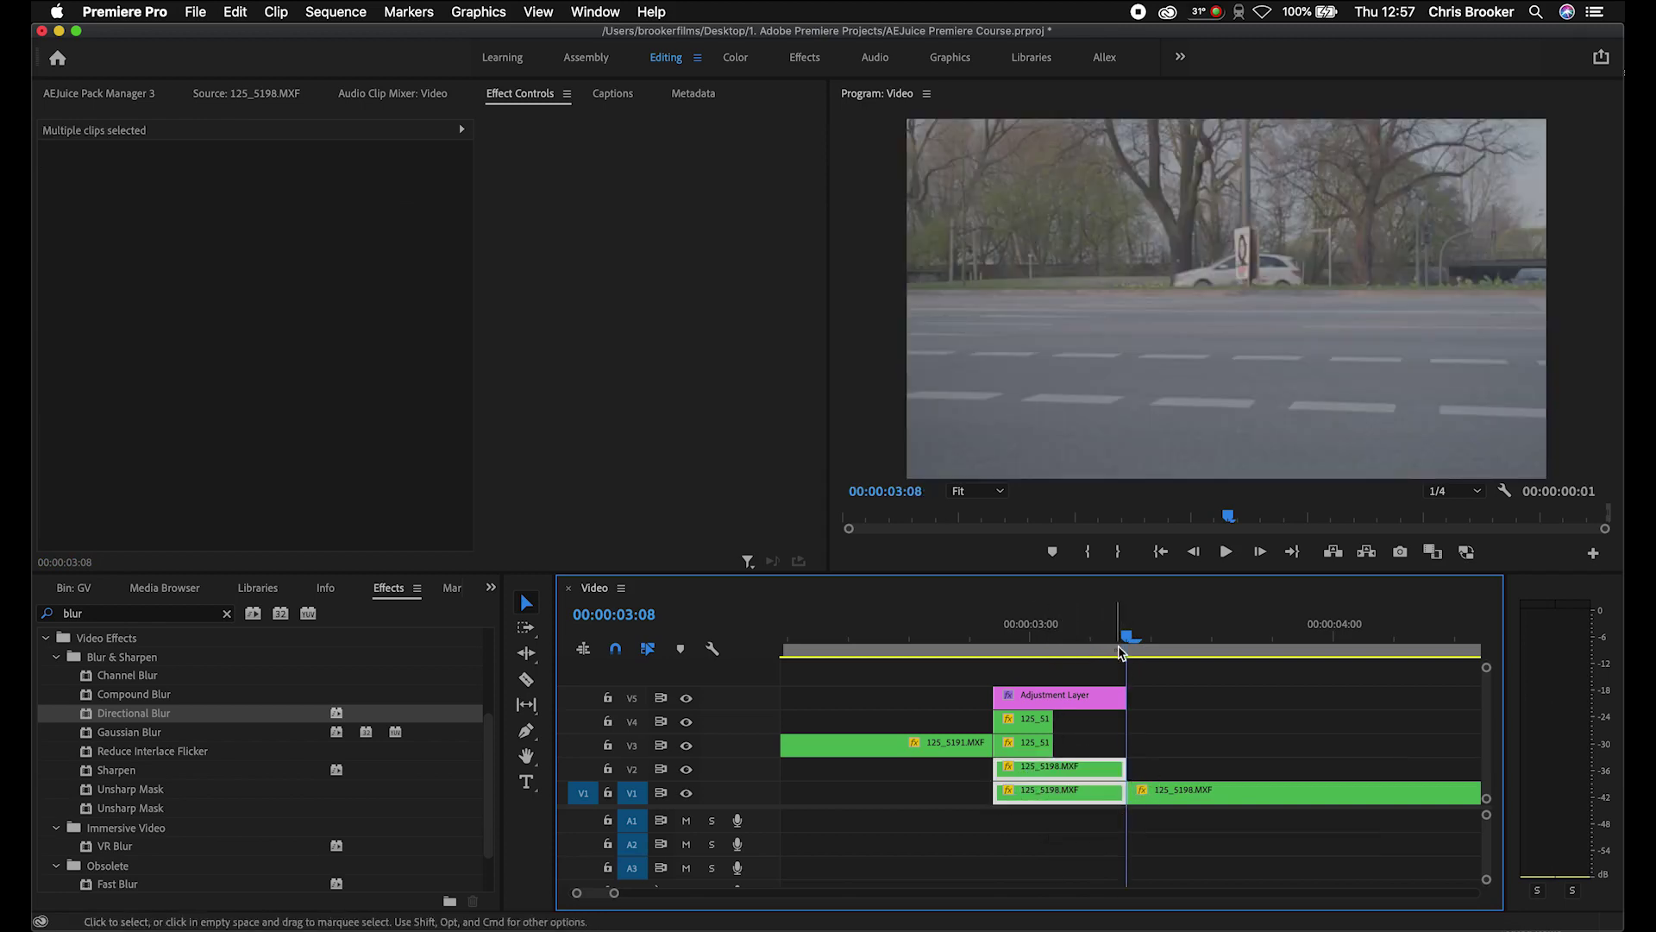
# Step: Scale the short 125_5198.MXF piece on V1 to 103 so it fills the frame behind the rotating copy
pyautogui.click(1049, 643)
pyautogui.moveTo(1048, 646)
pyautogui.mouseDown()
pyautogui.moveTo(1026, 642)
pyautogui.moveTo(1071, 643)
pyautogui.mouseUp()
pyautogui.click(1163, 723)
pyautogui.click(1070, 791)
pyautogui.moveTo(261, 211); pyautogui.dragTo(306, 210)
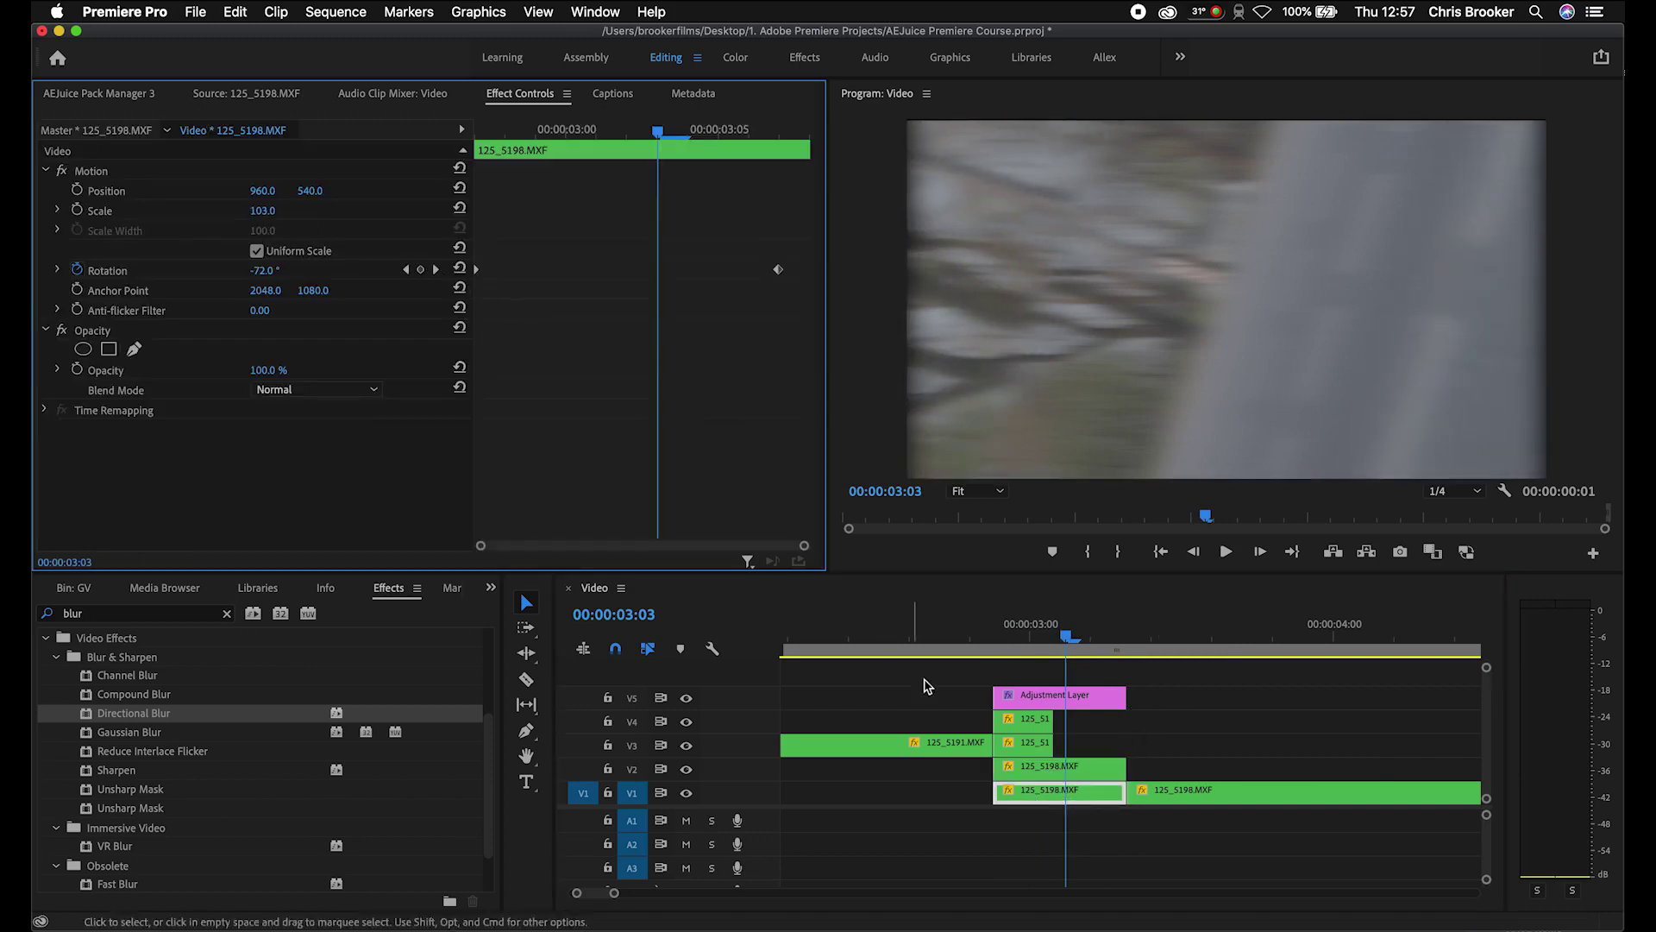
# Step: Play back the spin transition several times from before the cut
pyautogui.click(945, 643)
pyautogui.press('space')
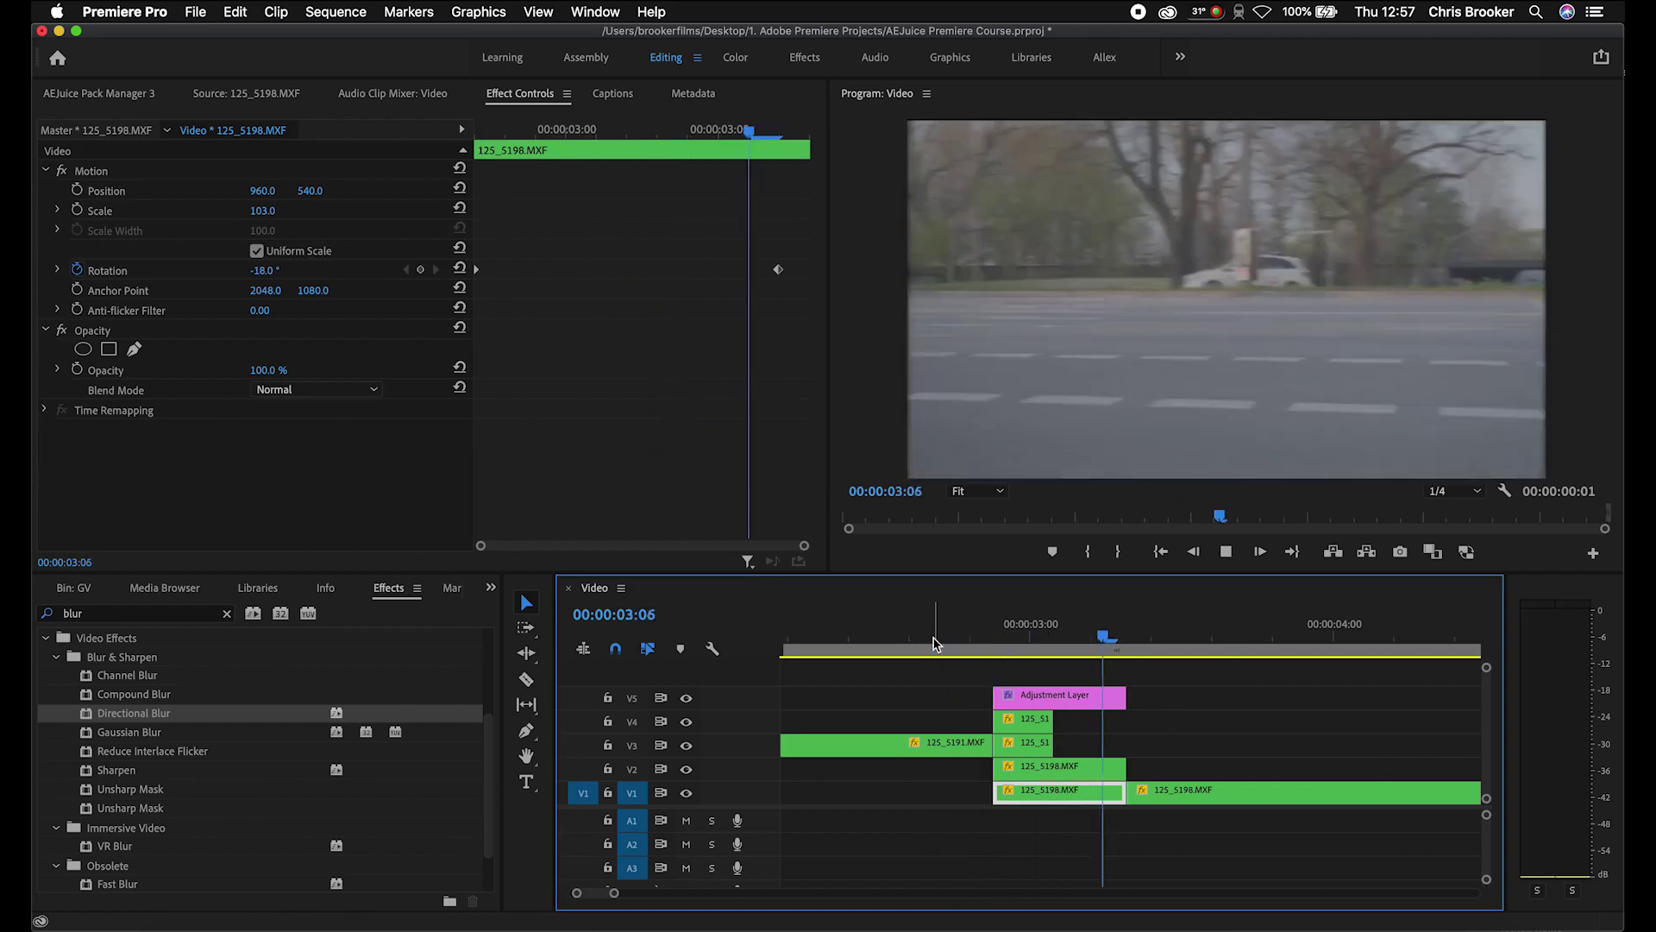
pyautogui.click(934, 642)
pyautogui.click(935, 643)
pyautogui.click(936, 642)
pyautogui.moveTo(947, 642); pyautogui.dragTo(972, 673)
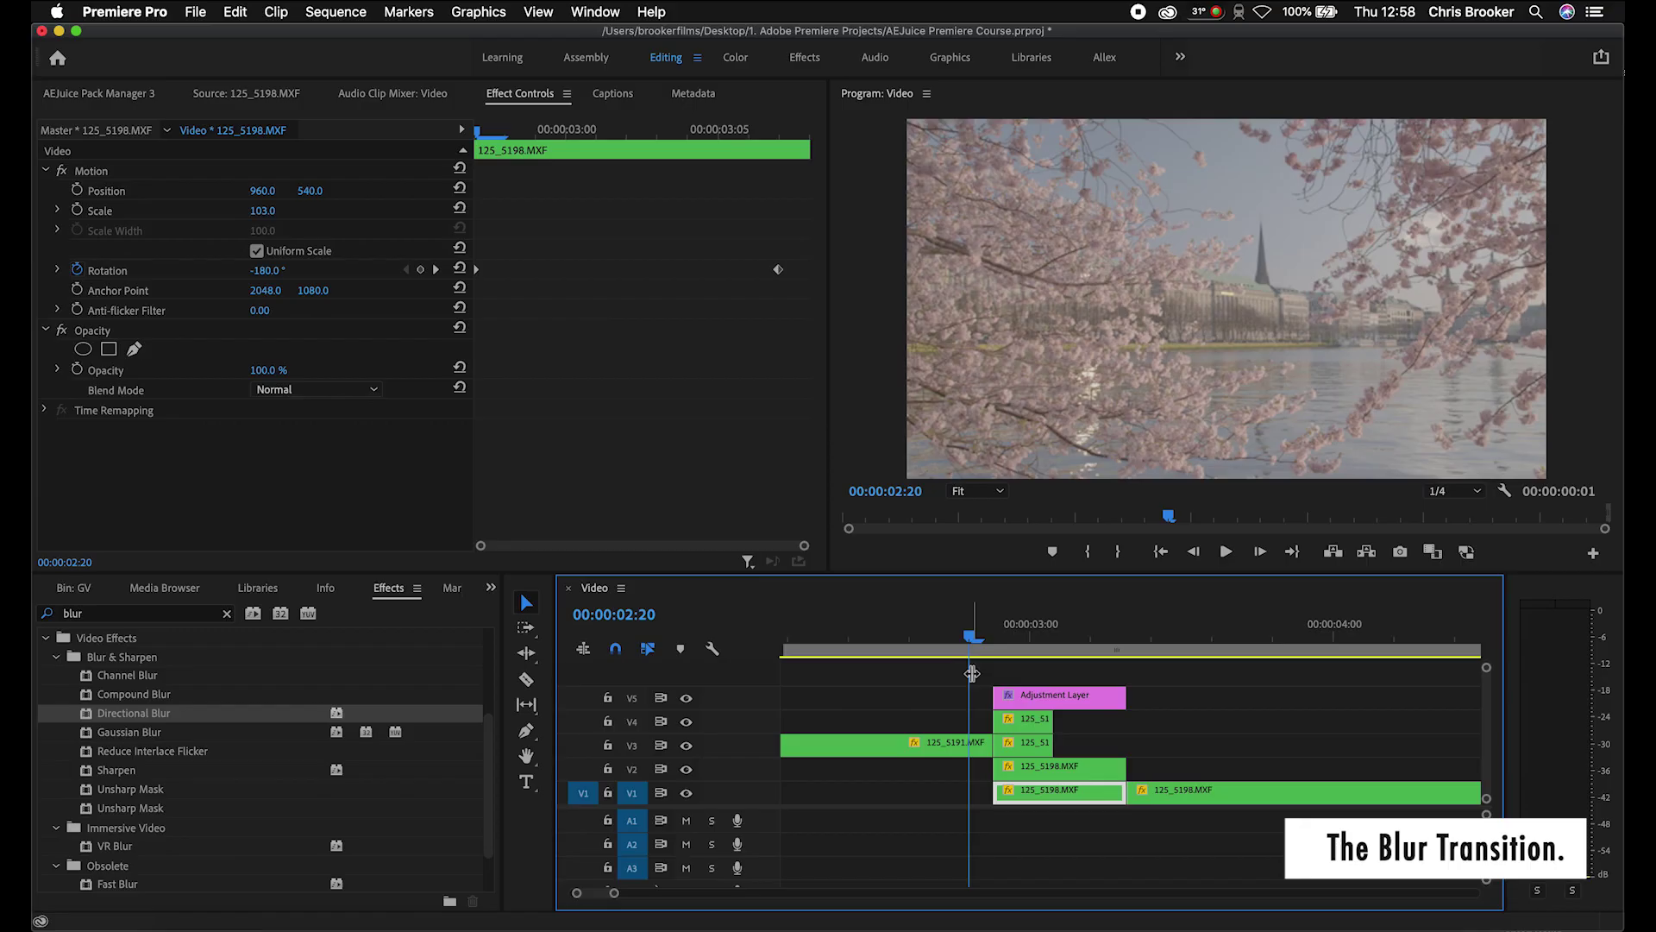
# Step: Delete the adjustment layer and the short spin pieces, then butt 125_5191.MXF and 125_5198.MXF together on V1
pyautogui.moveTo(1107, 669); pyautogui.dragTo(1032, 794)
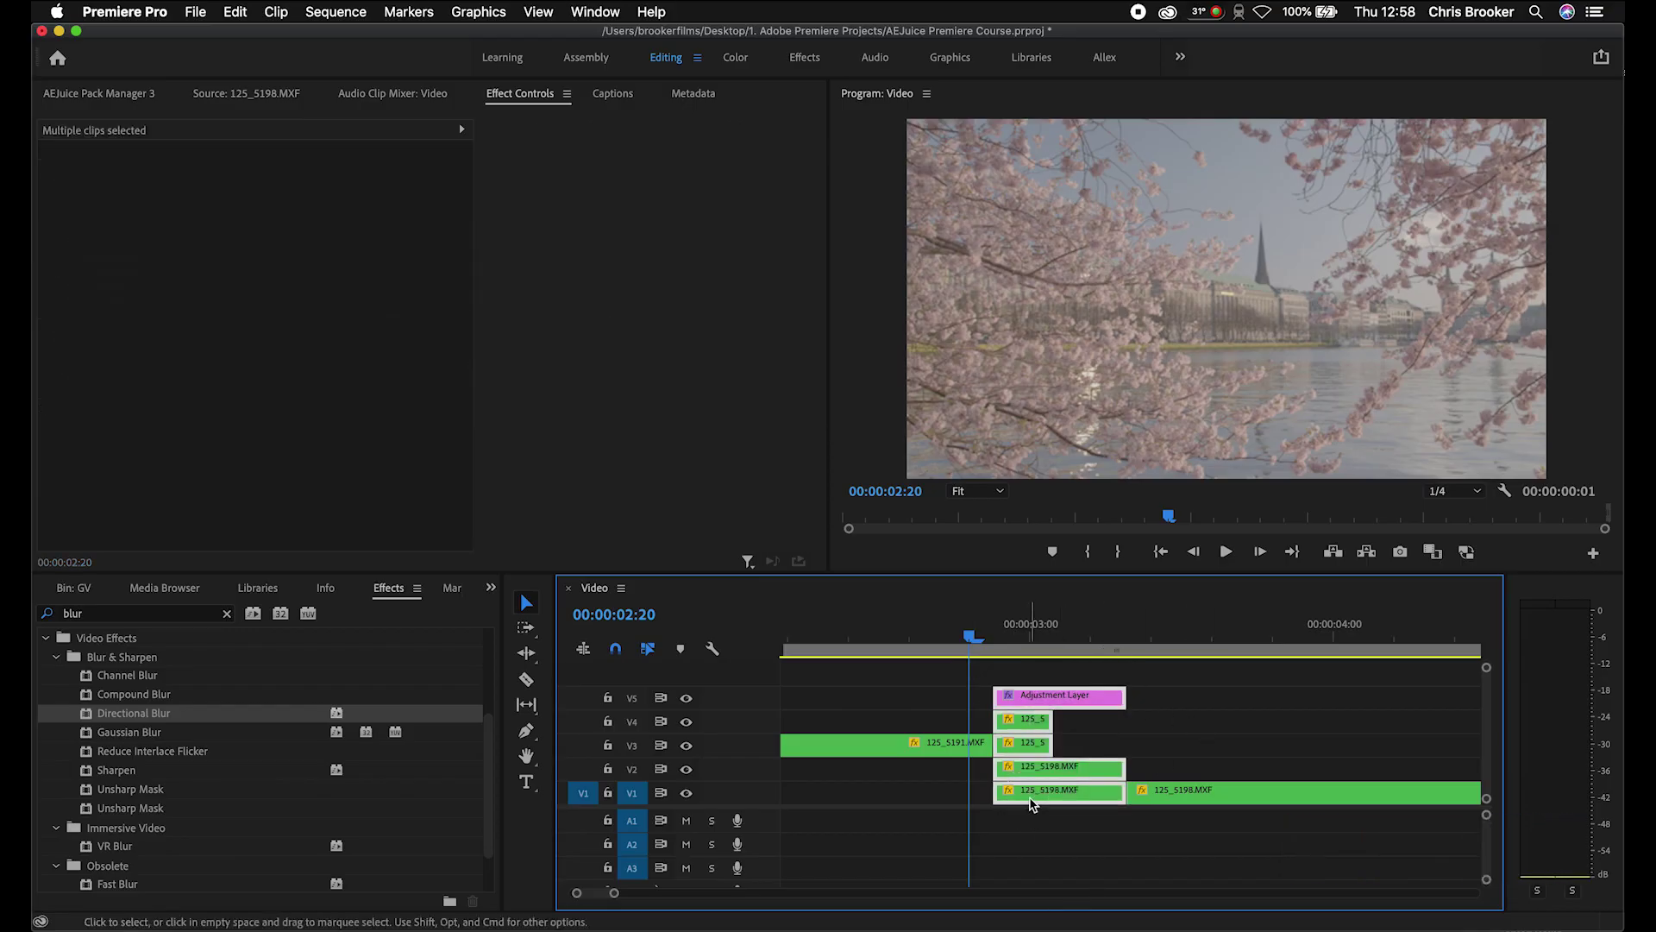
pyautogui.press('Delete')
pyautogui.moveTo(954, 747); pyautogui.dragTo(956, 804)
pyautogui.moveTo(1176, 792); pyautogui.dragTo(1043, 791)
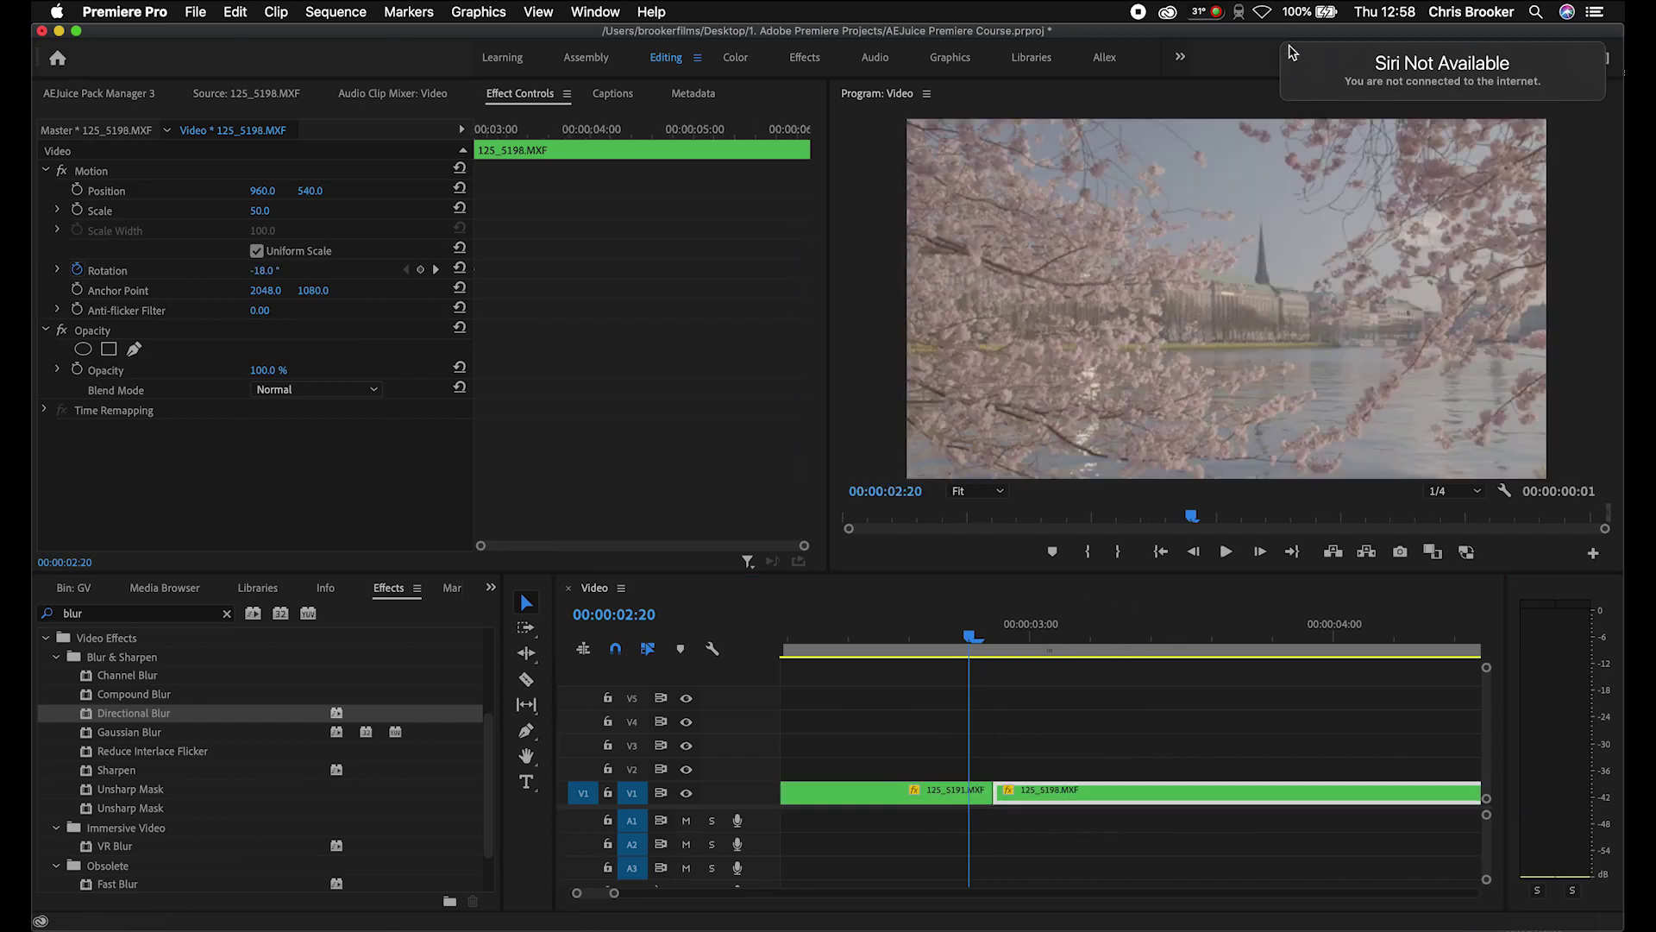
# Step: Search the effects for "blur" and apply Gaussian Blur to the 125_5191.MXF clip
pyautogui.click(228, 613)
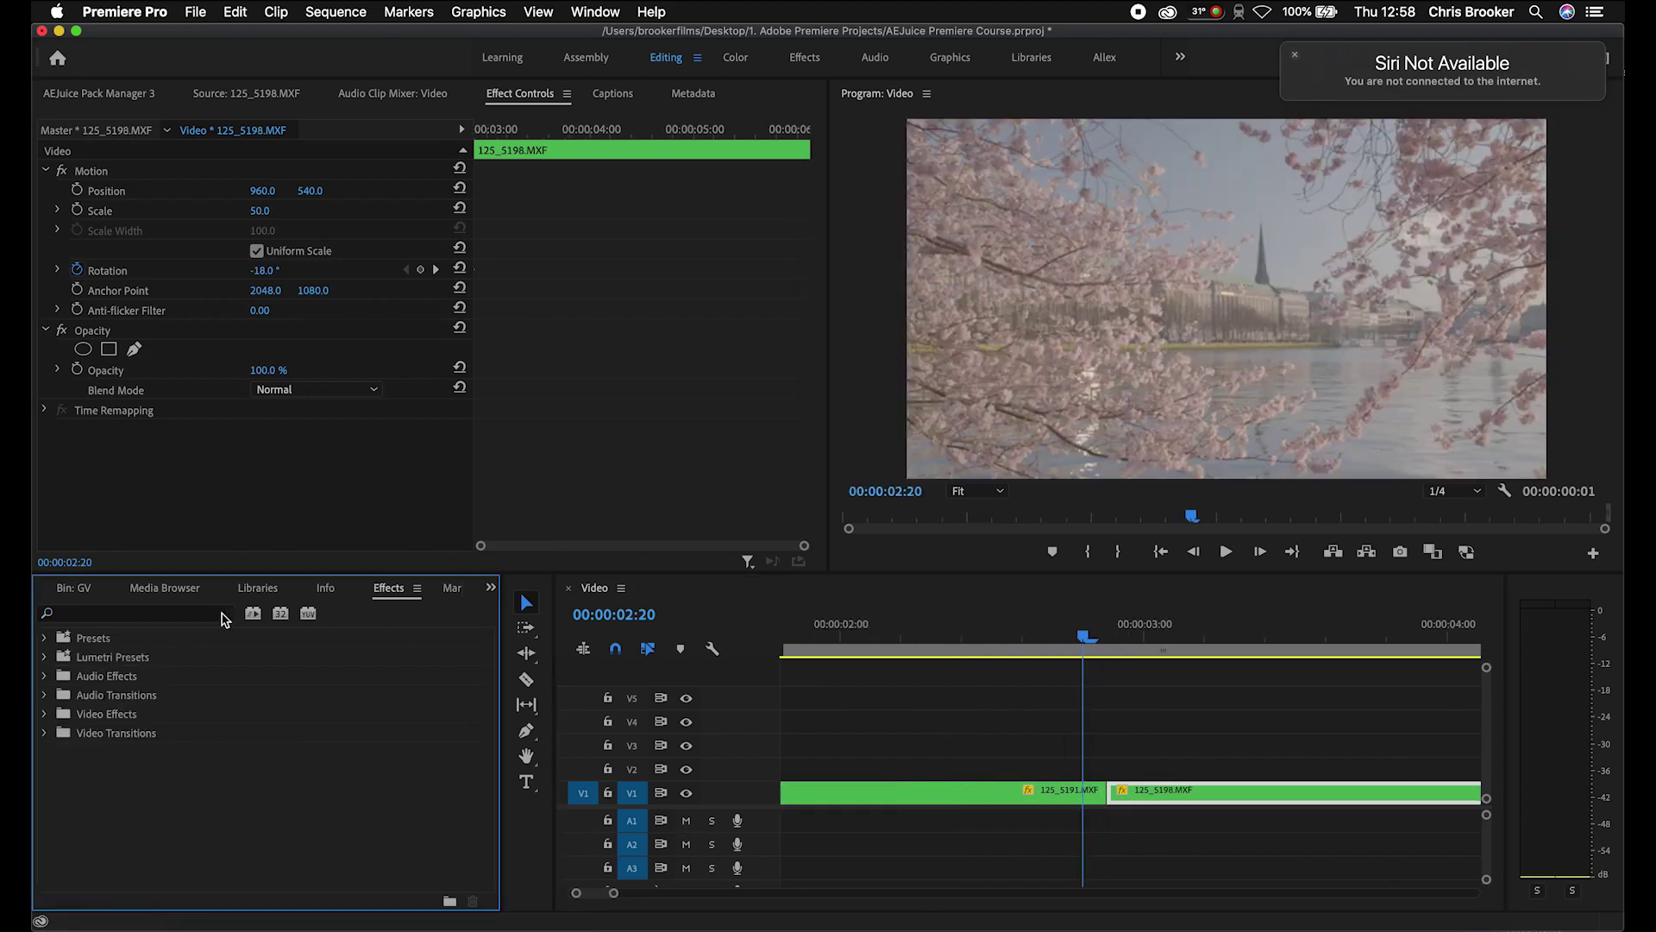
pyautogui.click(200, 616)
pyautogui.write('blur')
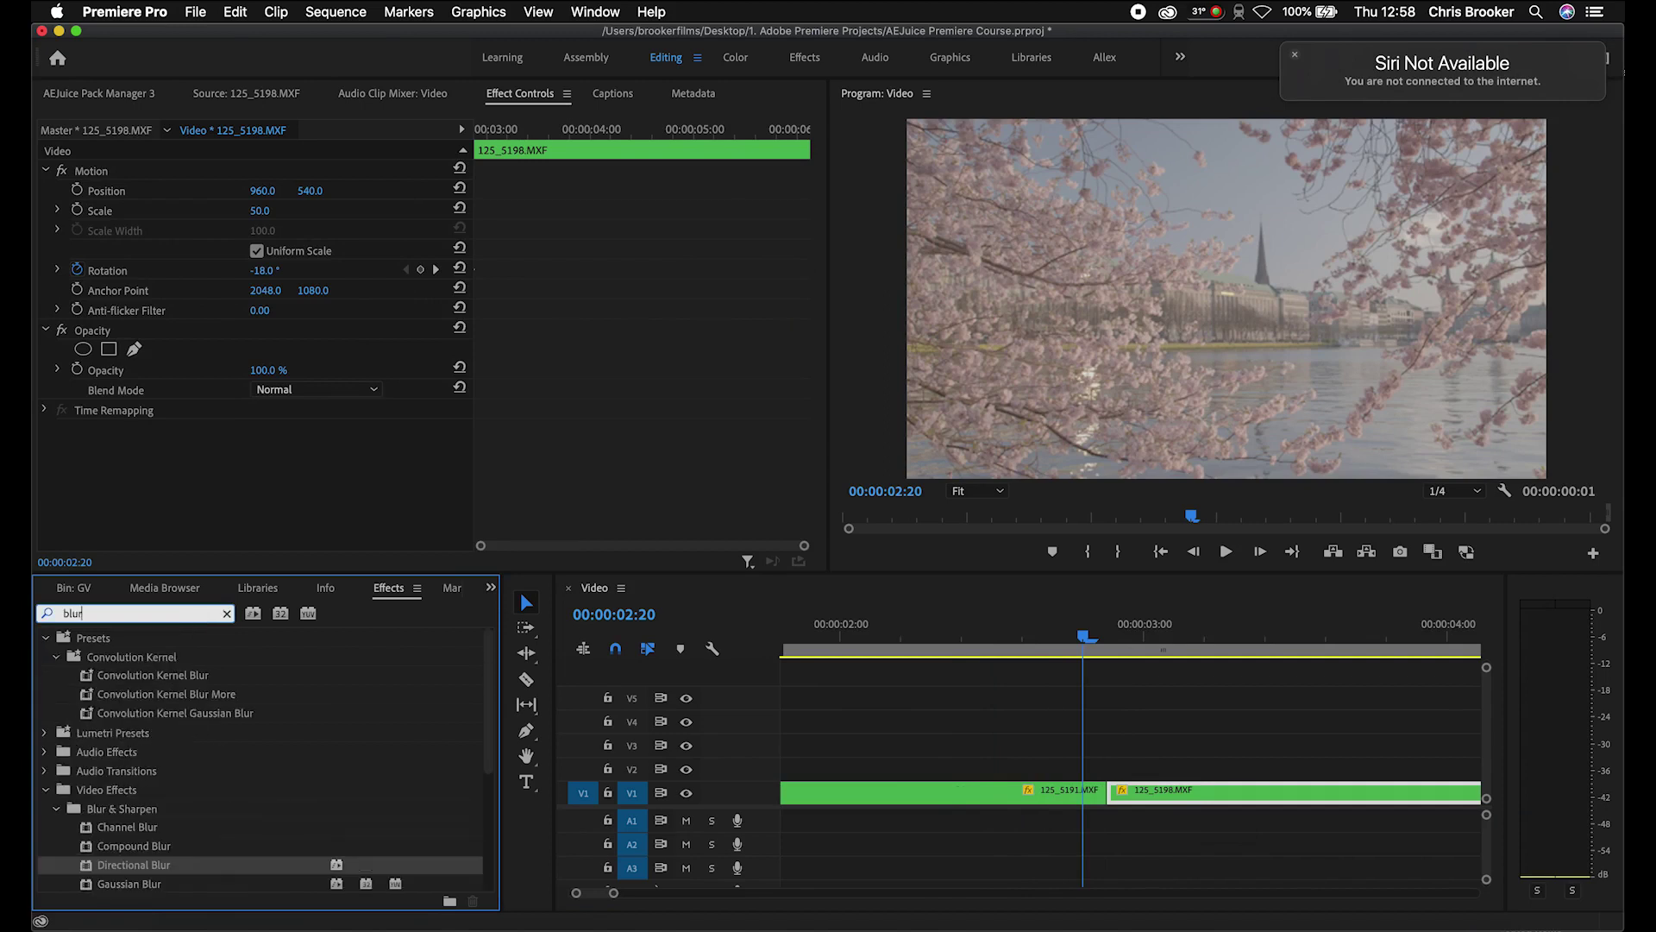
pyautogui.scroll(-3, 199, 817)
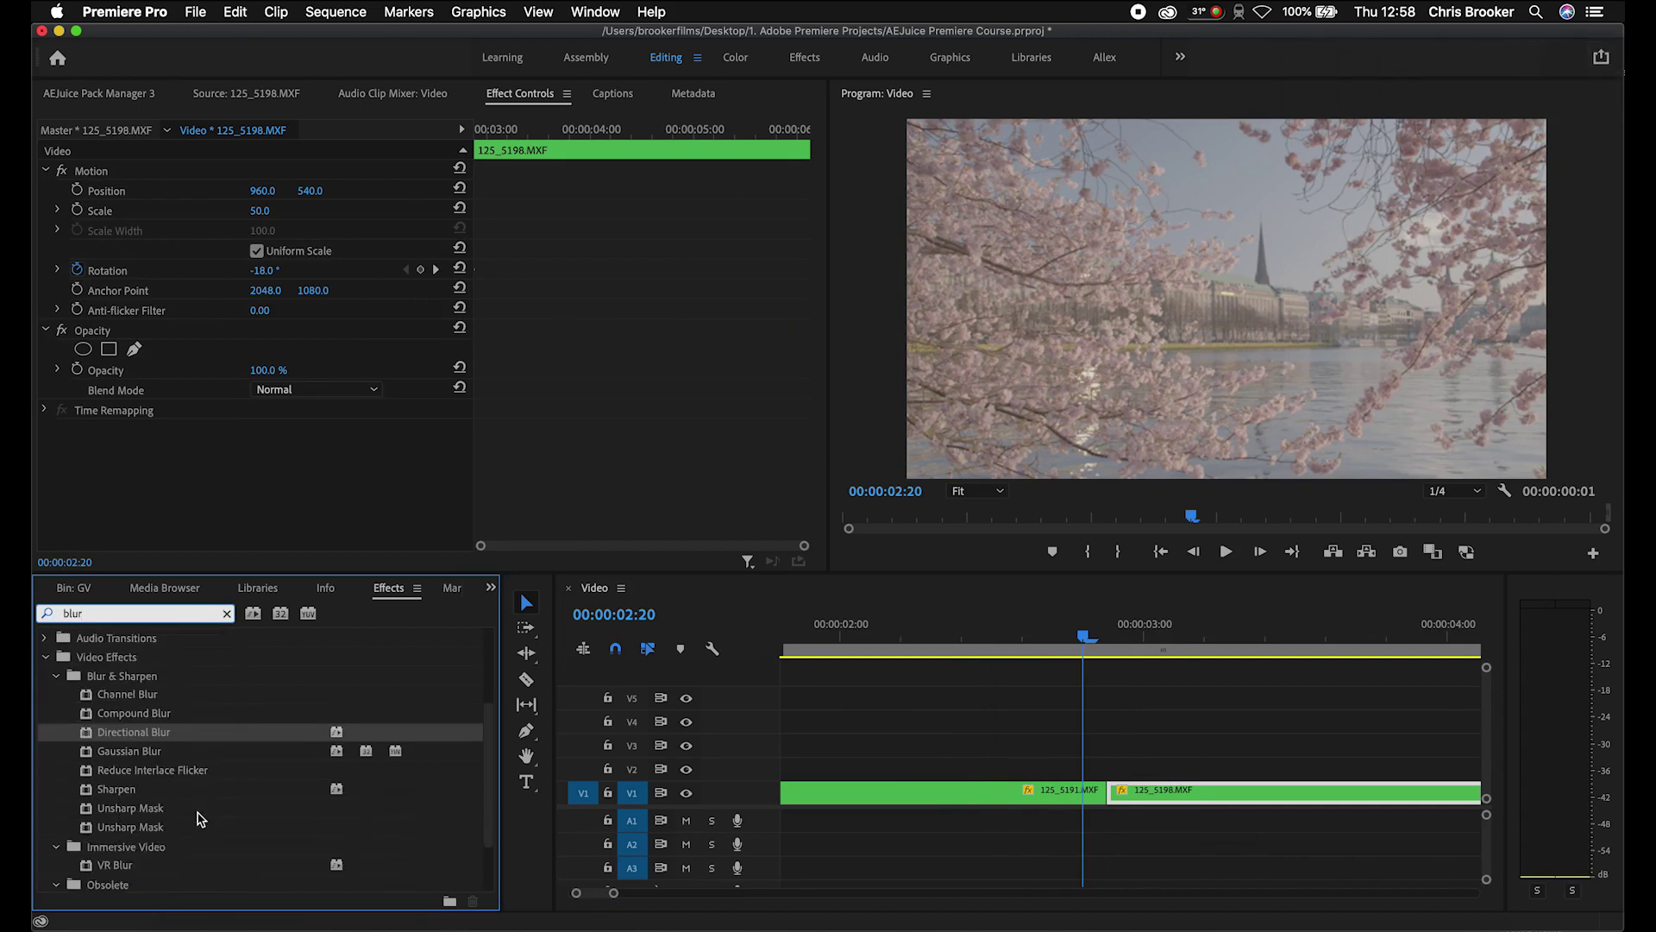
pyautogui.moveTo(125, 759); pyautogui.dragTo(1025, 790)
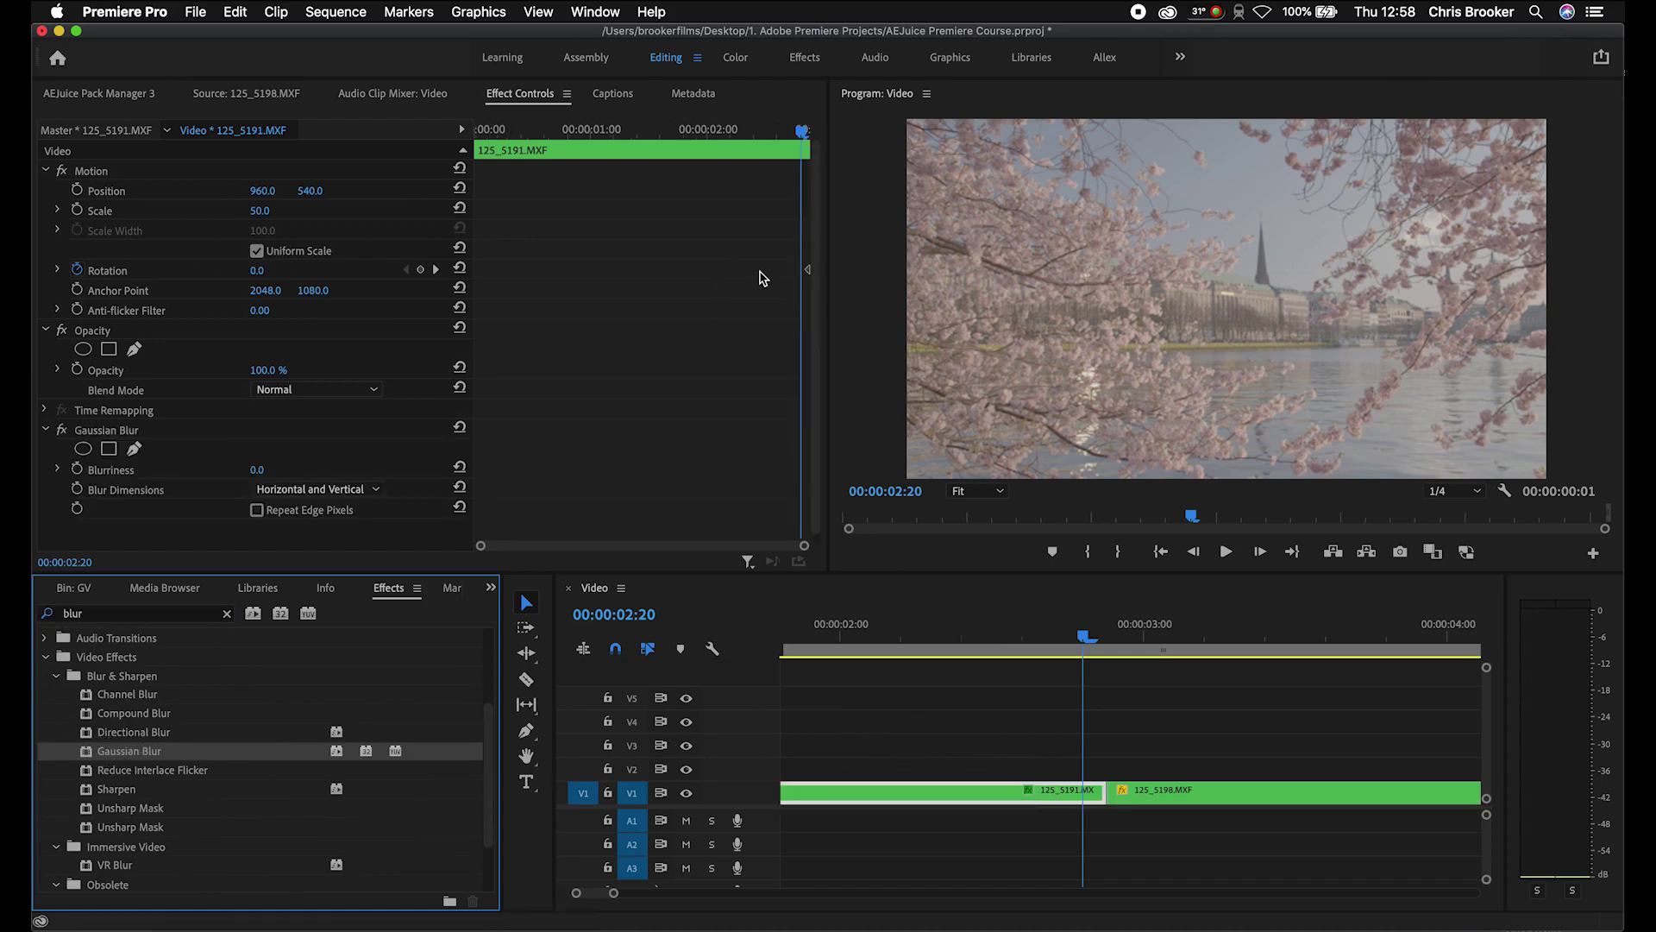
# Step: Set the Gaussian Blur on 125_5191.MXF to a Blurriness of 101 and enable Repeat Edge Pixels
pyautogui.scroll(-1, 762, 277)
pyautogui.moveTo(792, 129); pyautogui.dragTo(819, 128)
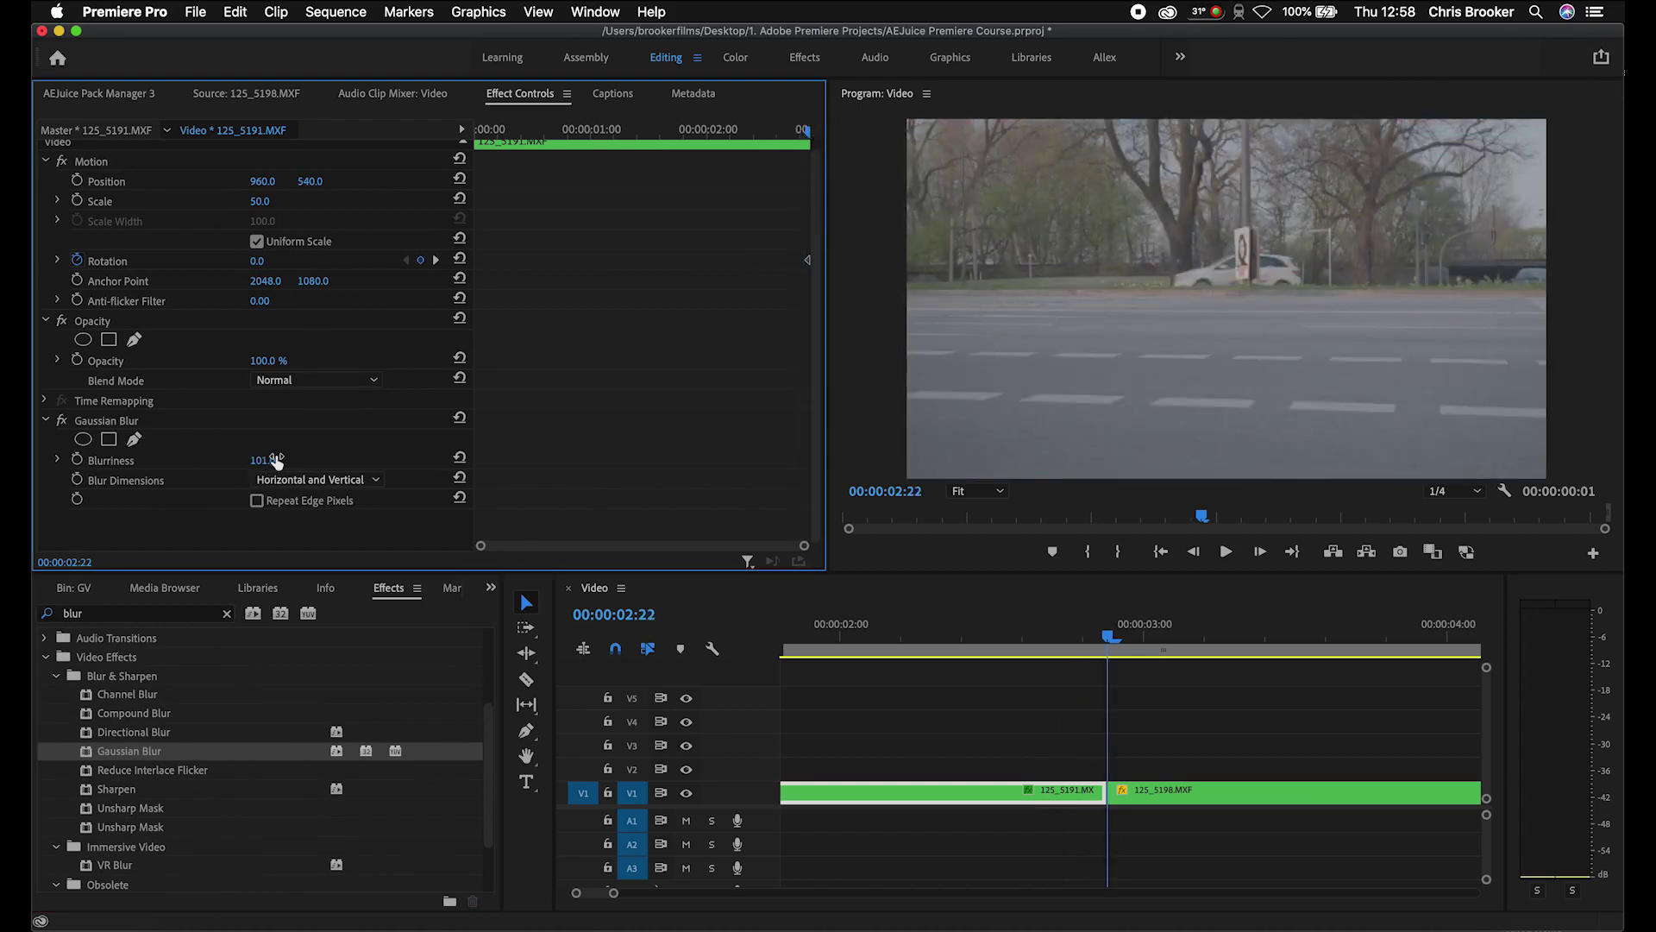
pyautogui.click(256, 500)
pyautogui.press('Left')
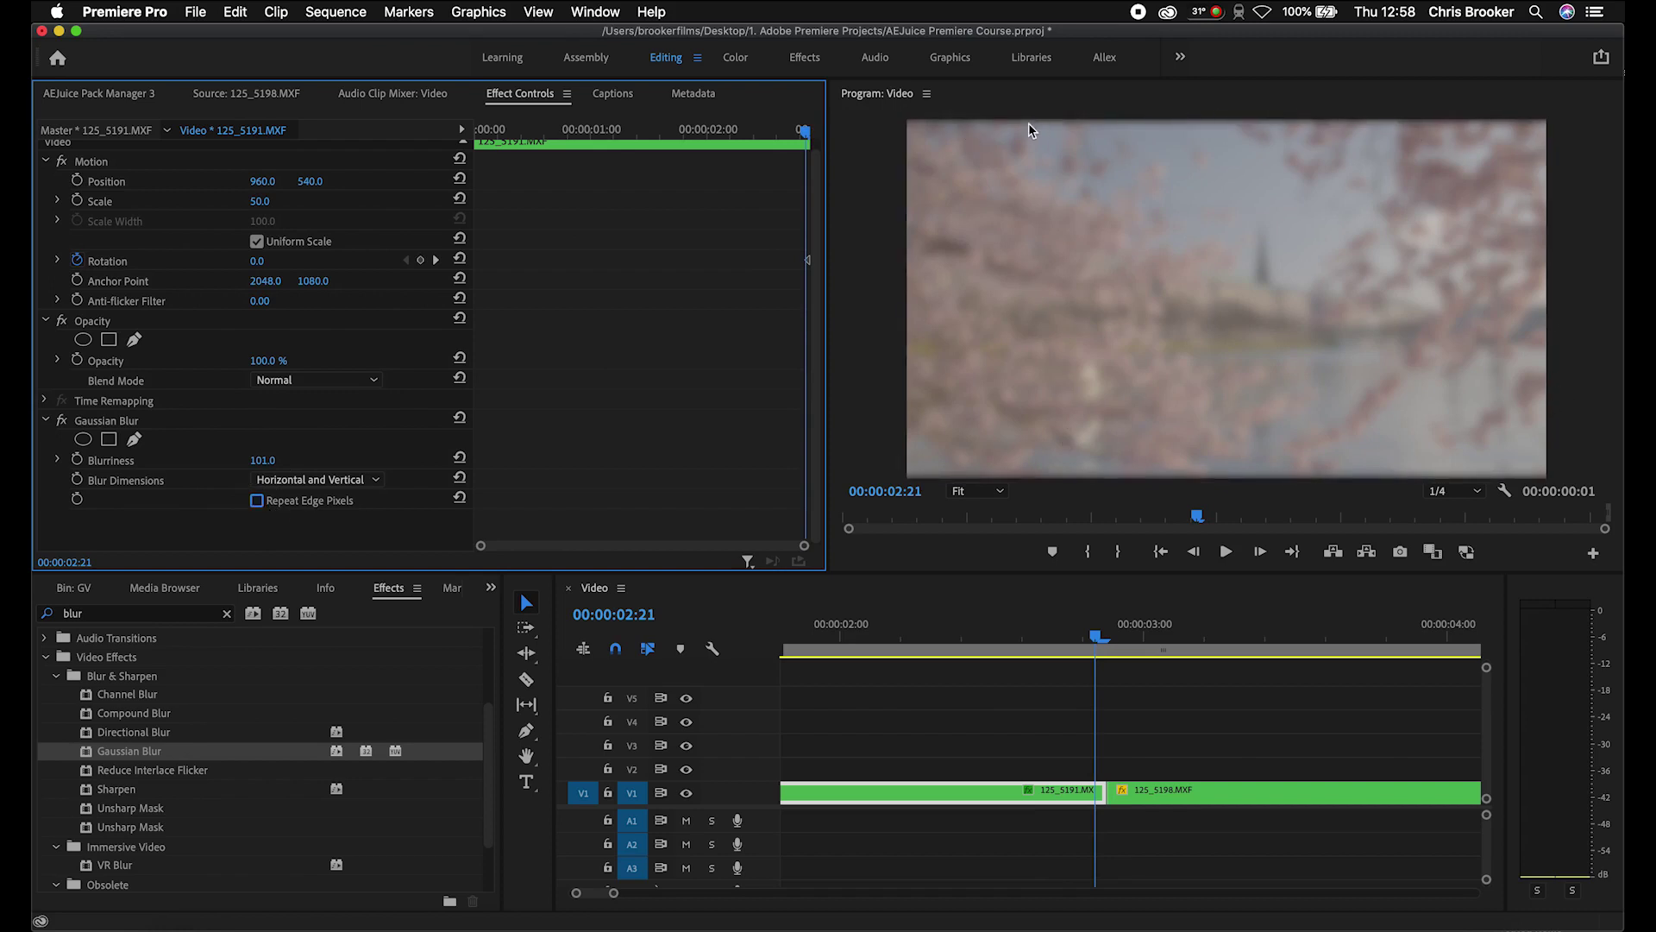
pyautogui.click(258, 502)
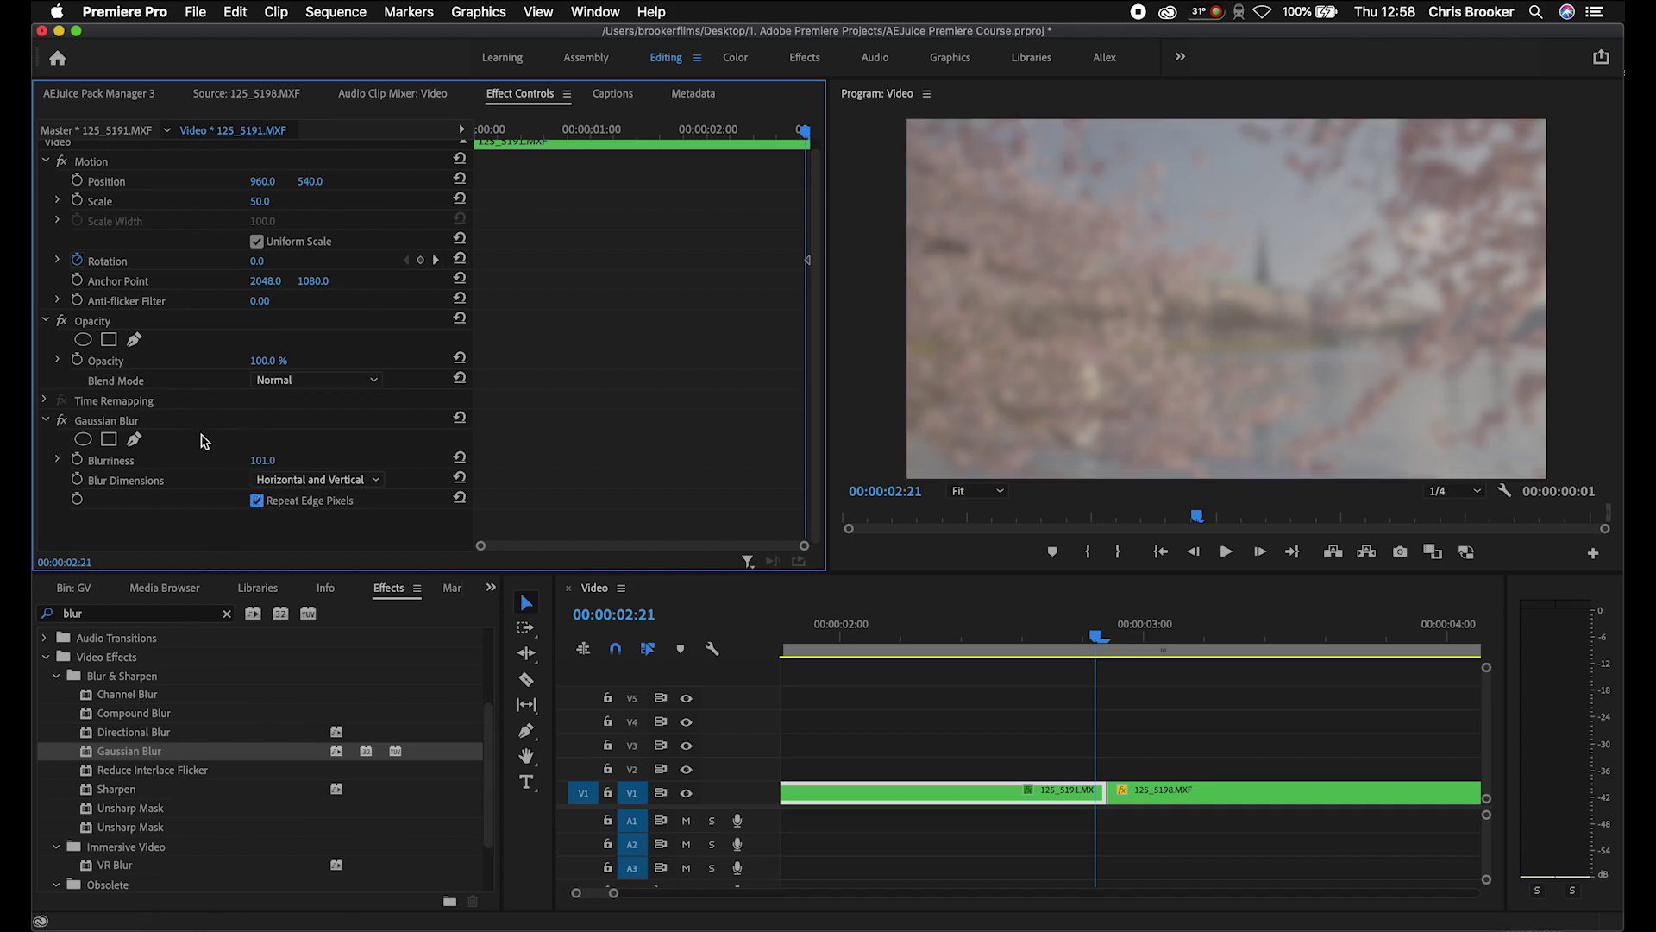
pyautogui.press('Right')
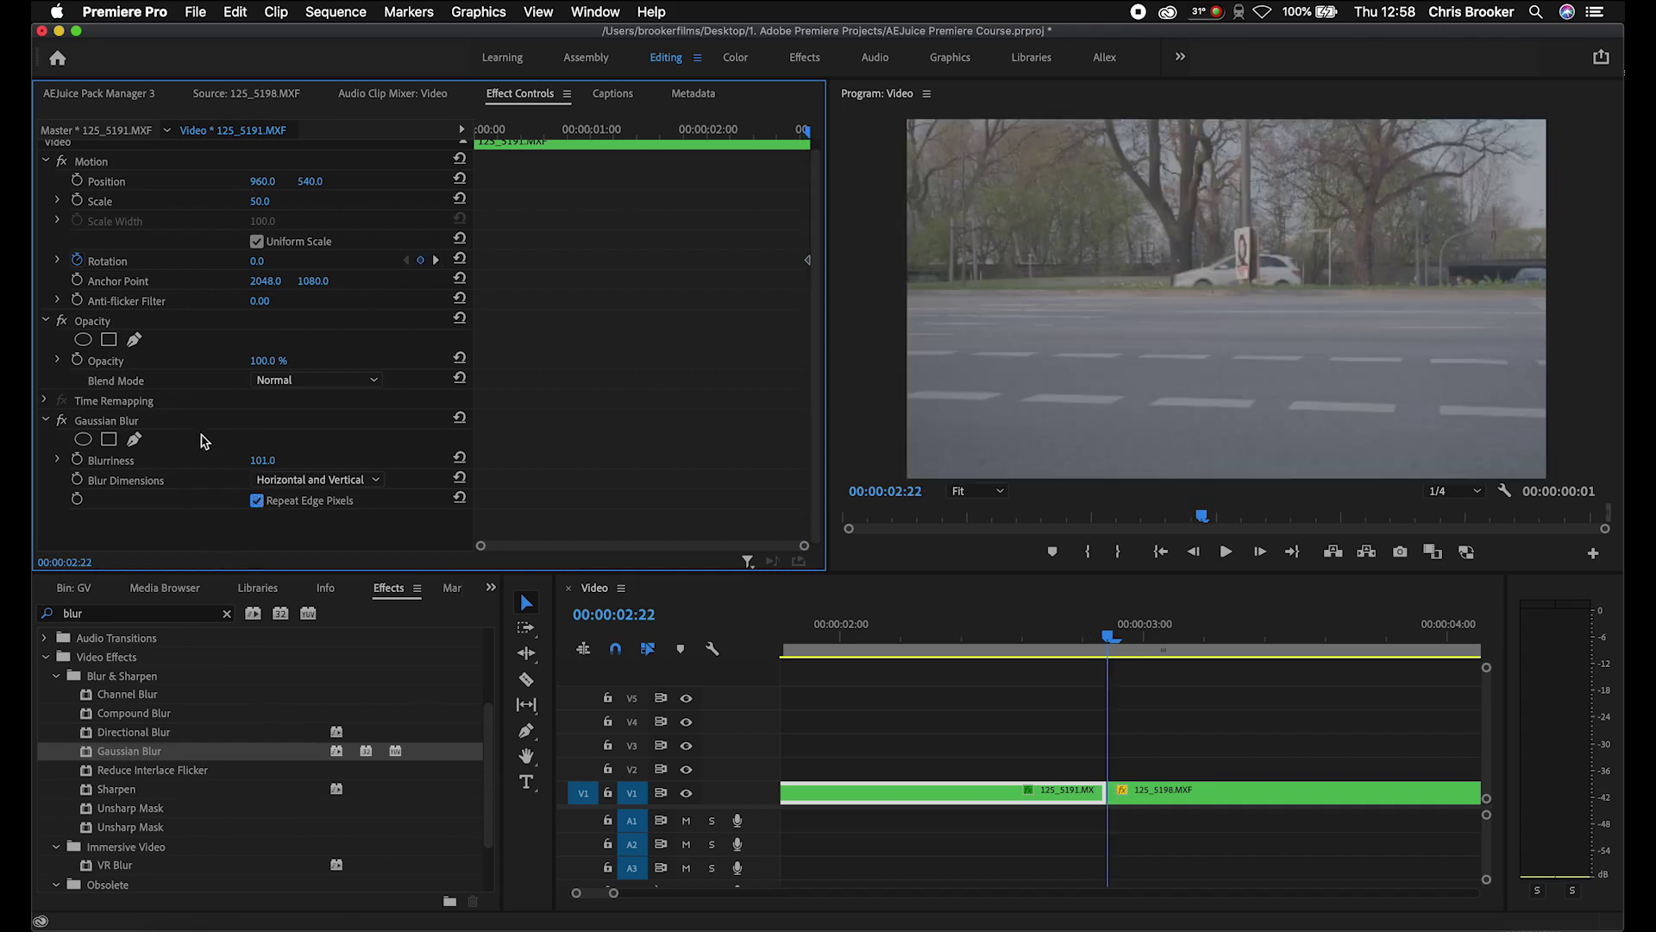
# Step: Keyframe the Blurriness of 125_5191.MXF from 0 at 00:00:02:17 to 101 at the cut at 00:00:02:22
pyautogui.click(77, 462)
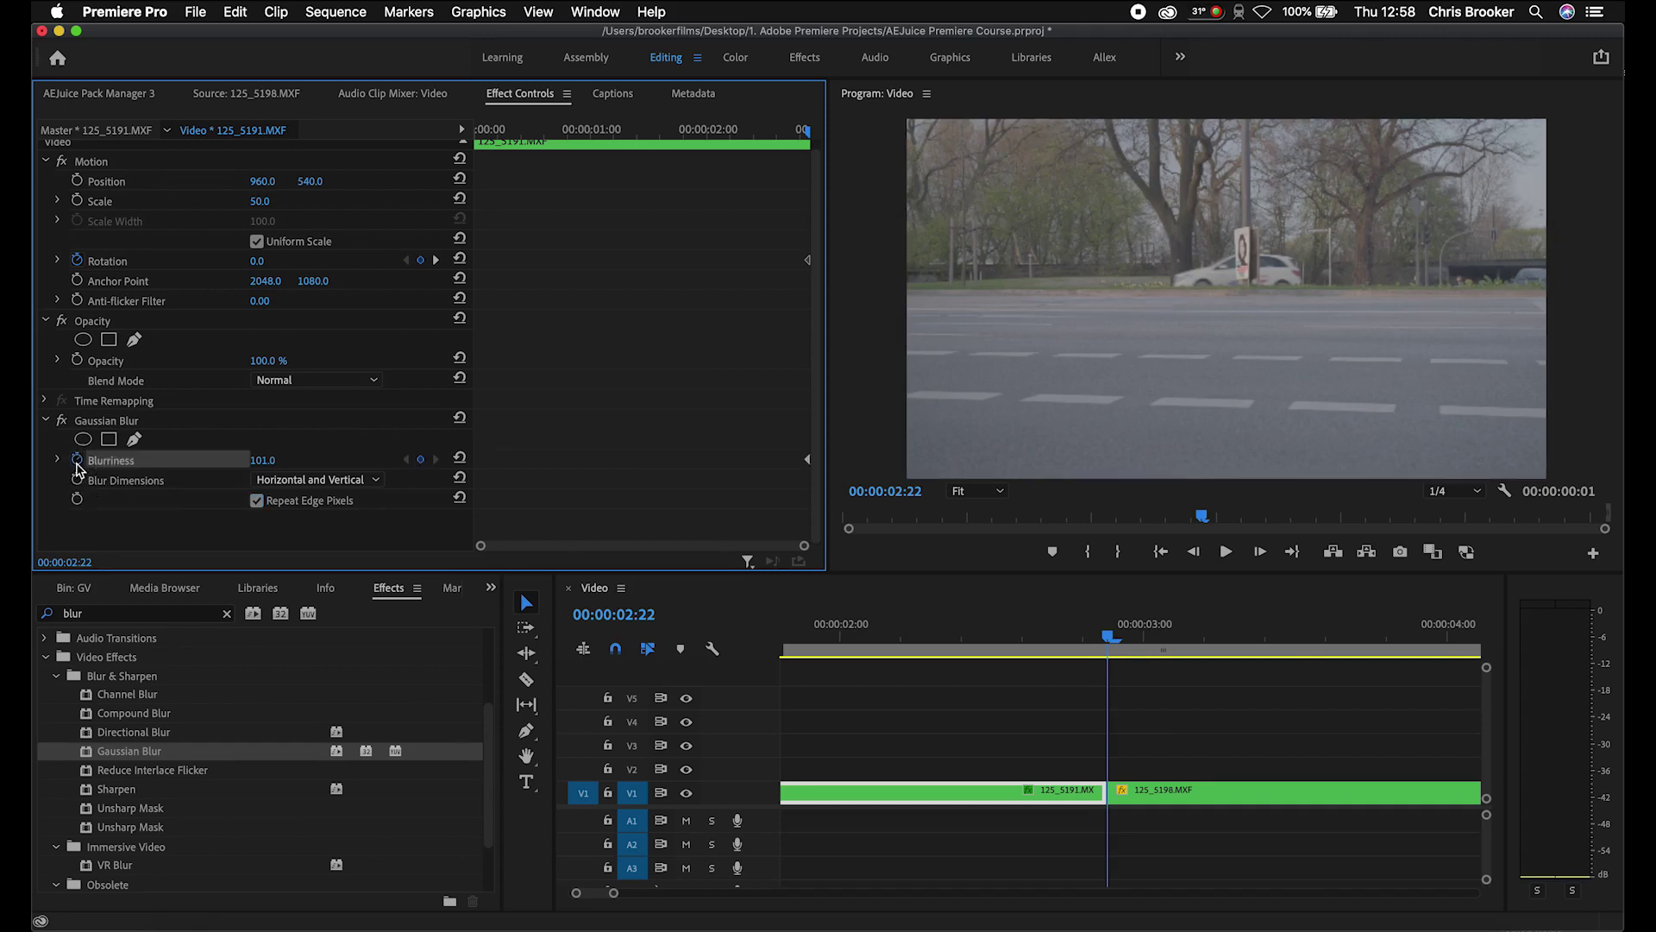
pyautogui.press('Left')
pyautogui.press('Left')
pyautogui.press('Left')
pyautogui.press('Left')
pyautogui.press('Left')
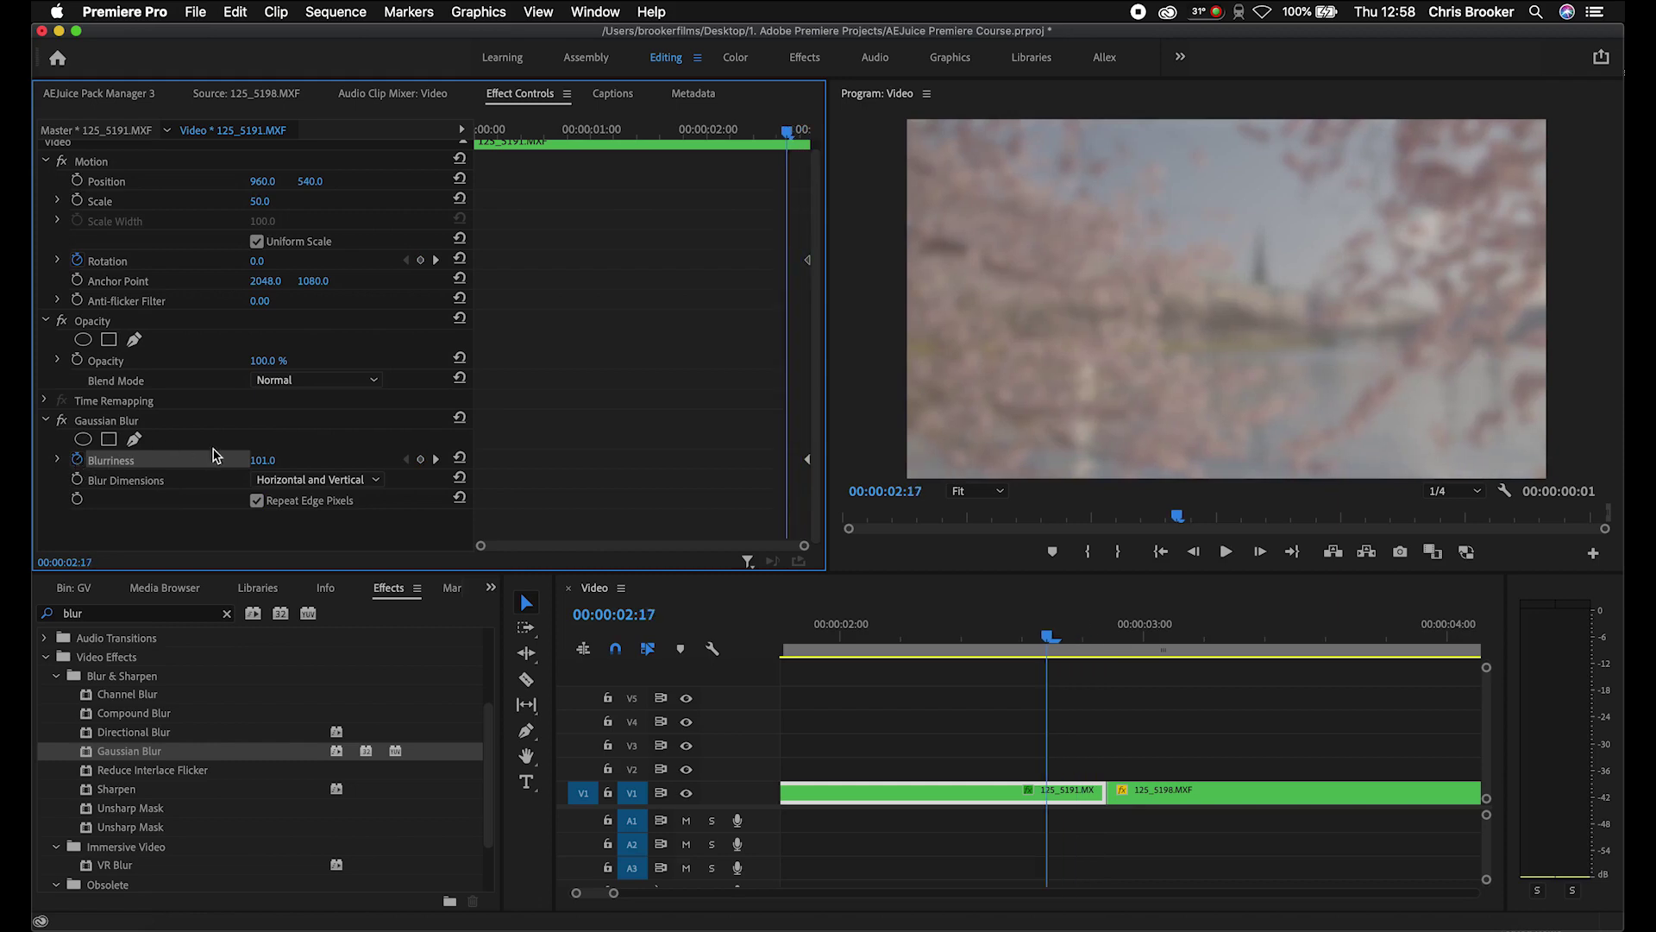
pyautogui.moveTo(260, 460); pyautogui.dragTo(173, 460)
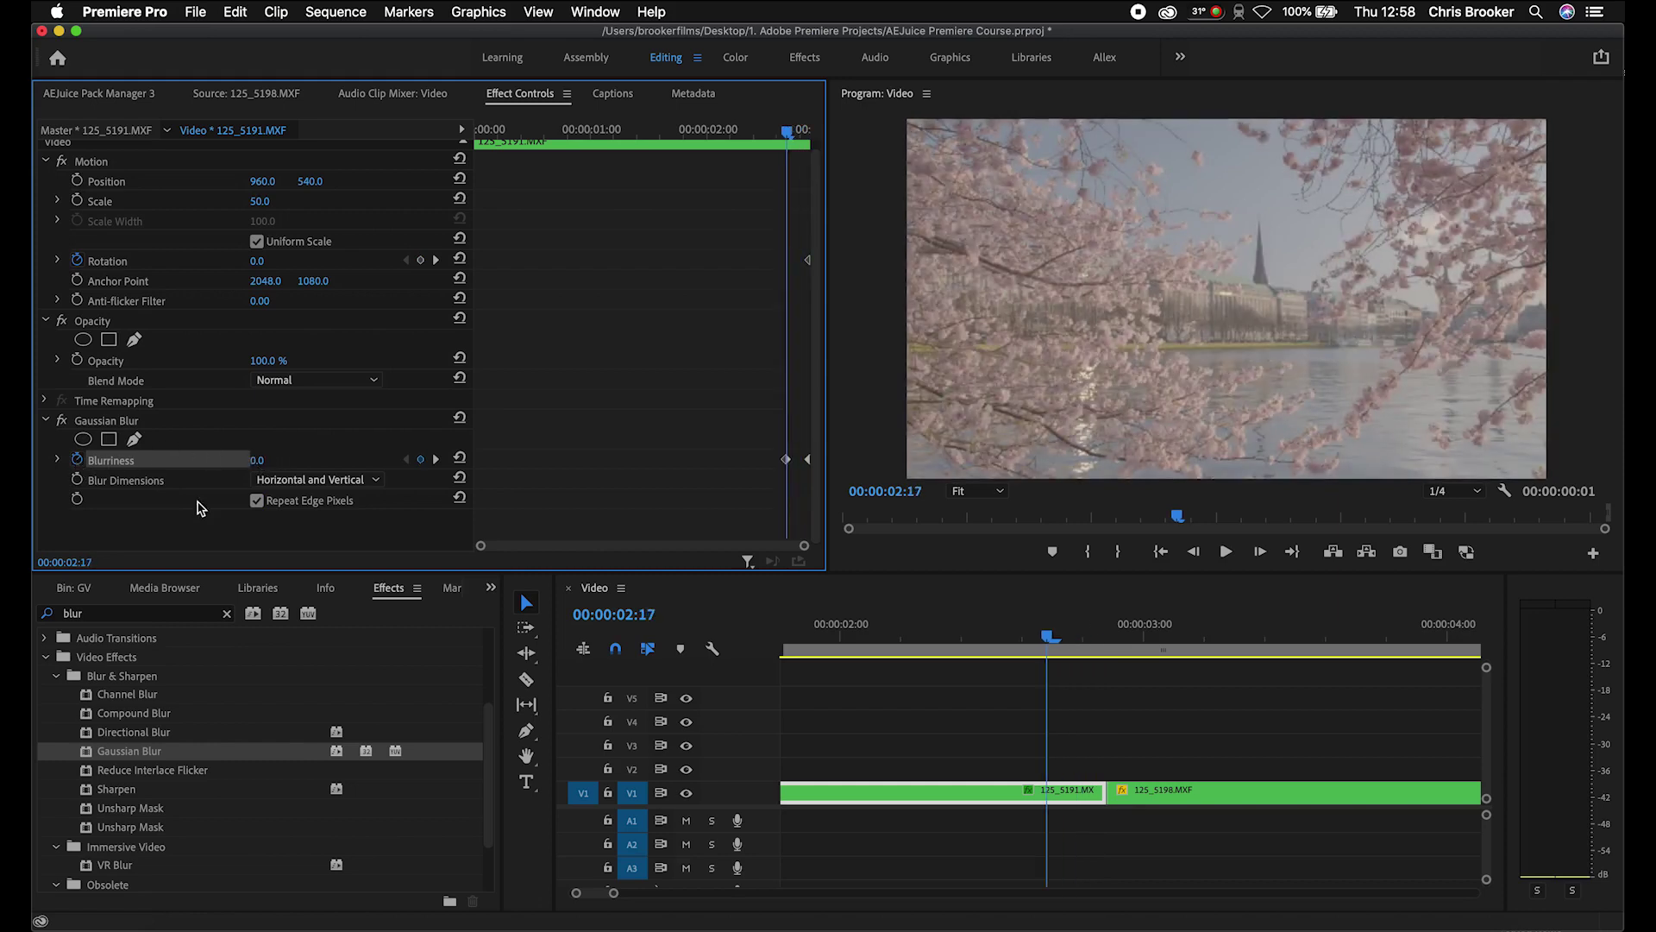
# Step: Apply Gaussian Blur to 125_5198.MXF with a Blurriness of 104 and Repeat Edge Pixels enabled
pyautogui.moveTo(147, 753); pyautogui.dragTo(1190, 789)
pyautogui.moveTo(521, 138); pyautogui.dragTo(340, 469)
pyautogui.click(257, 510)
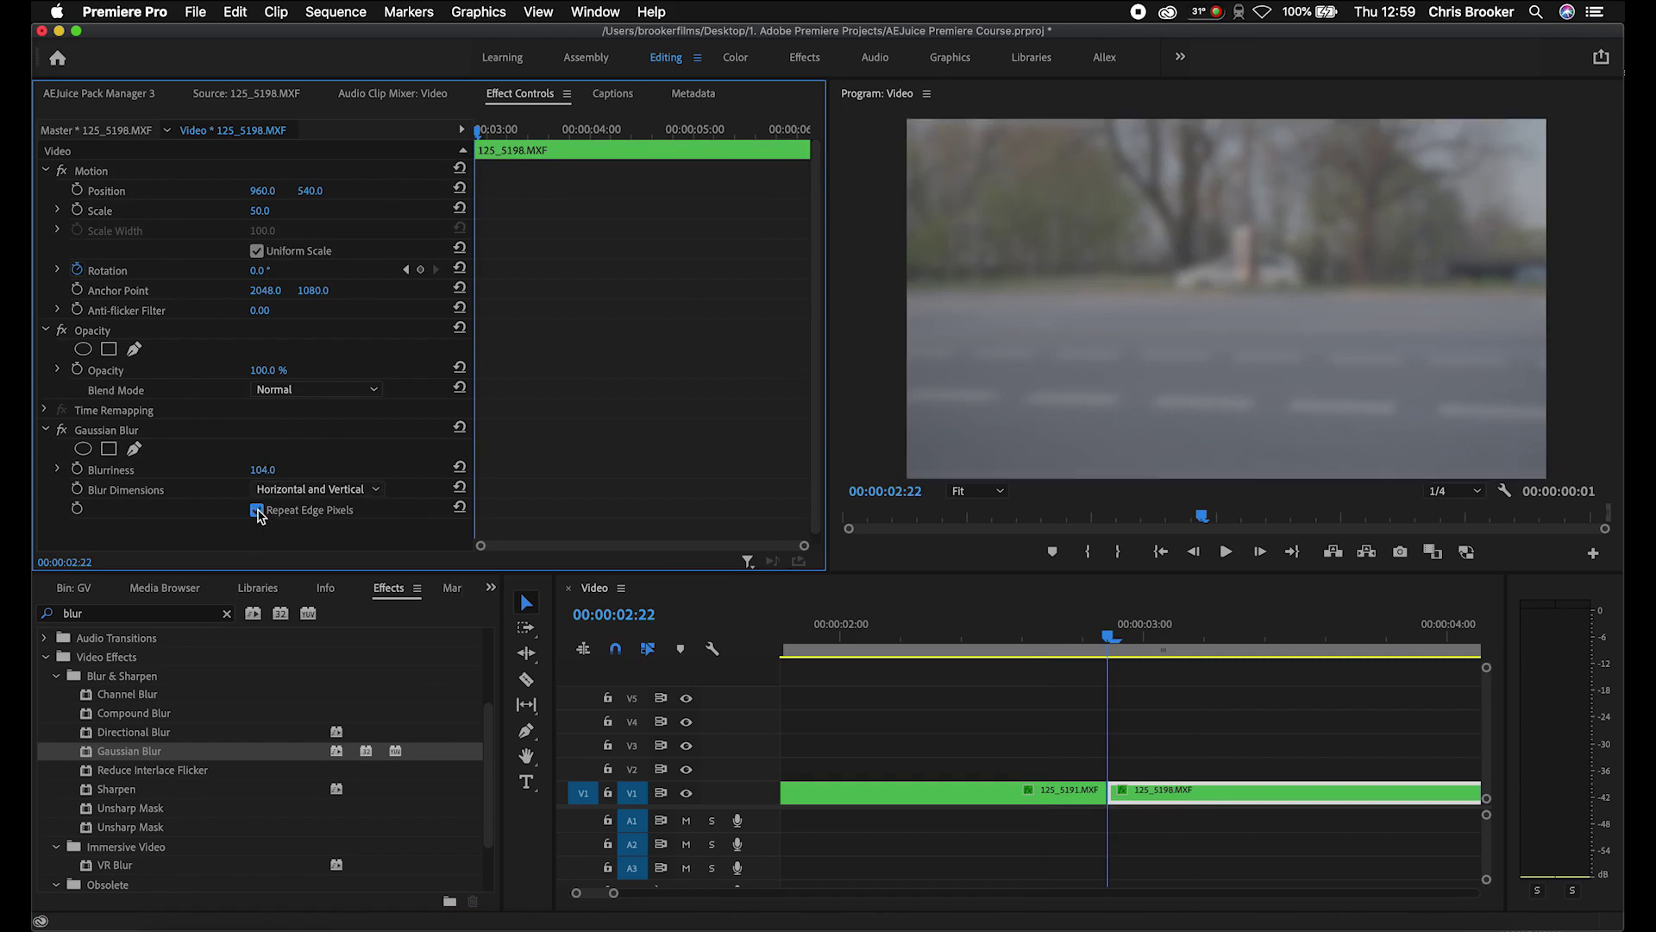
# Step: Keyframe the Blurriness of 125_5198.MXF from 104 at 00:00:02:22 to 0 at 00:00:03:07
pyautogui.click(77, 472)
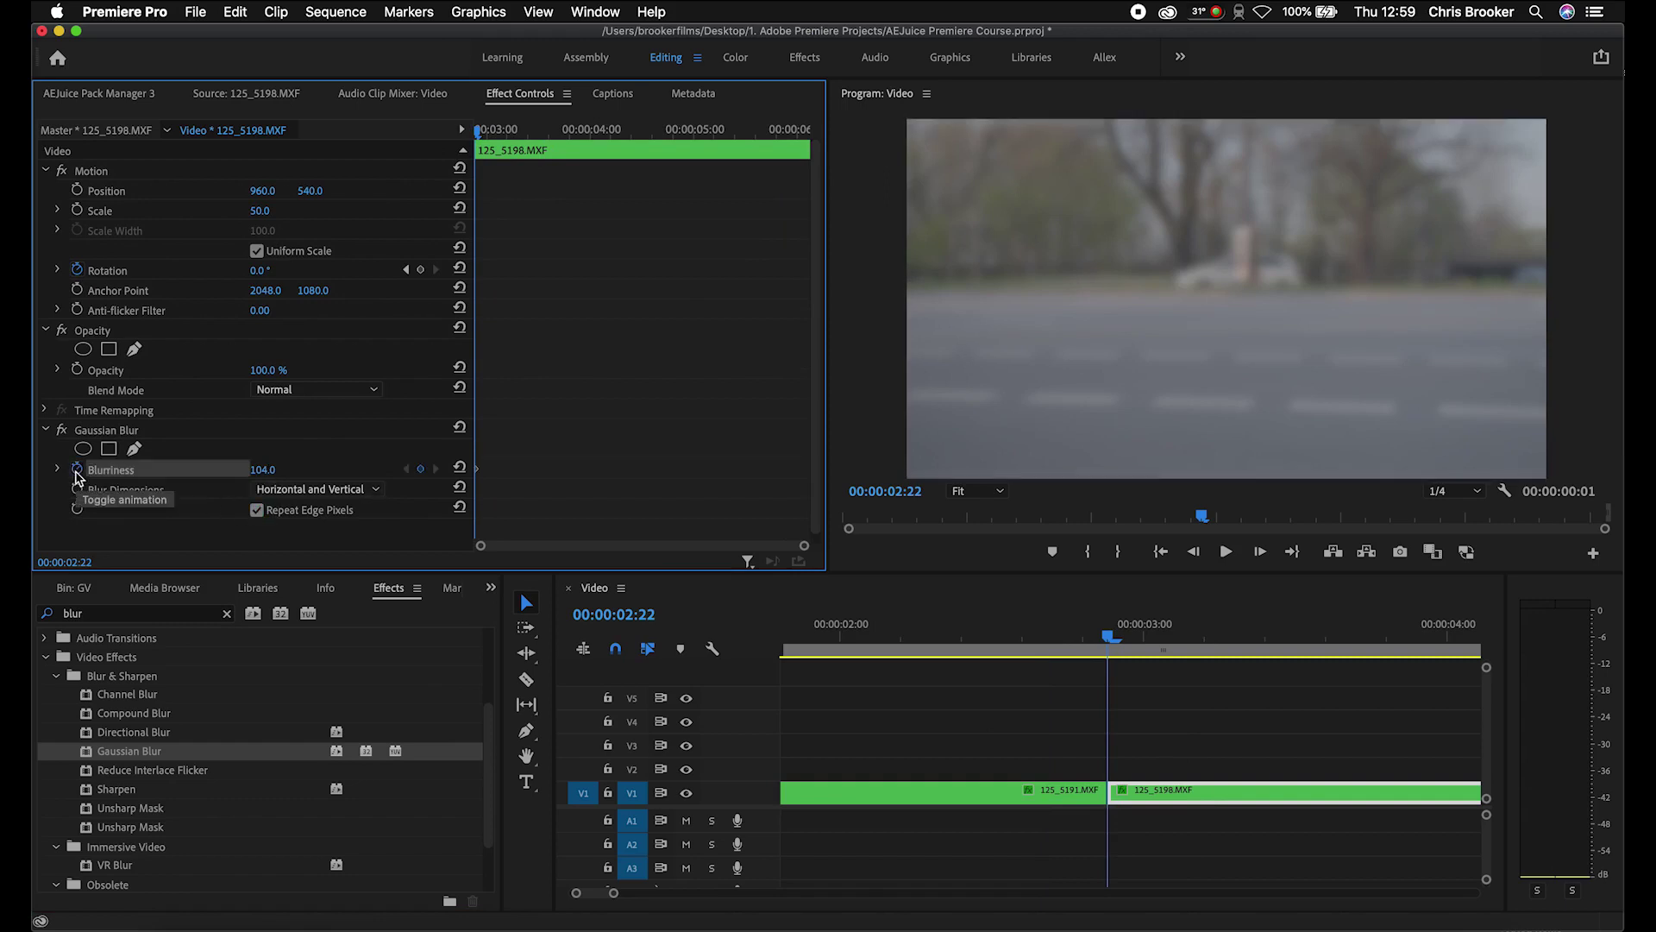
pyautogui.press('Right')
pyautogui.press('Right')
pyautogui.press('Right')
pyautogui.press('Right')
pyautogui.press('Right')
pyautogui.press('Right')
pyautogui.press('Right')
pyautogui.press('Right')
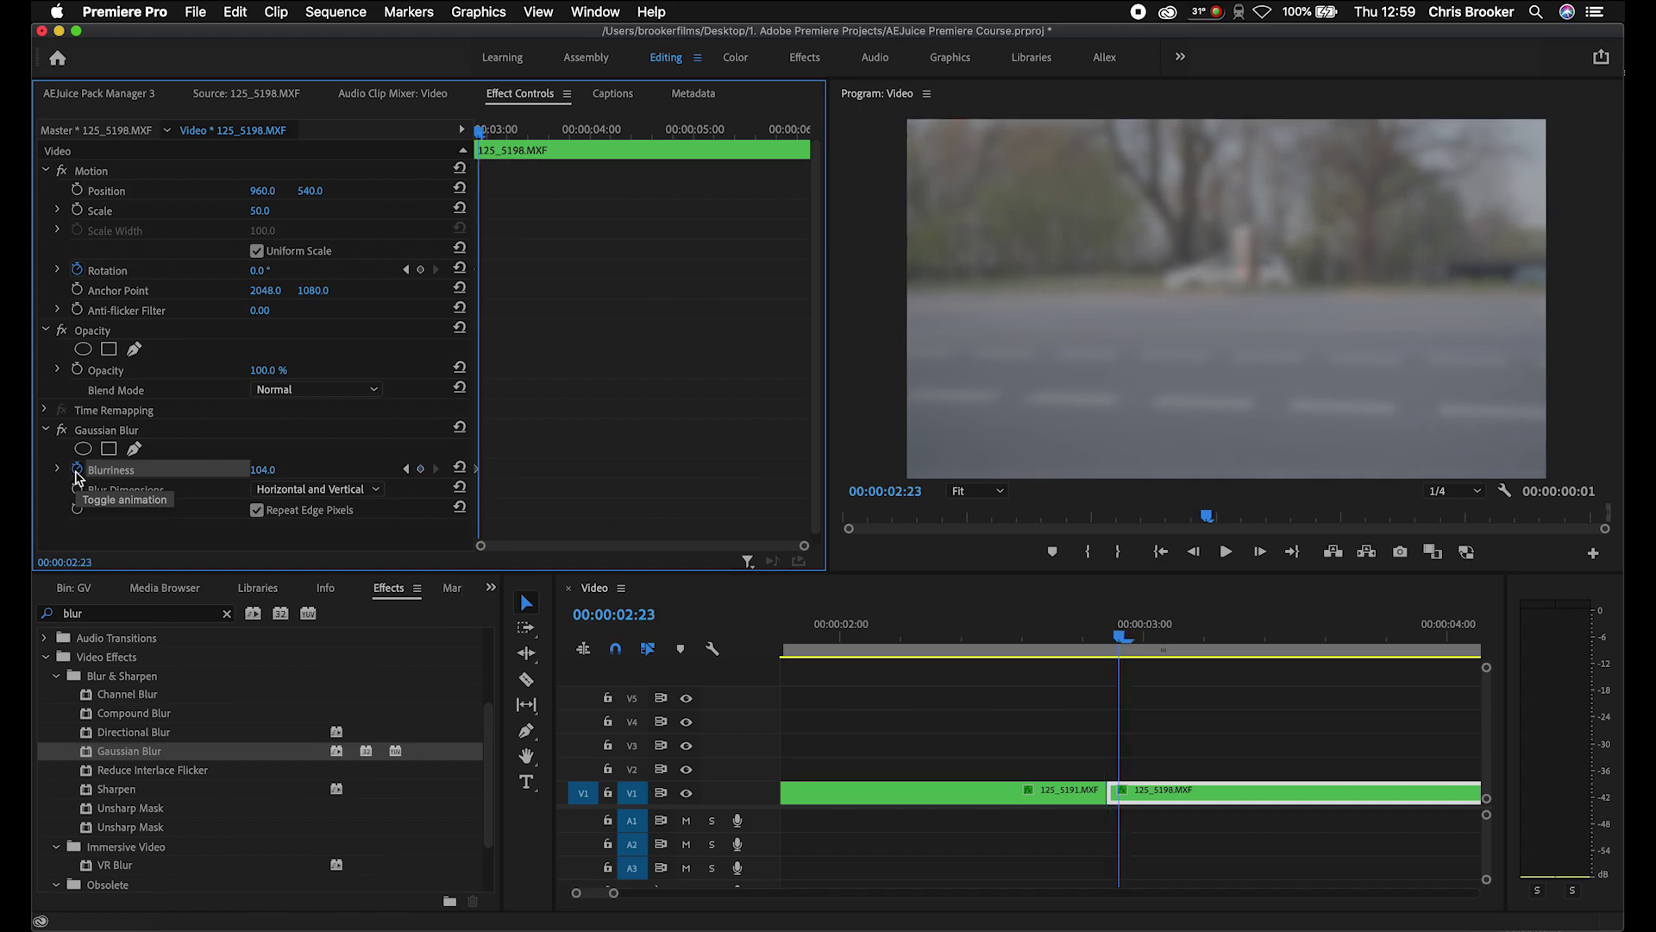
pyautogui.press('Right')
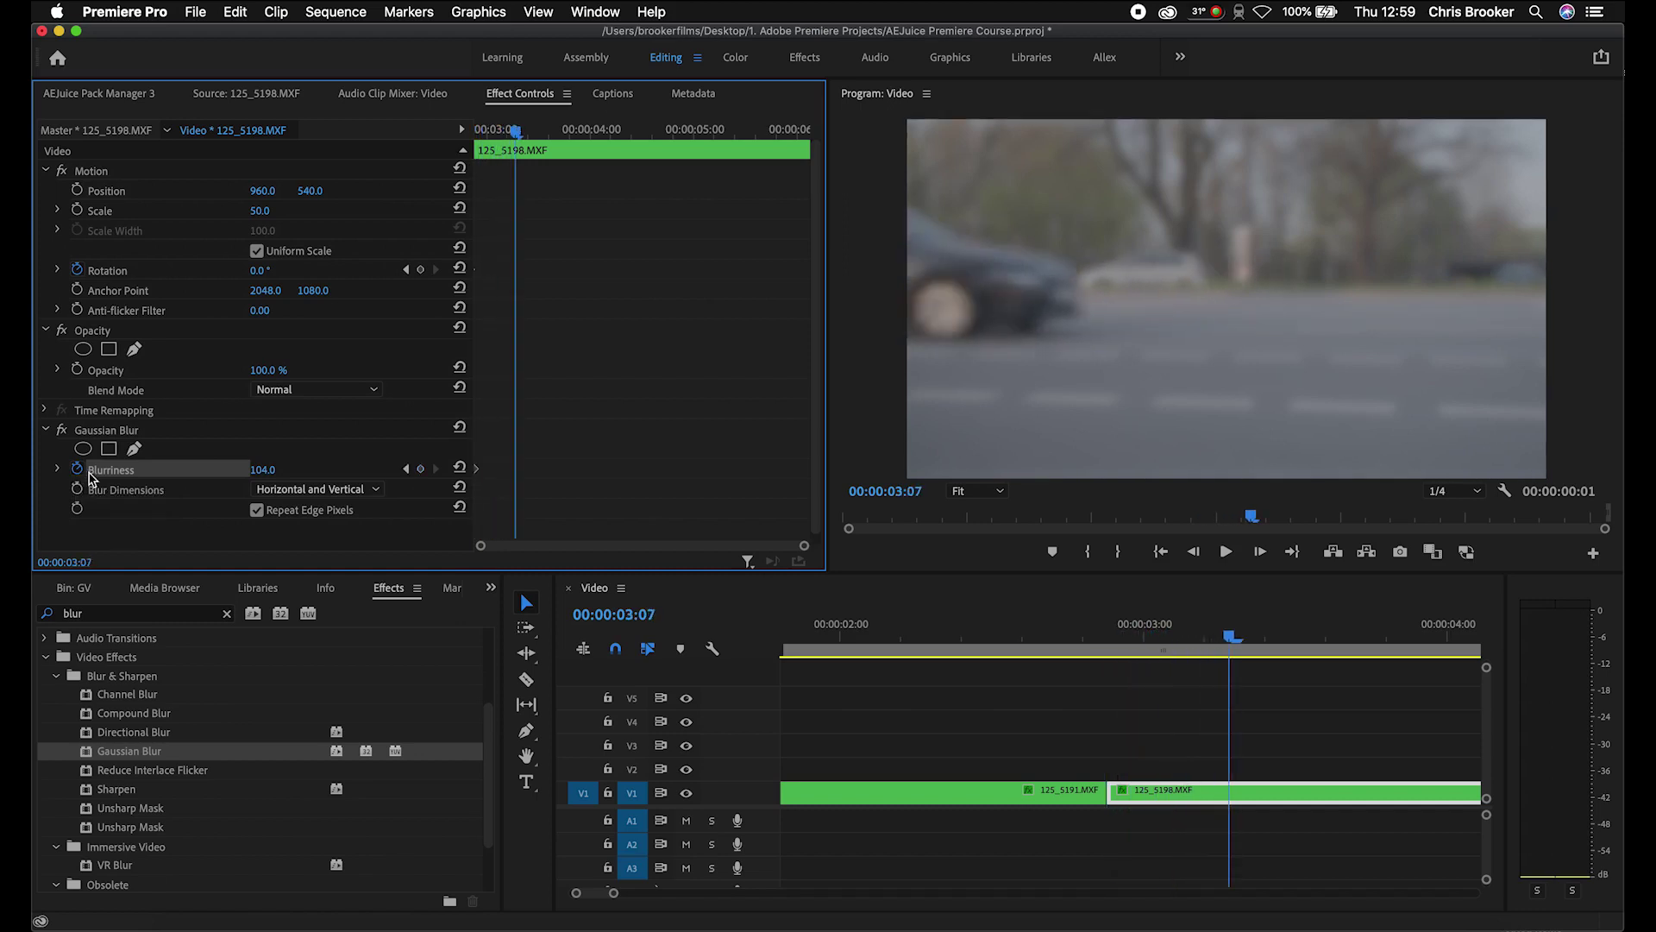
pyautogui.moveTo(259, 469); pyautogui.dragTo(173, 469)
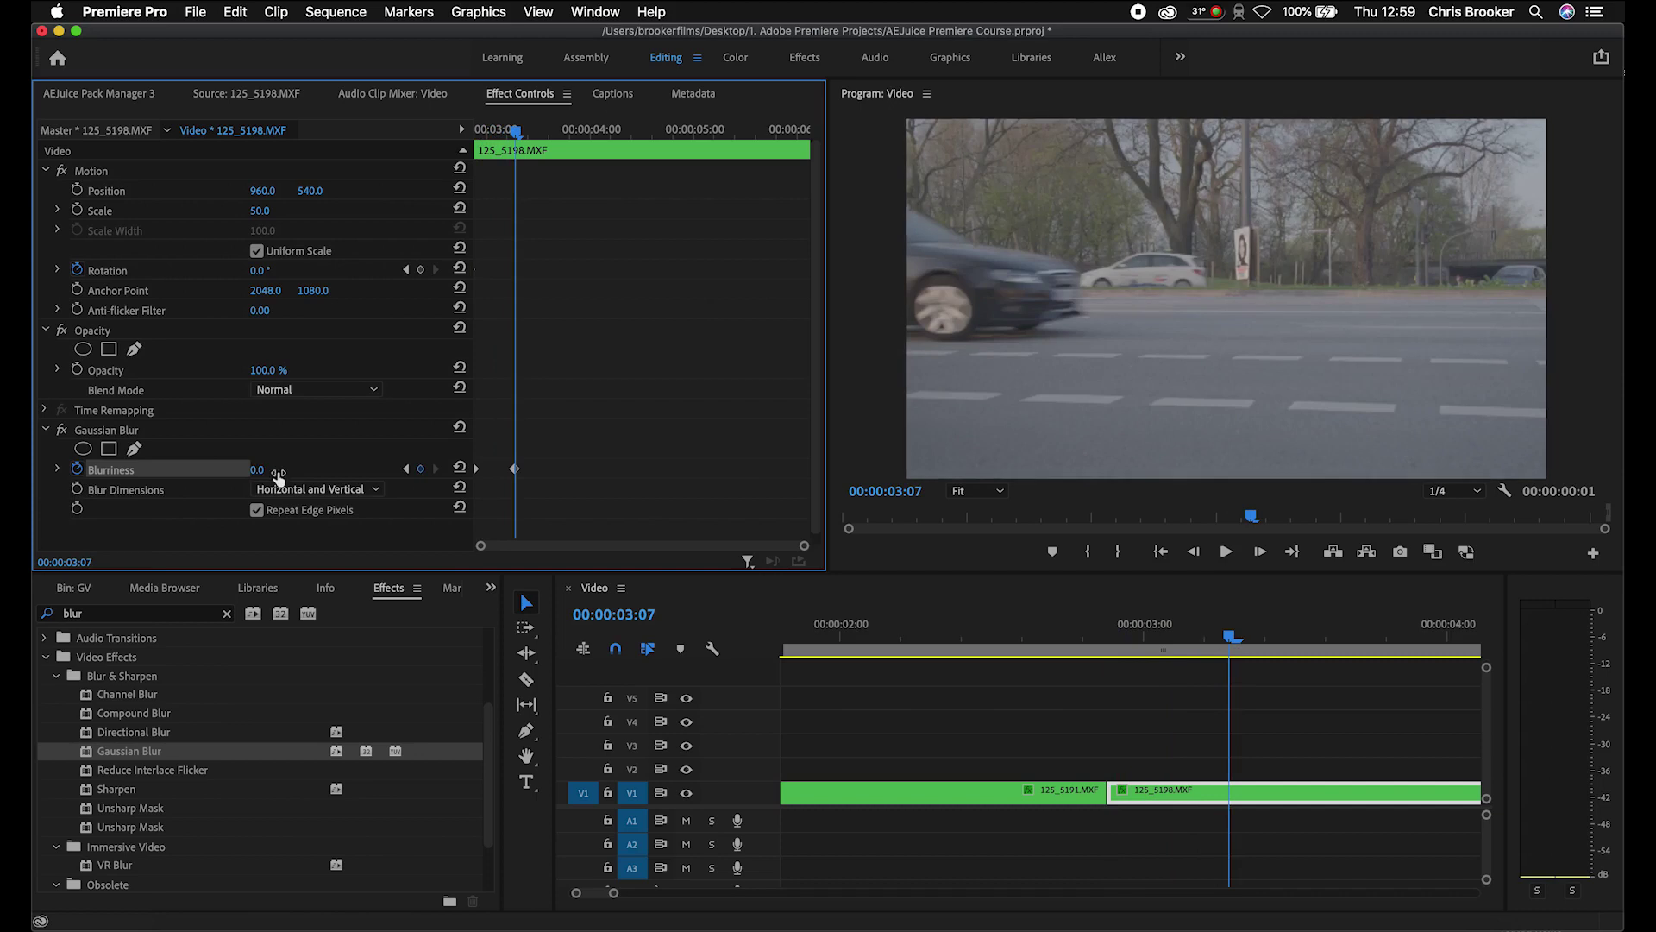
# Step: Play back the blur transition from 00:00:02:09 and select the 125_5191.MXF clip
pyautogui.moveTo(1141, 636); pyautogui.dragTo(955, 634)
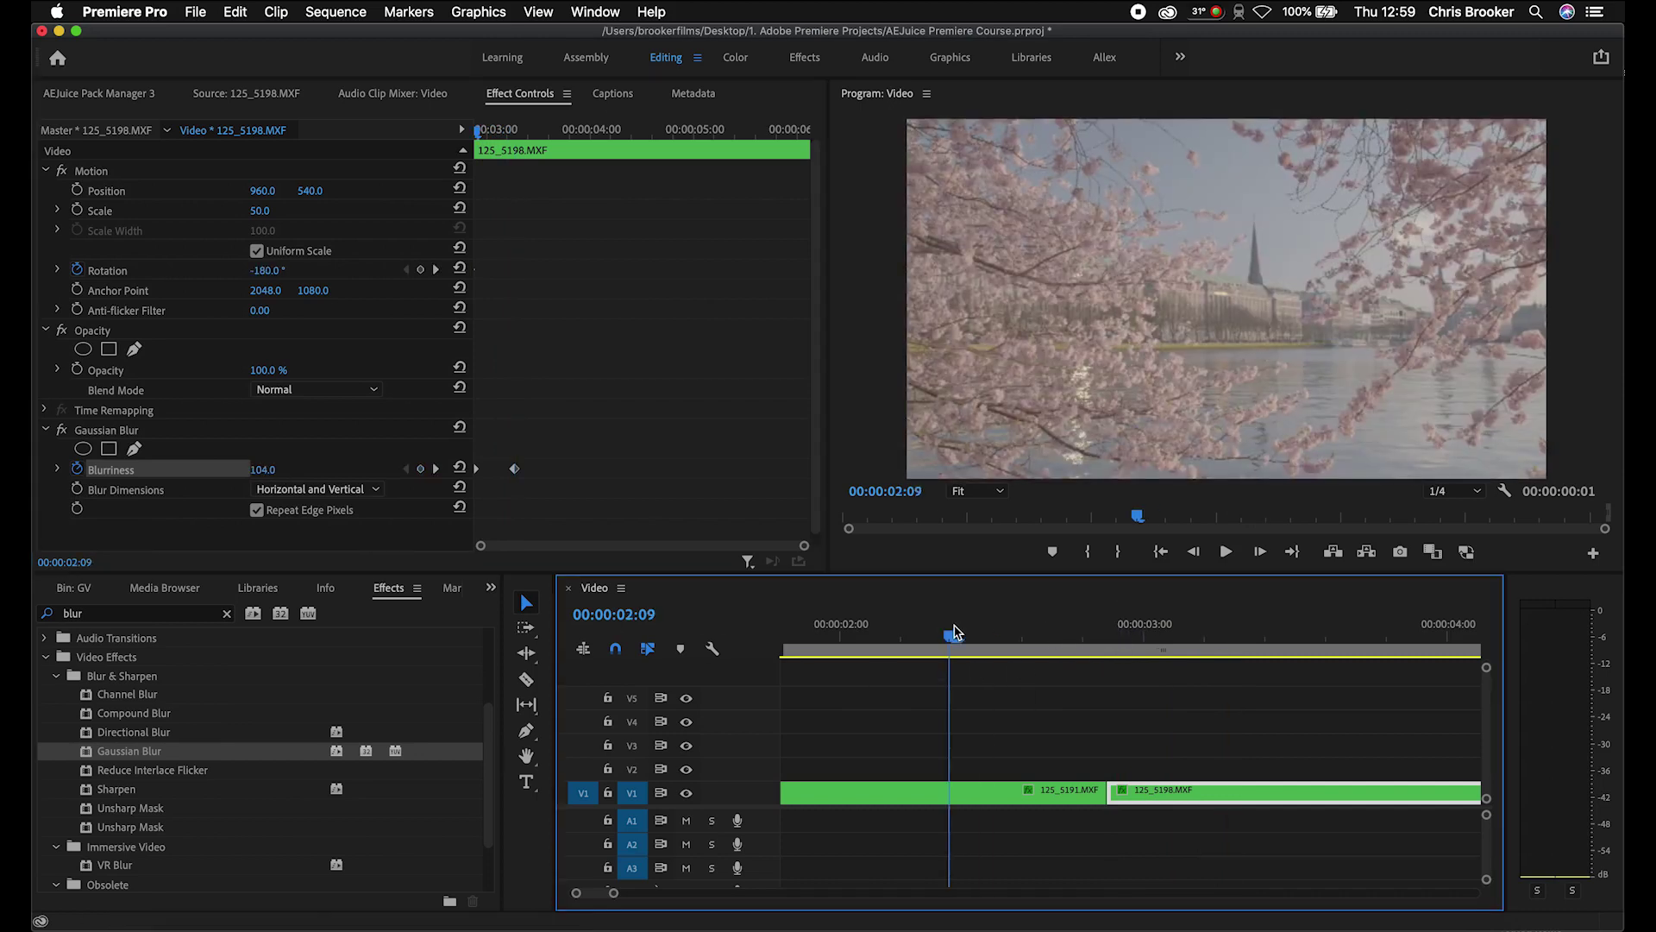
pyautogui.press('space')
pyautogui.click(955, 634)
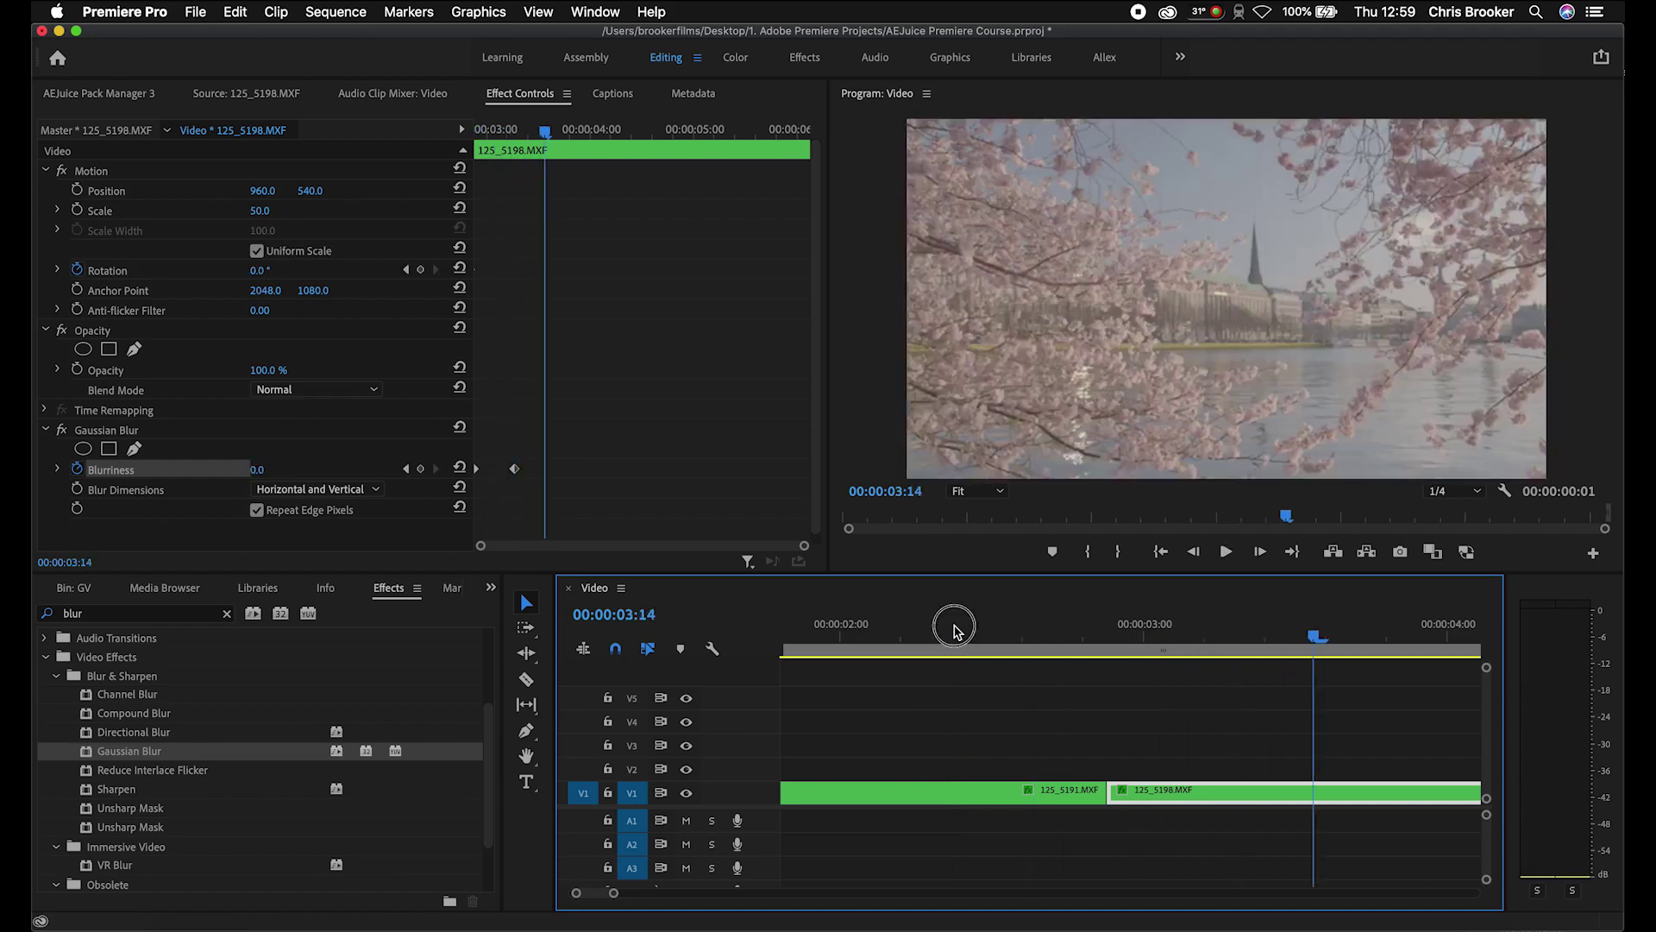
pyautogui.click(1069, 792)
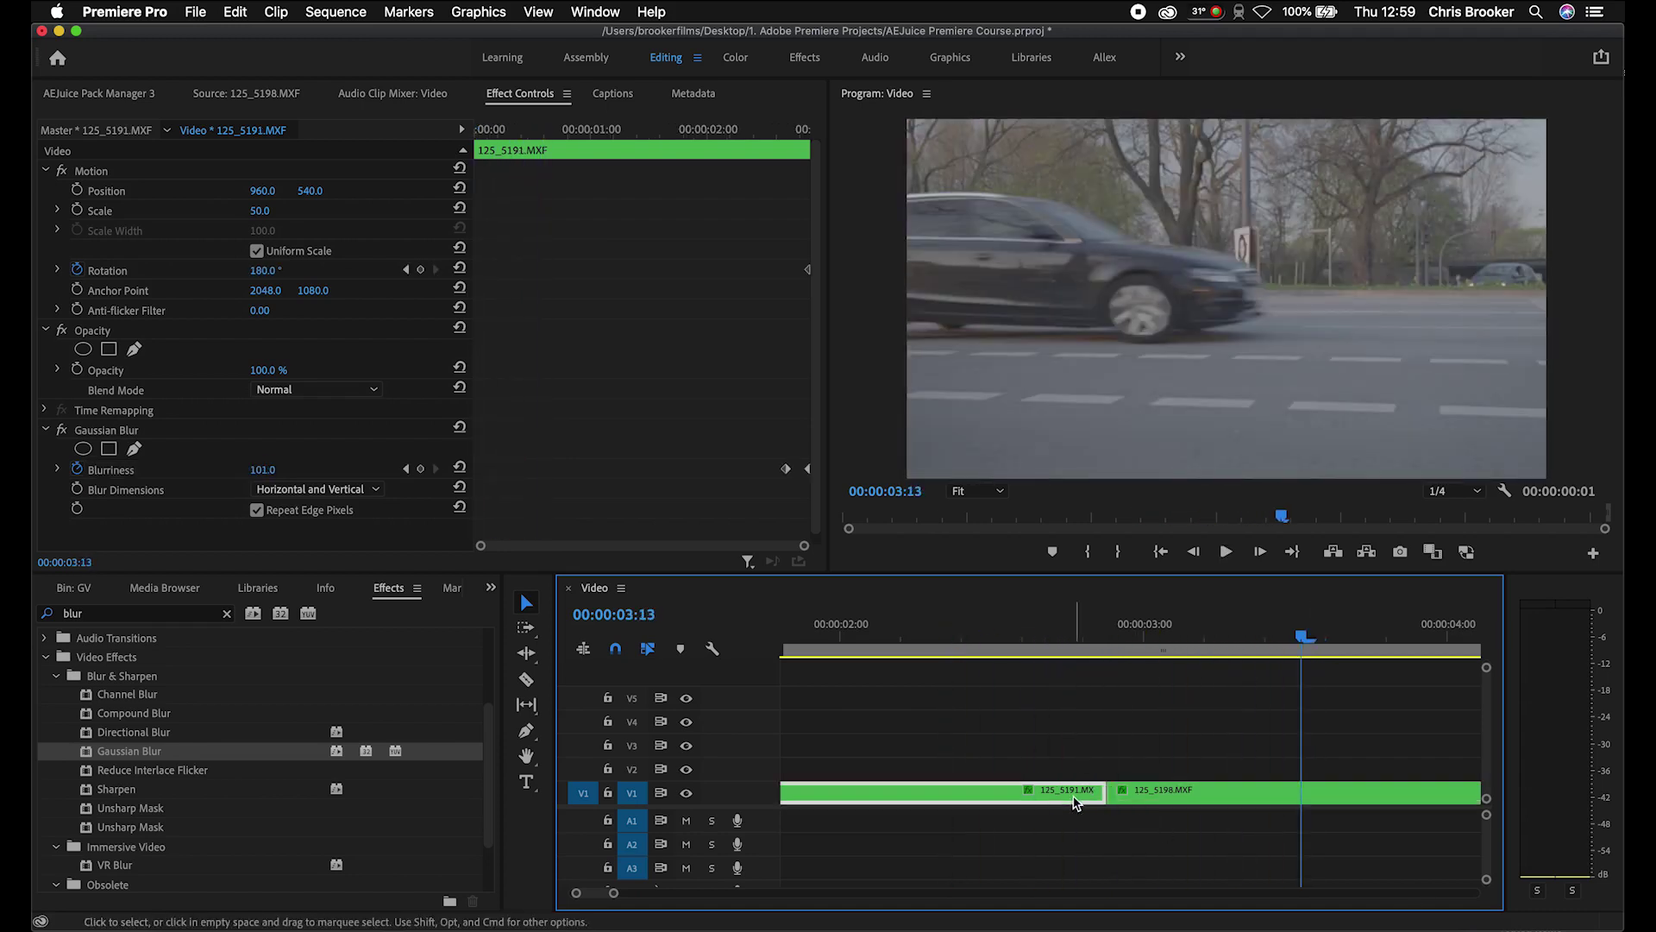
# Step: At the cut at 00:00:02:22, set the Blurriness keyframes to 203 on 125_5191.MXF and 305 on 125_5198.MXF
pyautogui.moveTo(762, 133); pyautogui.dragTo(805, 131)
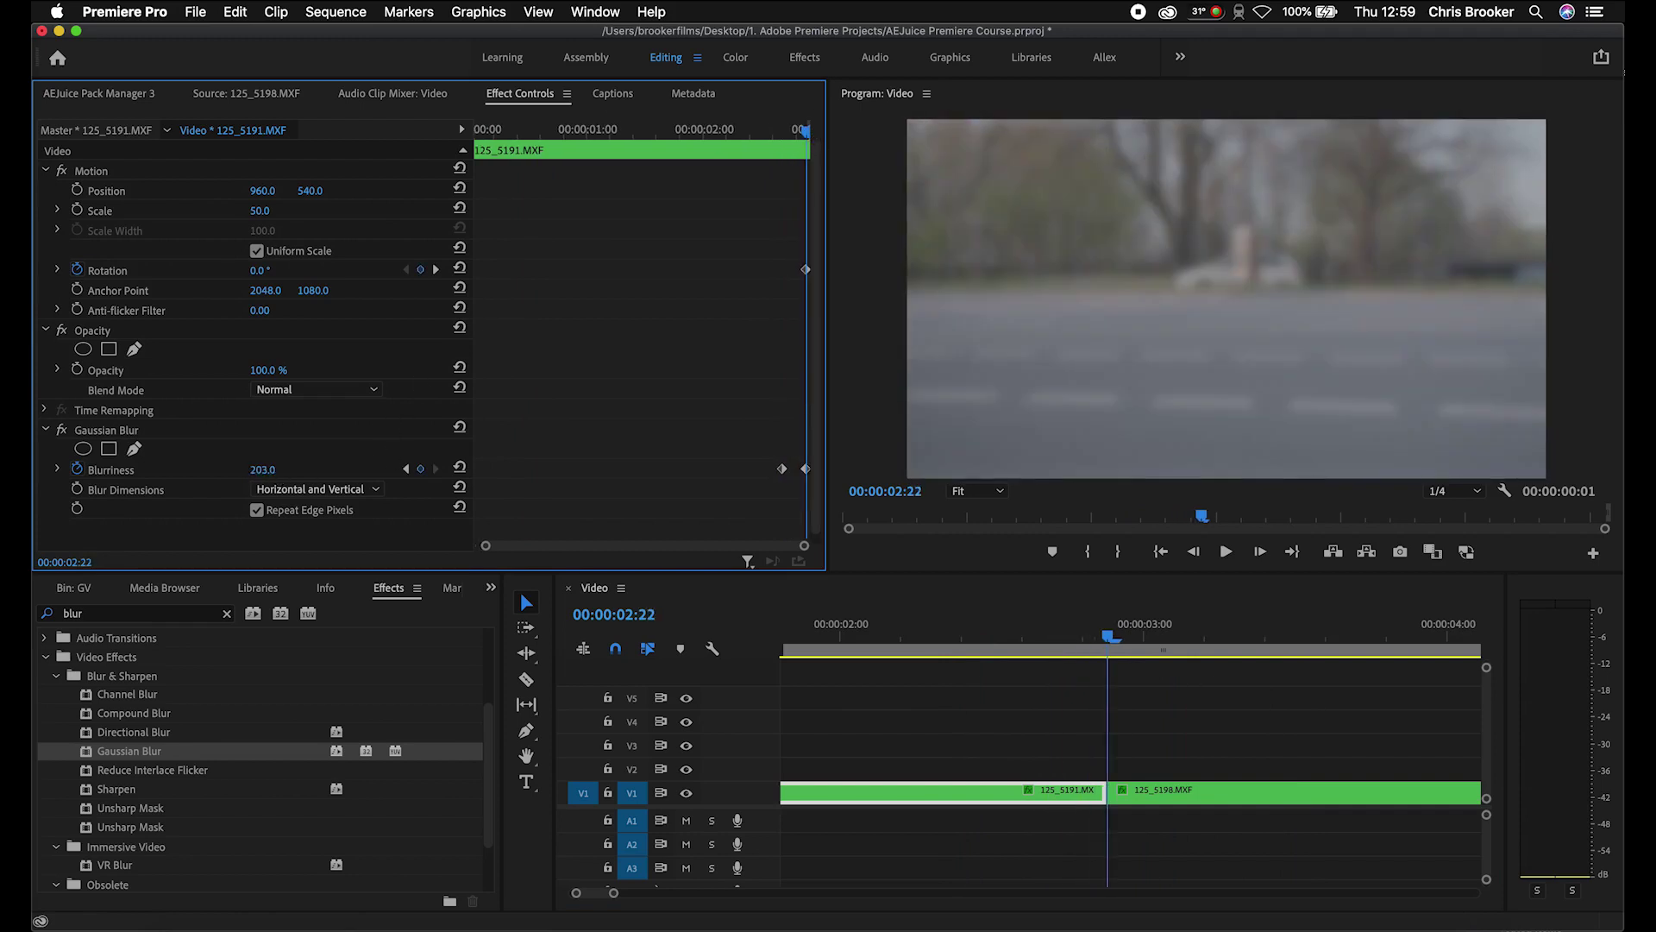
pyautogui.click(1167, 791)
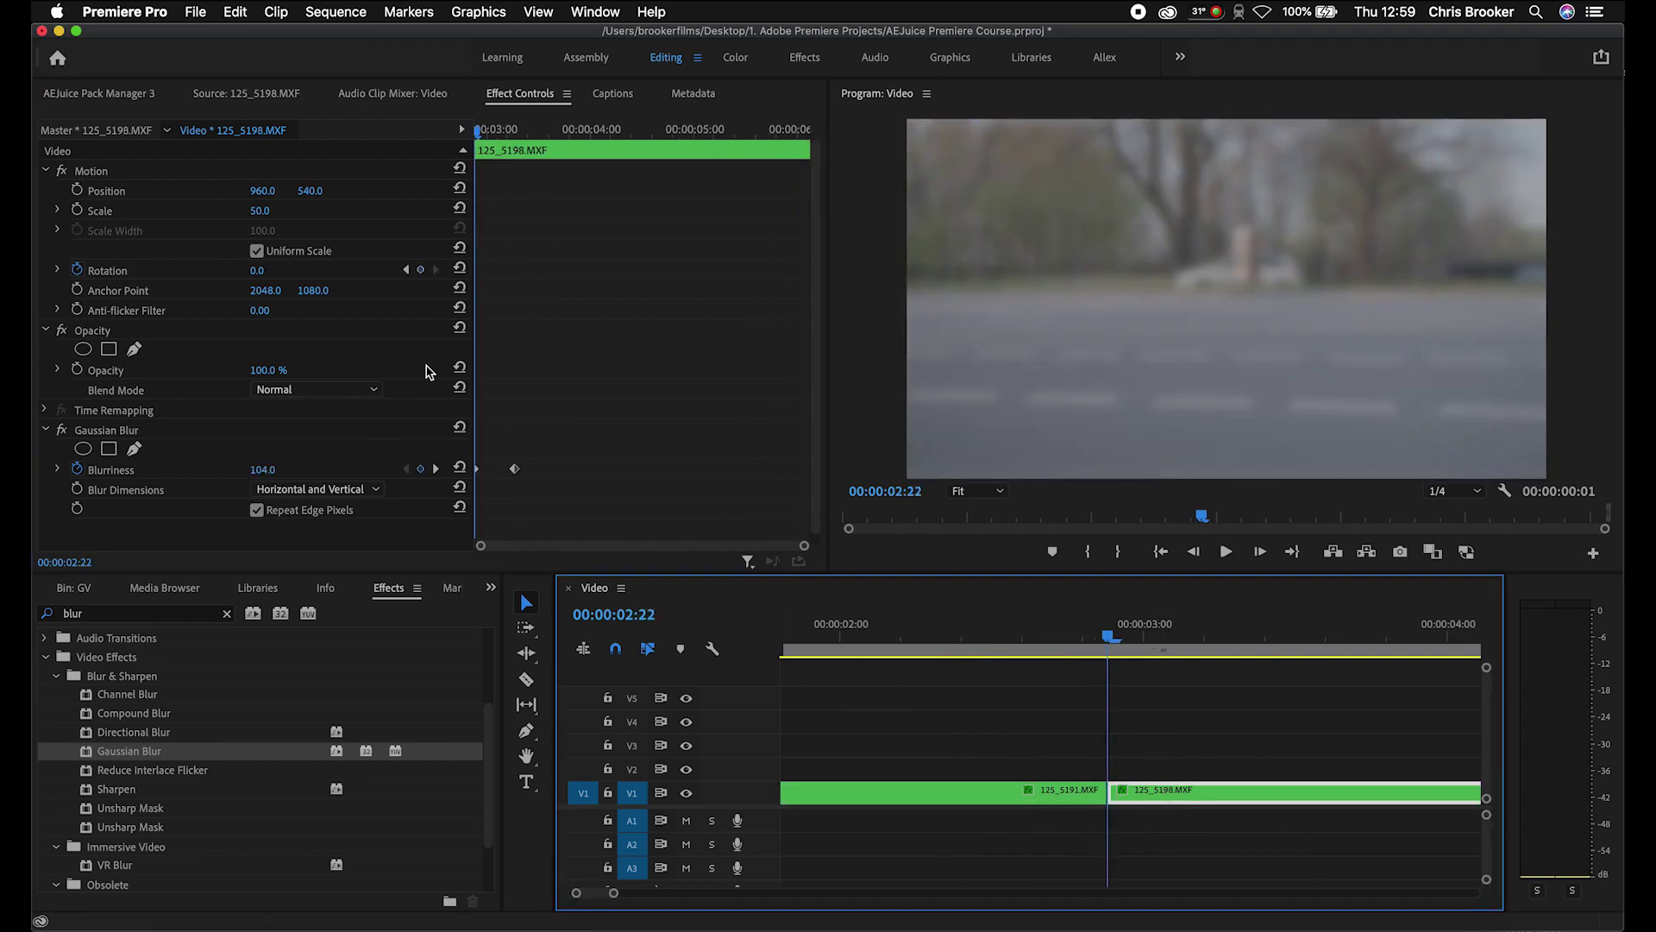
pyautogui.click(262, 470)
pyautogui.write('305')
pyautogui.press('Return')
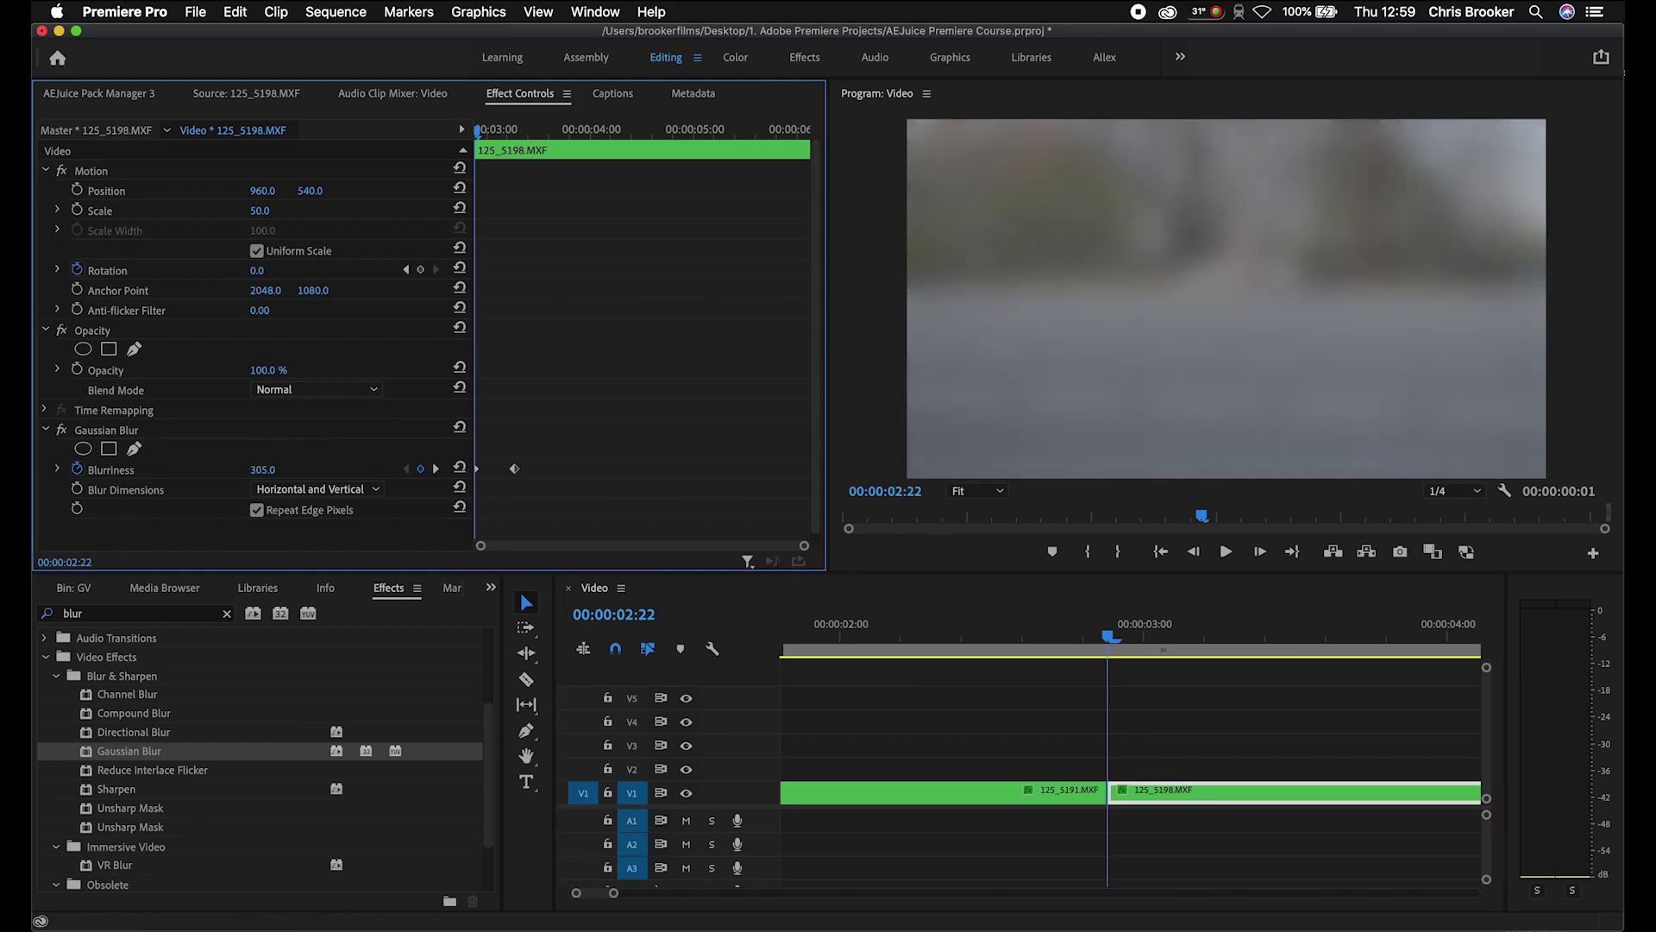
# Step: Play back the stronger blur transition repeatedly from shortly before the cut between the two clips
pyautogui.click(999, 635)
pyautogui.press('space')
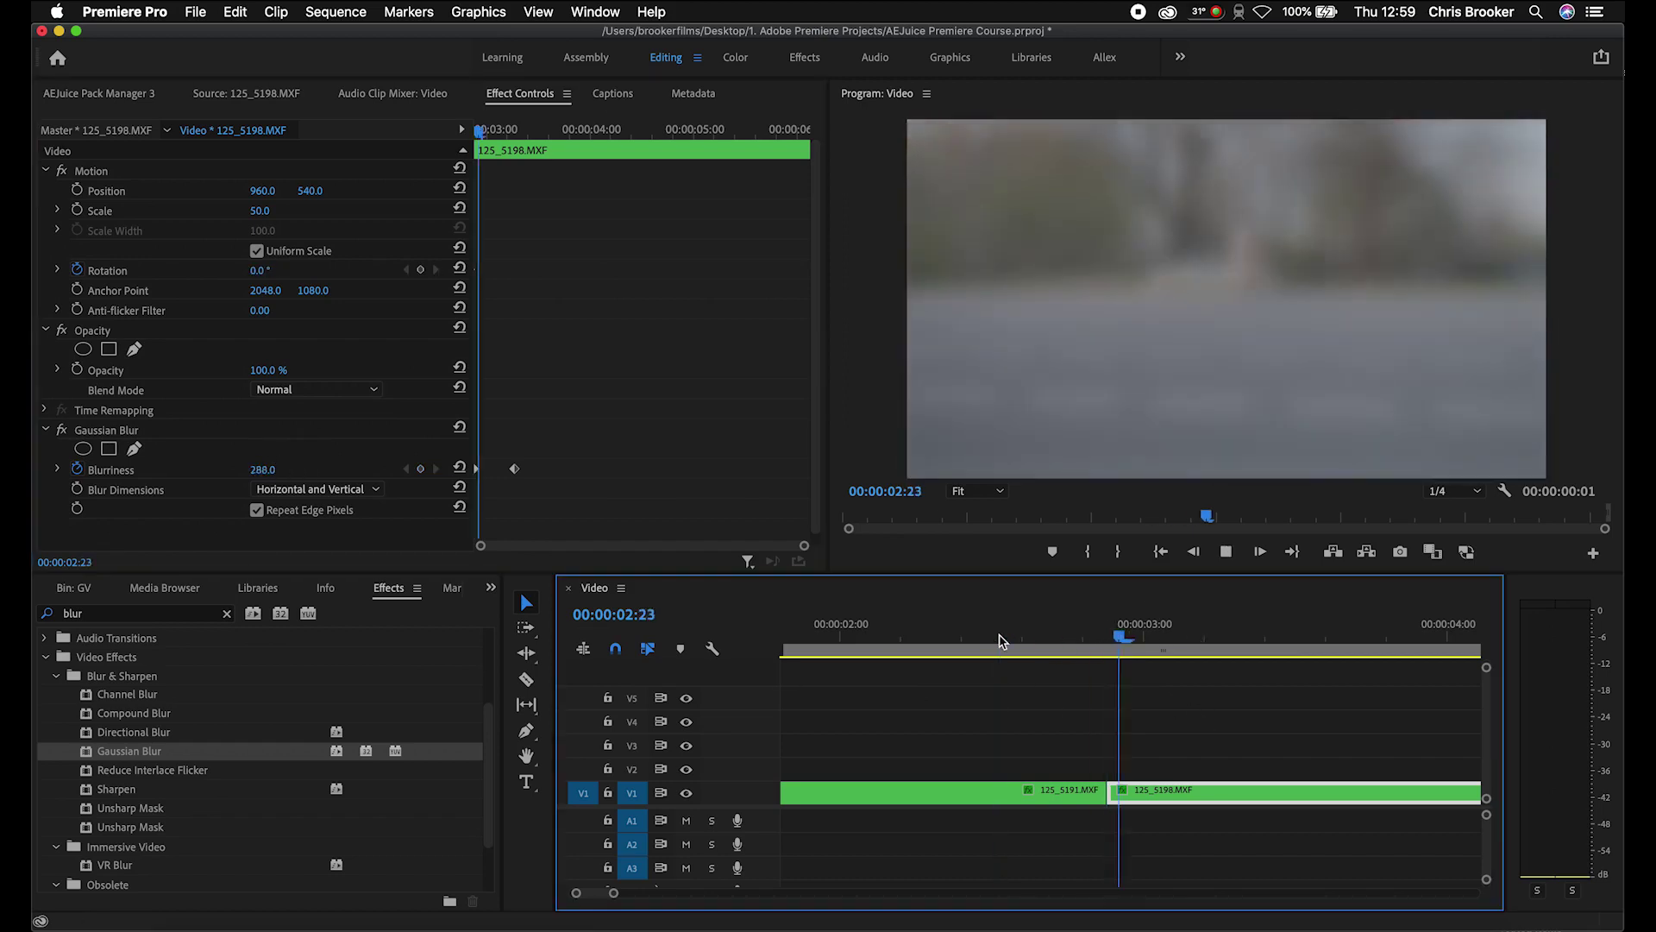
pyautogui.click(964, 636)
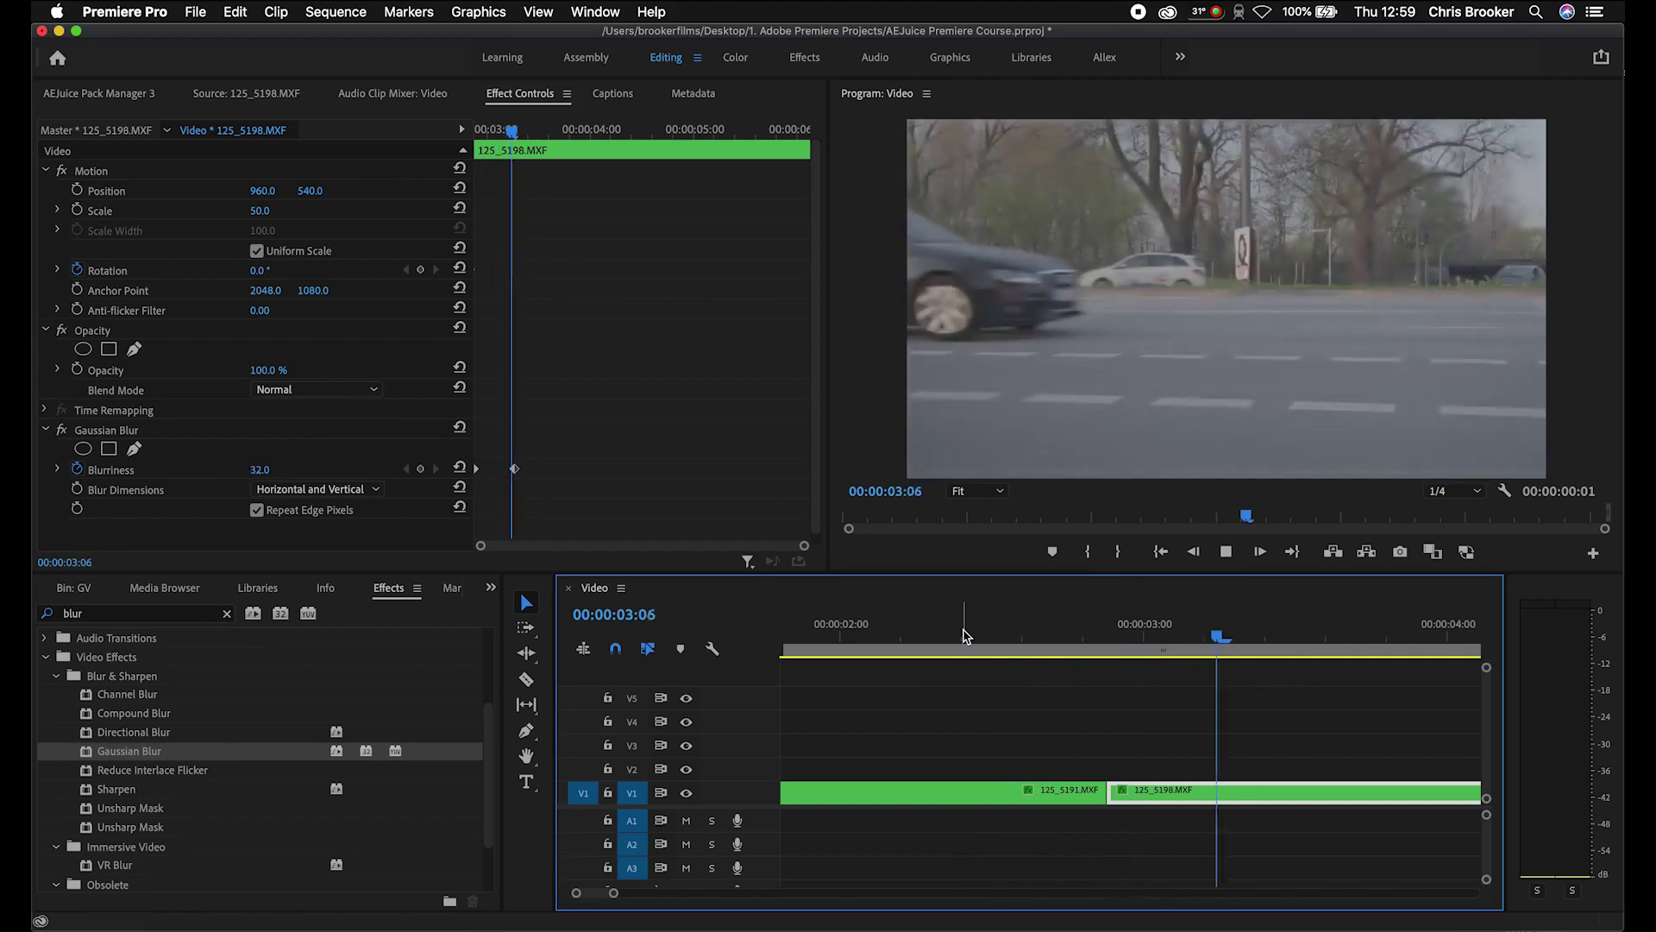
pyautogui.click(965, 636)
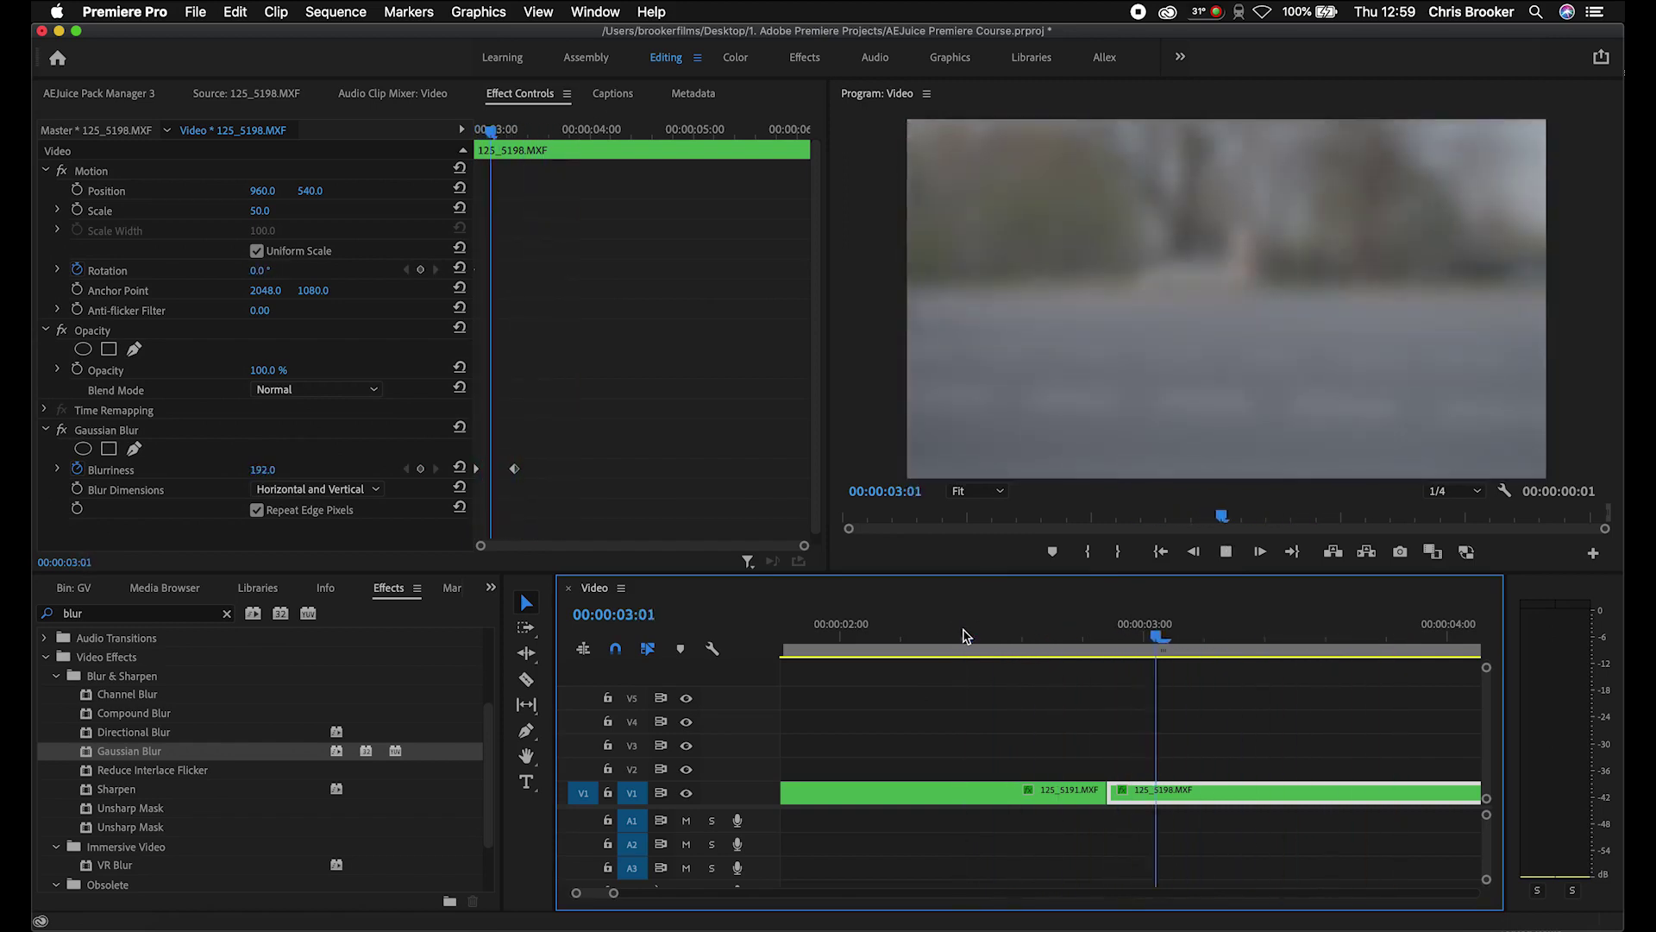